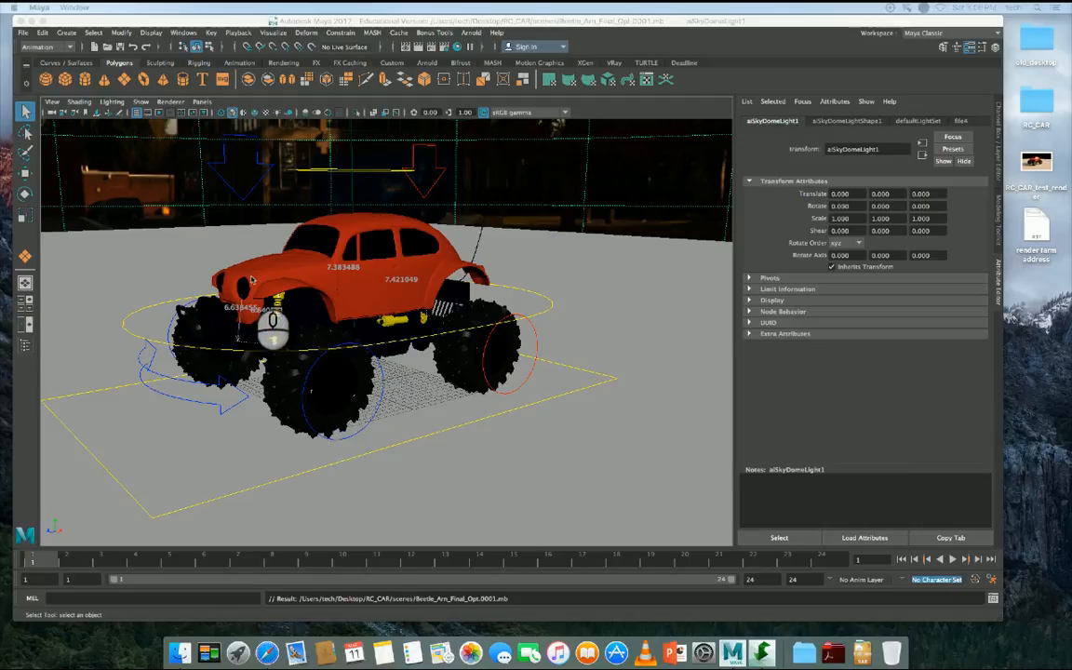
- Preview the RC_CAR_test_render image from the desktop and close the preview
{"action": "left_click", "coordinate": [1036, 166]}
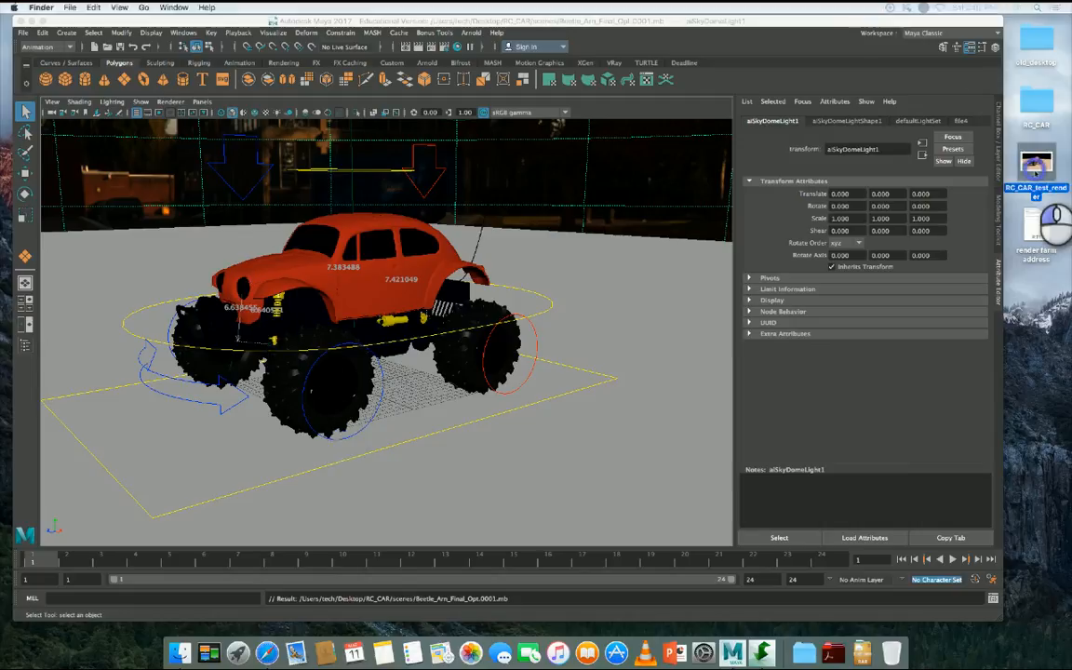
{"action": "key", "text": "space"}
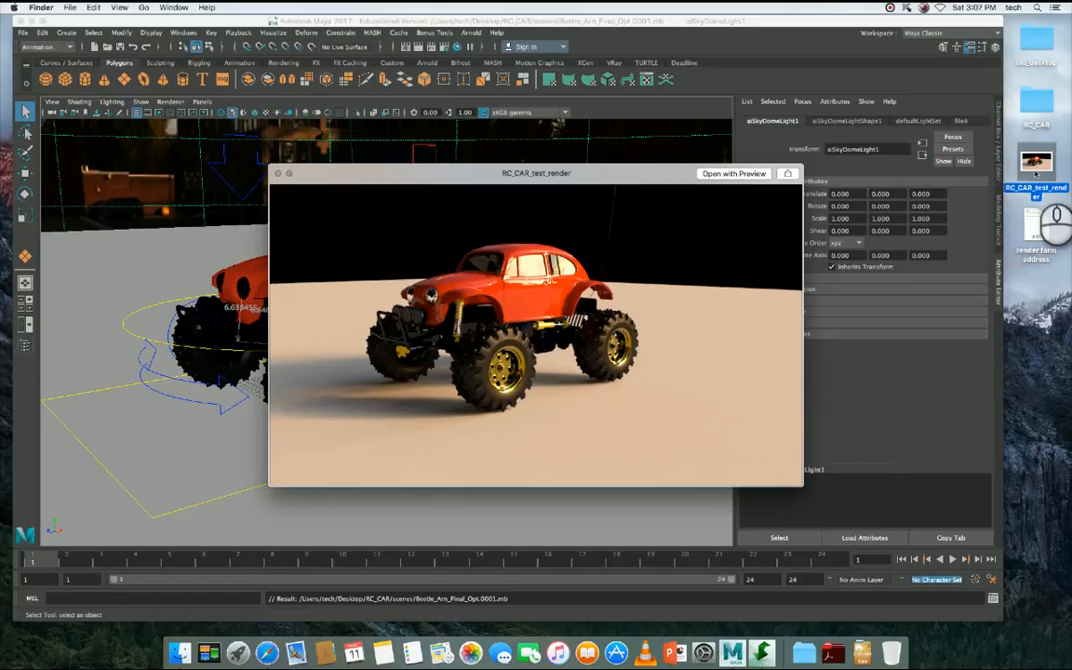
{"action": "key", "text": "space"}
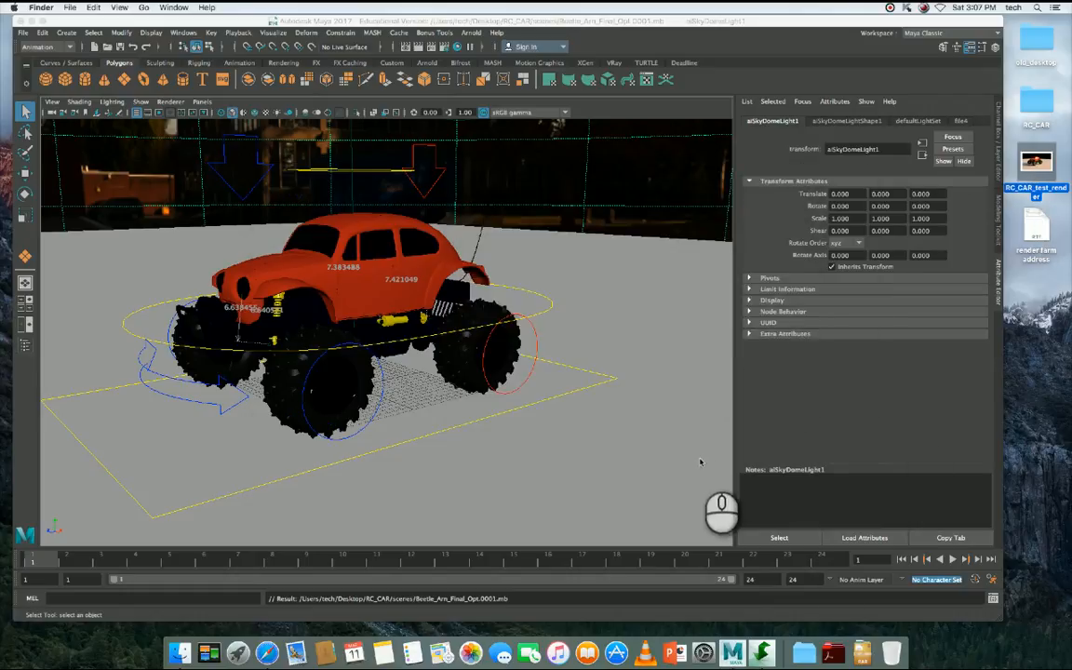
- Play the turntable animation of the car, stop it, and return the timeline to frame 1
{"action": "left_click", "coordinate": [902, 559]}
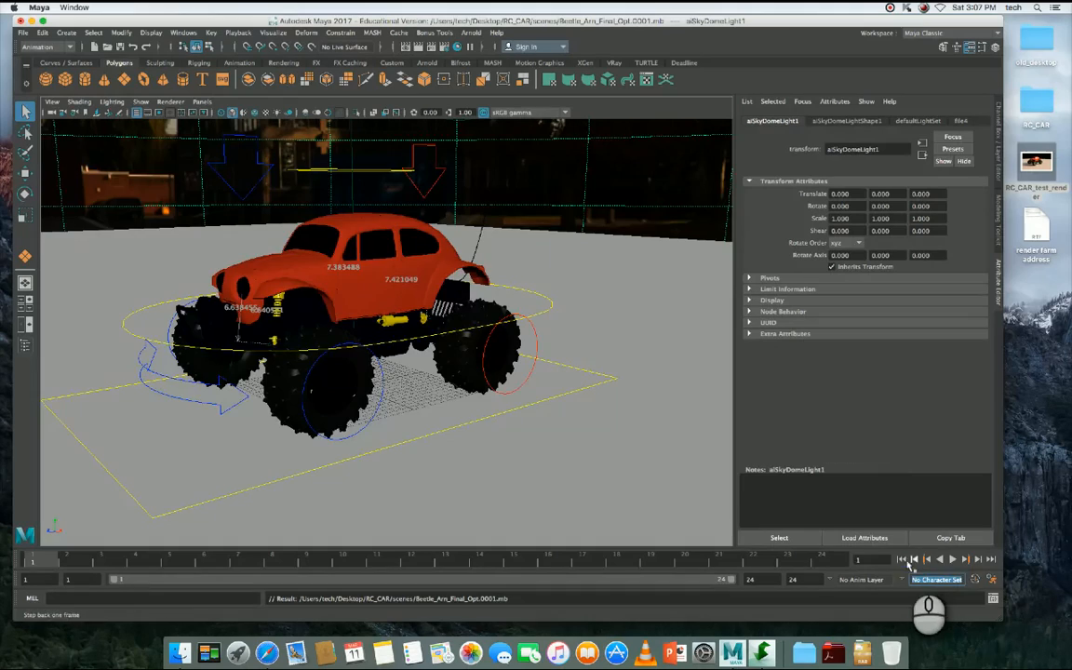
{"action": "left_click", "coordinate": [954, 561]}
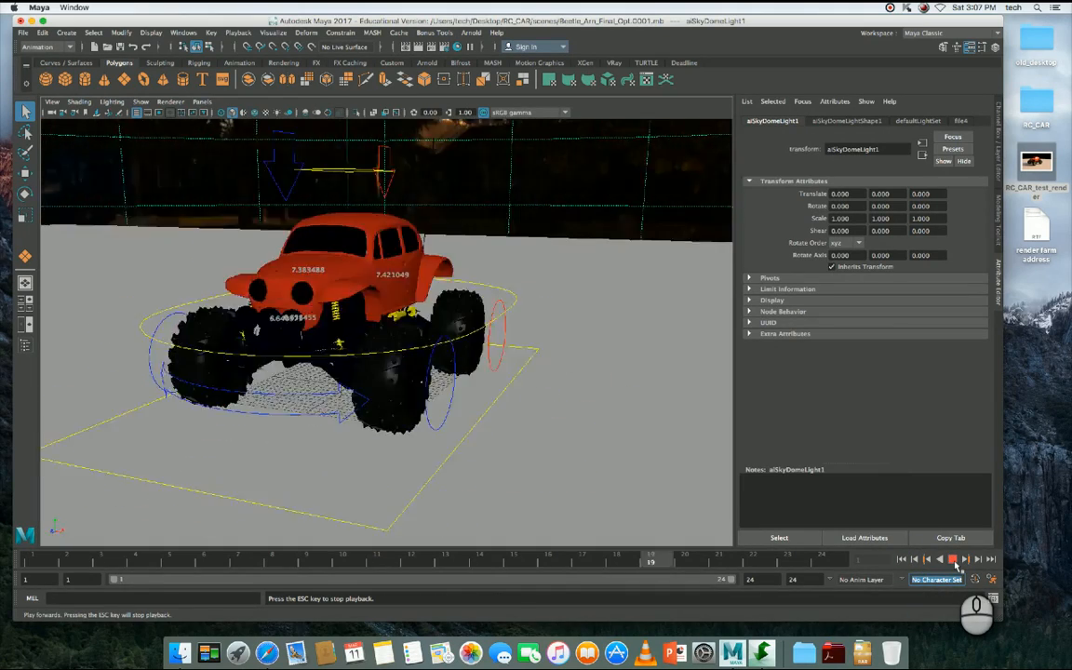
{"action": "left_click", "coordinate": [954, 560]}
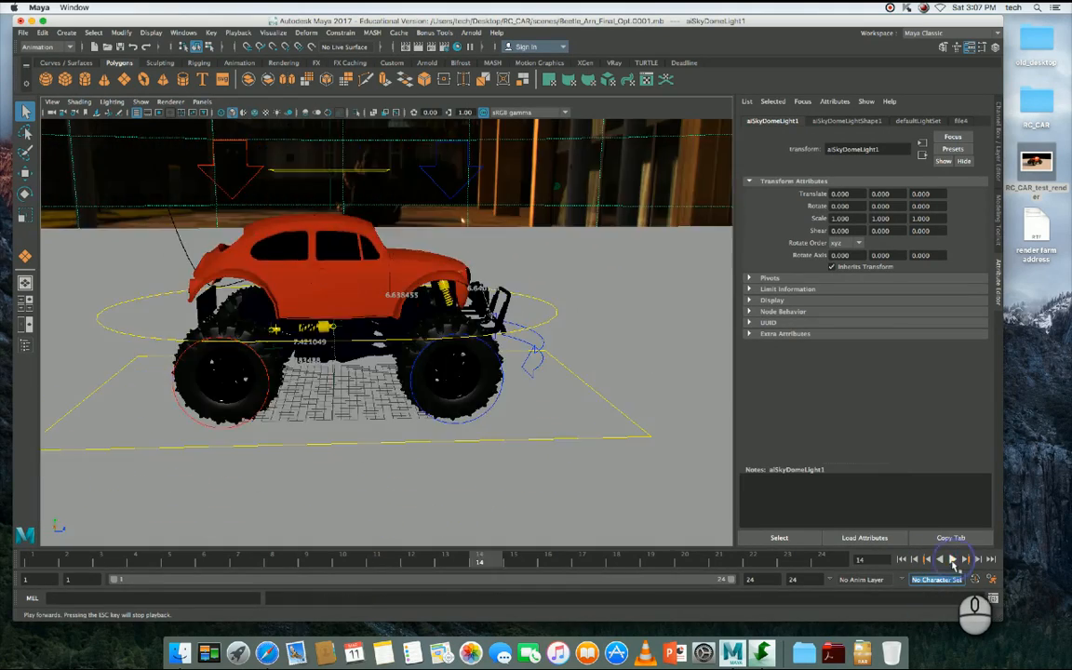
{"action": "left_click", "coordinate": [914, 561]}
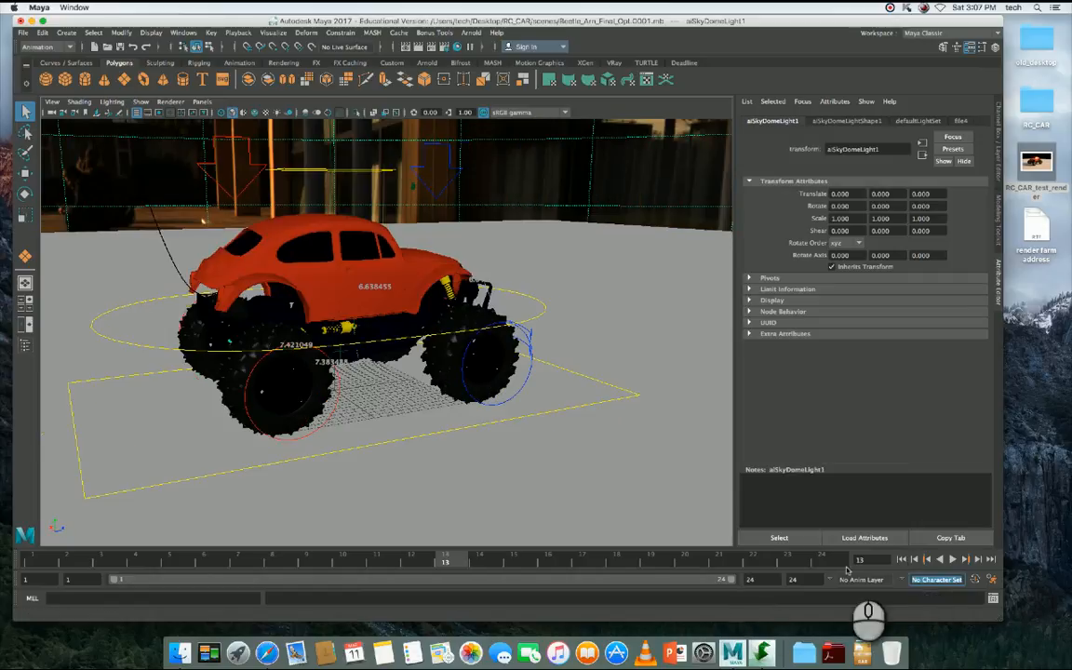
{"action": "left_click", "coordinate": [902, 560]}
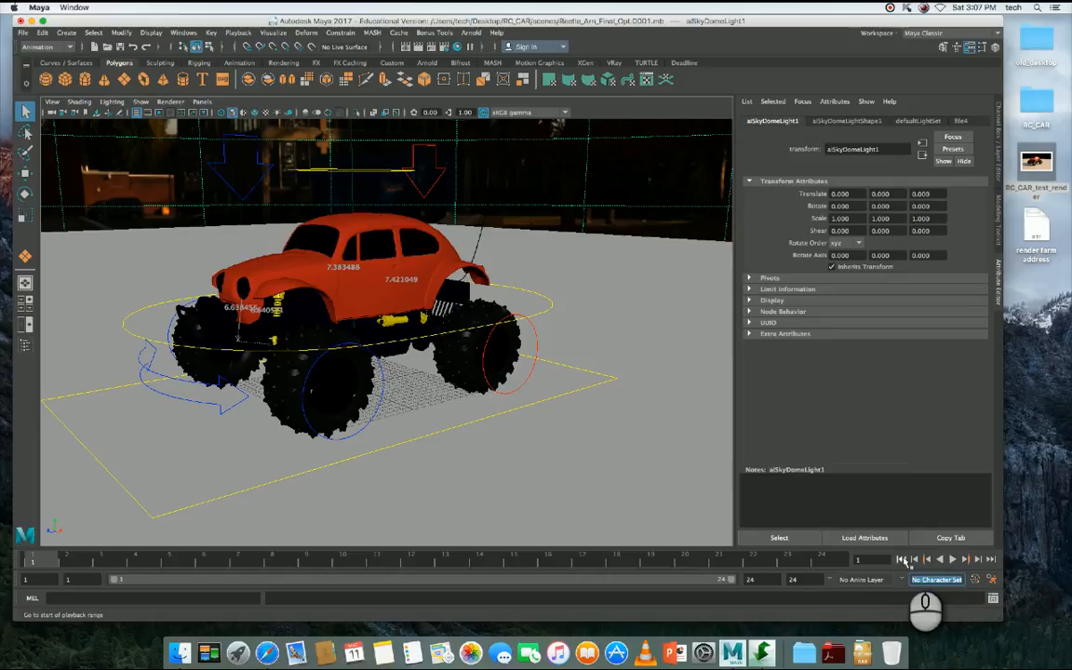
- Open the Render Settings and choose Arnold Renderer as the renderer
{"action": "left_click", "coordinate": [446, 49]}
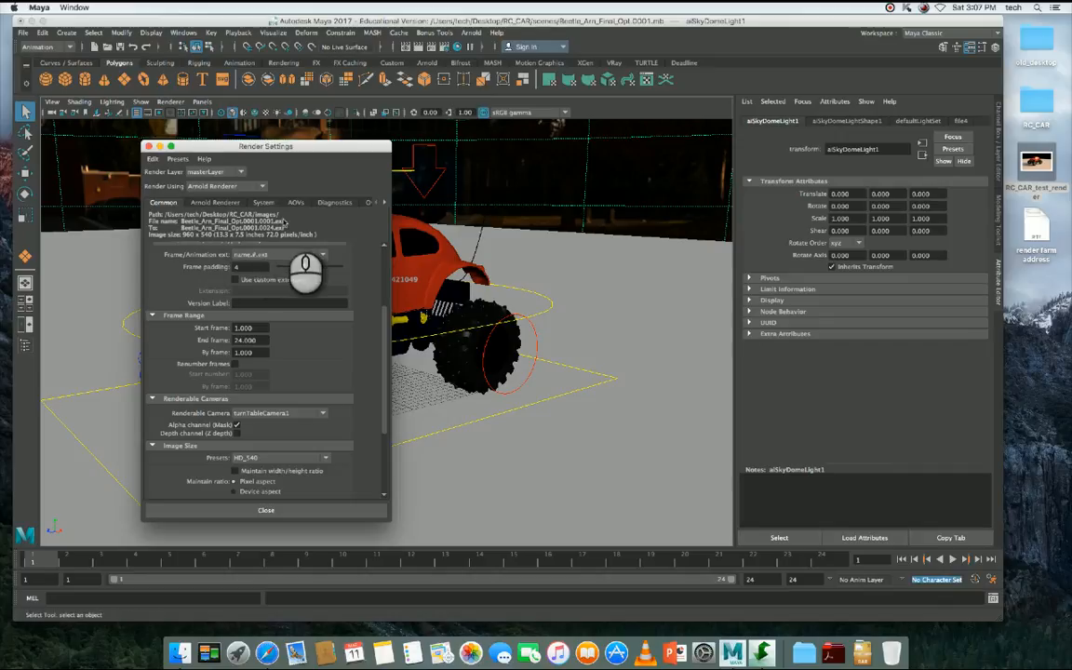
{"action": "left_click", "coordinate": [383, 267]}
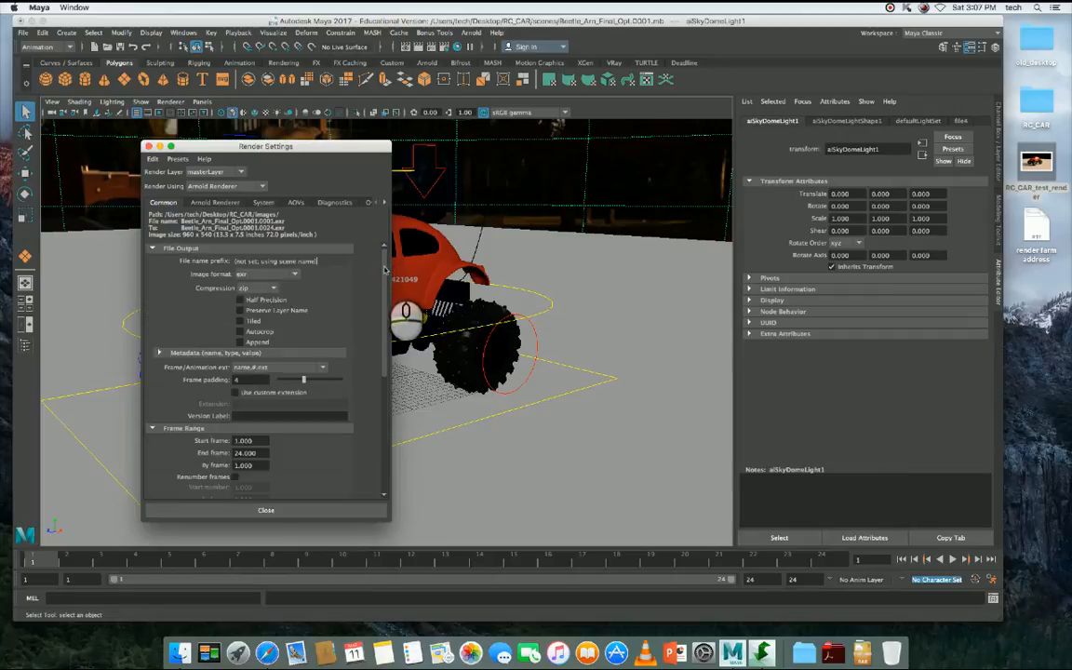
{"action": "left_click", "coordinate": [207, 187]}
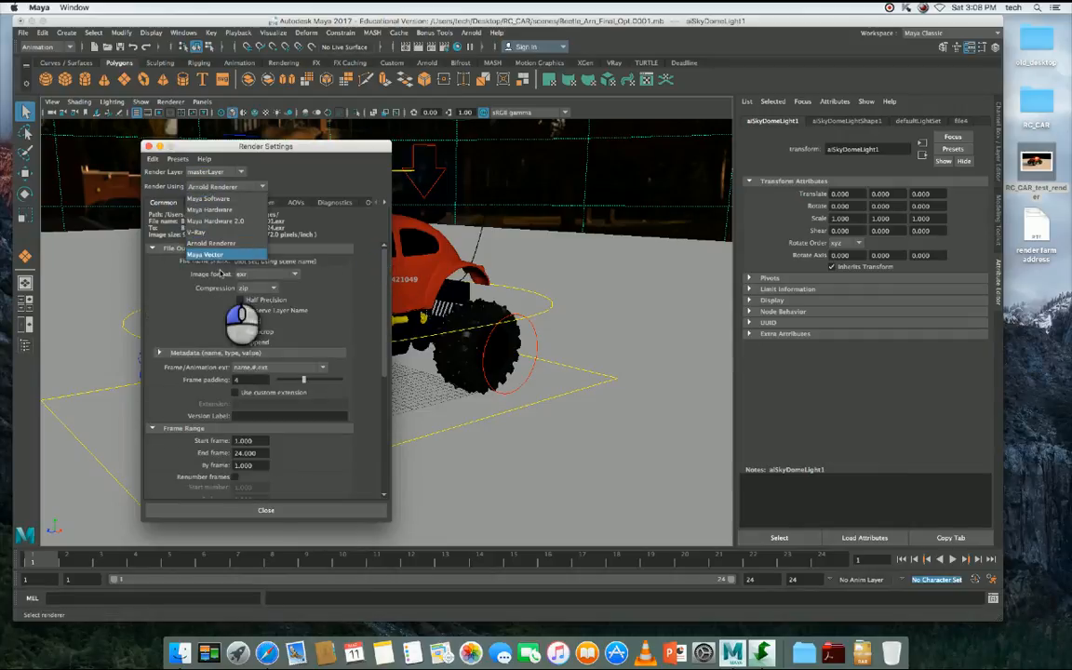
{"action": "left_click", "coordinate": [224, 248]}
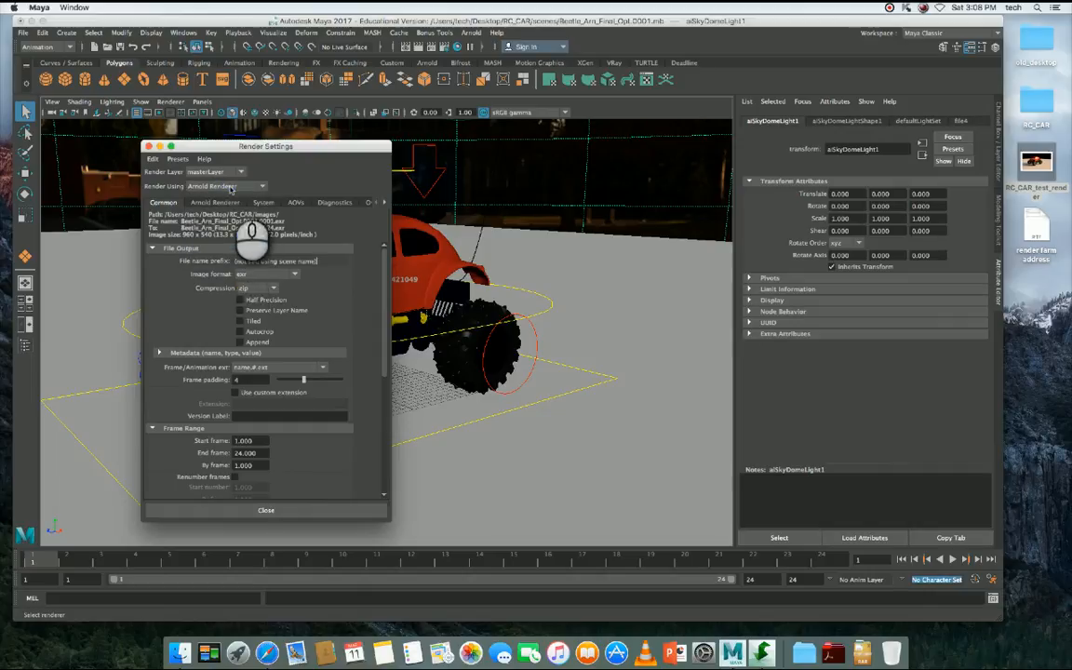
{"action": "left_click", "coordinate": [228, 186]}
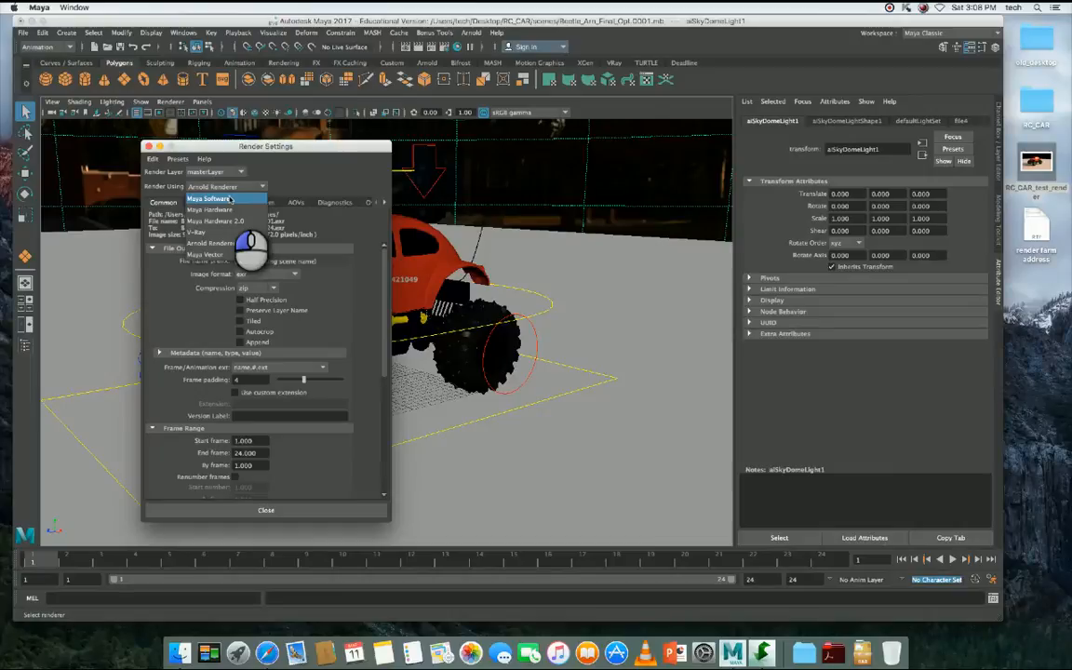
{"action": "left_click_drag", "start_coordinate": [230, 199], "coordinate": [292, 179]}
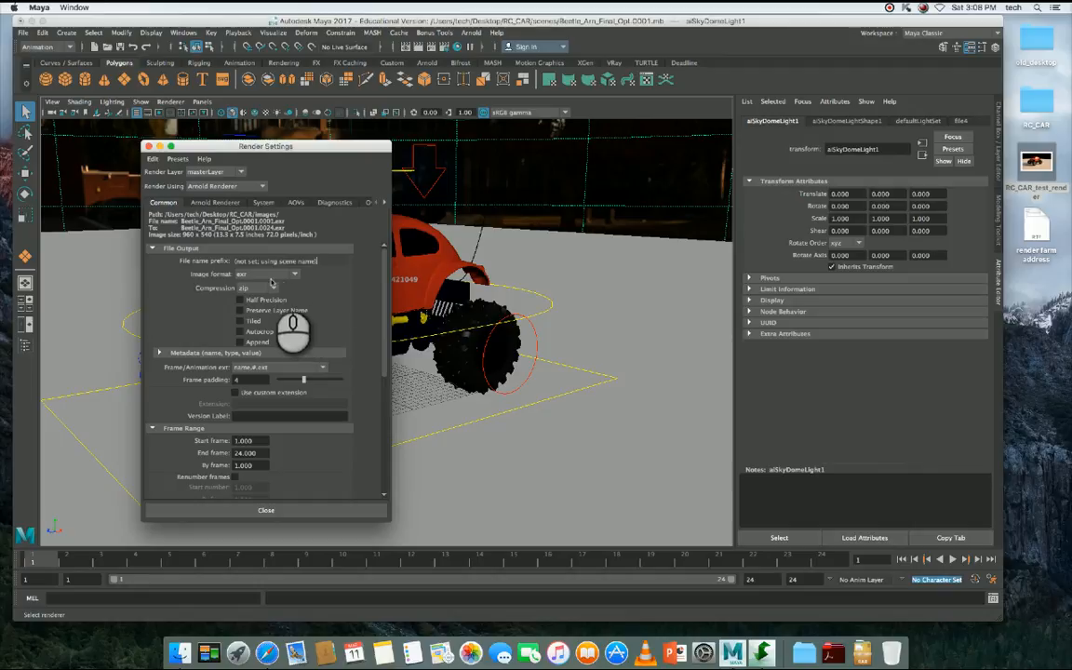
- Examine the available image formats in the file output settings, leaving exr selected
{"action": "left_click_drag", "start_coordinate": [270, 276], "coordinate": [270, 298]}
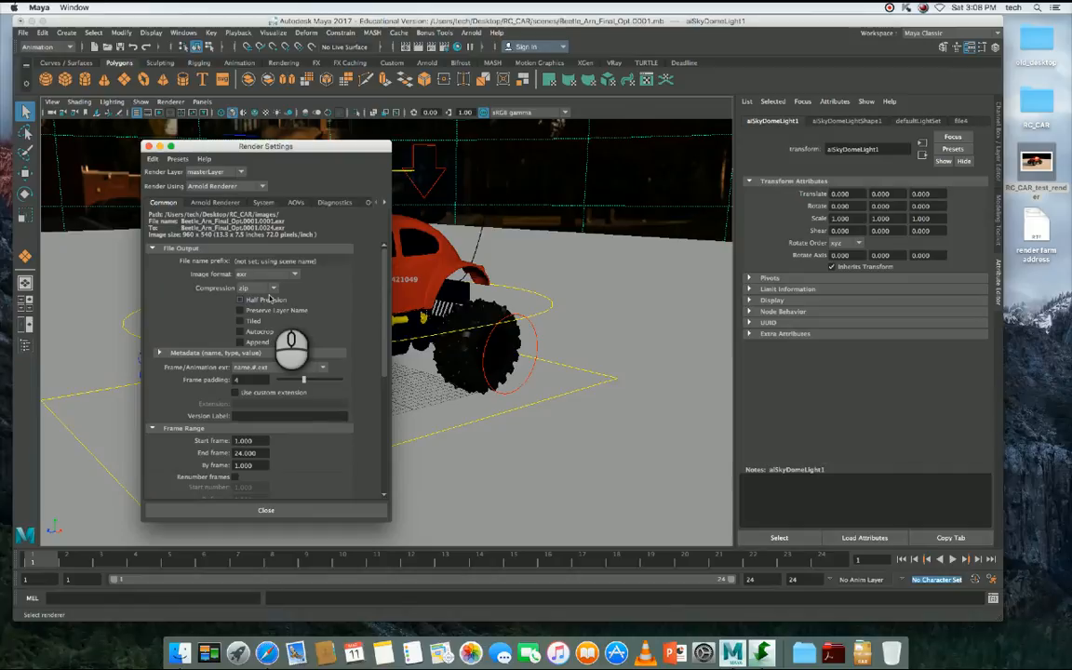
{"action": "left_click", "coordinate": [283, 368]}
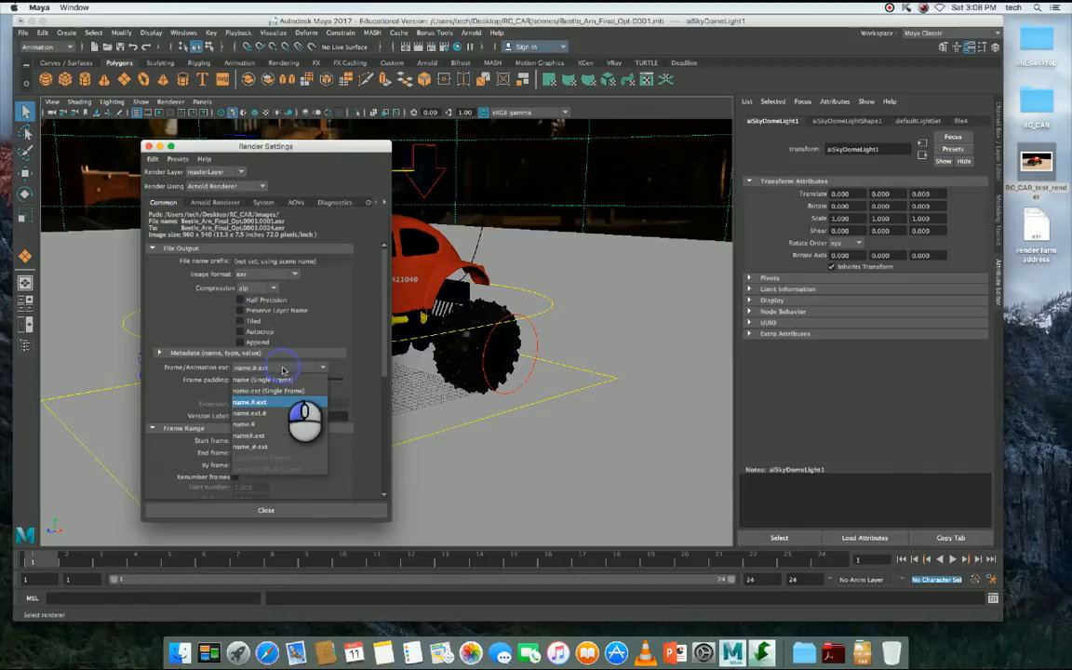
{"action": "left_click", "coordinate": [253, 277]}
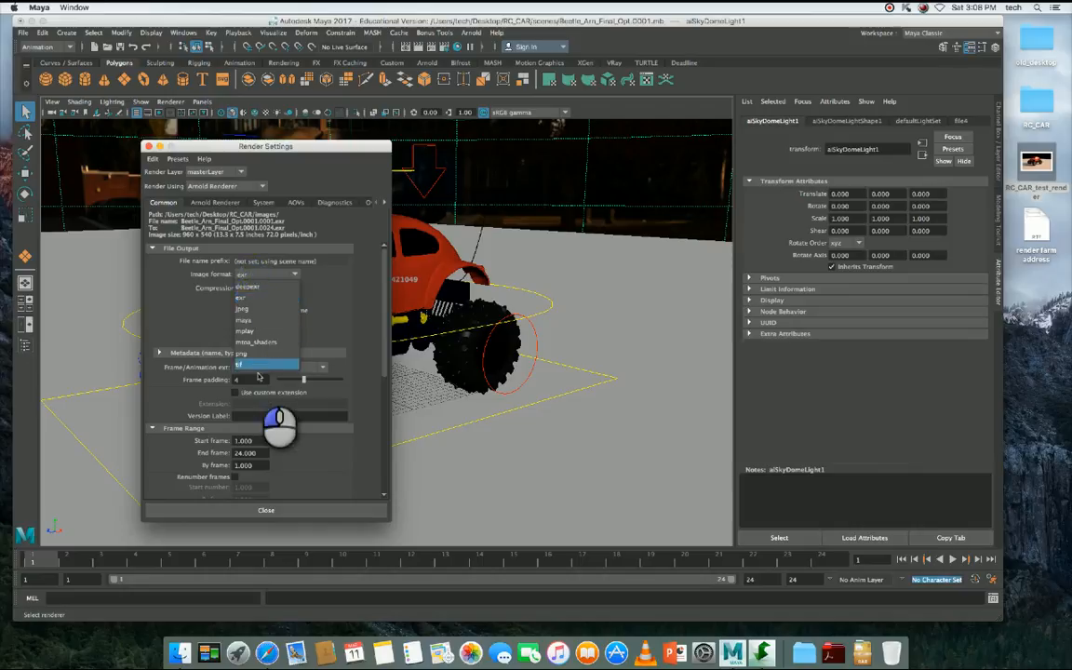
{"action": "left_click", "coordinate": [285, 276]}
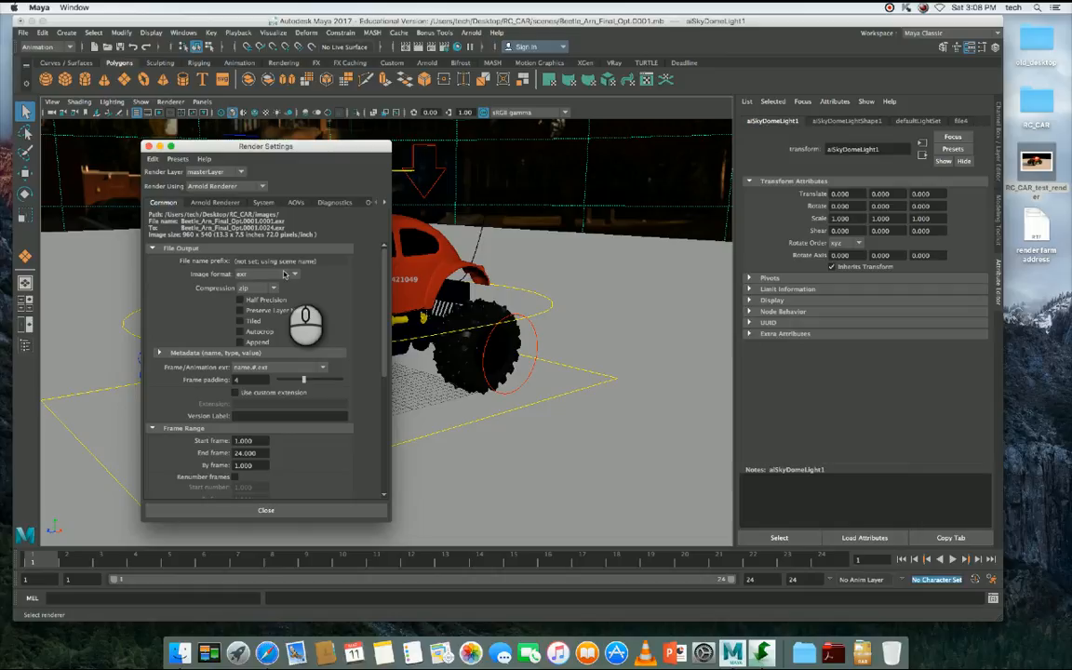
{"action": "left_click", "coordinate": [280, 275]}
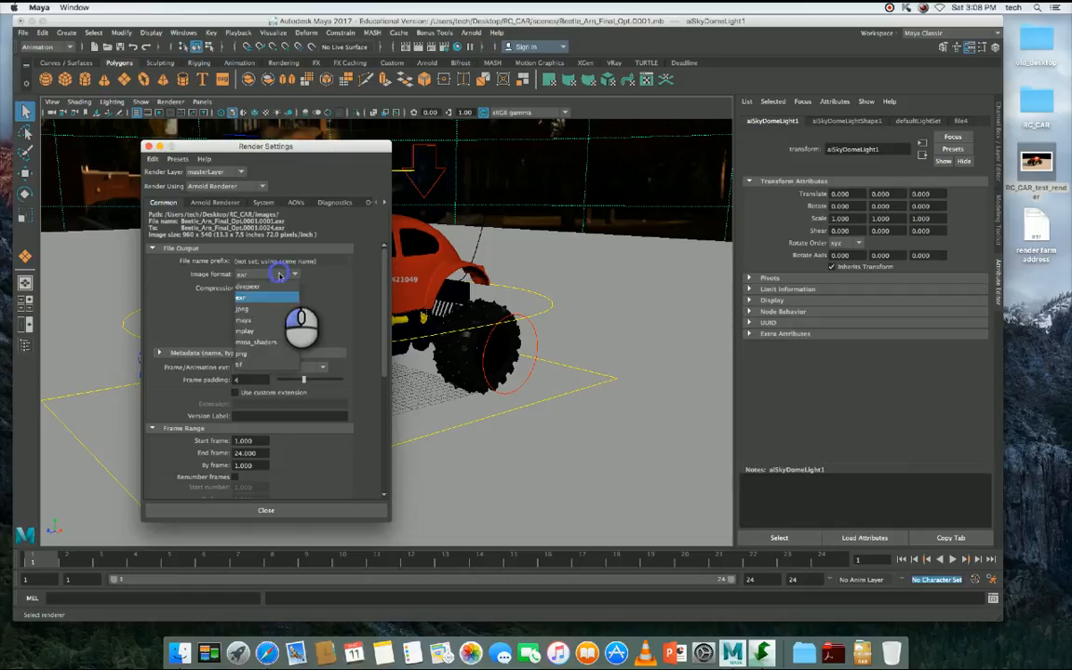
{"action": "left_click", "coordinate": [356, 303]}
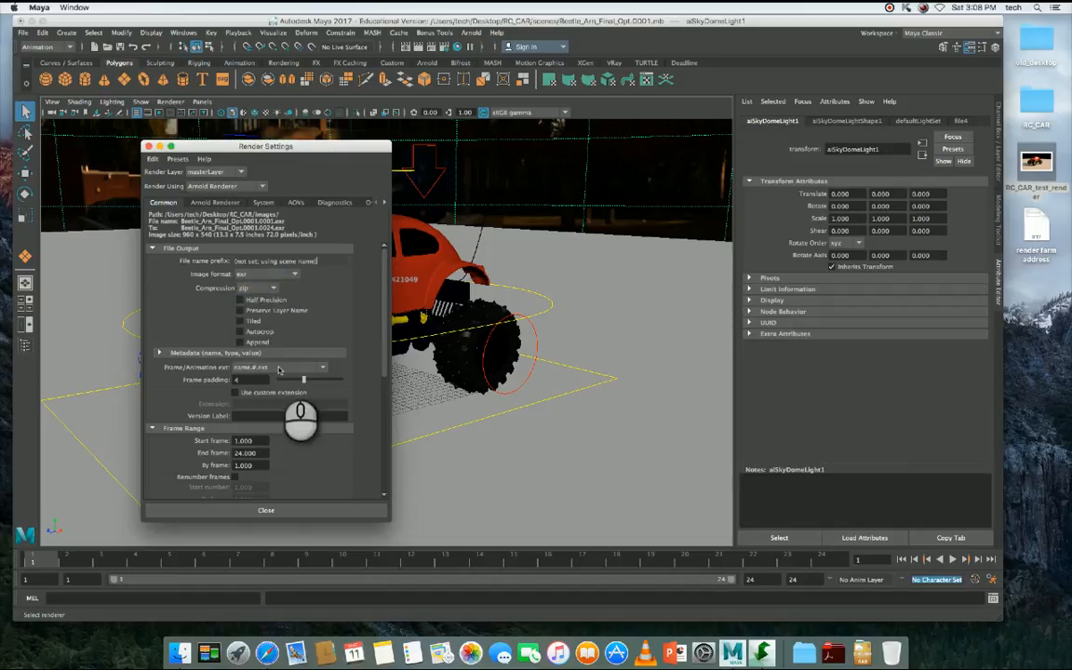
- Try the name (Single Frame) option for the frame/animation extension and restore name.#.ext
{"action": "left_click", "coordinate": [278, 368]}
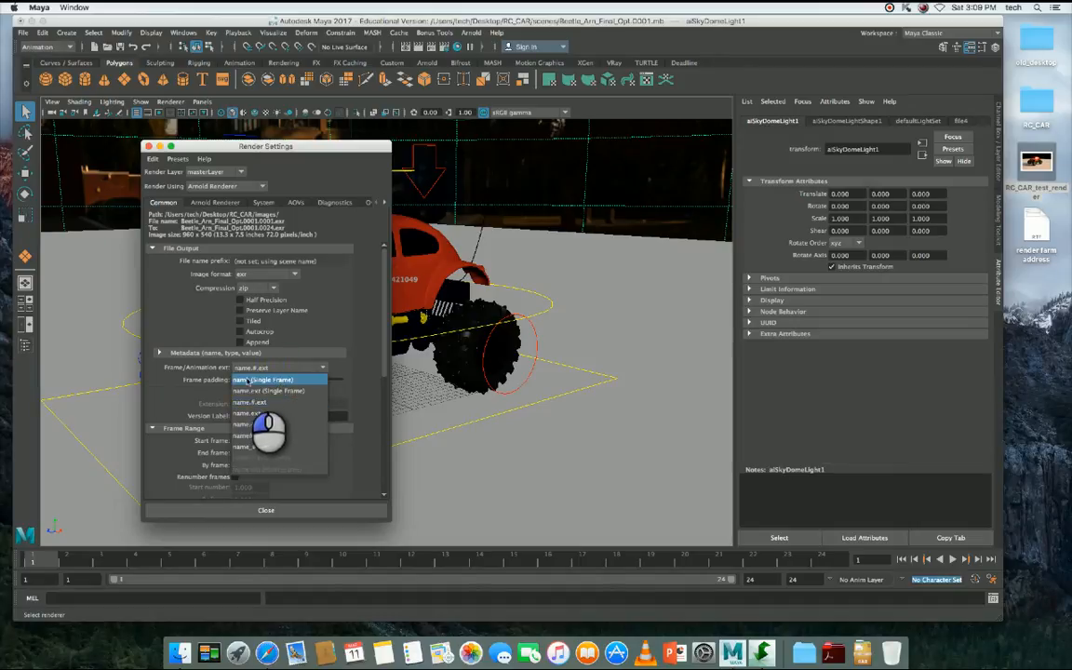
{"action": "left_click", "coordinate": [244, 380]}
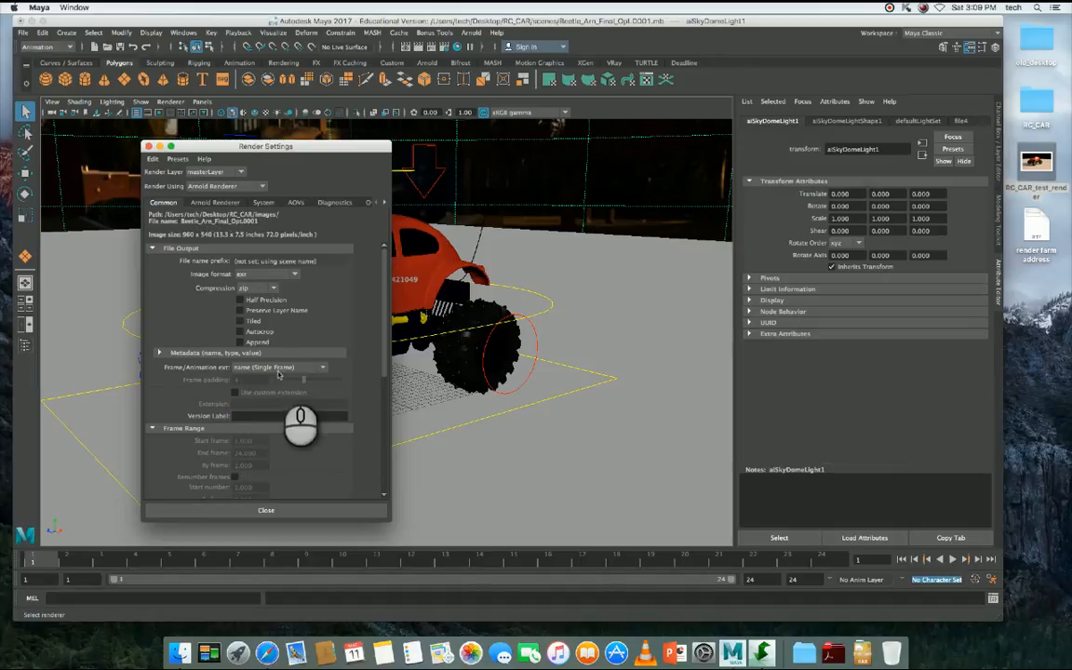
{"action": "left_click", "coordinate": [279, 369]}
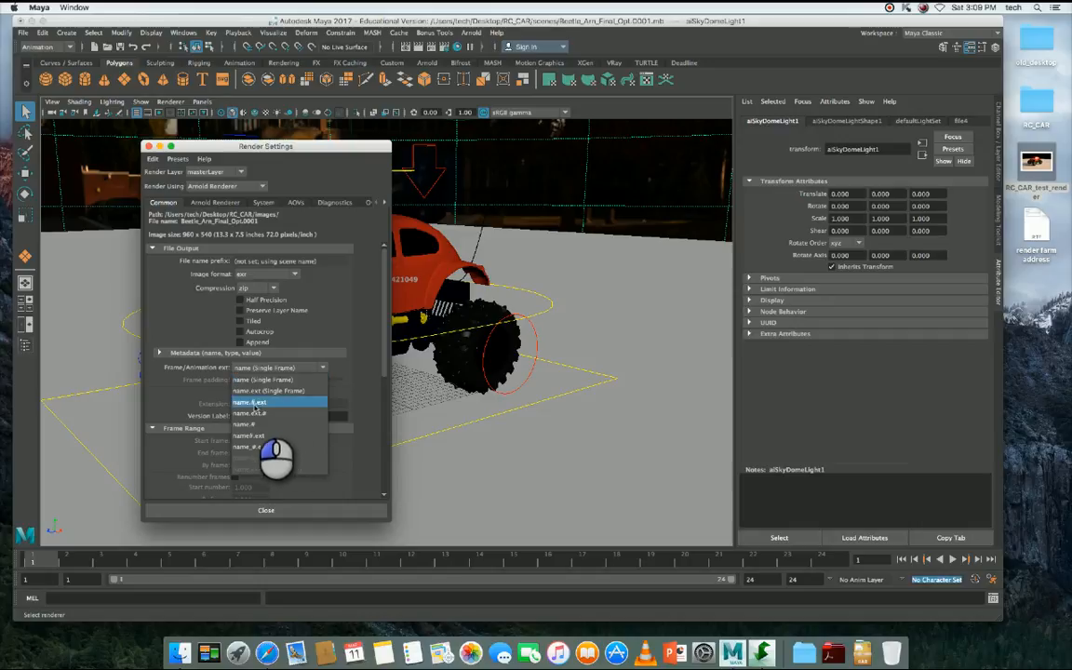
{"action": "left_click", "coordinate": [254, 403]}
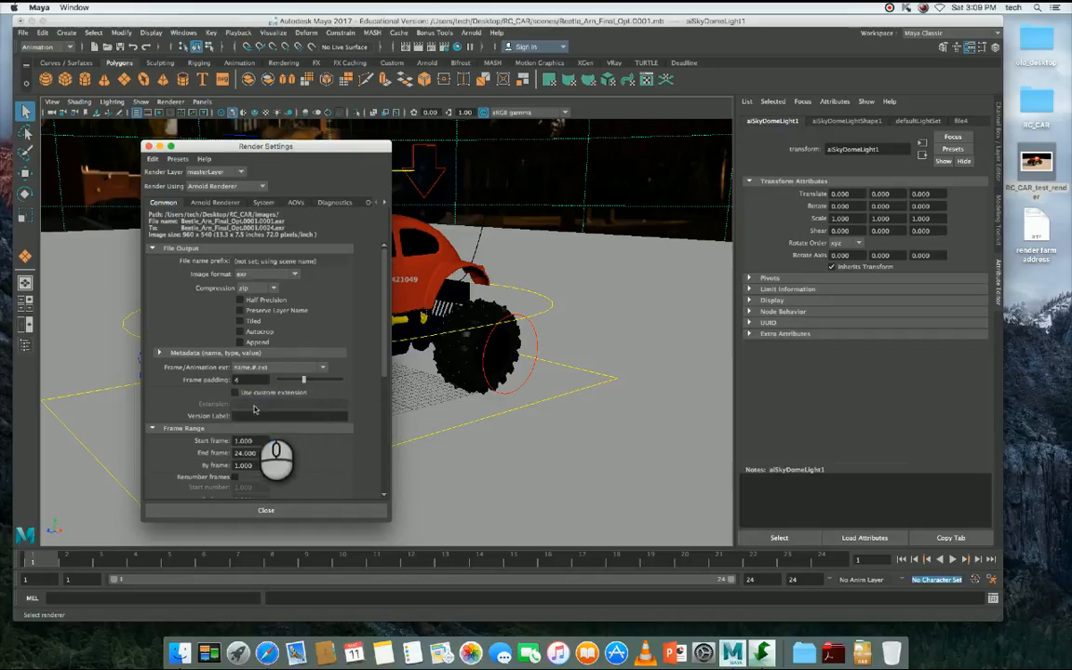
- Review the start and end frames, renderable camera and image size in the render settings
{"action": "left_click", "coordinate": [247, 440]}
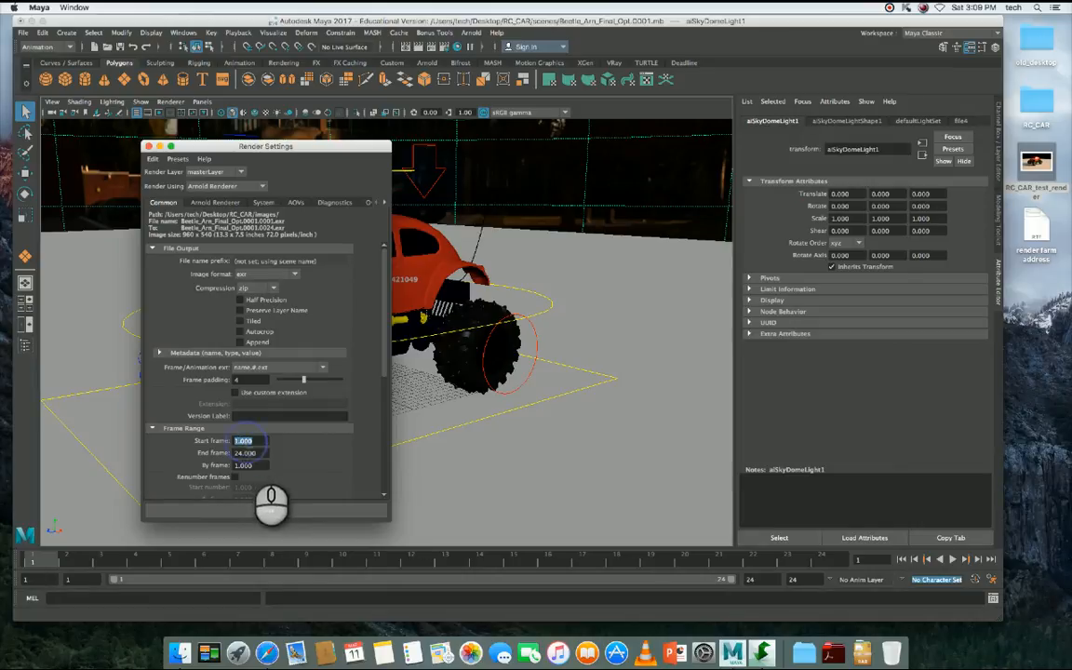
{"action": "left_click", "coordinate": [246, 453]}
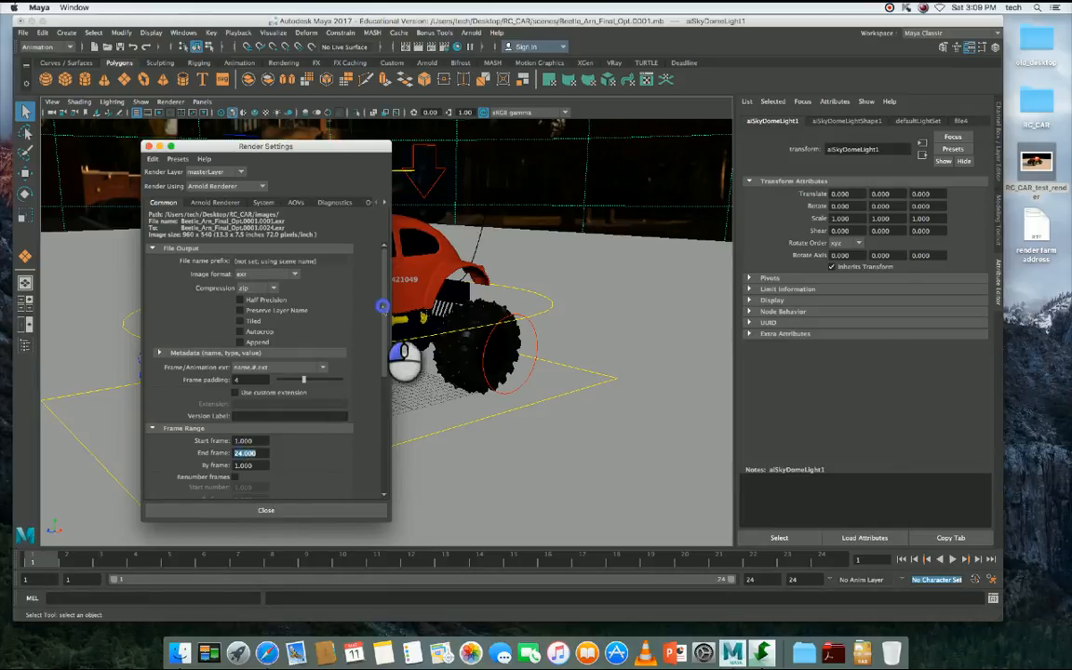
{"action": "left_click_drag", "start_coordinate": [383, 307], "coordinate": [377, 441]}
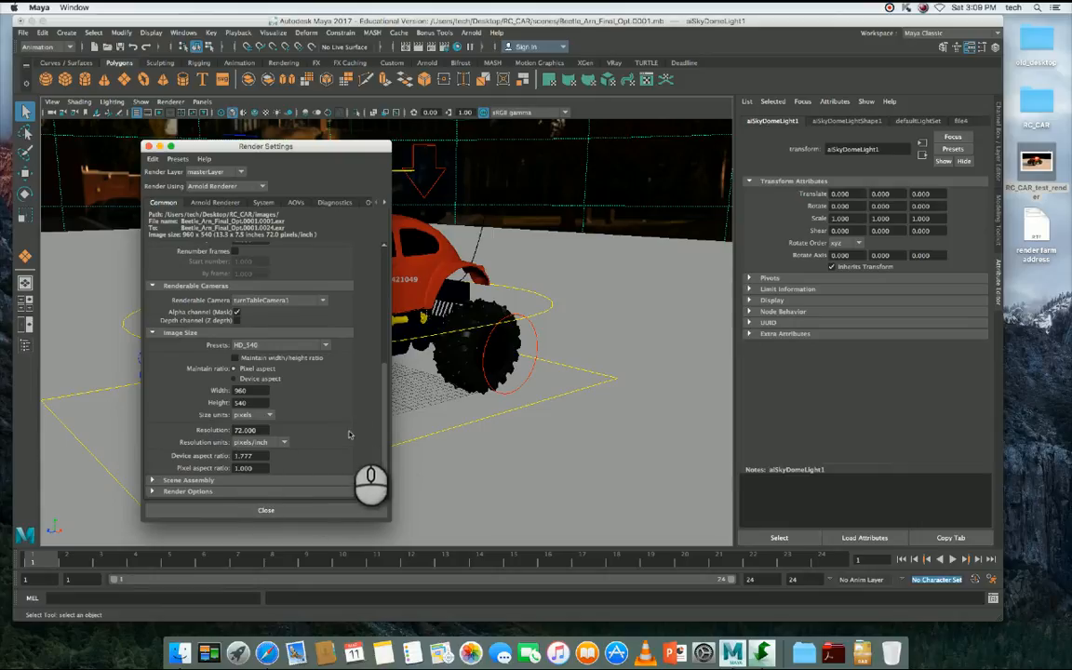
{"action": "left_click", "coordinate": [382, 337]}
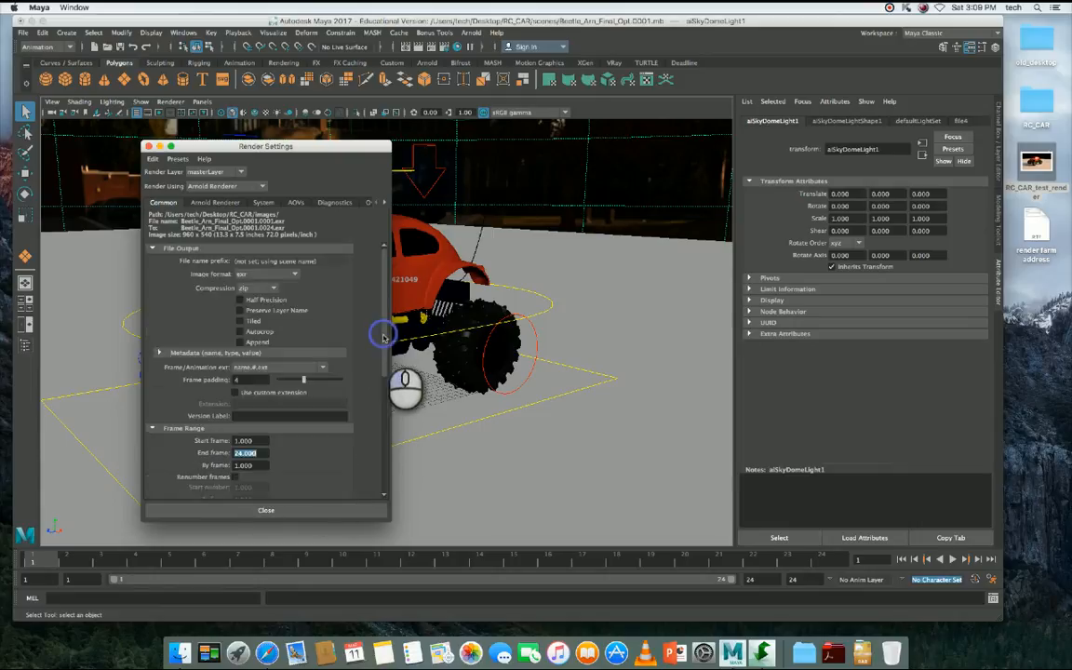
- Close the Render Settings and save the current scene
{"action": "left_click", "coordinate": [270, 510]}
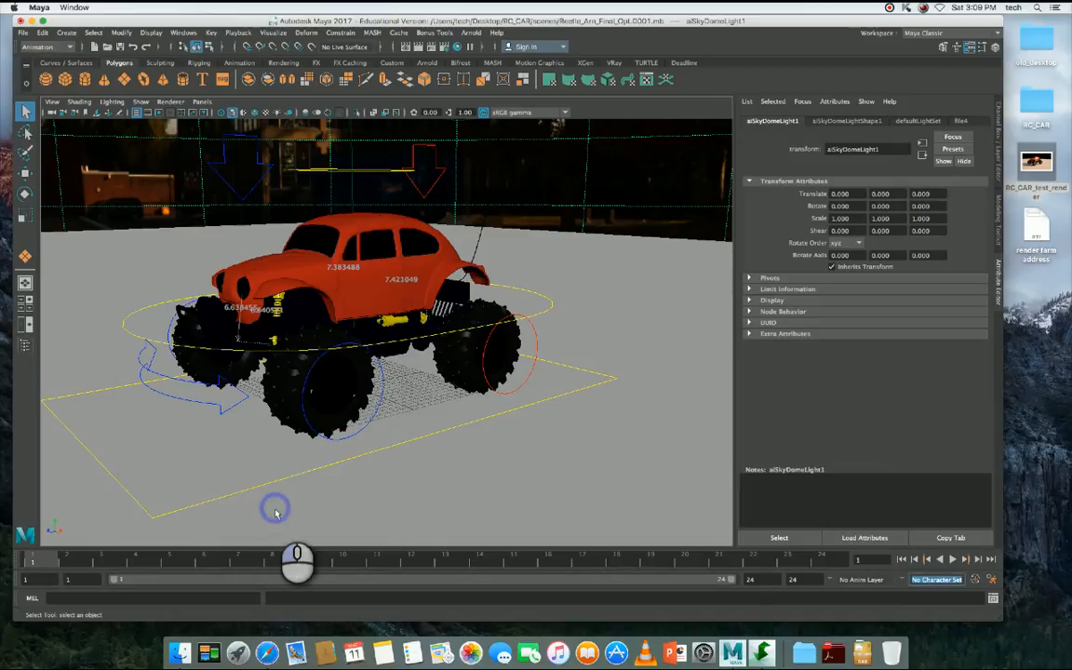
{"action": "left_click", "coordinate": [23, 31]}
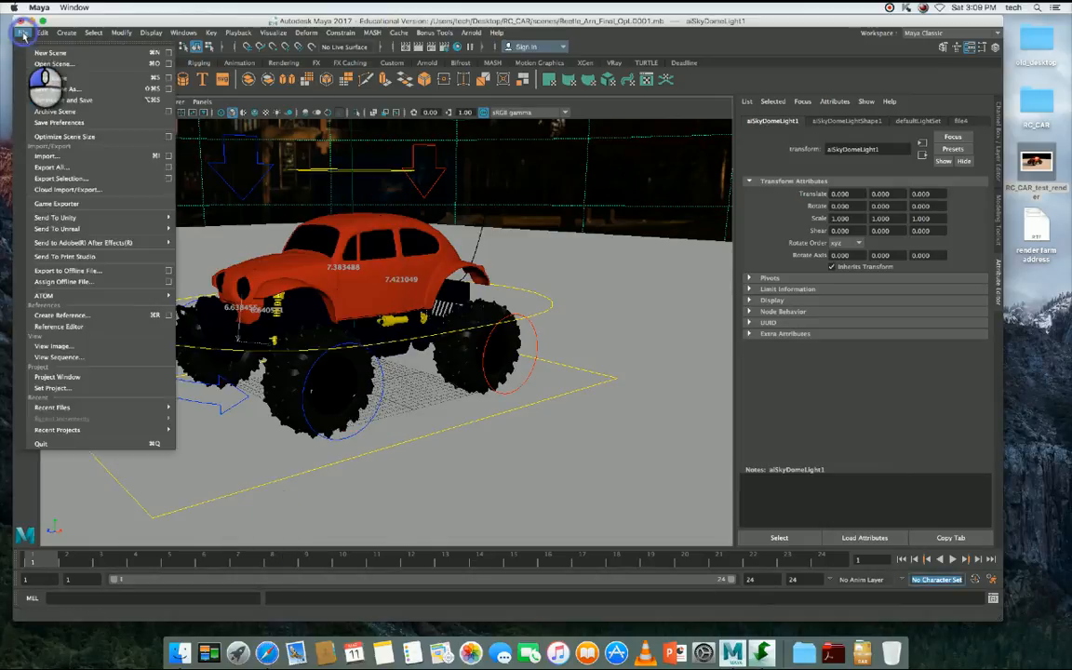
{"action": "left_click", "coordinate": [47, 77]}
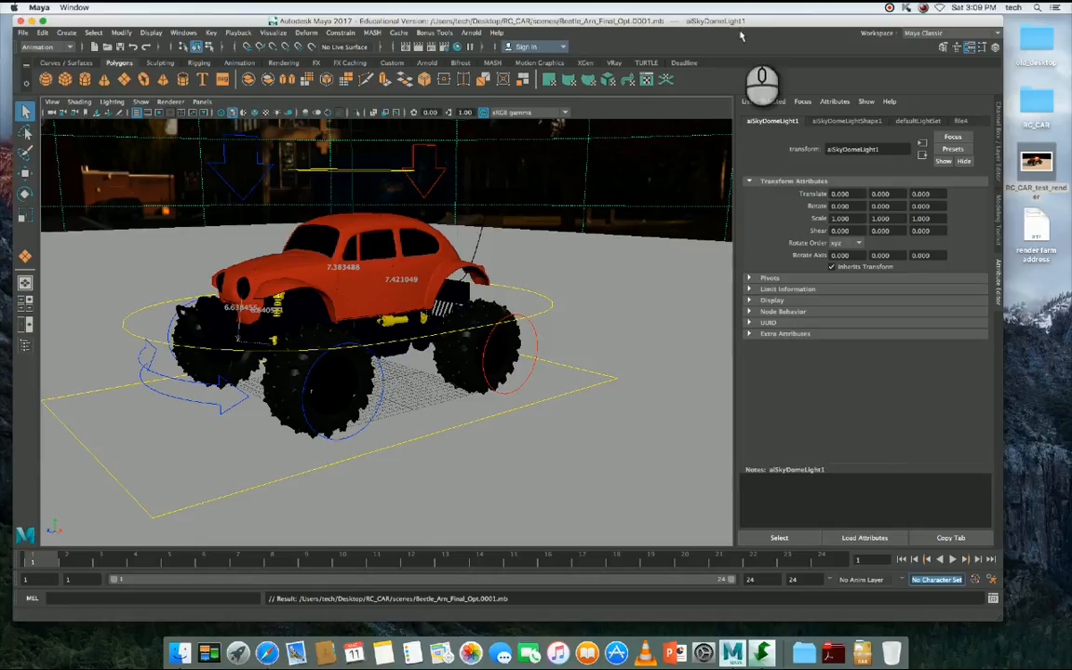
- Lower the Maya window, switch to Finder and open the Connect to Server dialog, placing it above the scene view
{"action": "left_click_drag", "start_coordinate": [759, 20], "coordinate": [736, 110]}
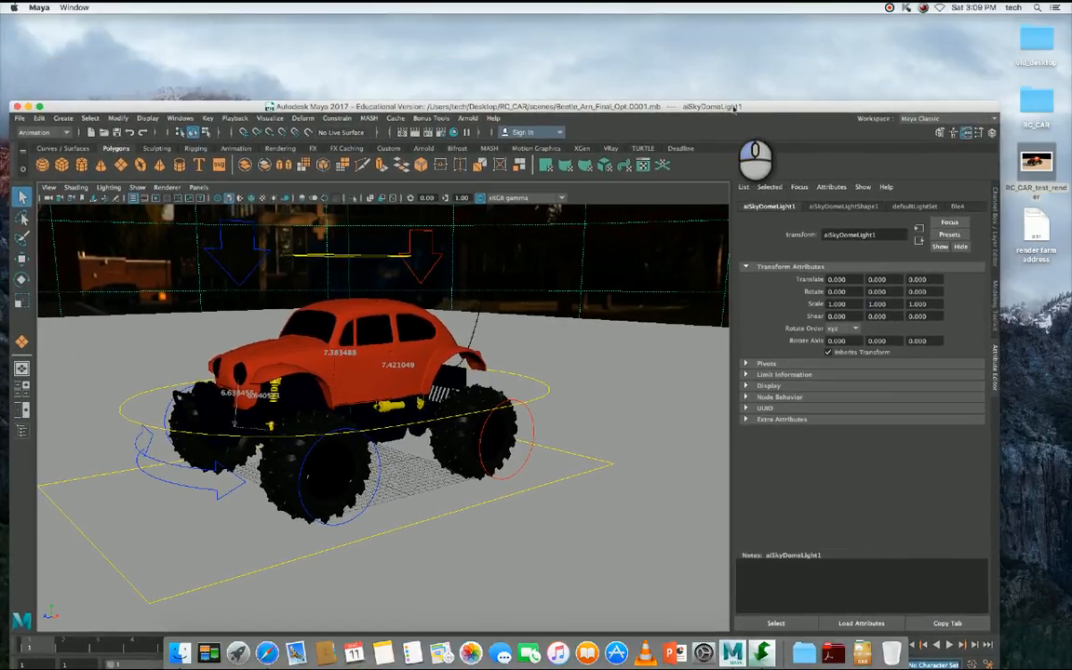
{"action": "left_click", "coordinate": [637, 71]}
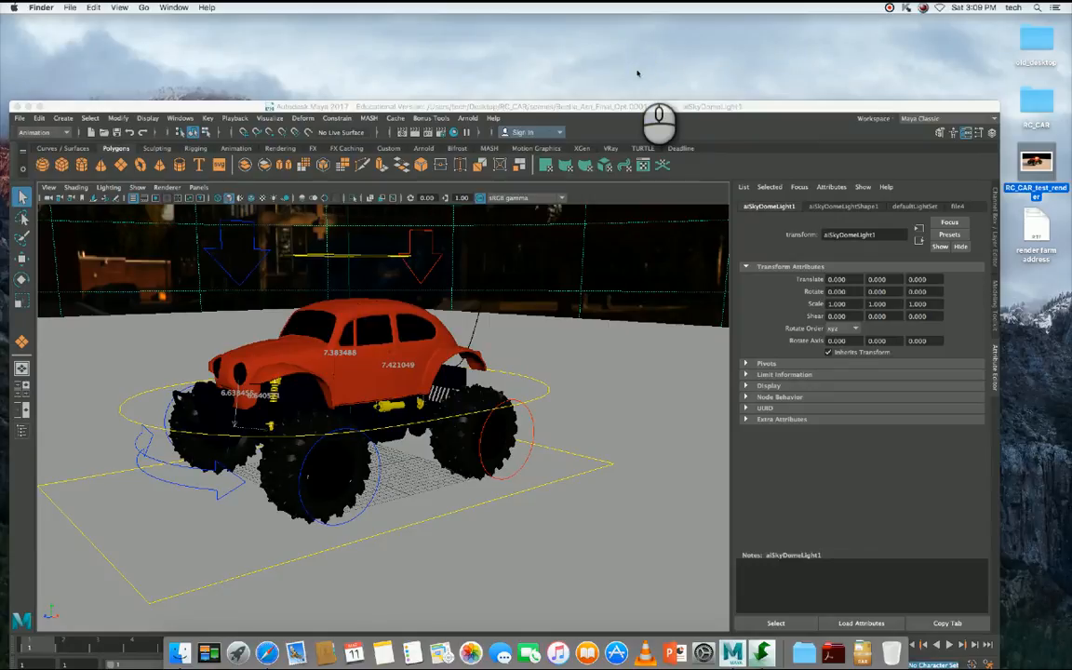
{"action": "left_click", "coordinate": [143, 8]}
{"action": "left_click", "coordinate": [144, 7]}
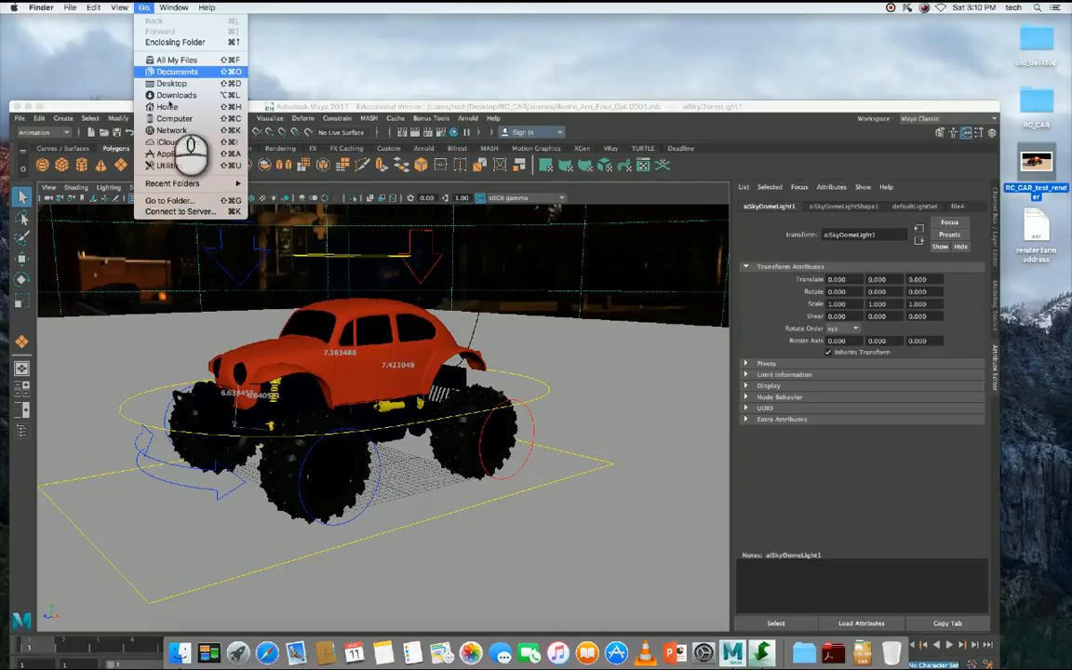
{"action": "left_click", "coordinate": [193, 212]}
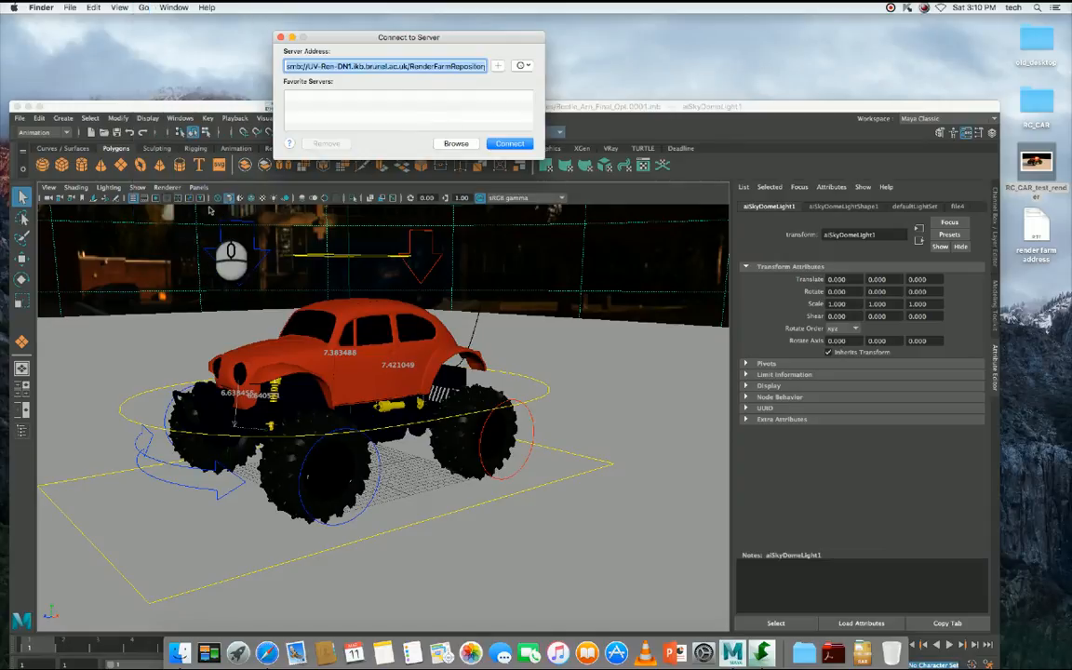
{"action": "left_click_drag", "start_coordinate": [407, 36], "coordinate": [353, 66]}
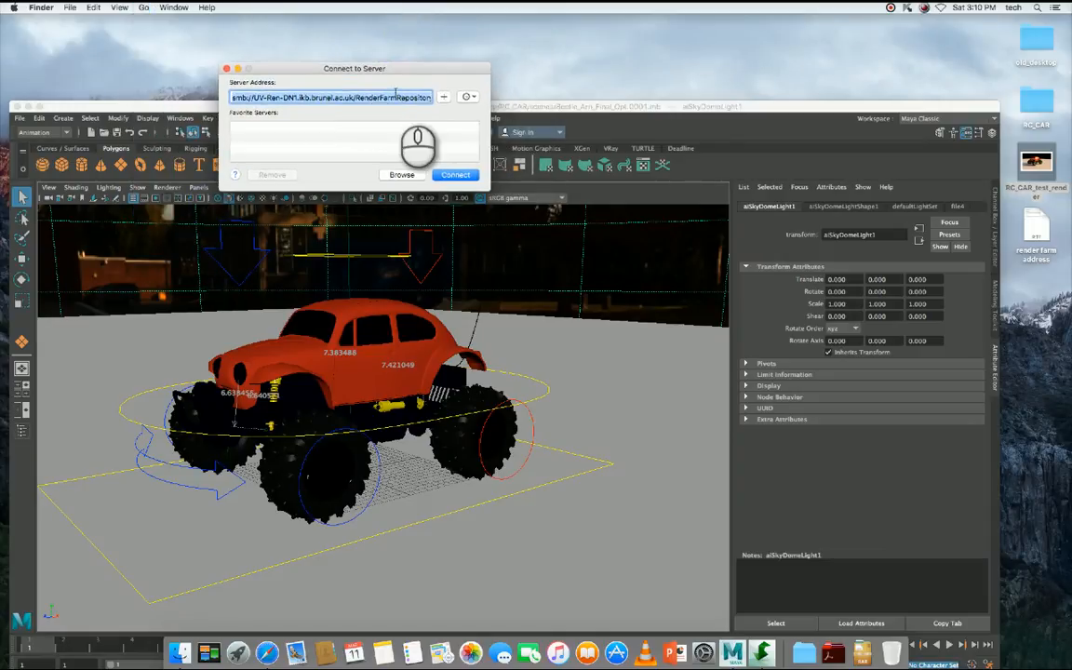
- Examine the smb prefix, host name and RenderFarmRepository parts of the server address
{"action": "left_click", "coordinate": [375, 96]}
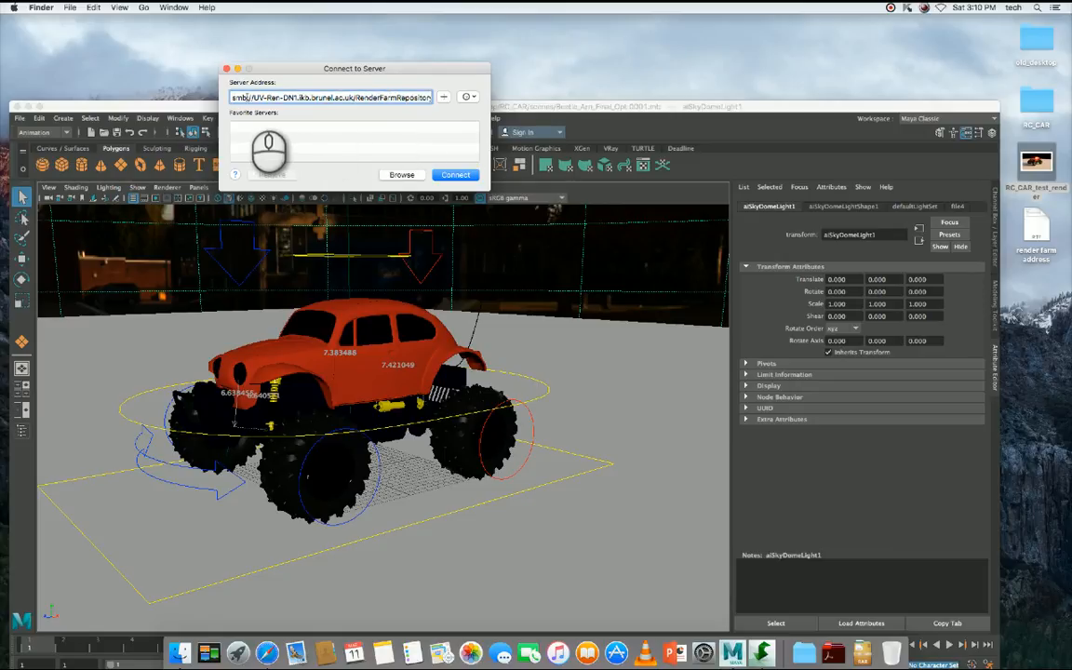
{"action": "double_click", "coordinate": [238, 97]}
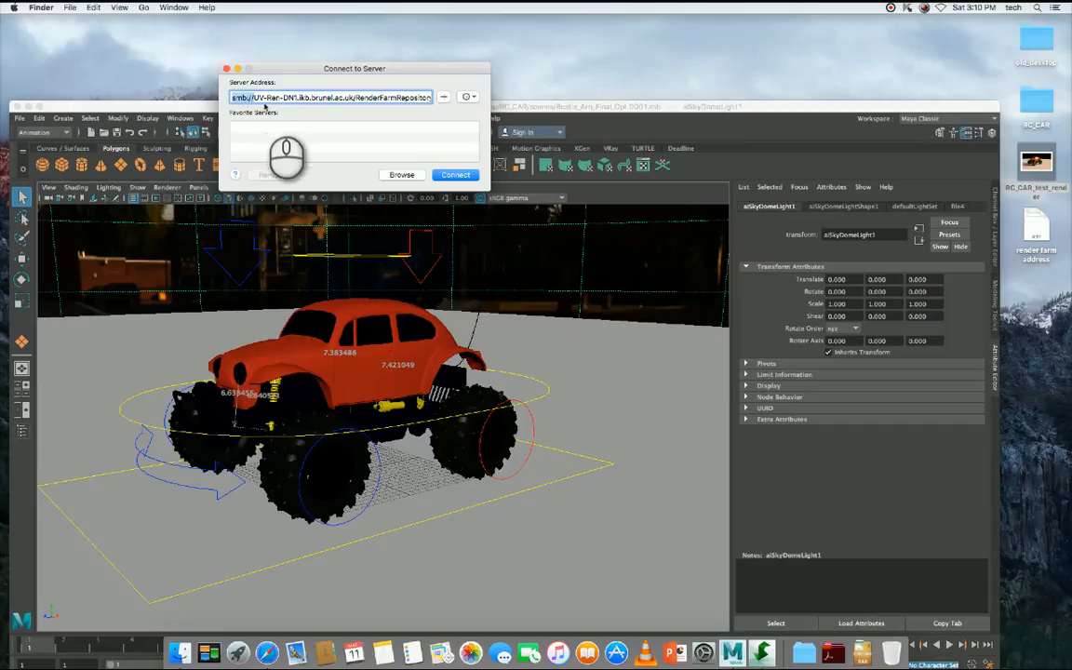
{"action": "left_click", "coordinate": [252, 97]}
{"action": "left_click_drag", "start_coordinate": [252, 97], "coordinate": [353, 97]}
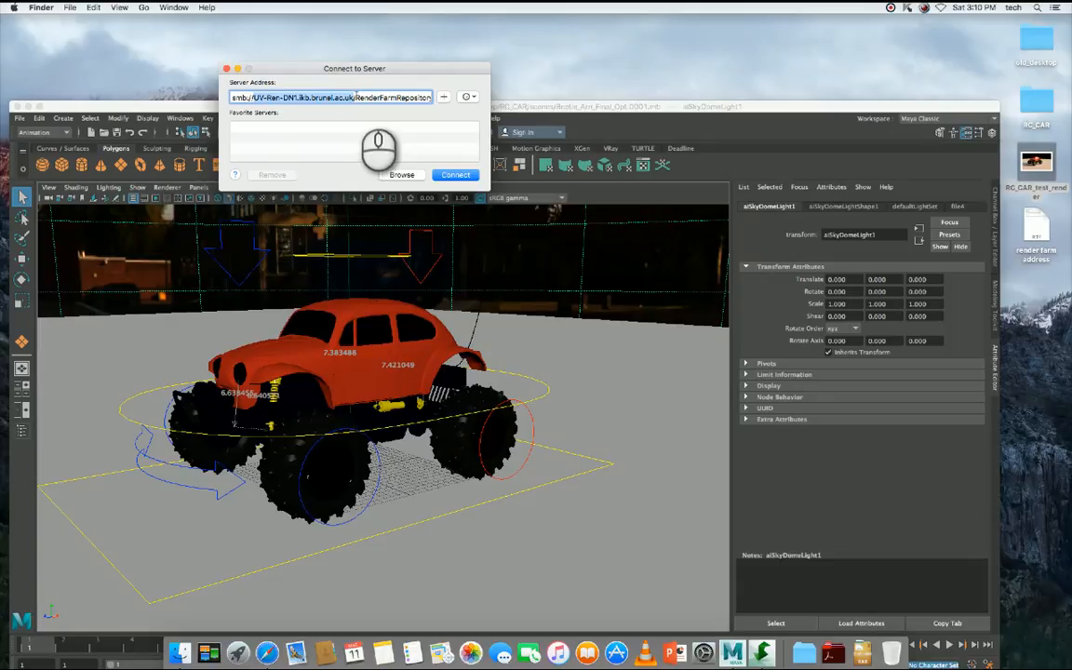
{"action": "left_click", "coordinate": [357, 96]}
{"action": "left_click_drag", "start_coordinate": [357, 96], "coordinate": [445, 97]}
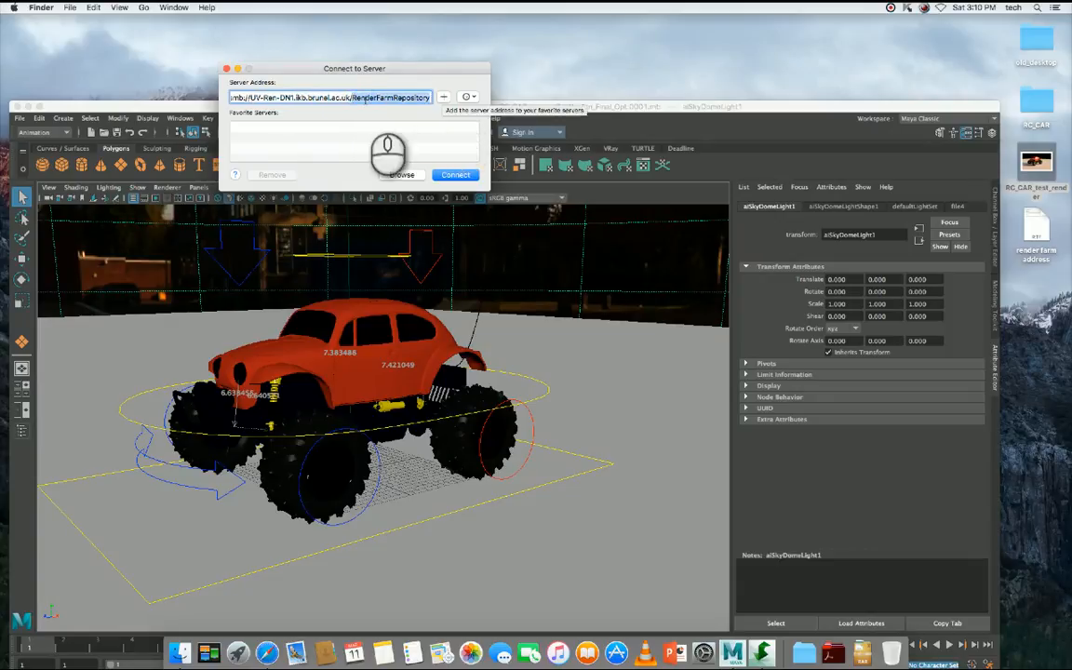
{"action": "left_click_drag", "start_coordinate": [250, 98], "coordinate": [349, 98]}
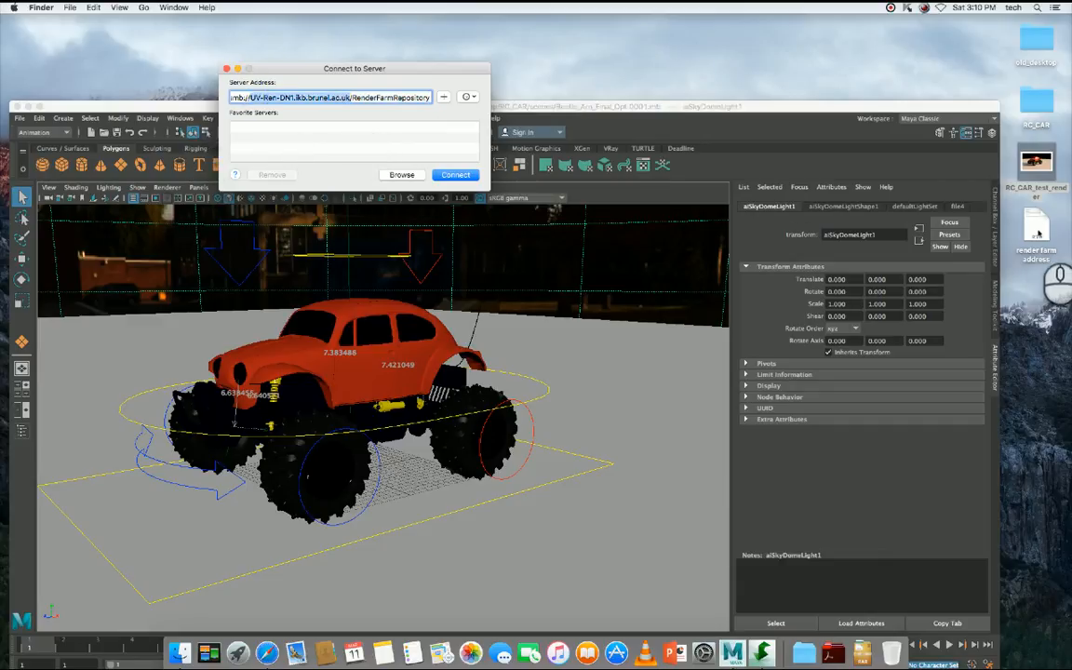
- Open the render farm address text file and place its window below the Connect to Server dialog
{"action": "left_click", "coordinate": [1036, 227]}
{"action": "double_click", "coordinate": [1036, 227]}
{"action": "left_click_drag", "start_coordinate": [581, 35], "coordinate": [486, 240]}
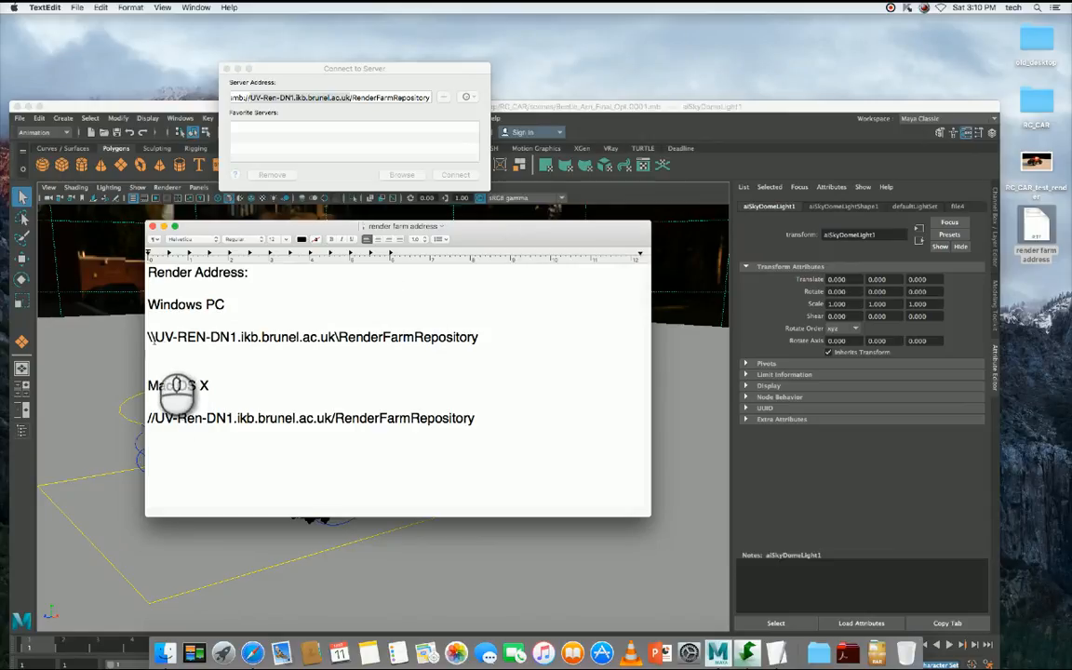
- Compare the slash directions in the Windows PC and Mac OS X render farm addresses
{"action": "left_click_drag", "start_coordinate": [147, 339], "coordinate": [157, 338]}
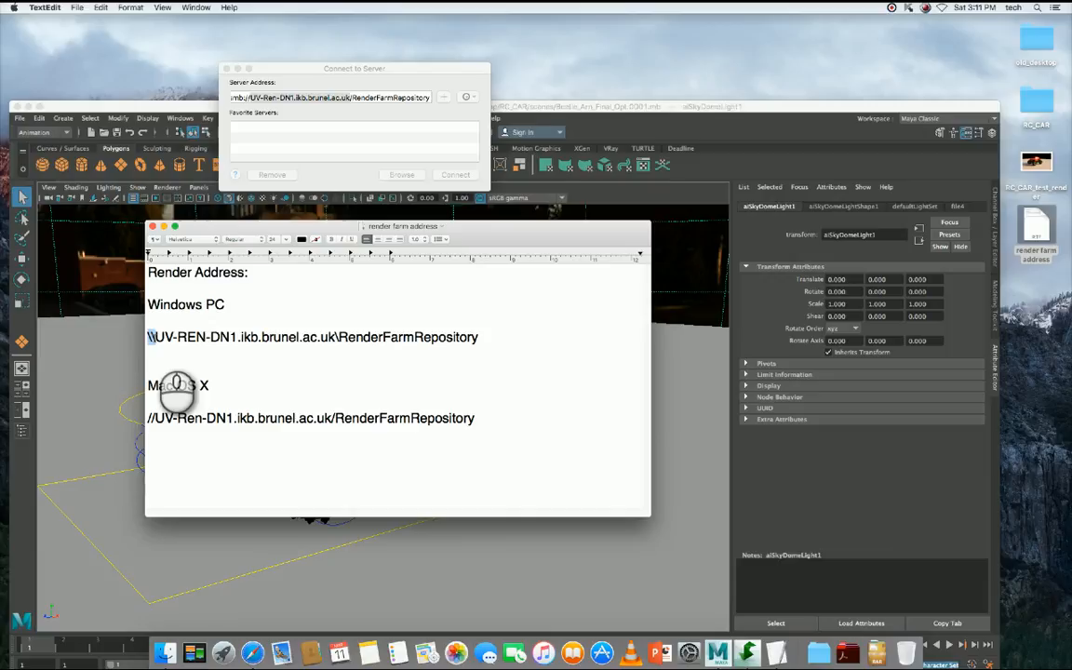
{"action": "left_click", "coordinate": [335, 337]}
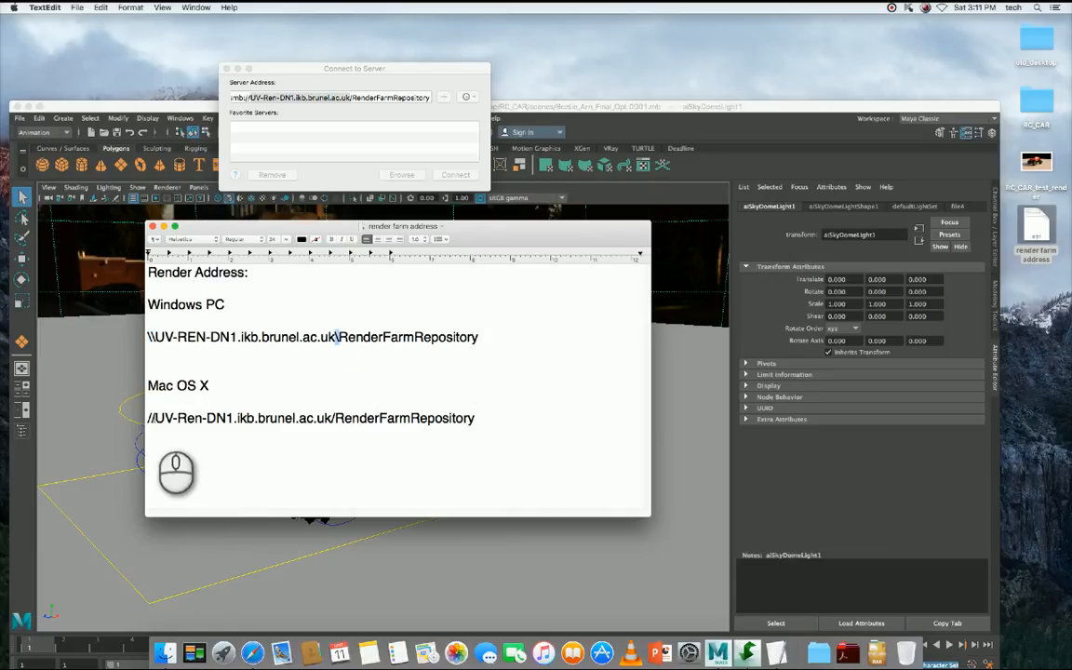
{"action": "double_click", "coordinate": [152, 418]}
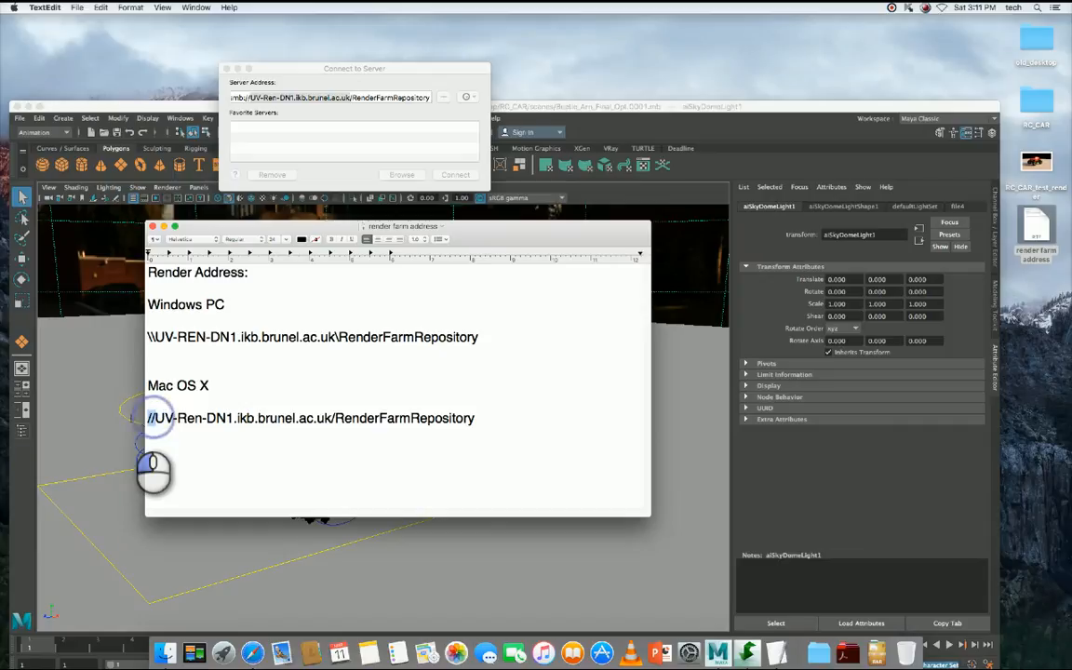
{"action": "double_click", "coordinate": [334, 419]}
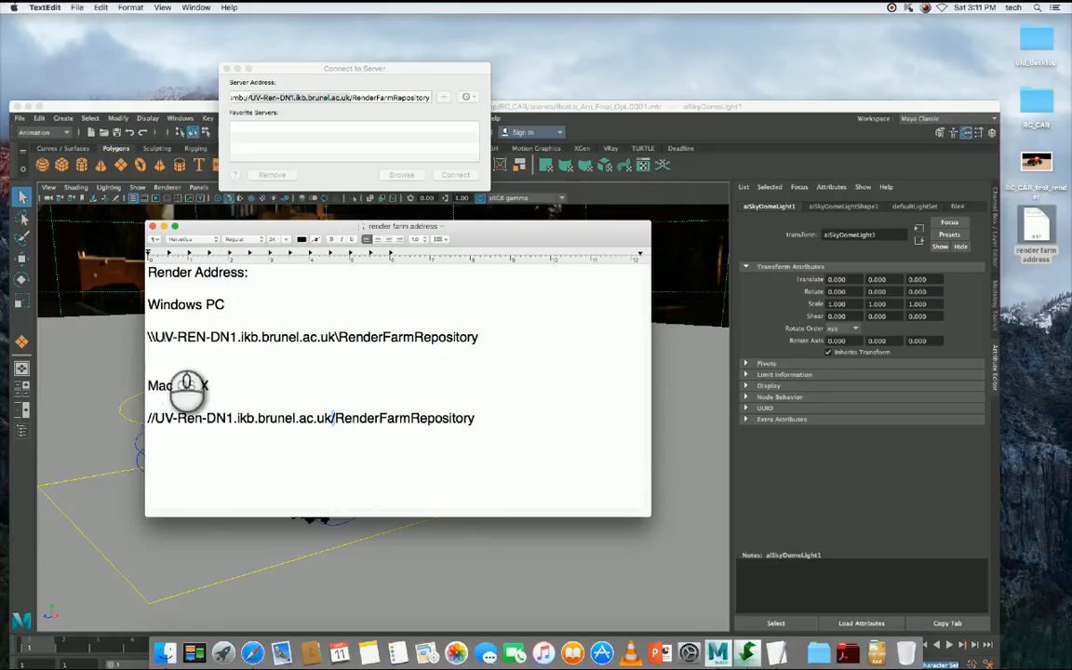
- Check the host name and RenderFarmRepository folder name in the listed addresses, and close the text file
{"action": "left_click_drag", "start_coordinate": [155, 418], "coordinate": [234, 419]}
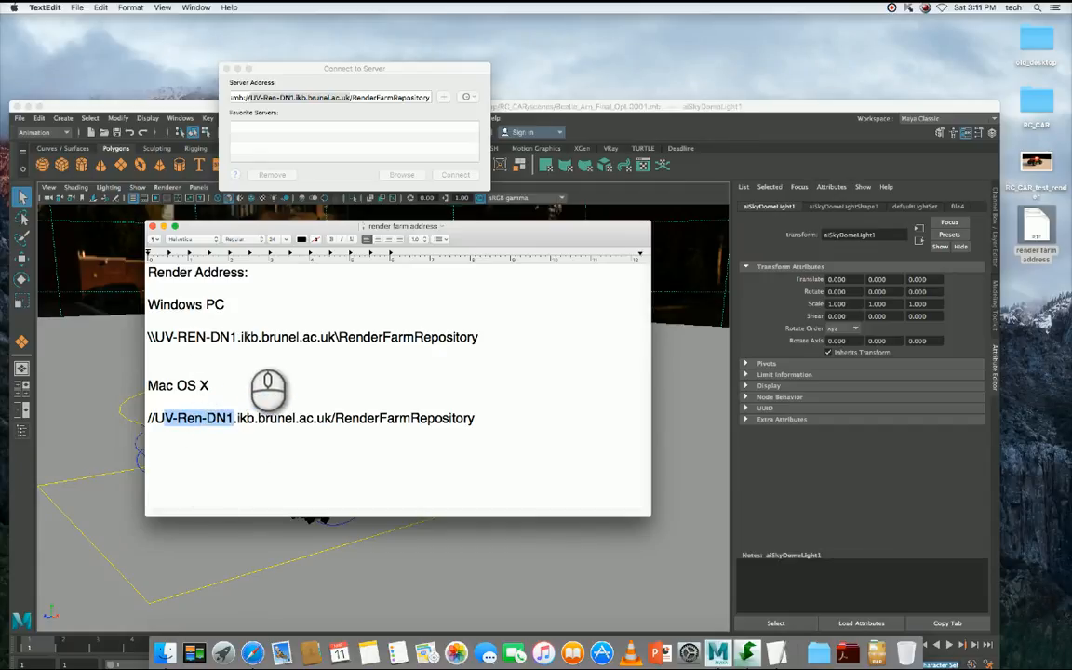
{"action": "double_click", "coordinate": [342, 337]}
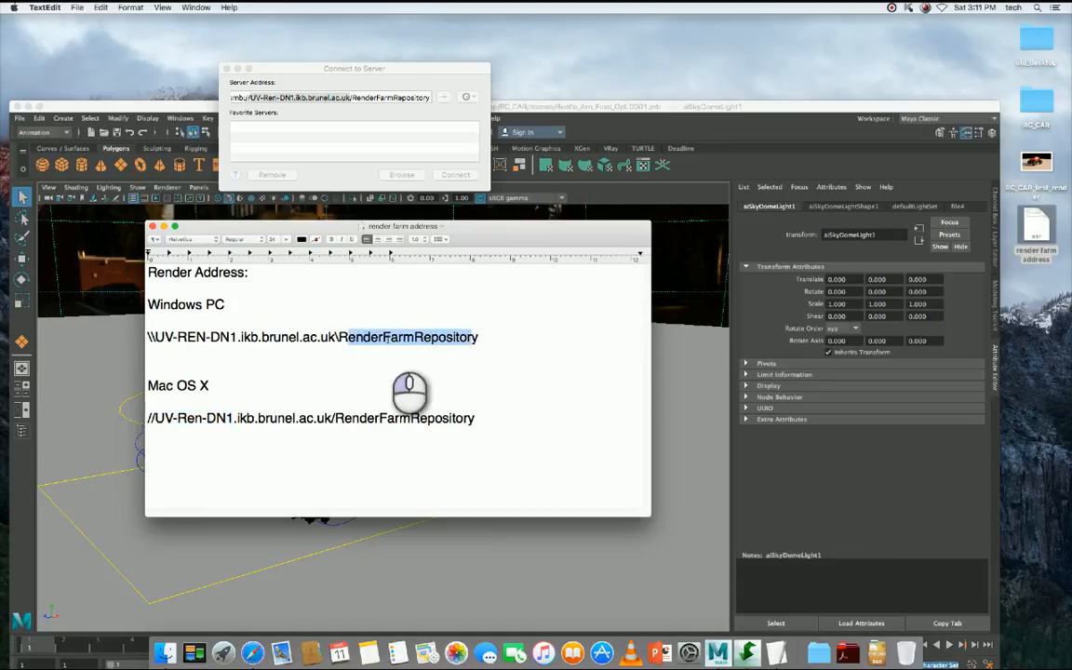
{"action": "left_click", "coordinate": [341, 336]}
{"action": "left_click_drag", "start_coordinate": [337, 336], "coordinate": [481, 339]}
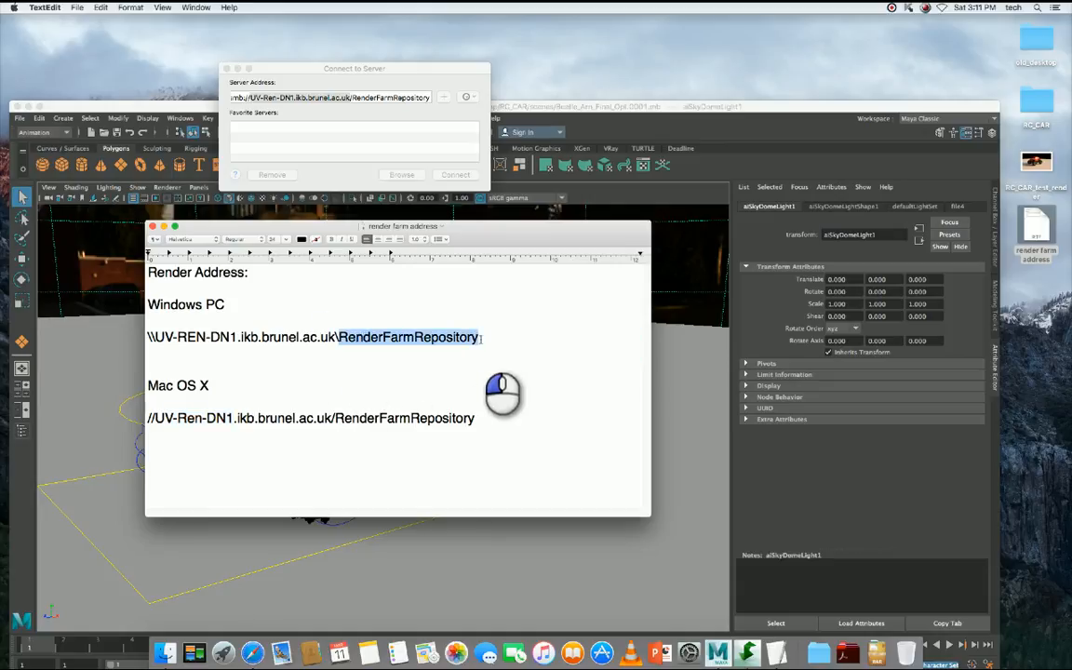
{"action": "left_click", "coordinate": [388, 382]}
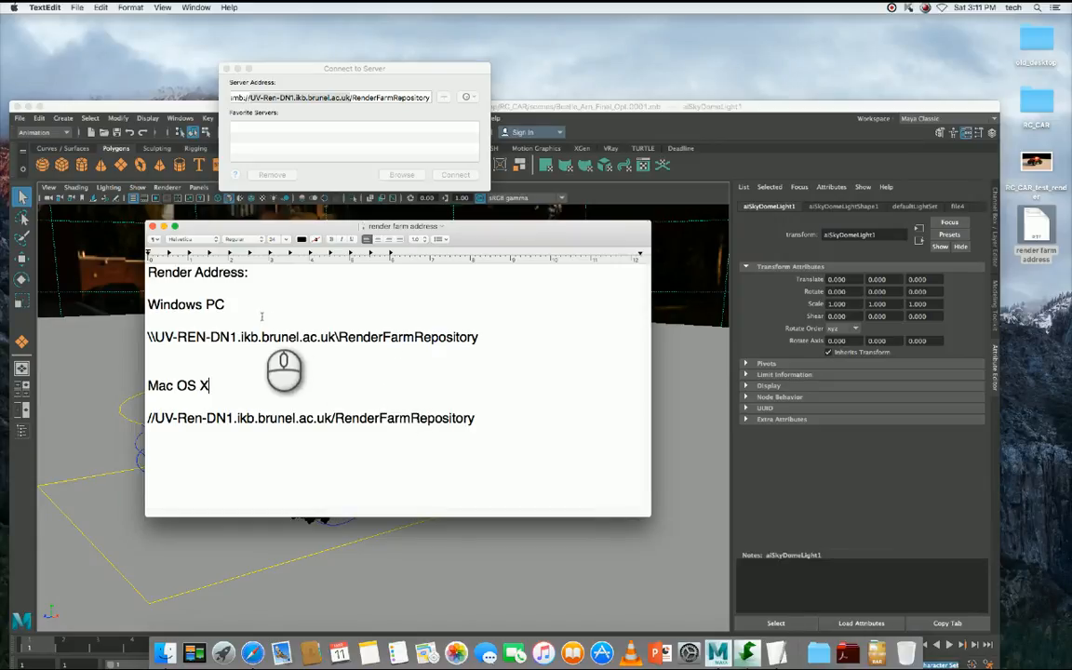
{"action": "left_click", "coordinate": [263, 356]}
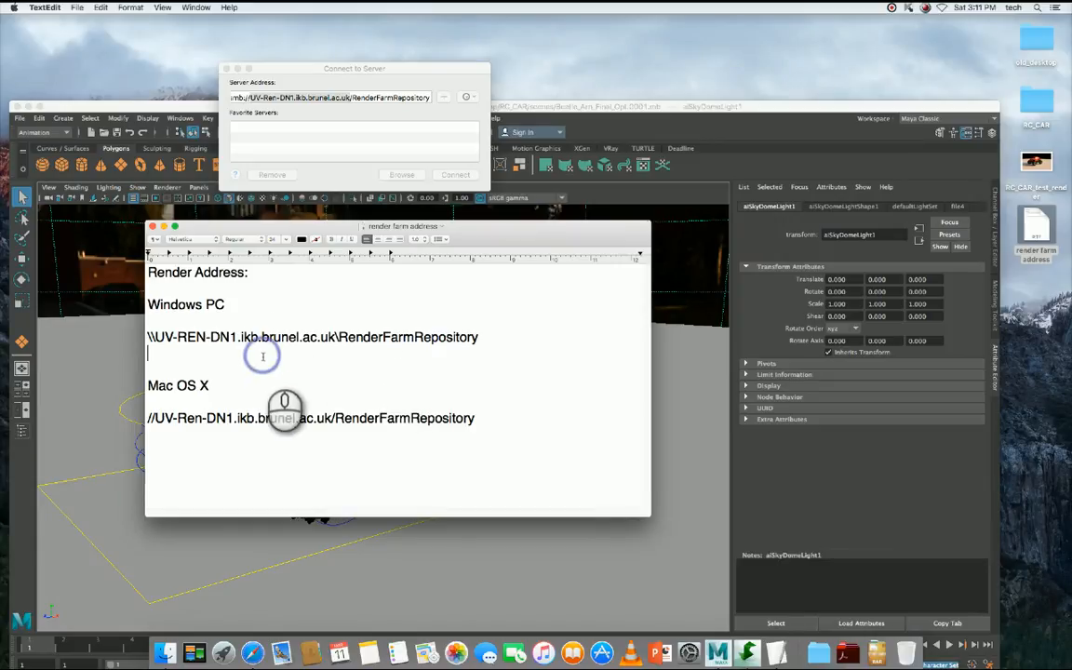
{"action": "left_click", "coordinate": [153, 227]}
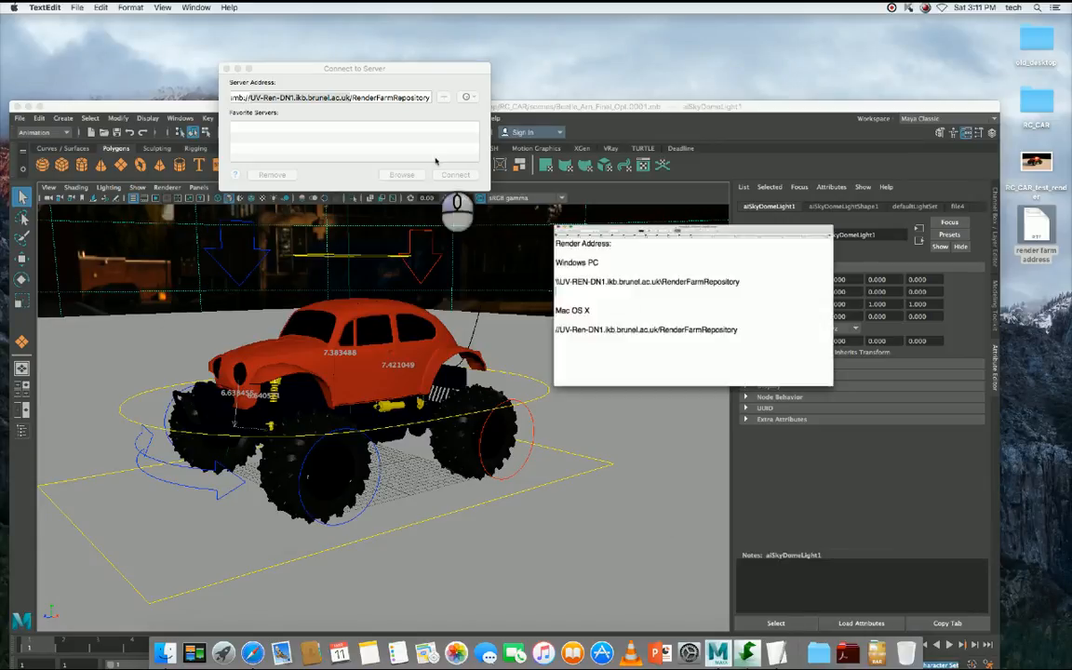
- Connect to the server address smb://UV-Ren-DN1.ikb.brunel.ac.uk/RenderFarmRepository
{"action": "left_click", "coordinate": [394, 139]}
{"action": "left_click", "coordinate": [332, 94]}
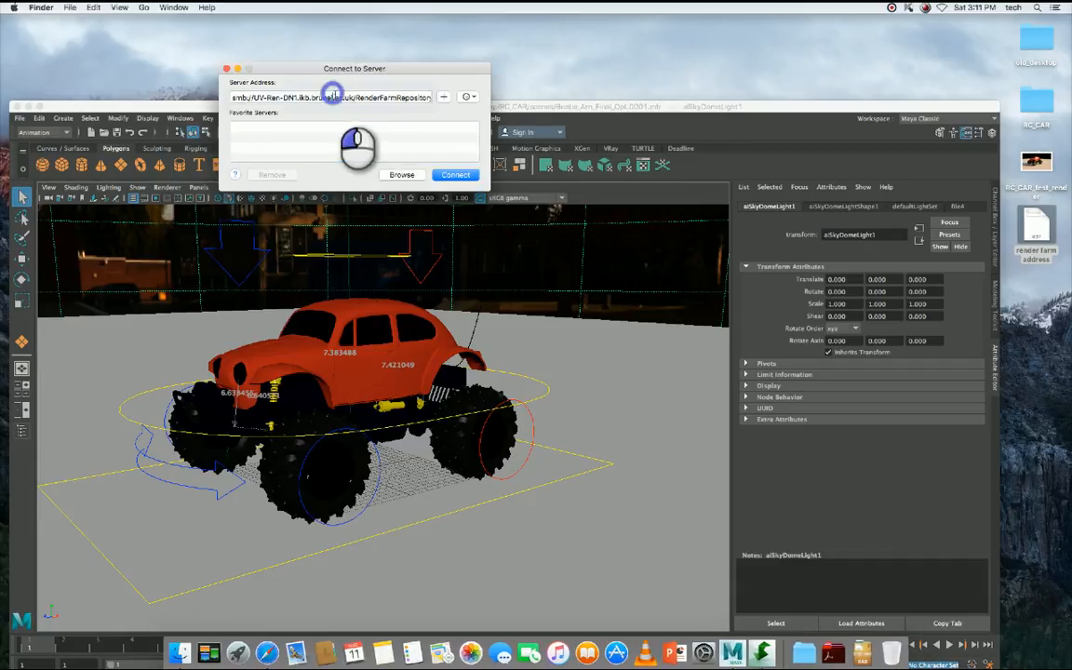
{"action": "triple_click", "coordinate": [332, 95]}
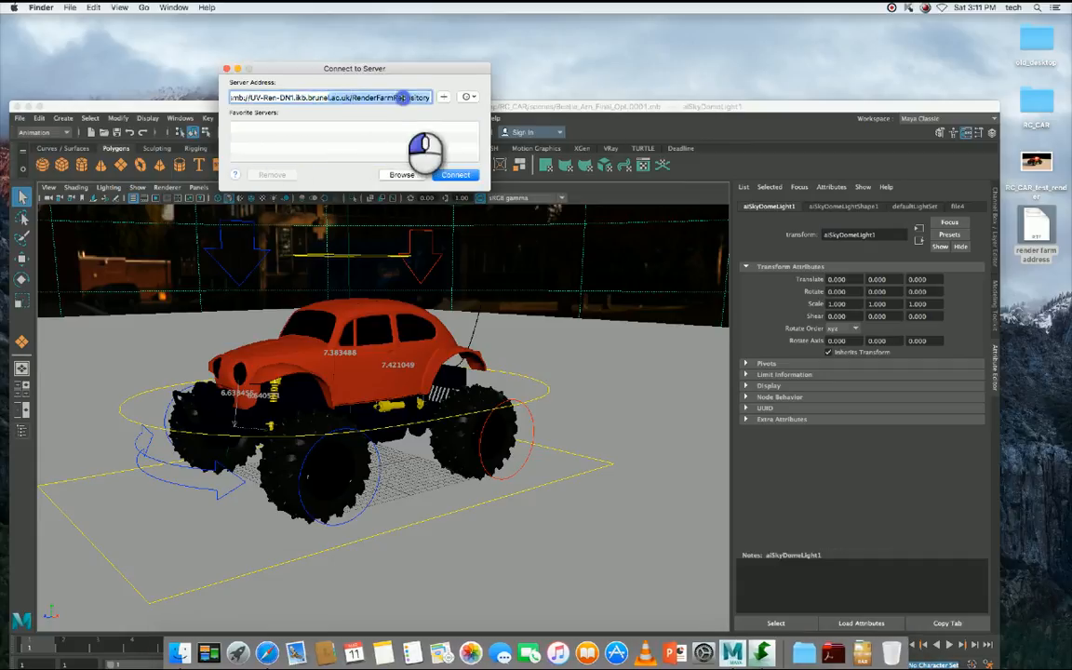
{"action": "left_click", "coordinate": [403, 97]}
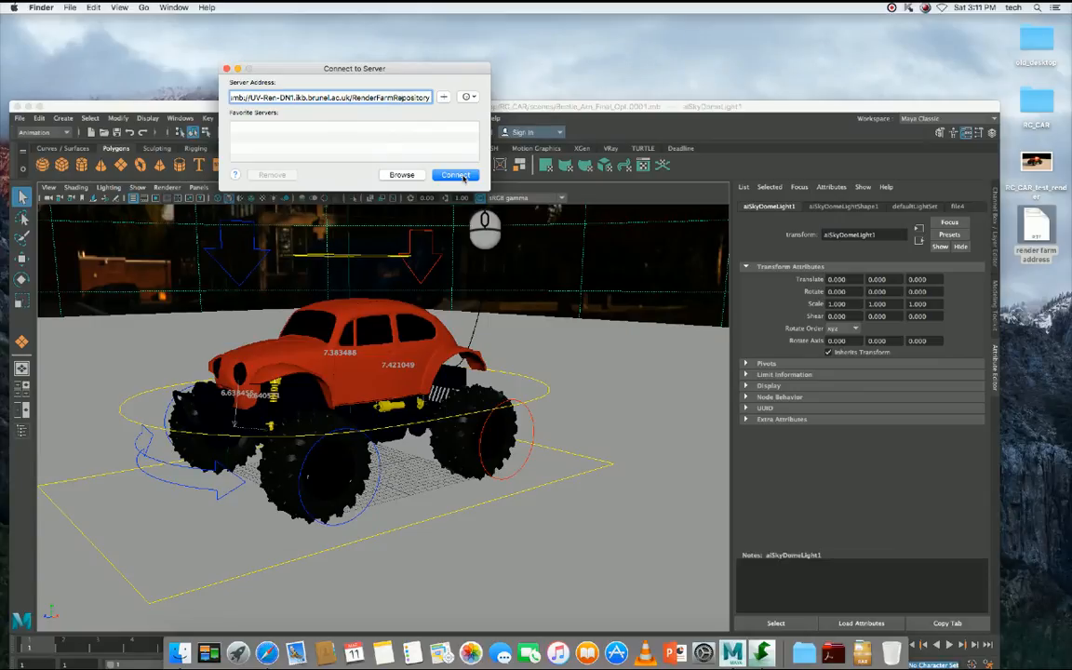
{"action": "left_click", "coordinate": [455, 175]}
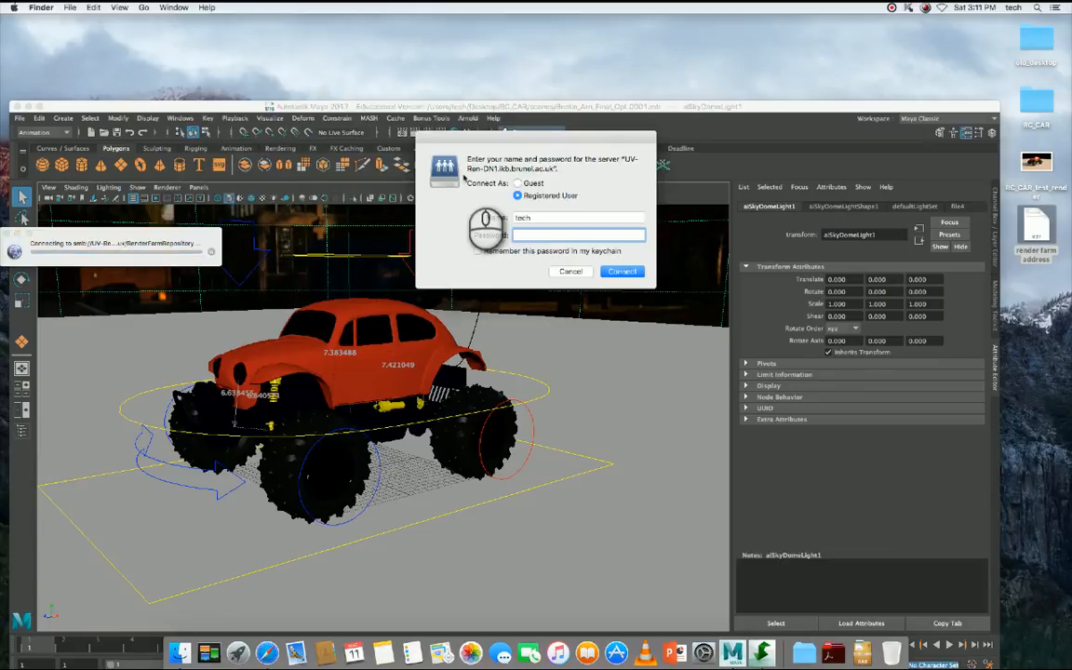
- Log in to the render farm server as a registered user with the account name and password
{"action": "key", "text": "shift+Tab"}
{"action": "type", "text": "eesrsmc"}
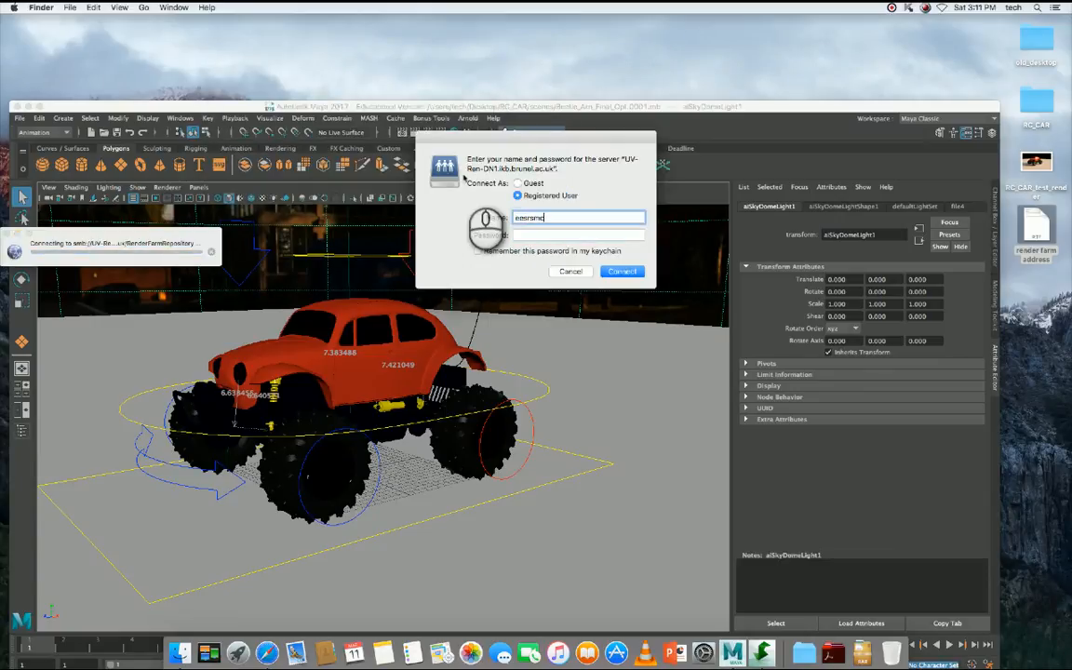
{"action": "key", "text": "Tab"}
{"action": "type", "text": "••••••••••"}
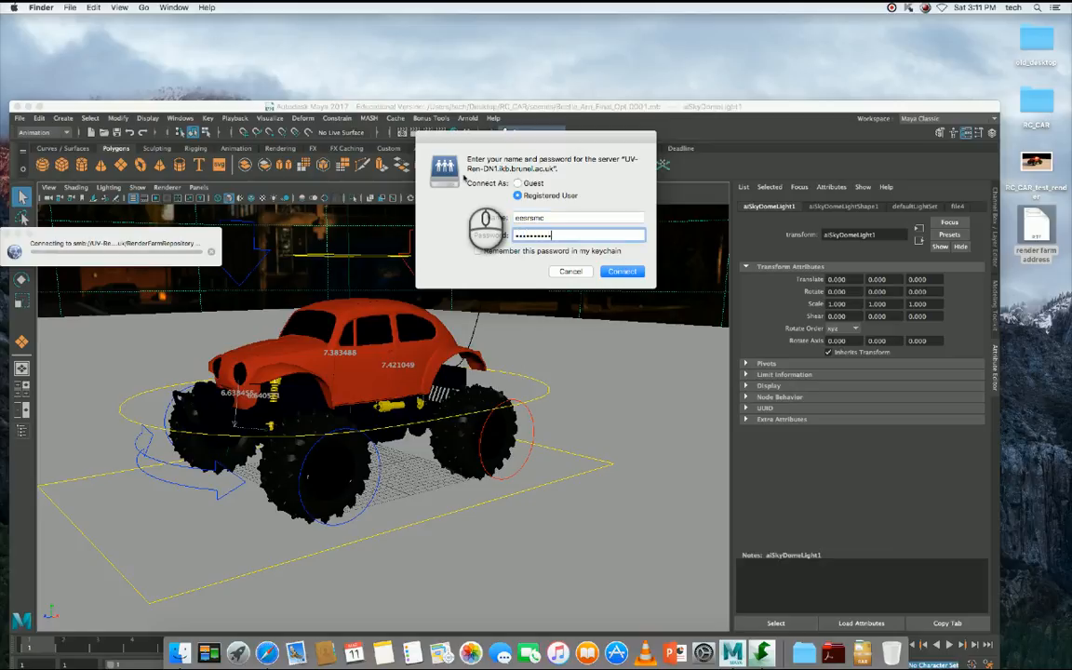
{"action": "key", "text": "Return"}
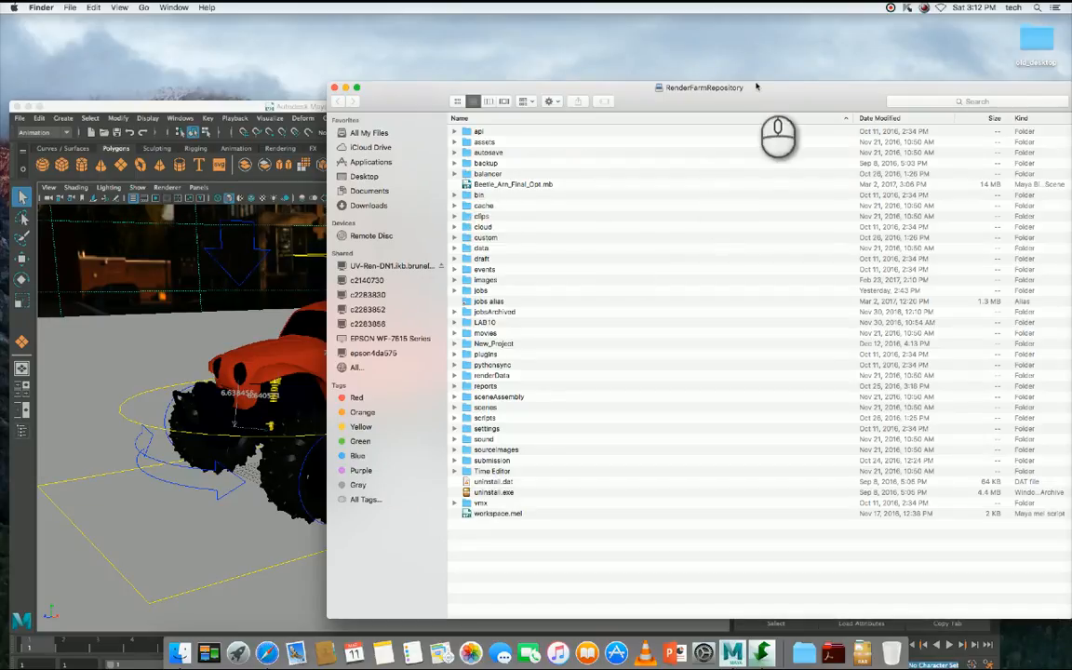
- Move the RenderFarmRepository window fully into view and open its jobs folder
{"action": "left_click_drag", "start_coordinate": [757, 87], "coordinate": [623, 58]}
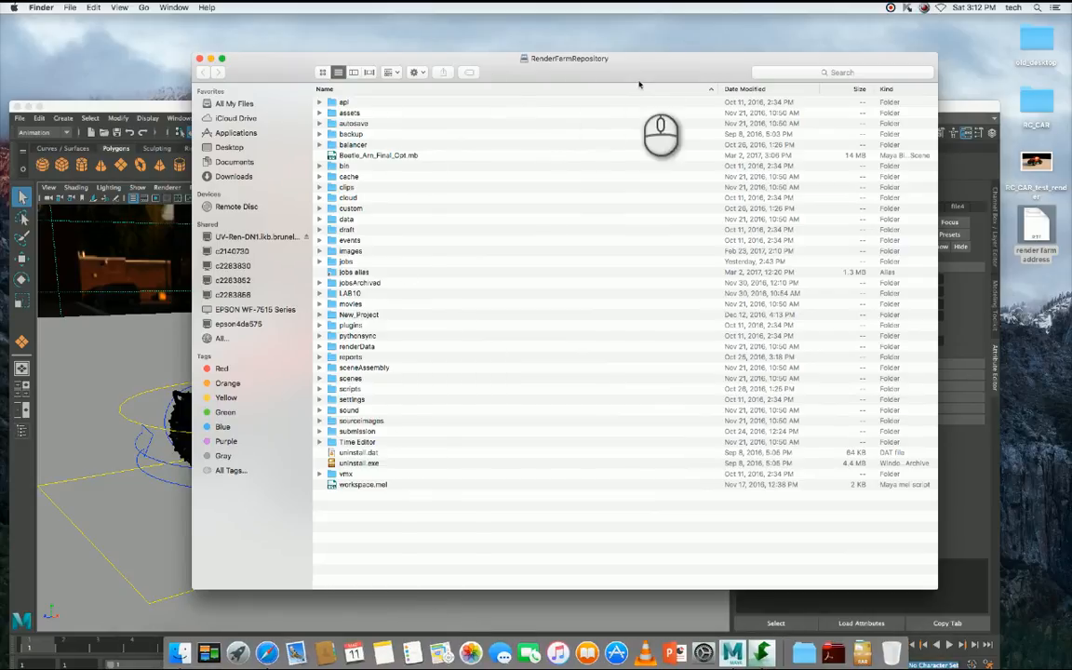
{"action": "left_click", "coordinate": [332, 262]}
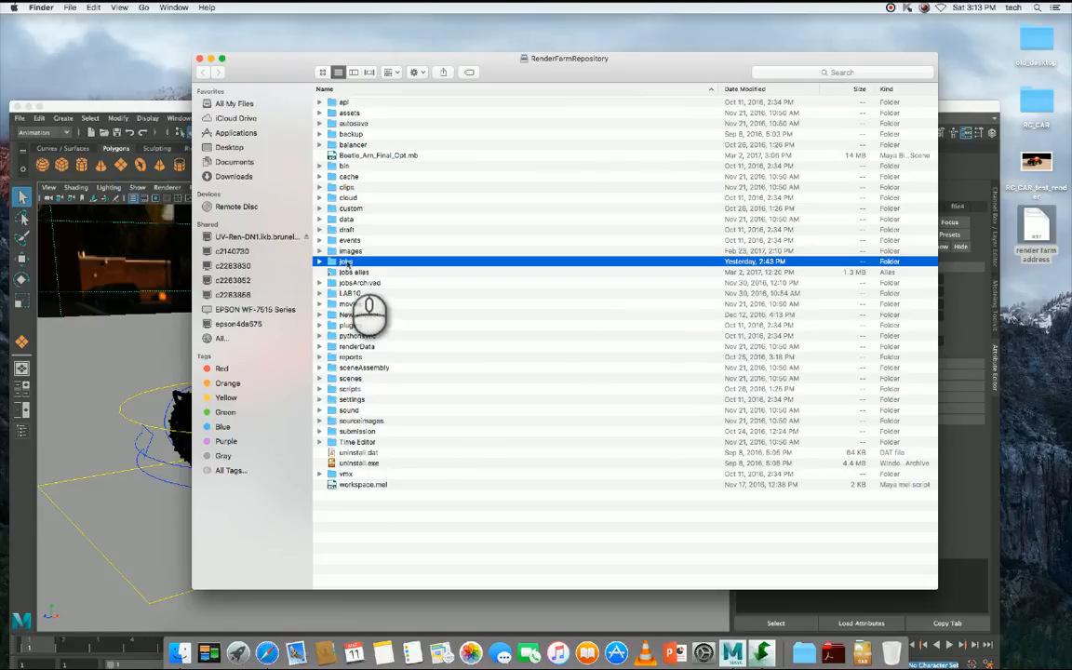
{"action": "double_click", "coordinate": [346, 263]}
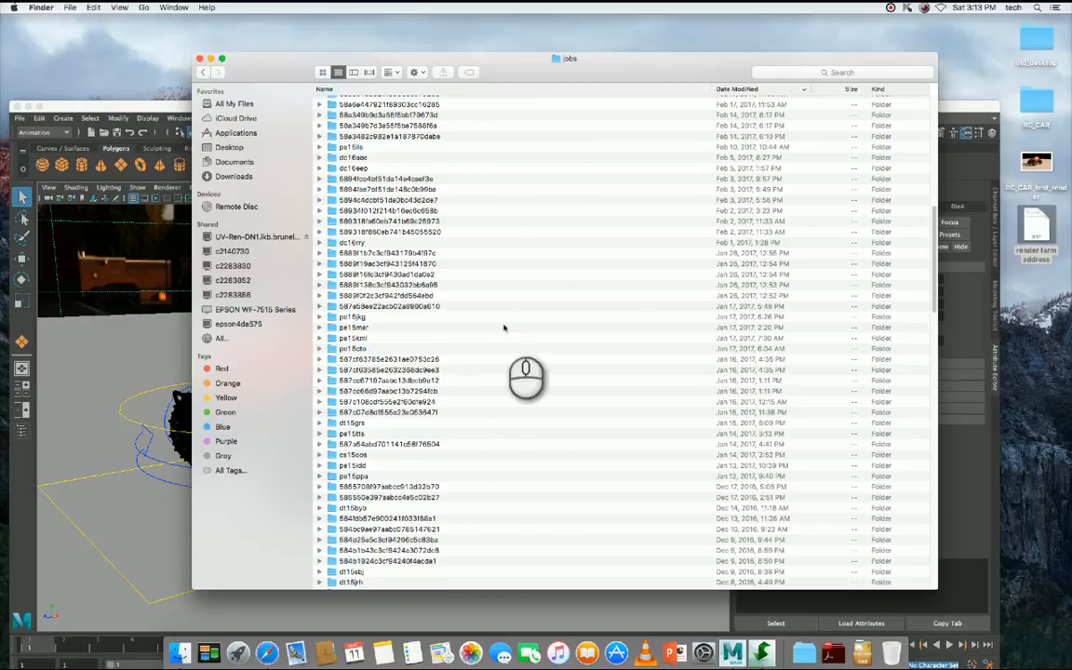
- Sort the jobs folder by name and browse down to the folders starting with pe
{"action": "left_click", "coordinate": [414, 89]}
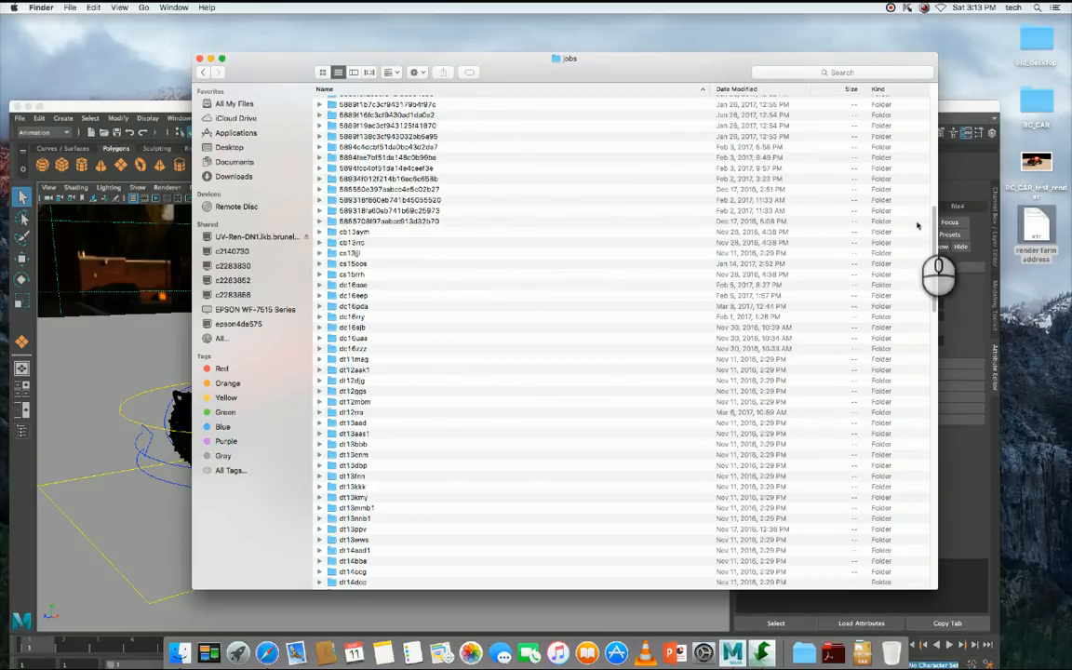
{"action": "scroll", "coordinate": [935, 240], "scroll_direction": "down", "scroll_amount": 5}
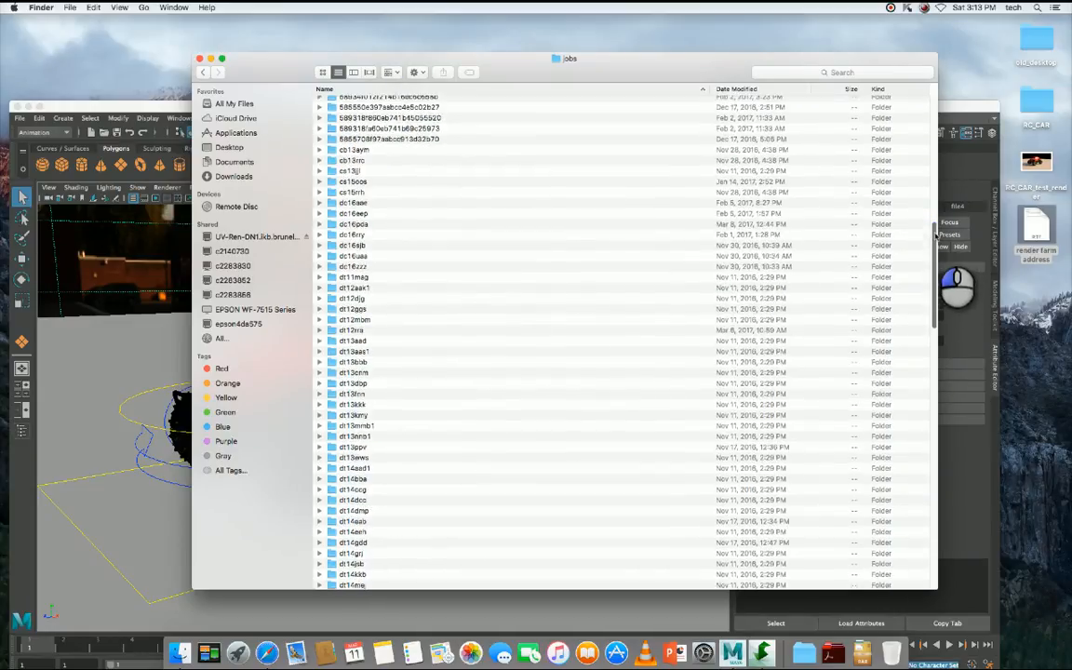
{"action": "left_click_drag", "start_coordinate": [935, 240], "coordinate": [935, 465]}
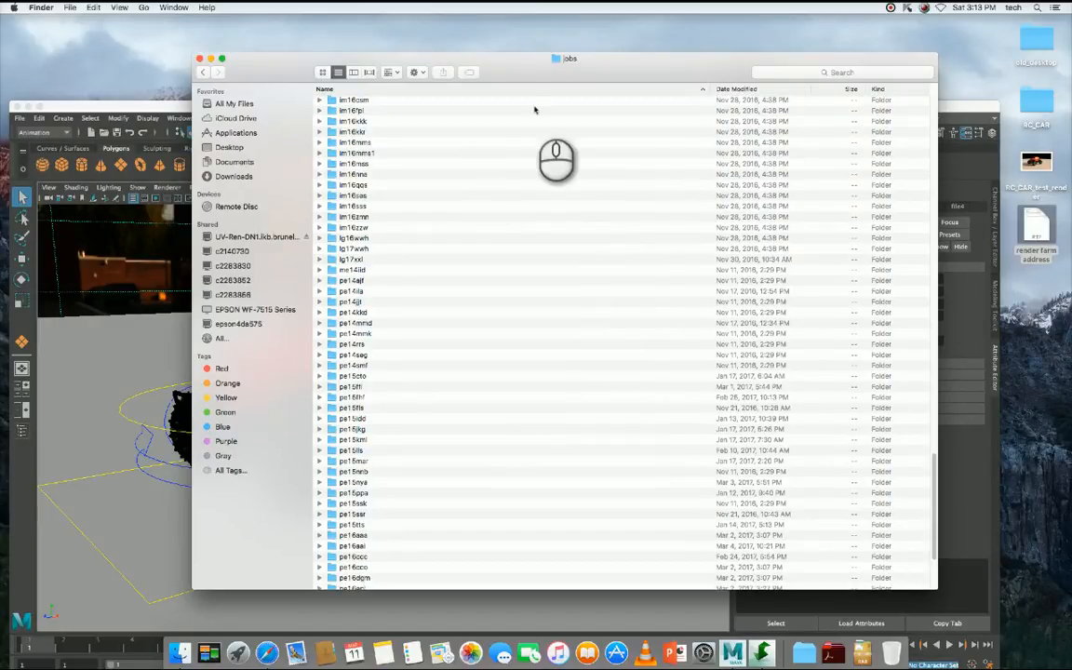
{"action": "left_click", "coordinate": [564, 60], "text": "super"}
{"action": "left_click_drag", "start_coordinate": [573, 64], "coordinate": [730, 83]}
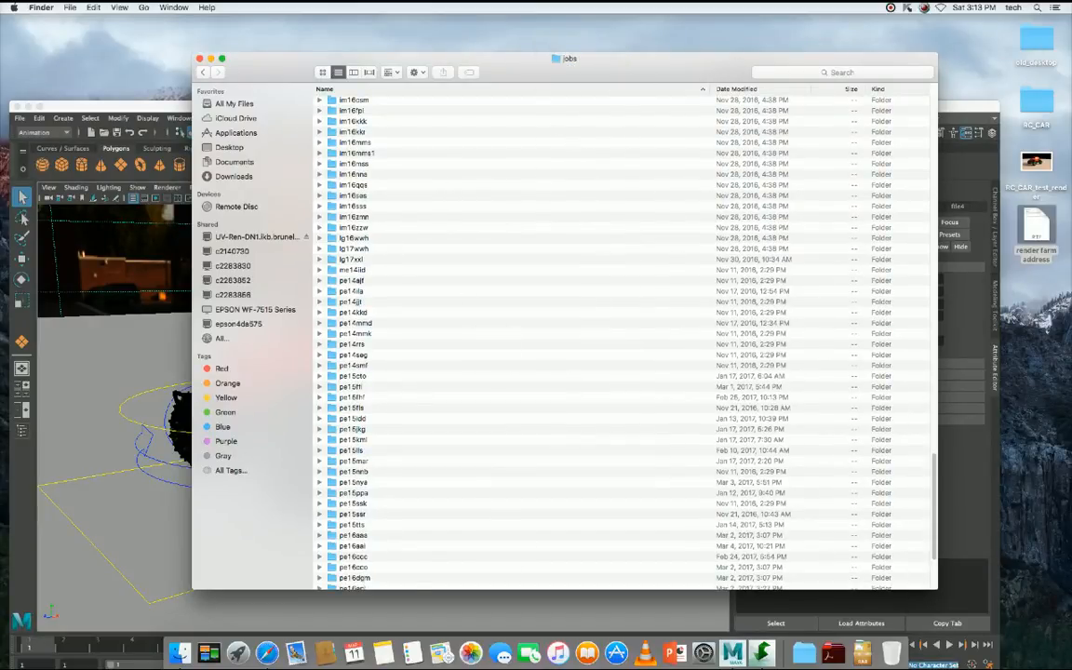
- Find and open the user's own folder, starting with ee, in the jobs directory and collapse its RC_CAR_01 subfolder
{"action": "left_click_drag", "start_coordinate": [932, 558], "coordinate": [931, 527]}
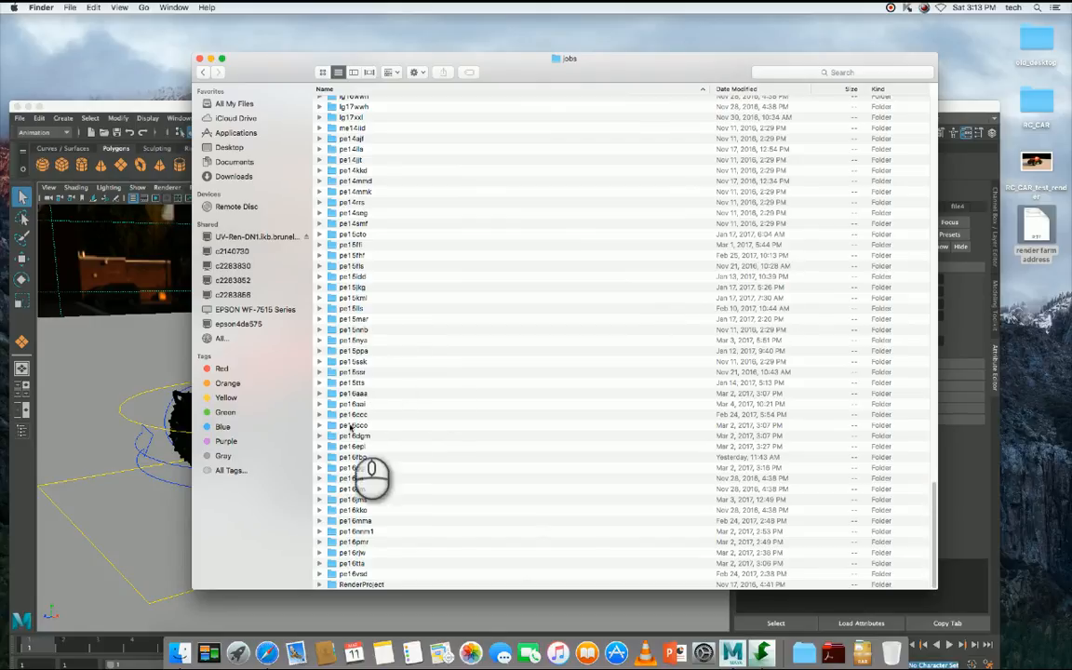
{"action": "key", "text": "e"}
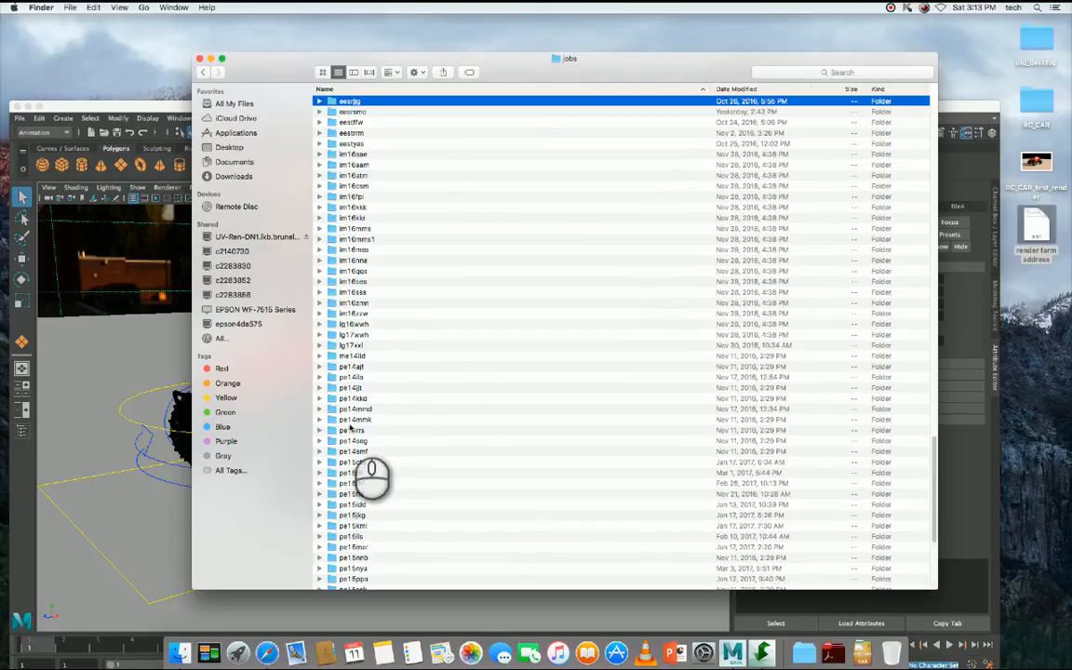
{"action": "key", "text": "Down"}
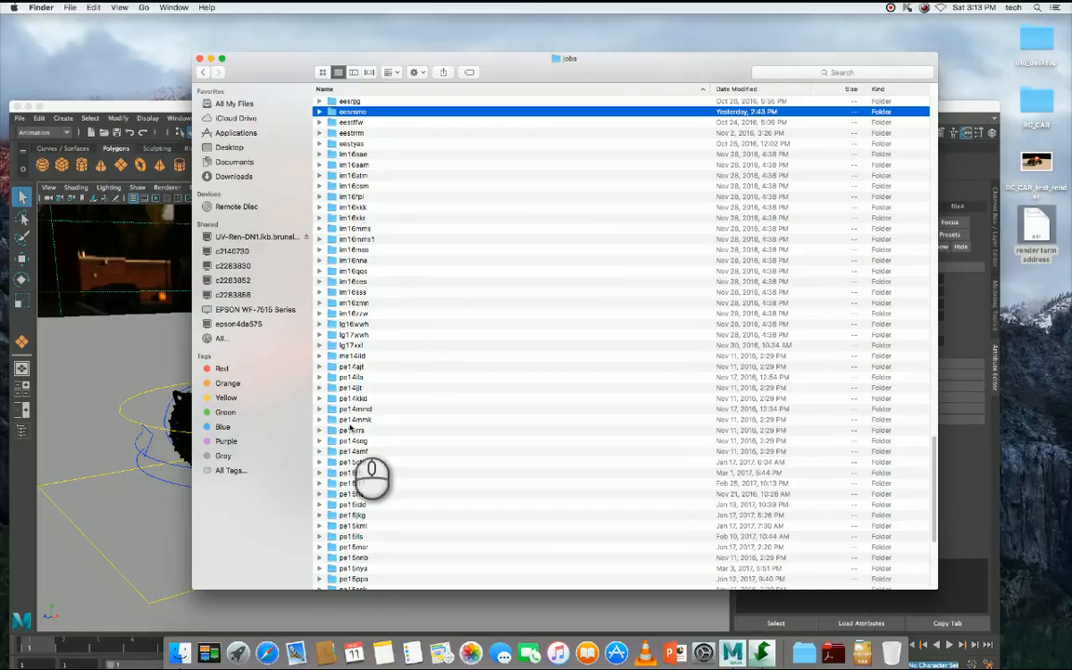
{"action": "key", "text": "super+Down"}
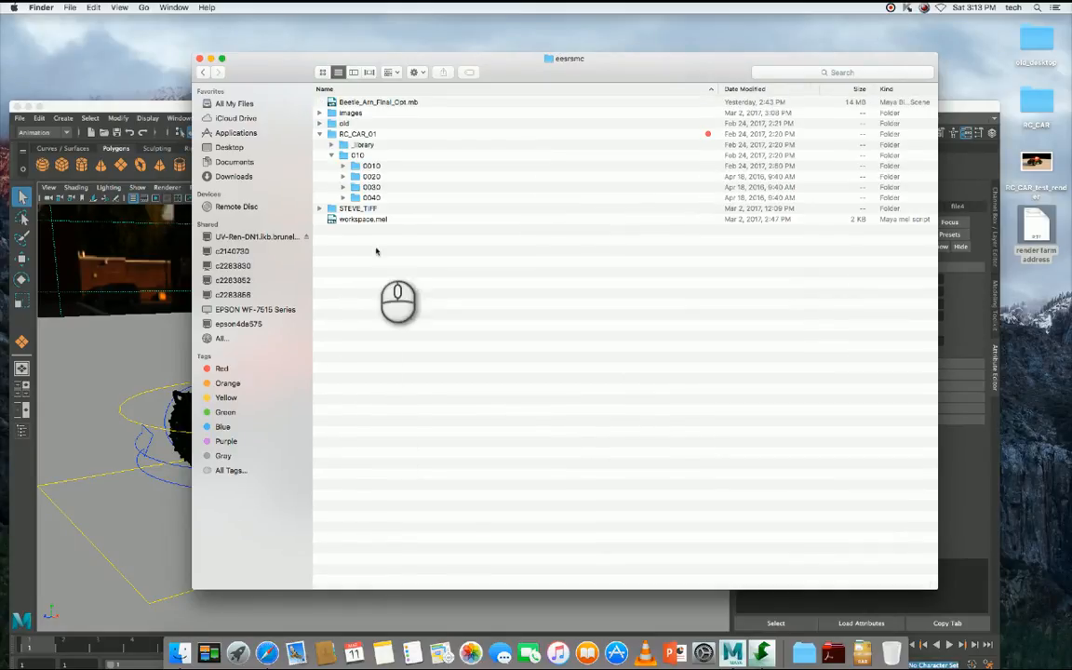
{"action": "left_click", "coordinate": [319, 134]}
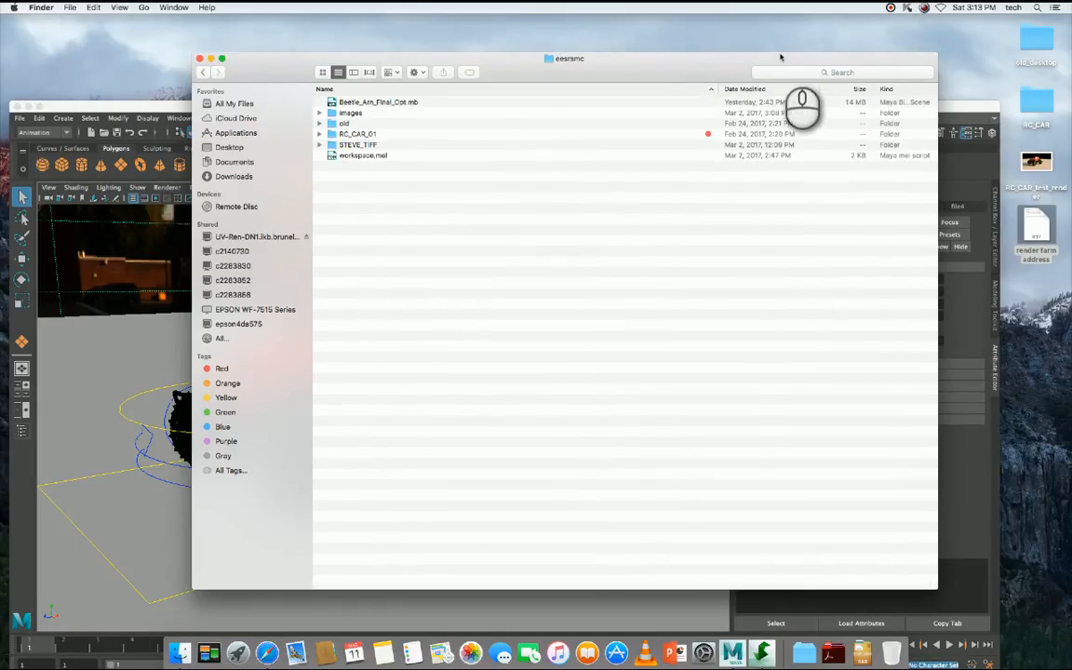
- Inspect the scenes and sourceimages folders, including HWLL_Pano_hdr.hdr, inside the desktop's RC_CAR project folder, and close that folder's window
{"action": "left_click_drag", "start_coordinate": [781, 57], "coordinate": [576, 108]}
{"action": "left_click", "coordinate": [1040, 107]}
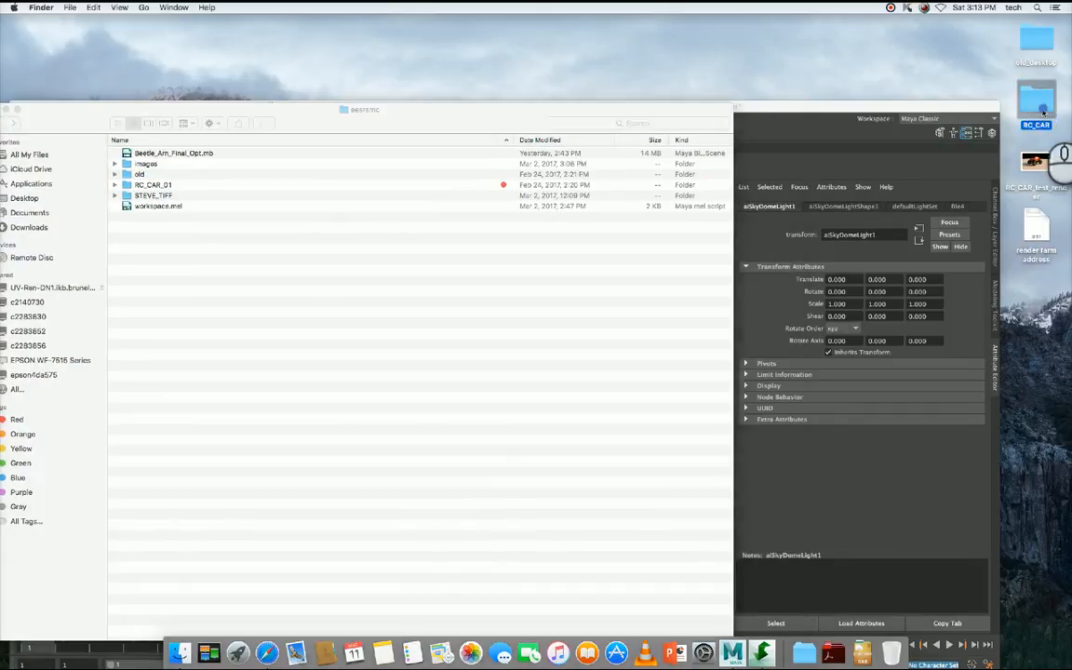
{"action": "left_click", "coordinate": [1037, 103]}
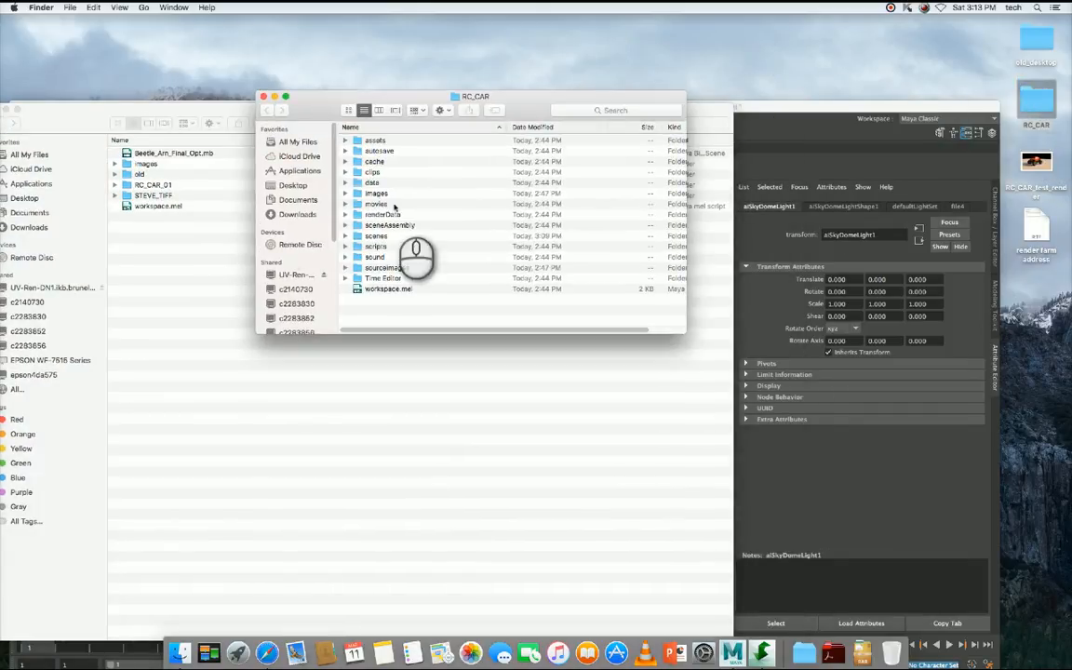
{"action": "left_click", "coordinate": [345, 236]}
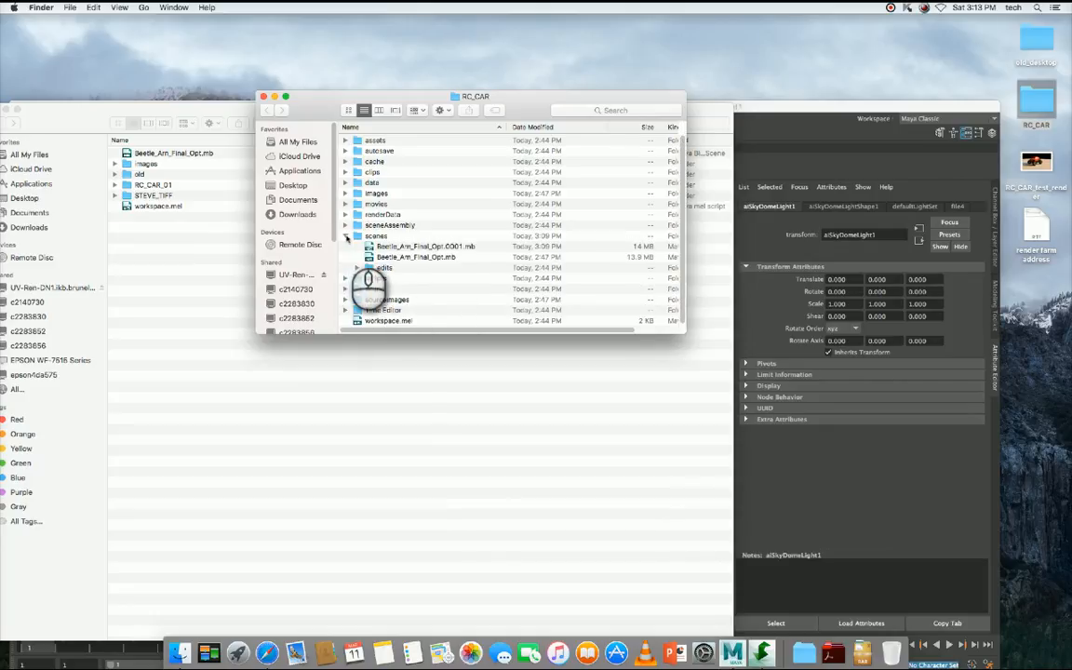
{"action": "left_click", "coordinate": [344, 236]}
{"action": "left_click", "coordinate": [344, 267]}
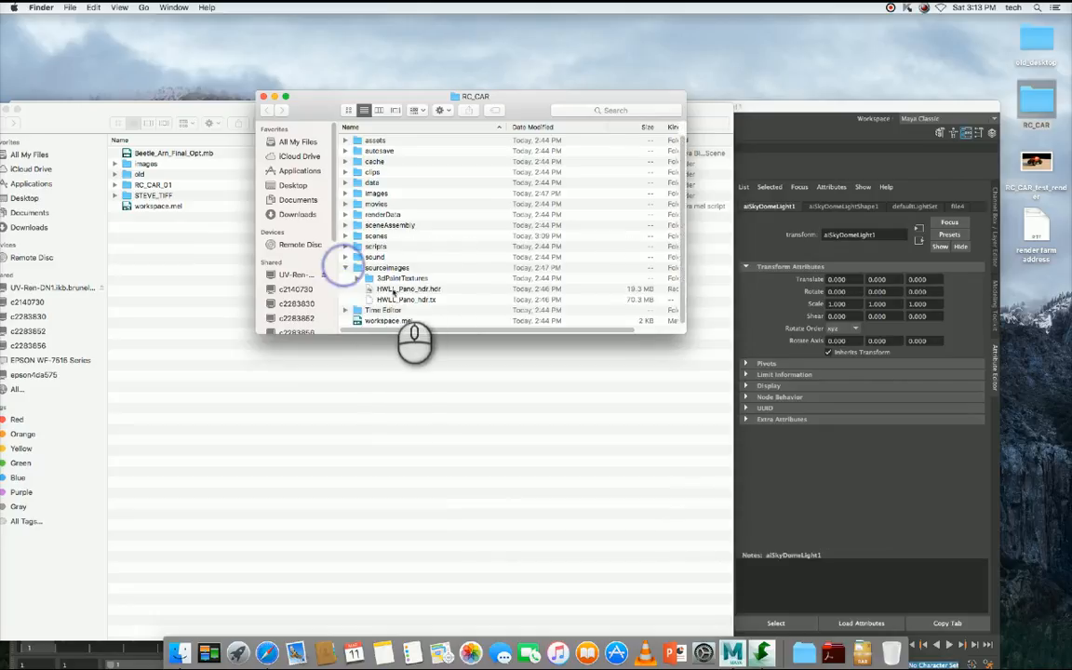
{"action": "left_click", "coordinate": [416, 289]}
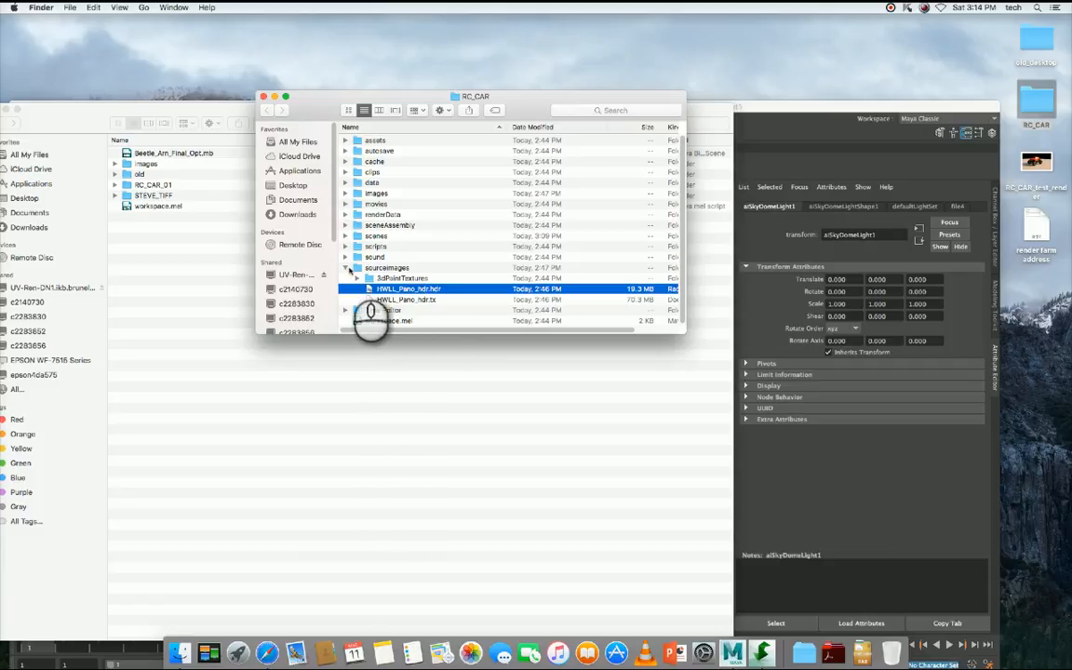
{"action": "left_click", "coordinate": [346, 268]}
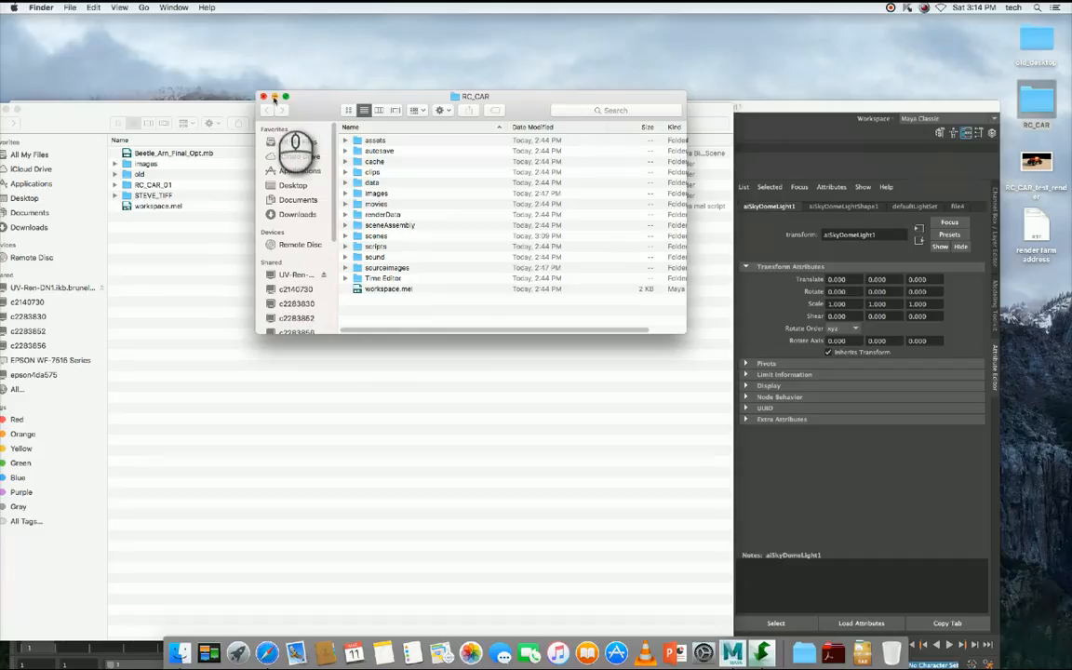
{"action": "left_click", "coordinate": [262, 96]}
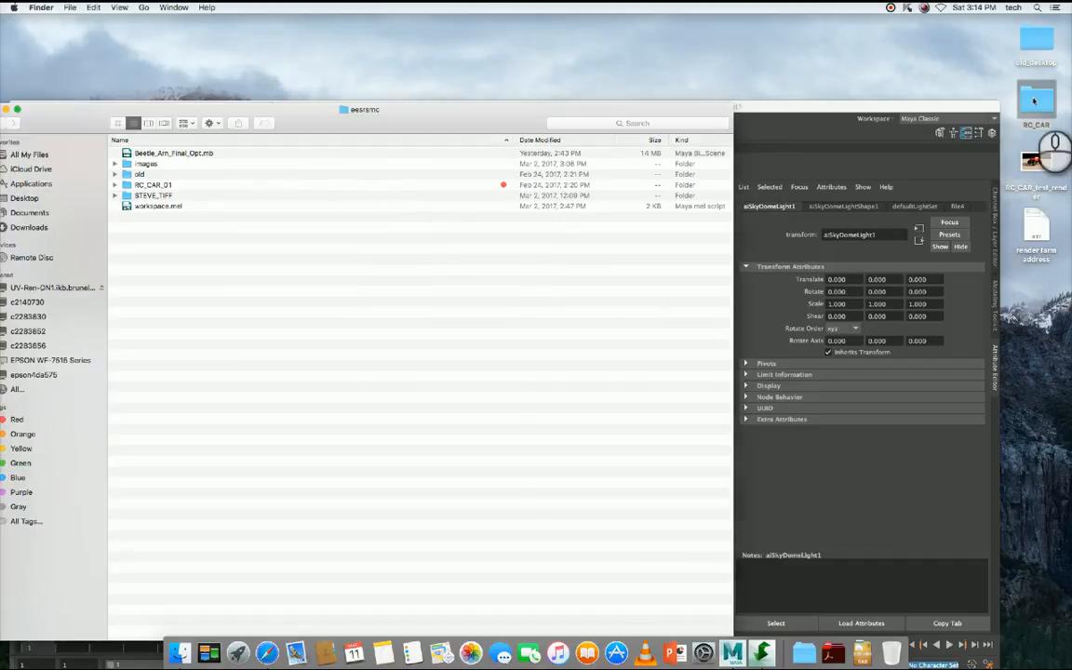
- Copy the RC_CAR project folder from the desktop into the user's render farm folder, check the copy and close the window
{"action": "left_click_drag", "start_coordinate": [1036, 98], "coordinate": [168, 257]}
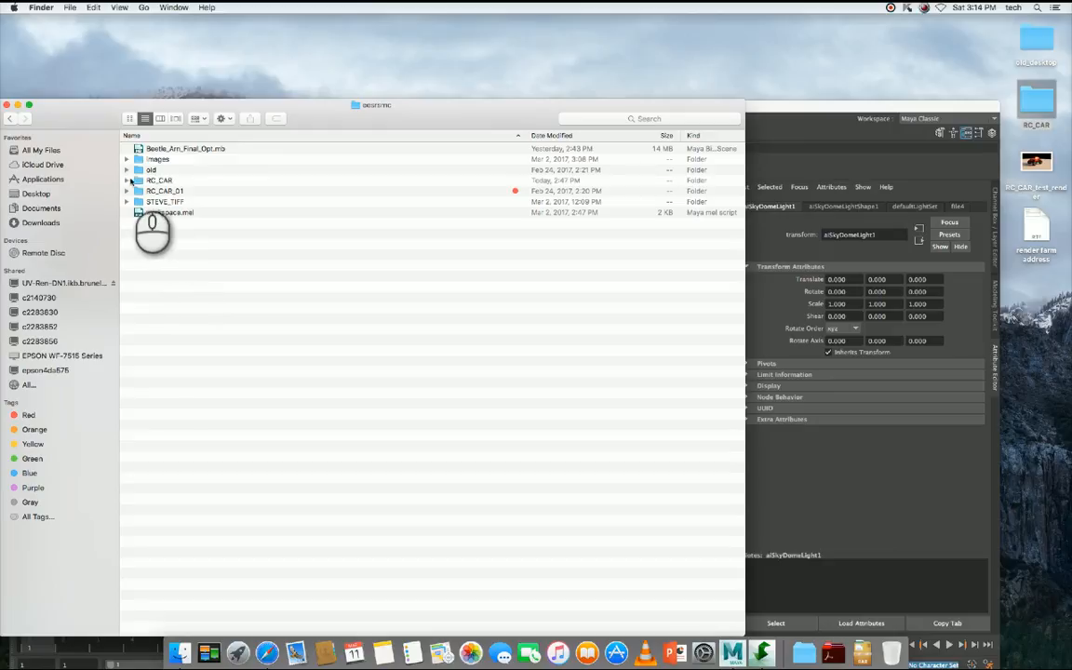
{"action": "left_click", "coordinate": [127, 181]}
{"action": "left_click", "coordinate": [127, 180]}
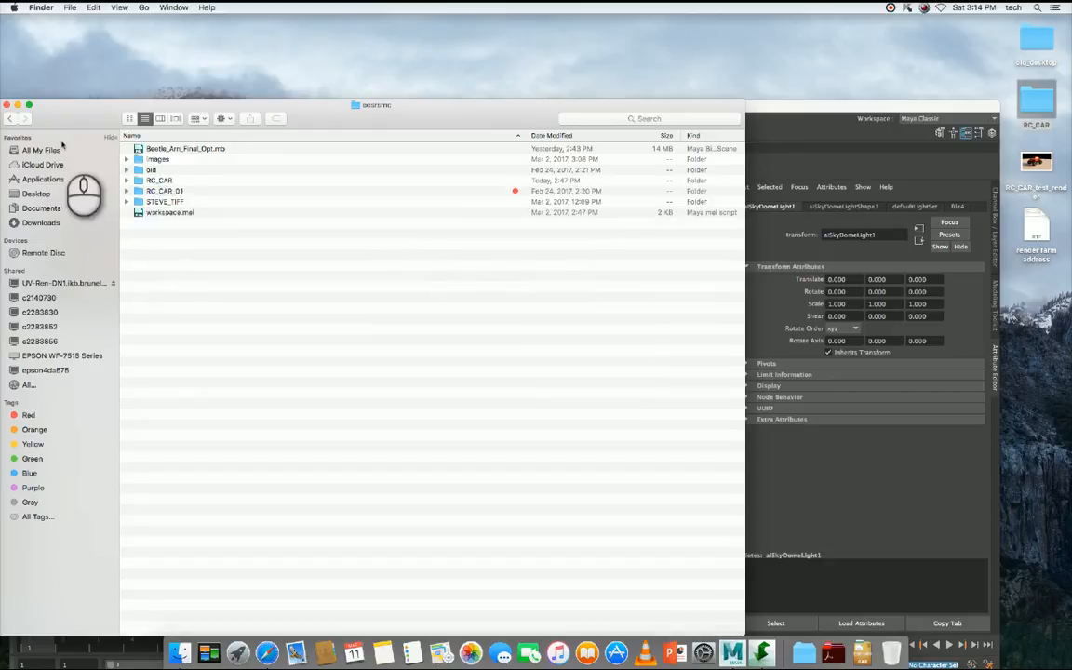
{"action": "left_click", "coordinate": [8, 104]}
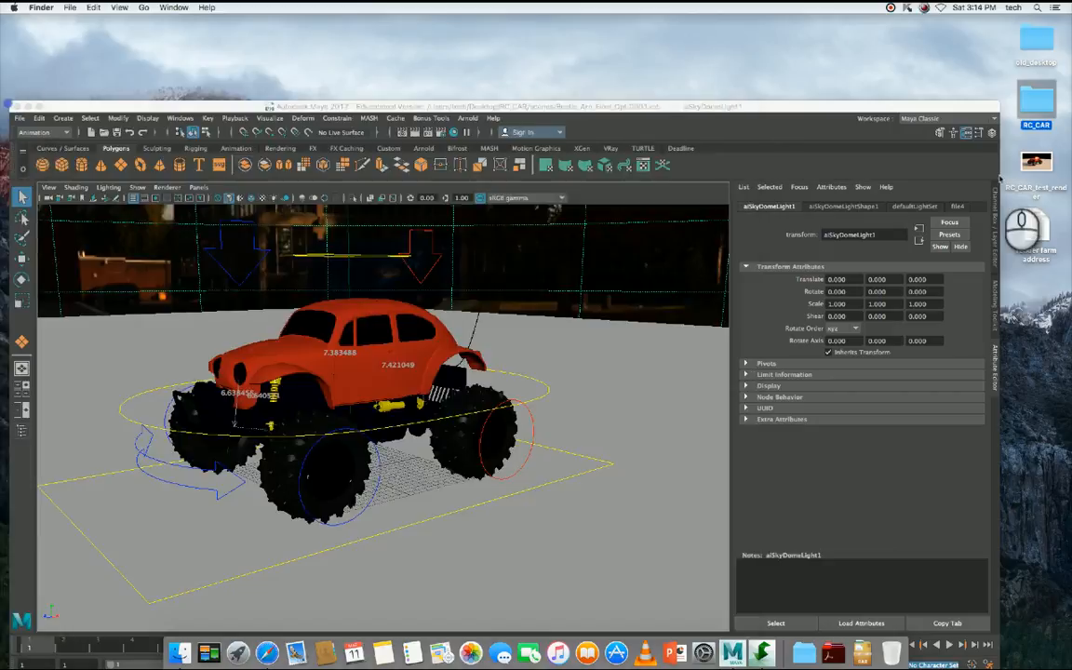
- Reposition the Maya window, search the computer for Deadline and launch DeadlineMonitor8
{"action": "left_click_drag", "start_coordinate": [740, 109], "coordinate": [763, 64]}
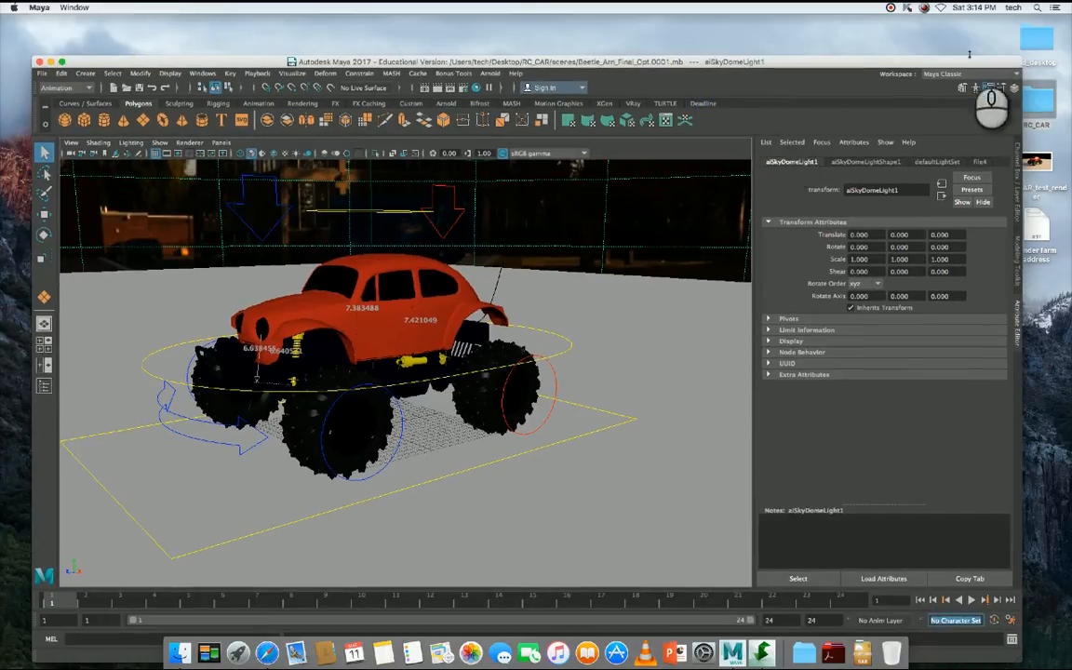
{"action": "left_click", "coordinate": [1039, 7]}
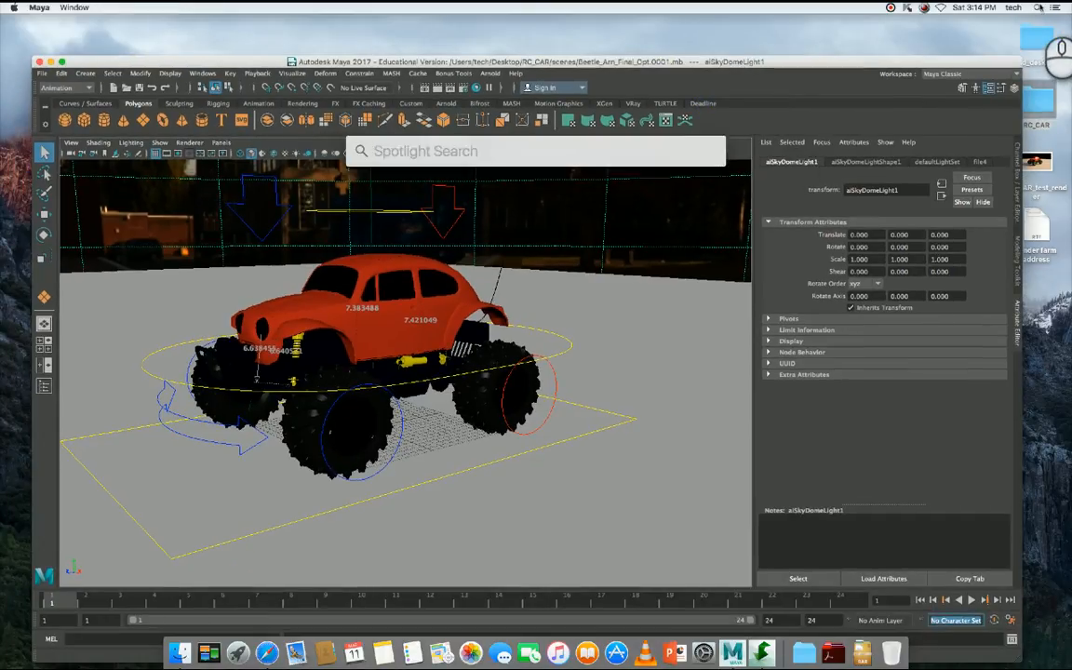
{"action": "type", "text": "deadlineMonitor8"}
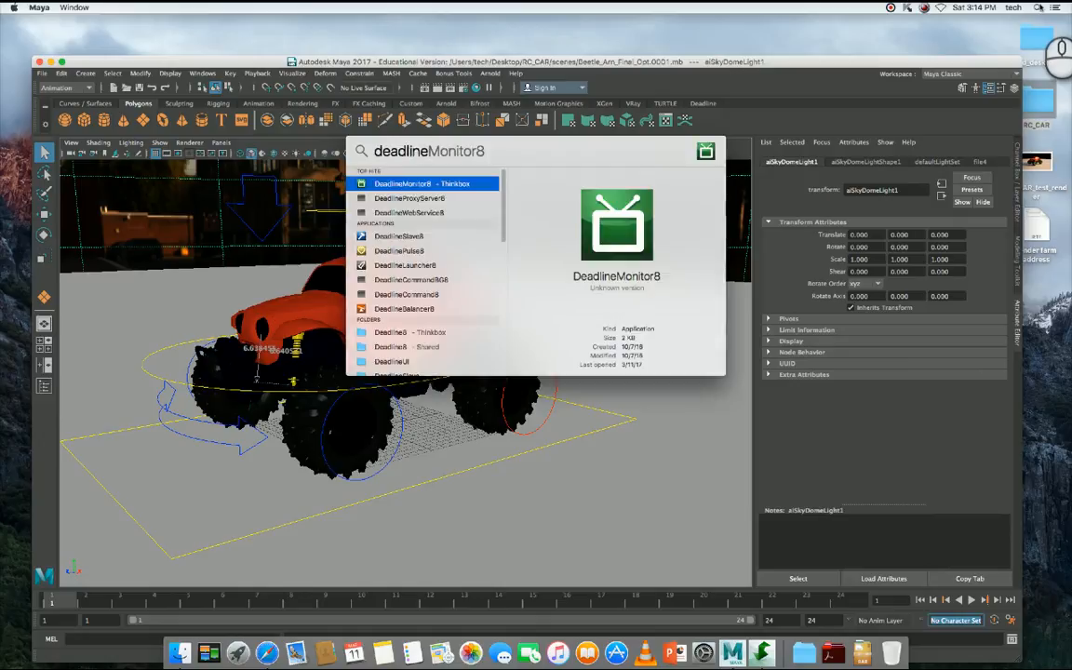
{"action": "key", "text": "Return"}
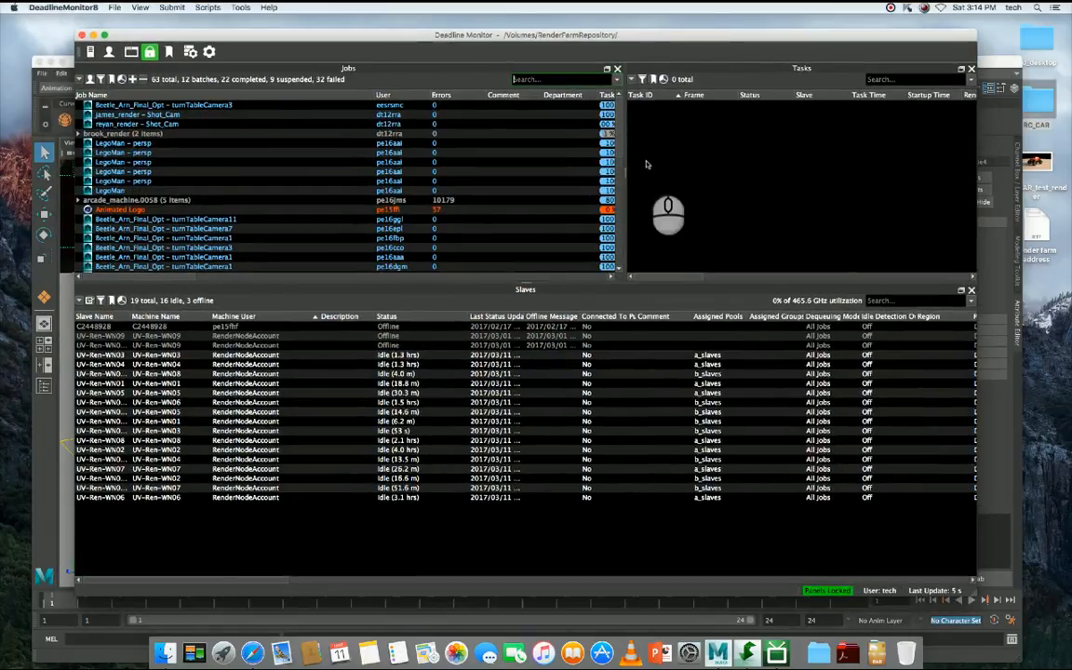
- Examine the render tasks of the listed jobs, from Beetle_Arn_Final_Opt - turnTableCamera3 down to the LegoMan jobs
{"action": "left_click_drag", "start_coordinate": [614, 133], "coordinate": [614, 99]}
{"action": "left_click", "coordinate": [137, 107]}
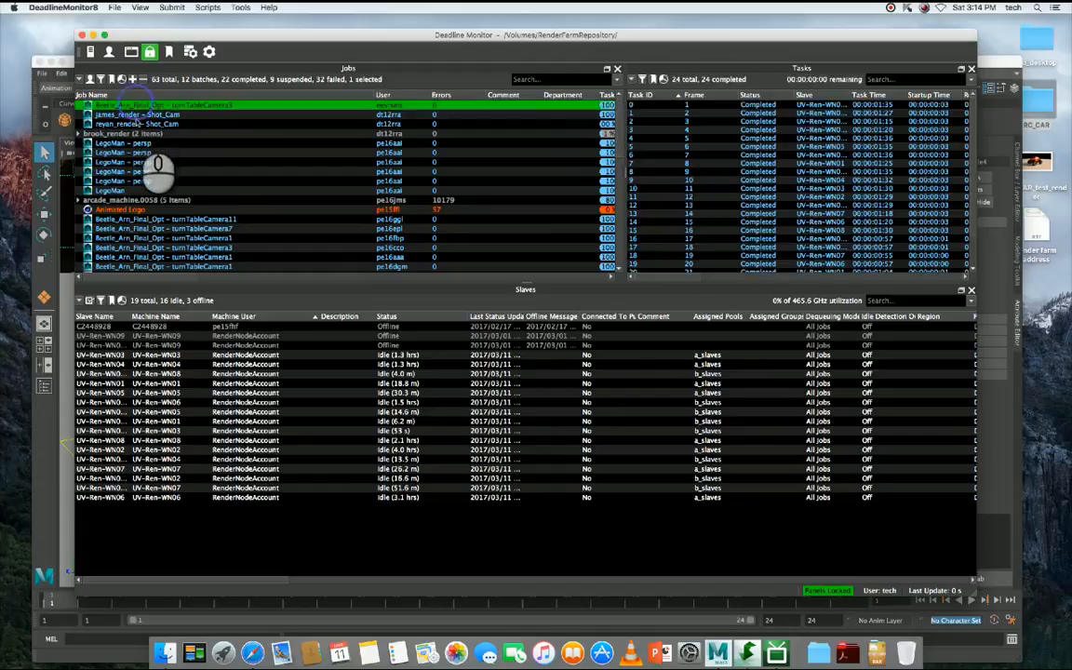
{"action": "left_click", "coordinate": [138, 115]}
{"action": "left_click", "coordinate": [141, 125]}
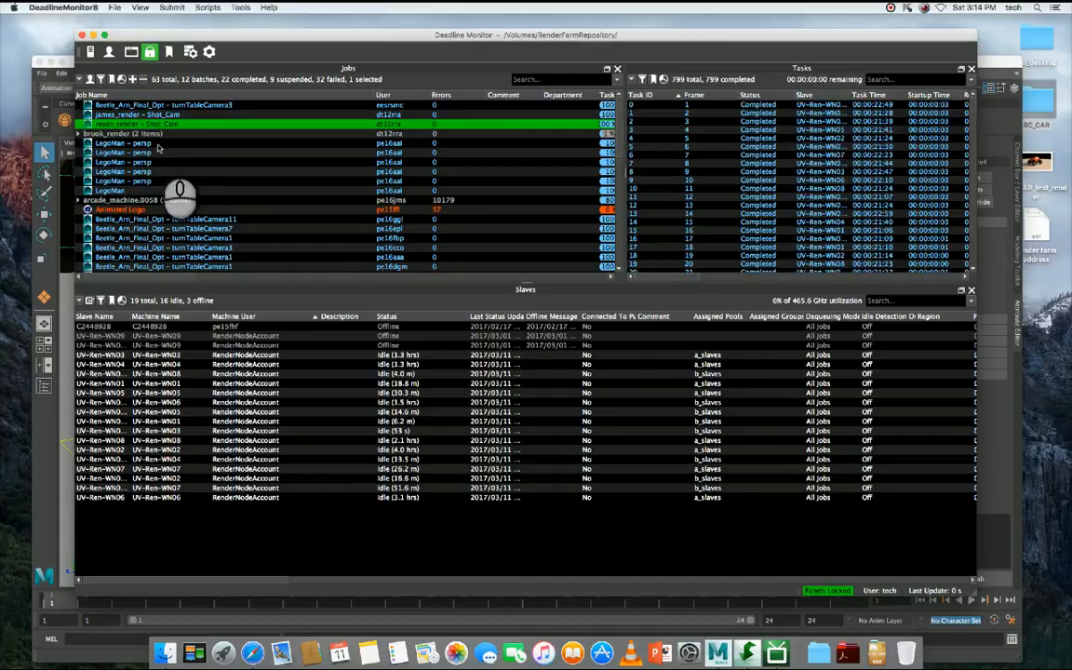
{"action": "left_click", "coordinate": [158, 143]}
{"action": "left_click", "coordinate": [156, 153]}
{"action": "left_click", "coordinate": [160, 172]}
{"action": "left_click", "coordinate": [166, 182]}
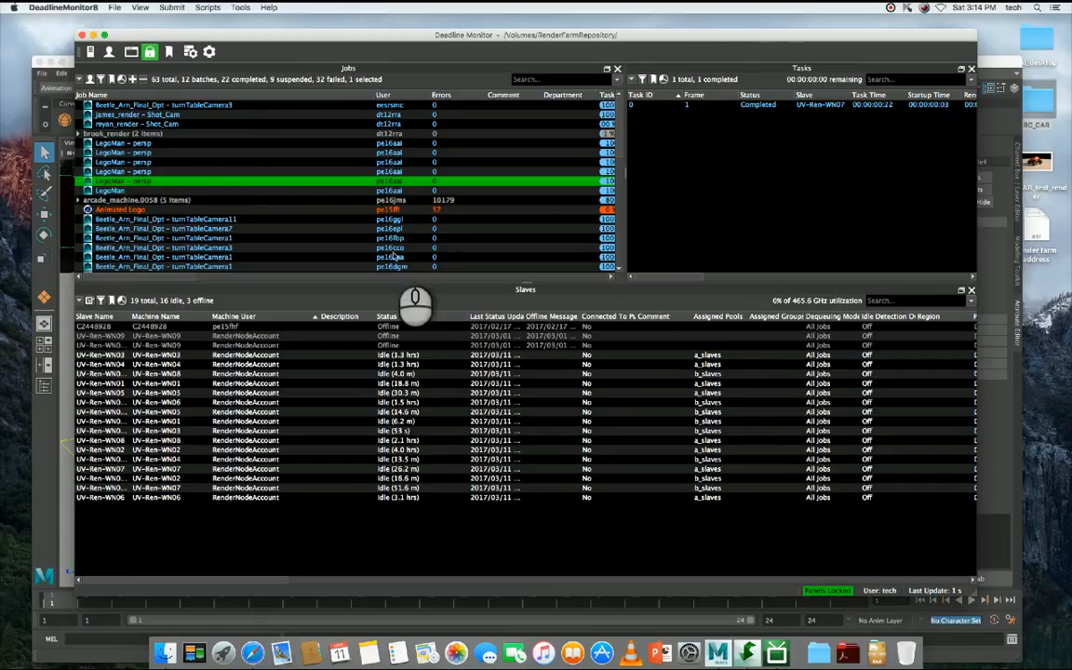
- Check which user submitted each of several jobs and return to the Beetle_Arn_Final_Opt - turnTableCamera3 job at the head of the list
{"action": "left_click", "coordinate": [391, 248]}
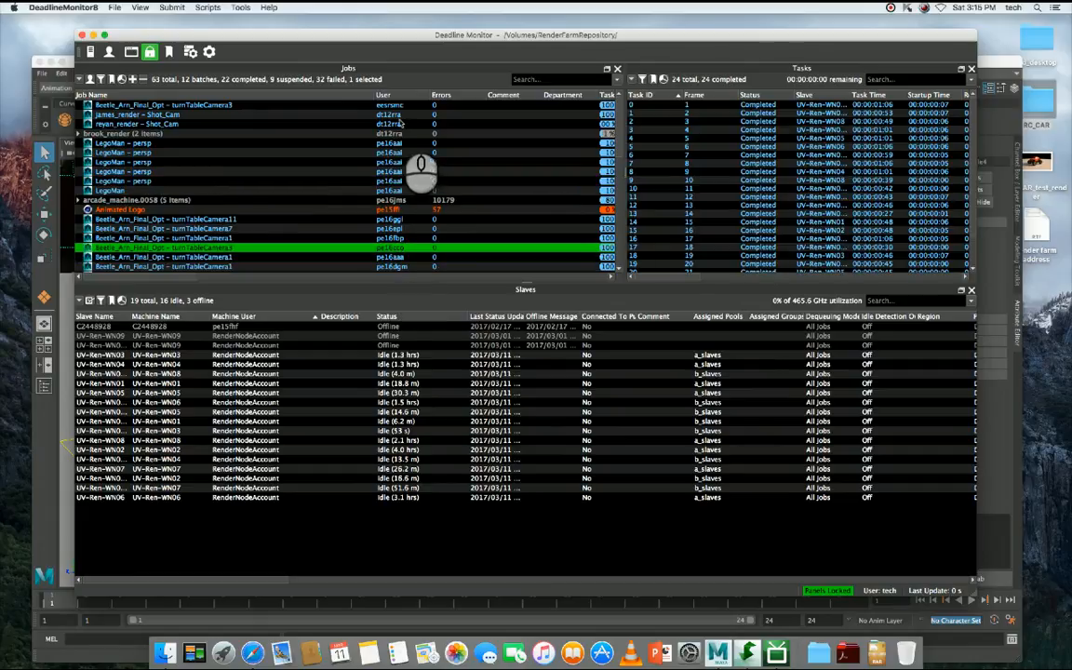
{"action": "left_click", "coordinate": [361, 104]}
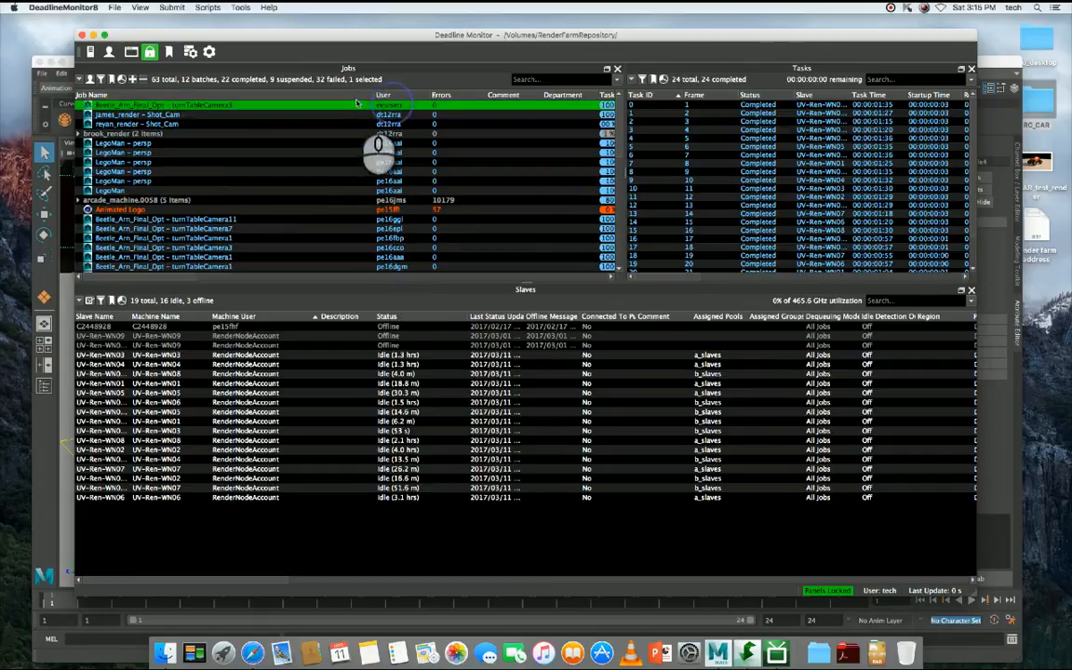
{"action": "left_click", "coordinate": [391, 115]}
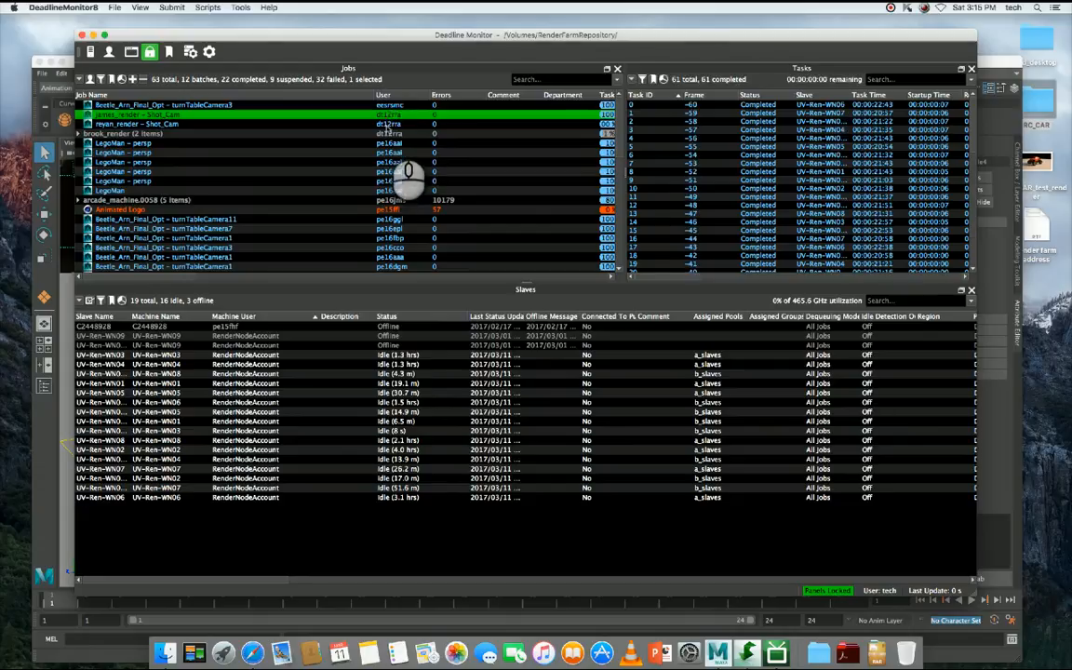
{"action": "left_click", "coordinate": [388, 124]}
{"action": "left_click", "coordinate": [388, 144]}
{"action": "left_click", "coordinate": [391, 181]}
{"action": "left_click", "coordinate": [391, 171]}
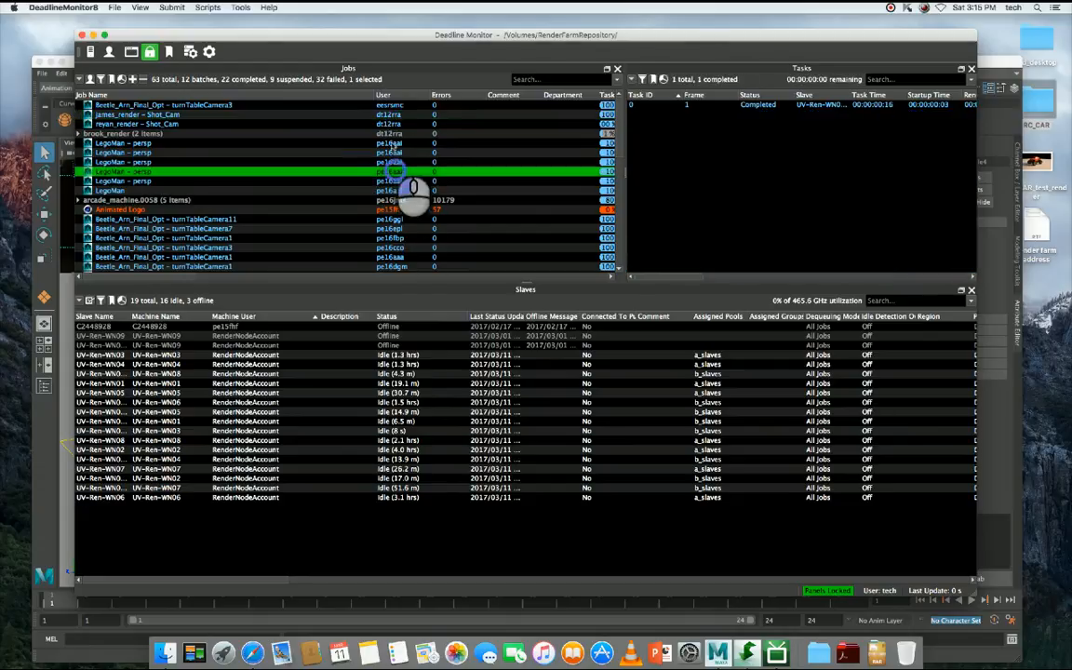
{"action": "left_click", "coordinate": [397, 257]}
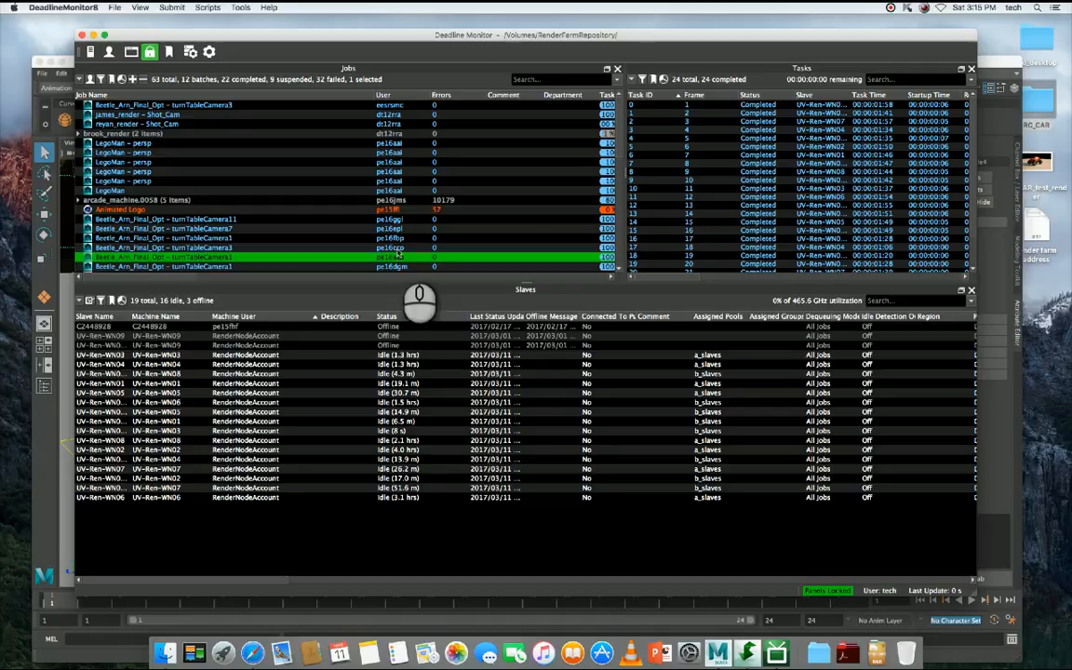
{"action": "left_click", "coordinate": [250, 106]}
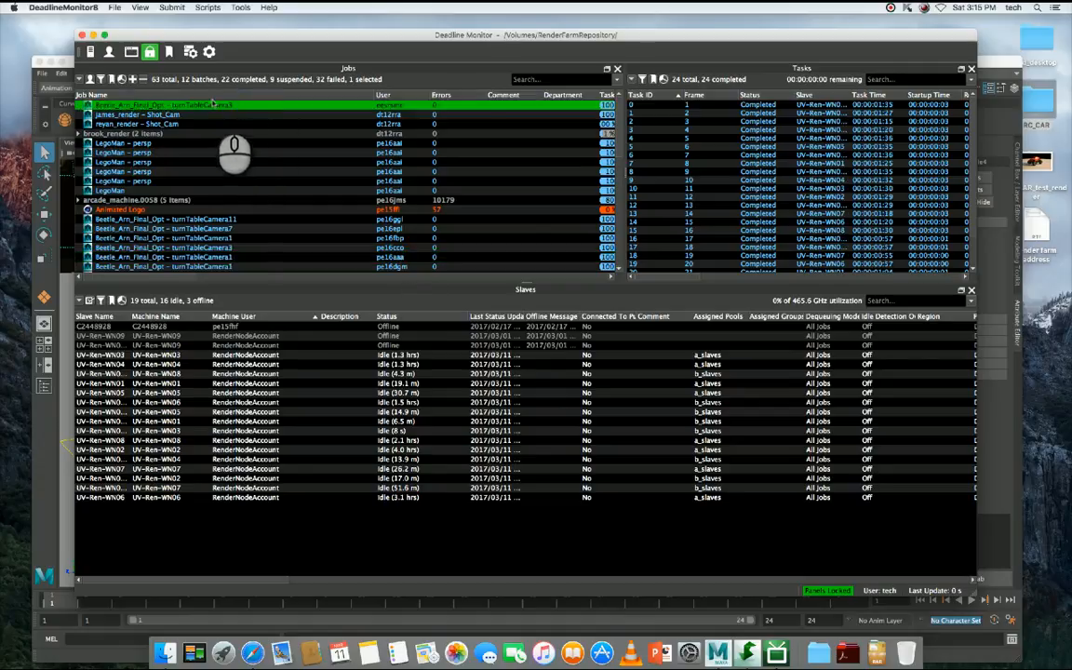
- Reposition the Deadline Monitor window and preview the desktop's render farm address file to compare the repository addresses for Windows and Mac
{"action": "left_click_drag", "start_coordinate": [533, 35], "coordinate": [514, 32]}
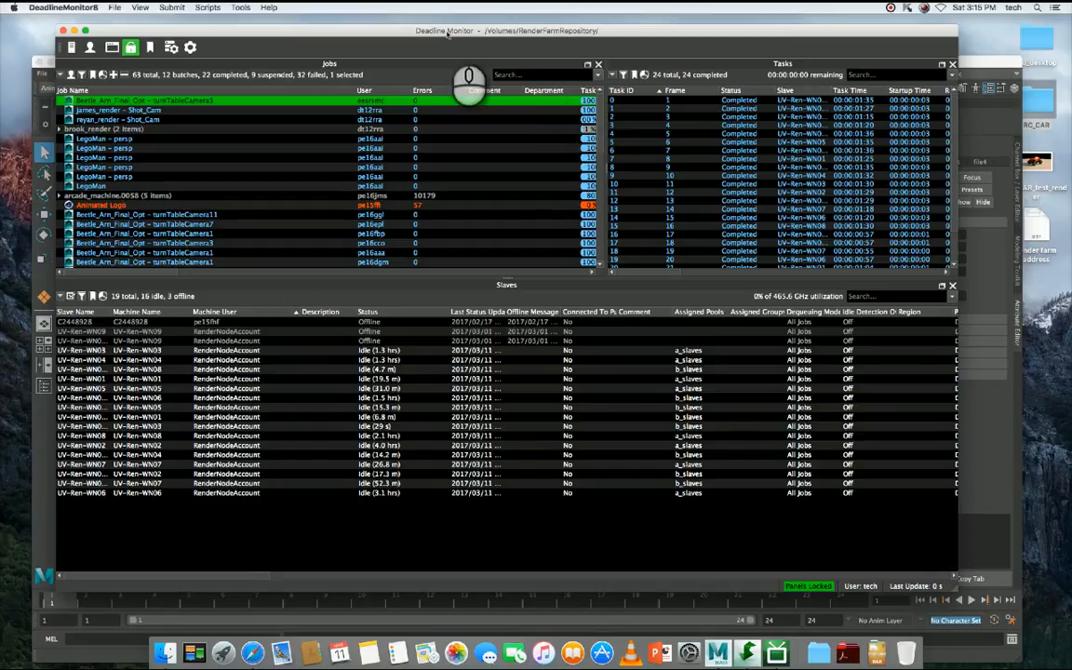
{"action": "left_click_drag", "start_coordinate": [401, 32], "coordinate": [390, 41]}
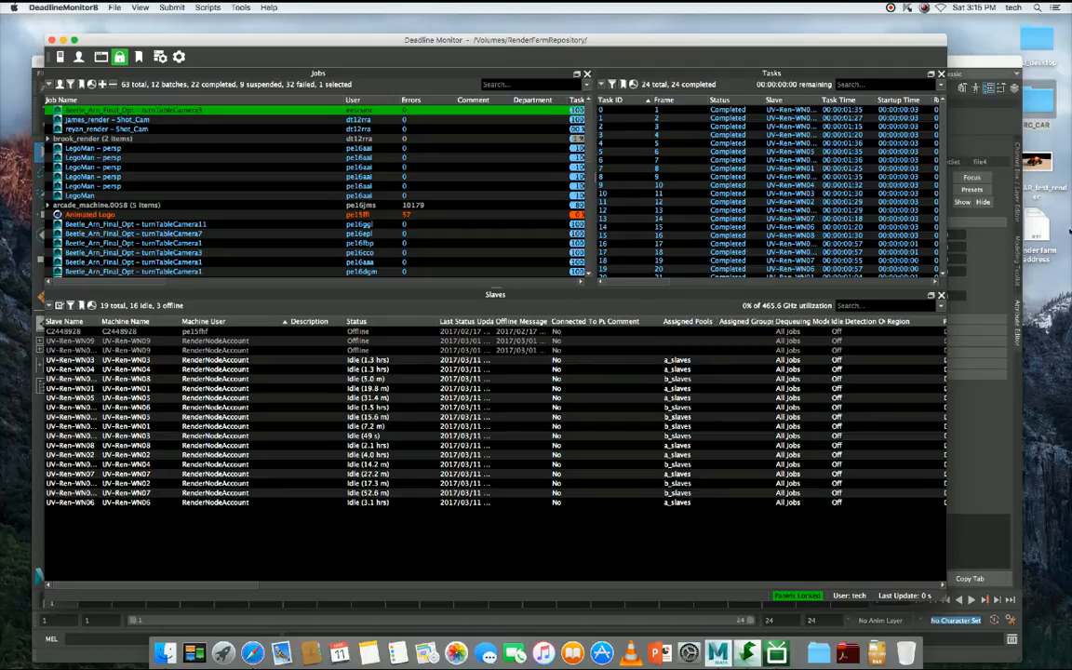
{"action": "left_click", "coordinate": [1033, 244]}
{"action": "key", "text": "space"}
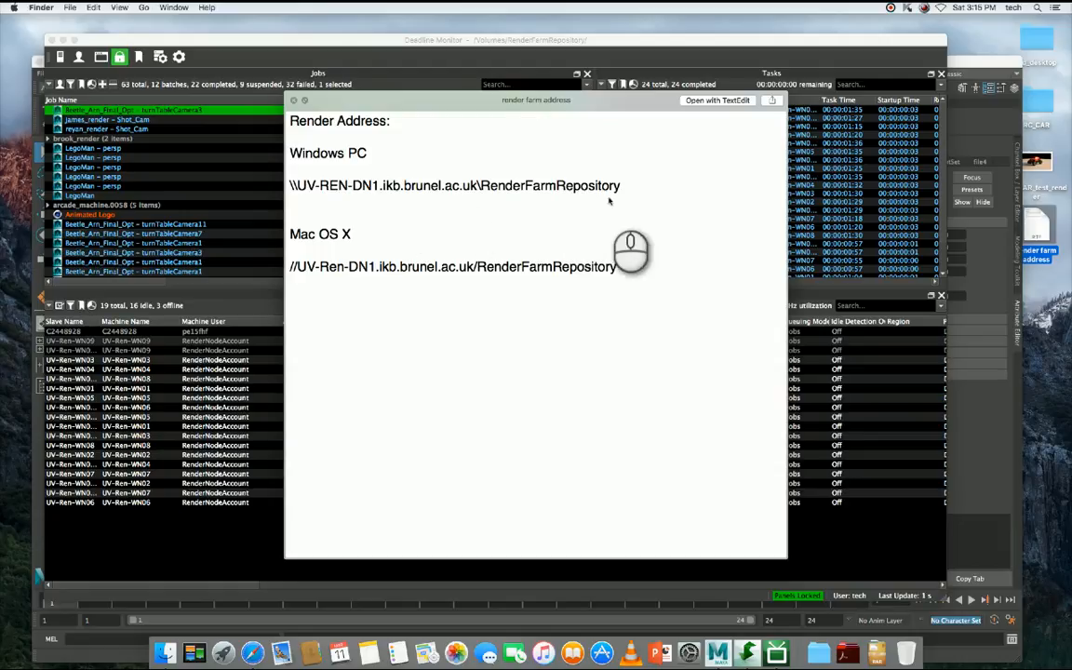
{"action": "key", "text": "space"}
{"action": "left_click", "coordinate": [516, 42]}
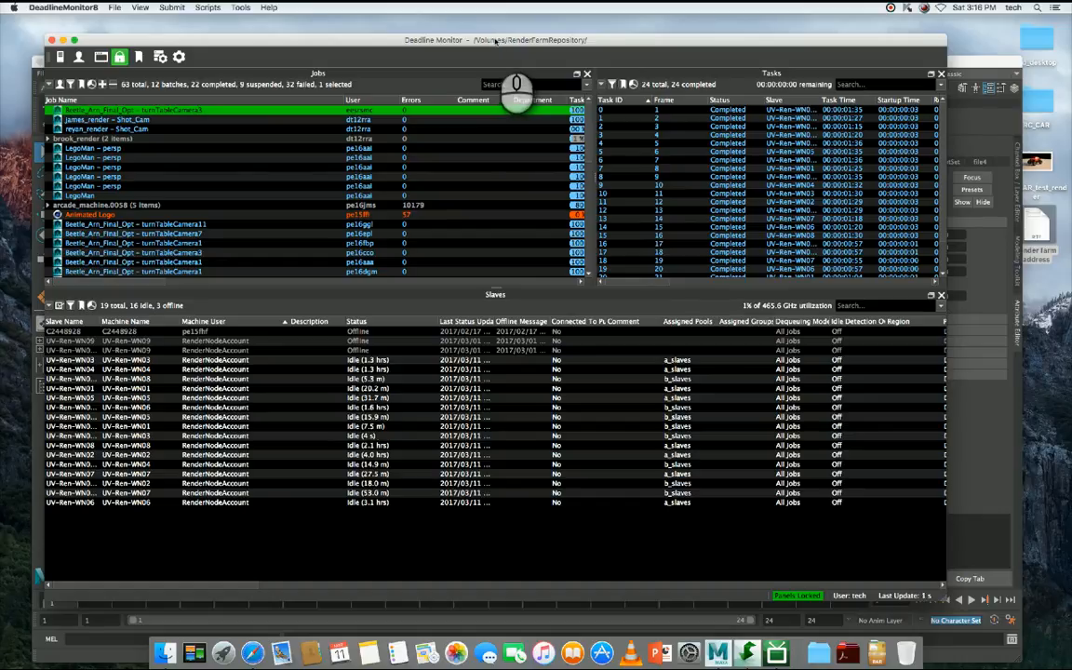
- Minimize the Deadline Monitor window, switch to Maya and reposition its window on the screen
{"action": "double_click", "coordinate": [402, 40]}
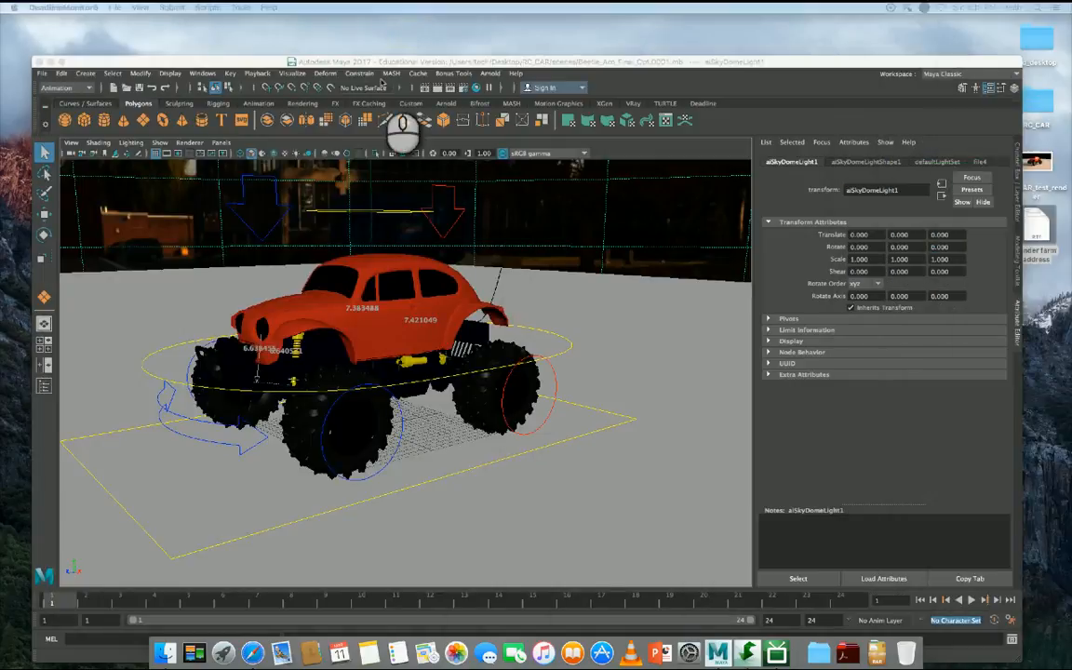
{"action": "left_click", "coordinate": [391, 63]}
{"action": "left_click_drag", "start_coordinate": [431, 64], "coordinate": [420, 27]}
{"action": "left_click", "coordinate": [33, 37]}
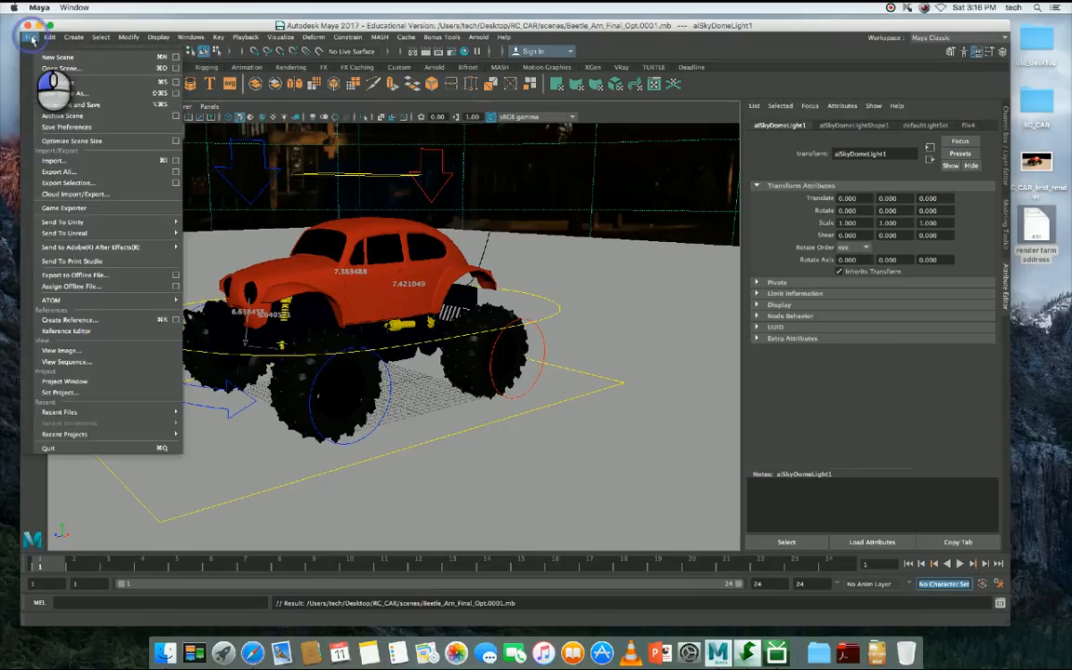
{"action": "left_click", "coordinate": [92, 392]}
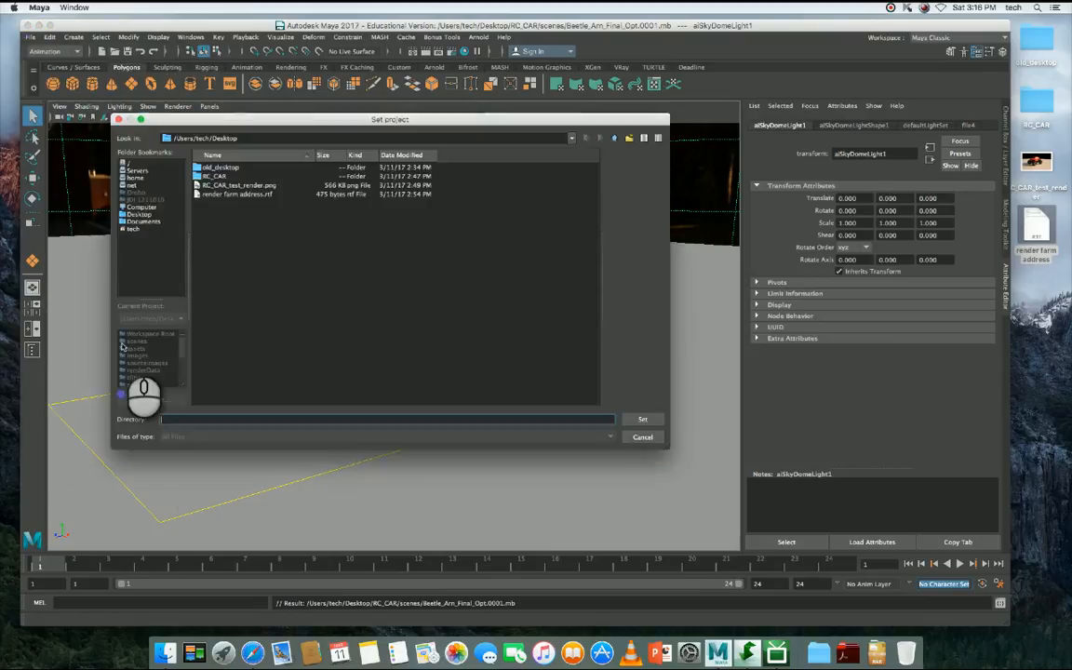
{"action": "left_click", "coordinate": [231, 138]}
{"action": "type", "text": "/"}
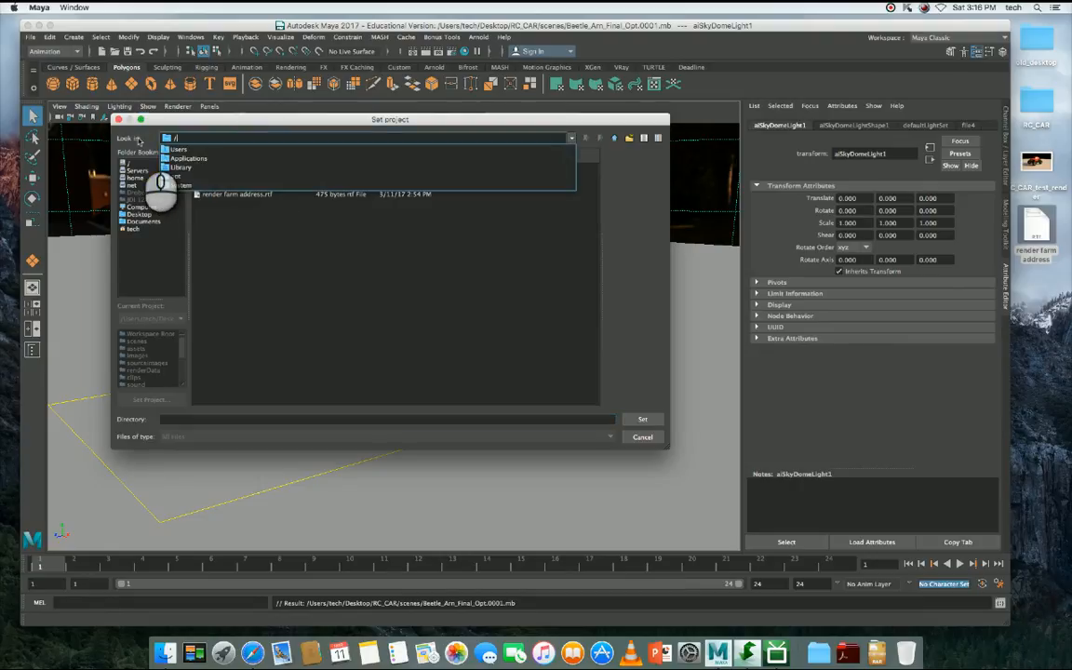
{"action": "type", "text": "Volumes/RenderFarmRepository/"}
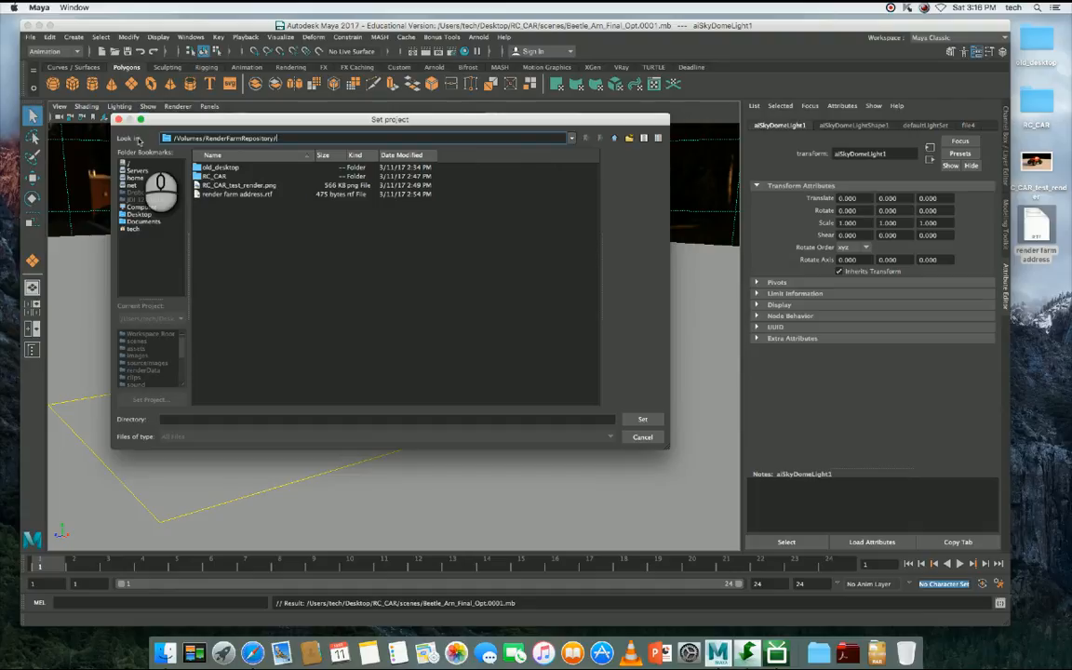
{"action": "key", "text": "Escape"}
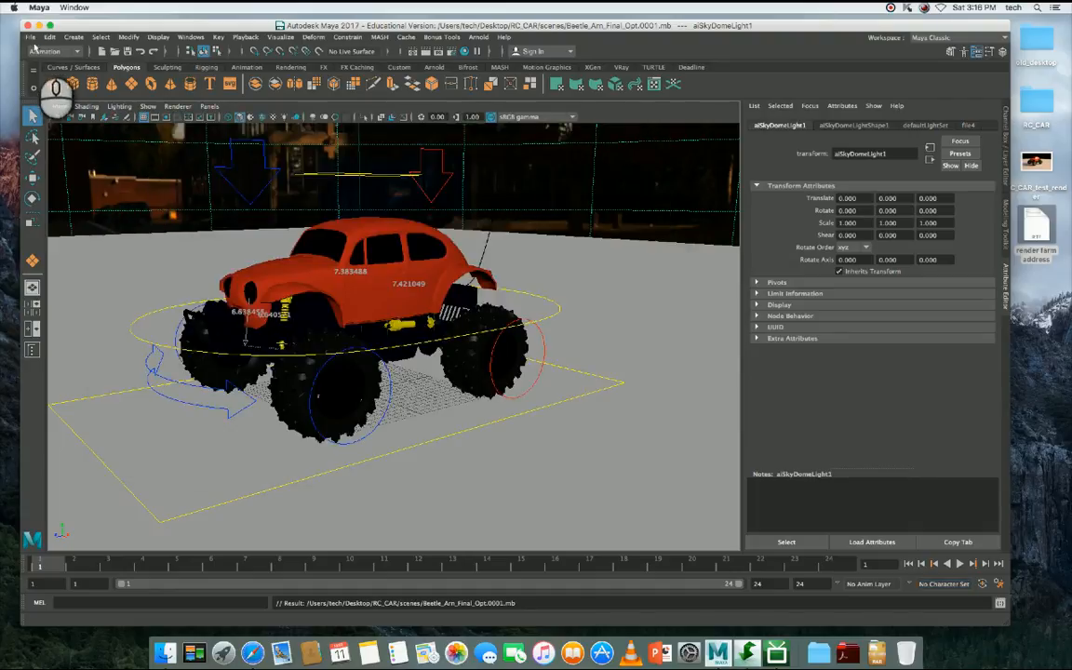
- Start setting the project again and browse from /Volumes into RenderFarmRepository and its jobs folder
{"action": "left_click", "coordinate": [31, 38]}
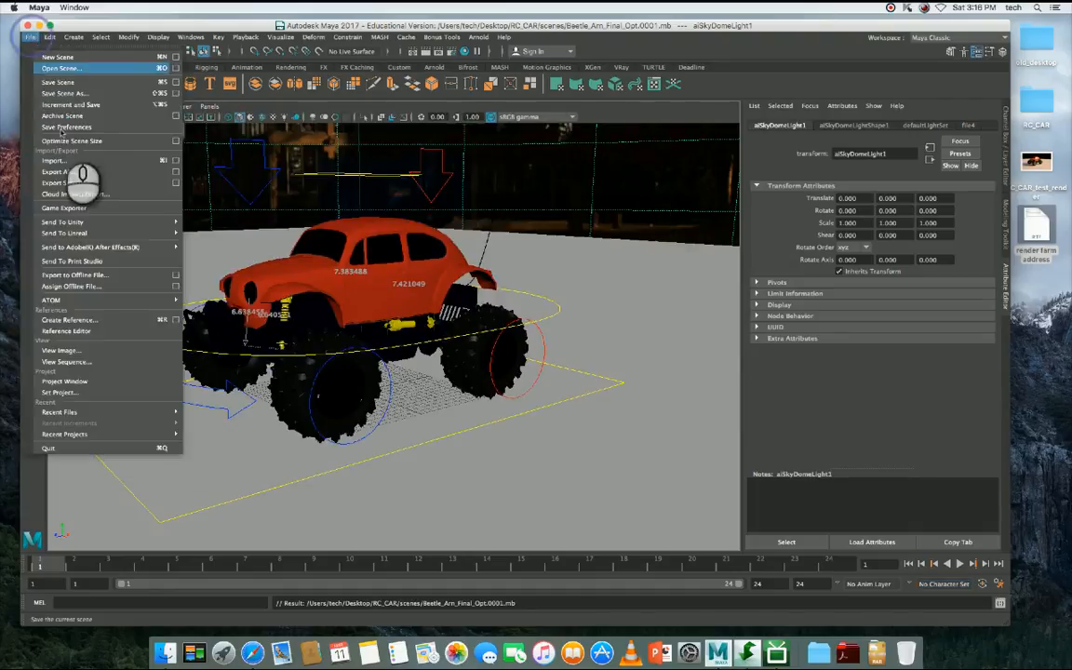
{"action": "left_click", "coordinate": [98, 392]}
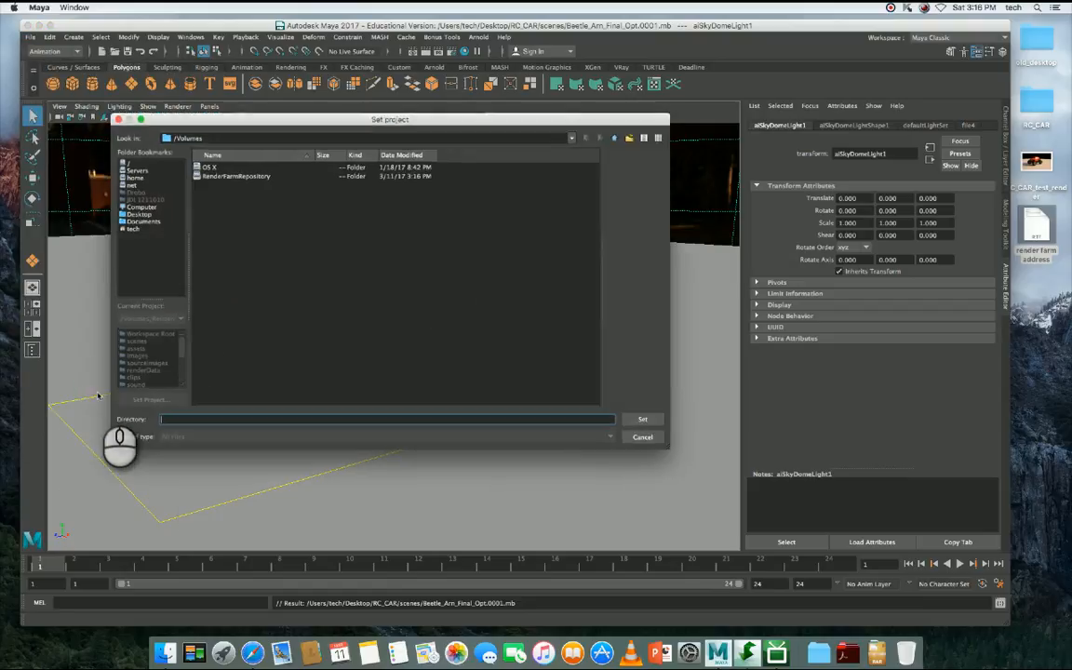
{"action": "left_click", "coordinate": [227, 177]}
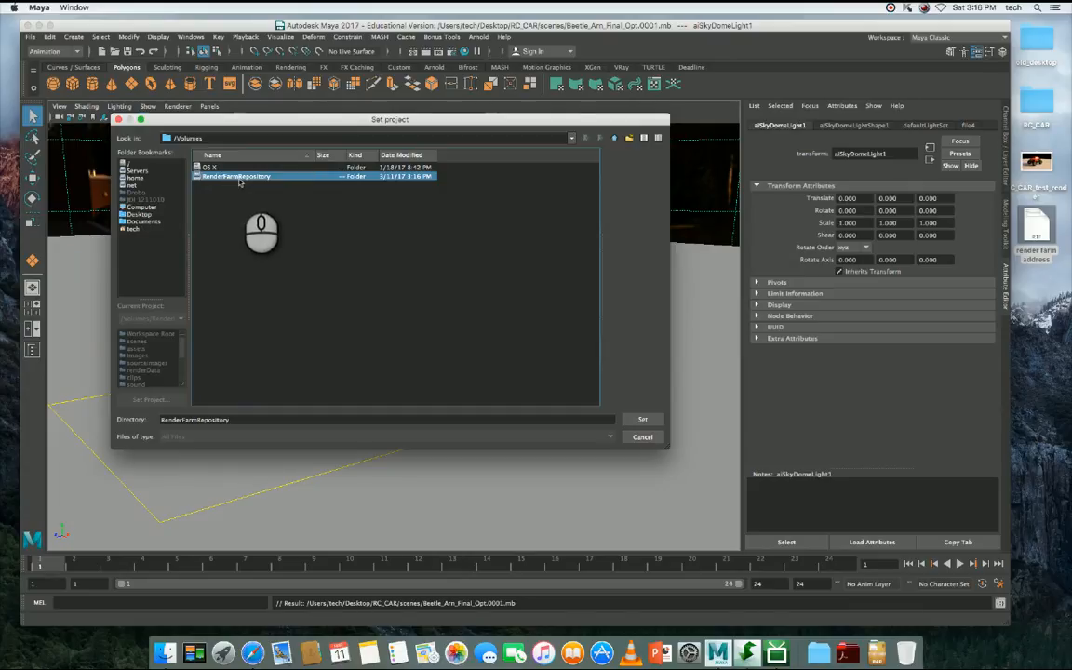
{"action": "double_click", "coordinate": [240, 180]}
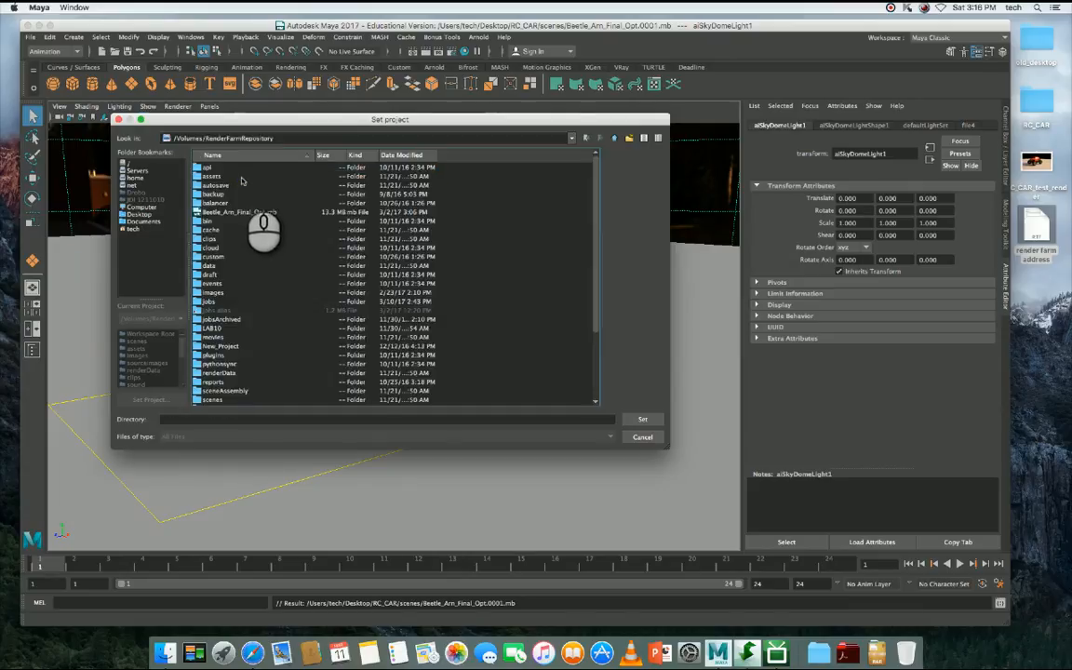
{"action": "key", "text": "j"}
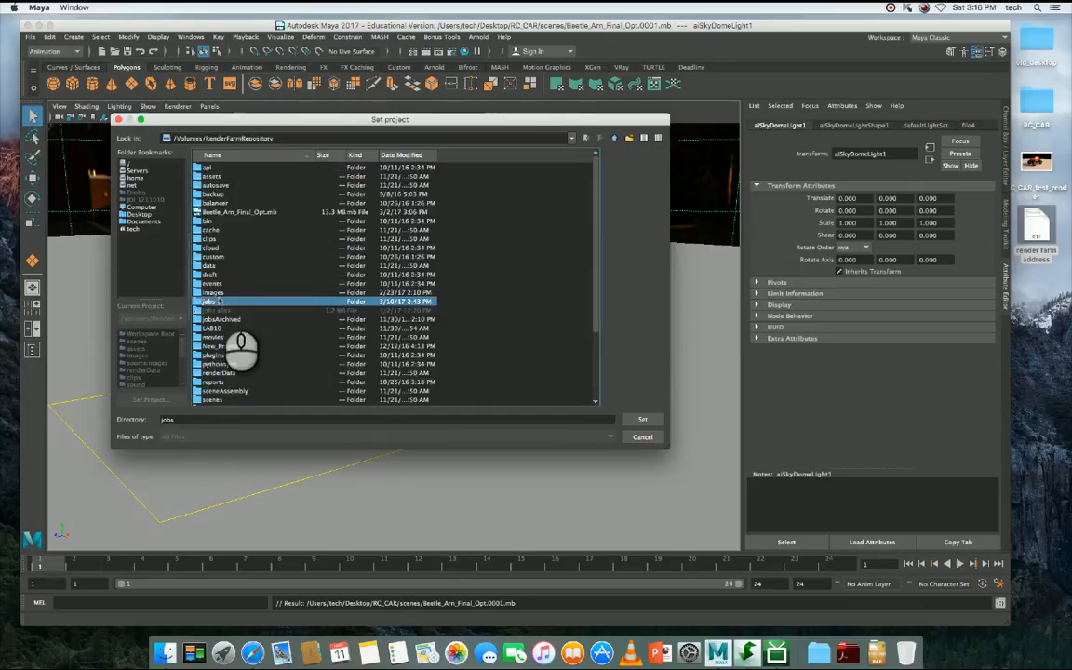
{"action": "double_click", "coordinate": [210, 301]}
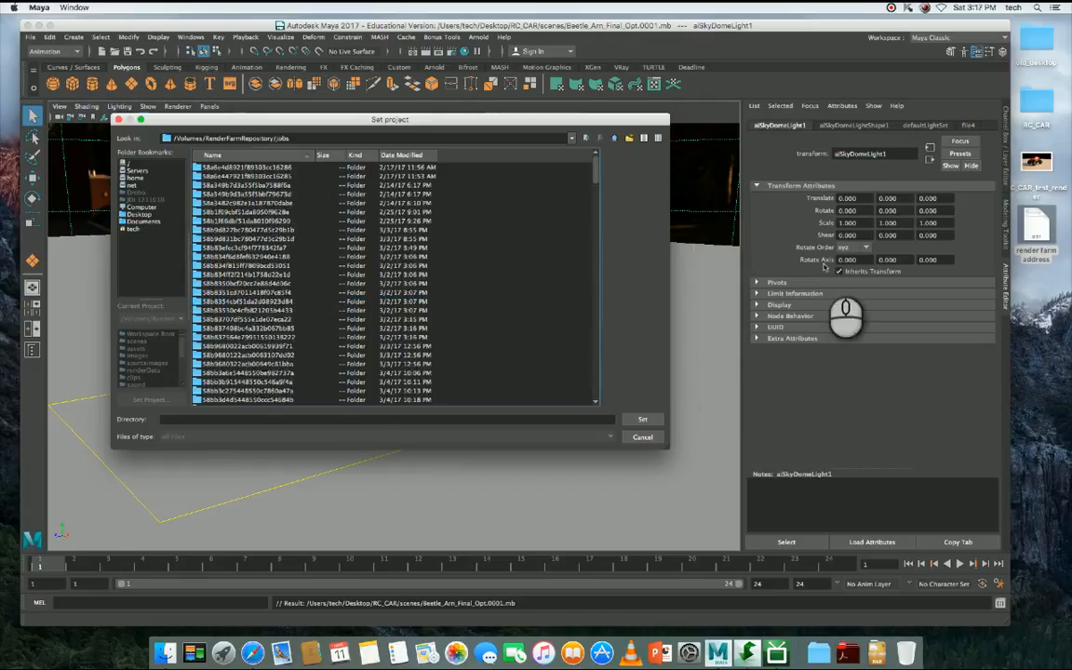
- Set the RC_CAR folder inside the user's own jobs folder as the current project
{"action": "key", "text": "e"}
{"action": "key", "text": "e"}
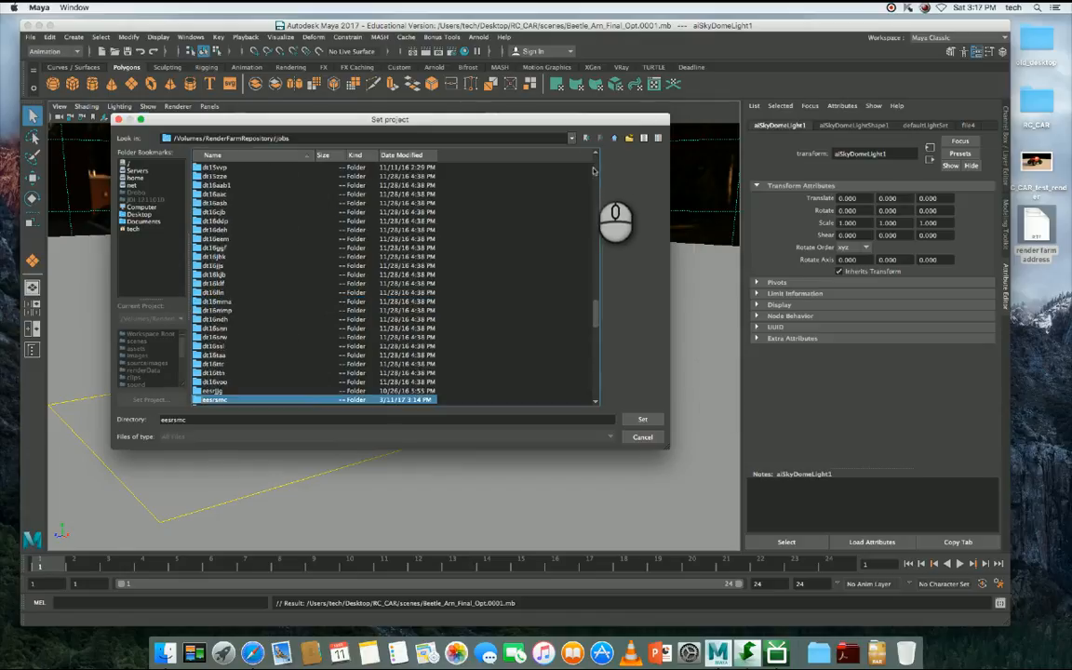
{"action": "double_click", "coordinate": [215, 400]}
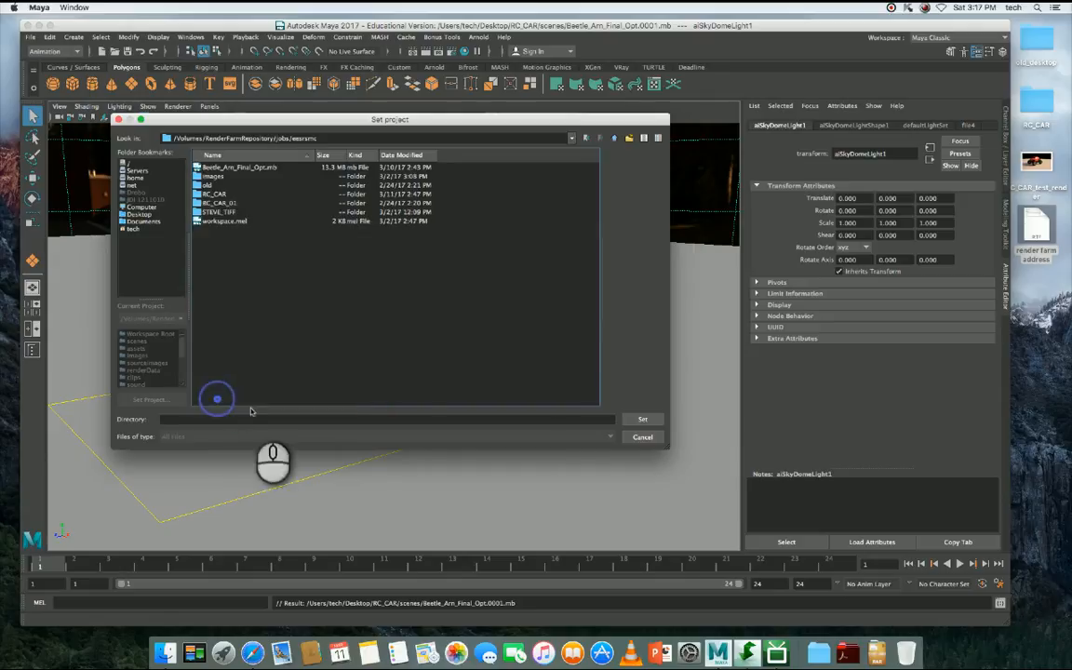
{"action": "left_click", "coordinate": [211, 195]}
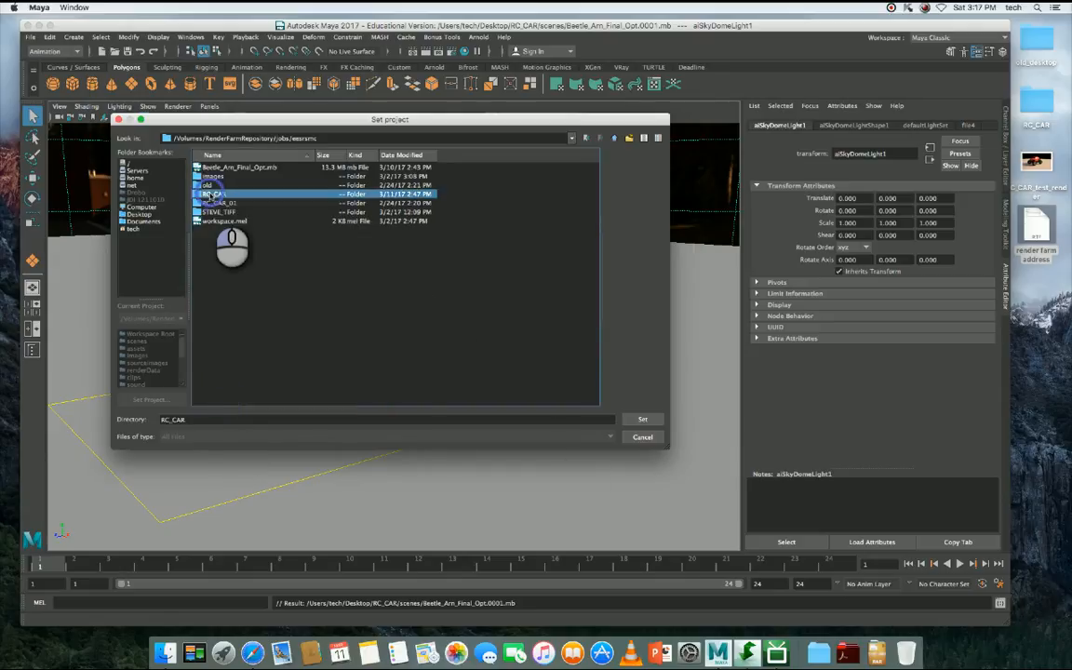
{"action": "double_click", "coordinate": [207, 195]}
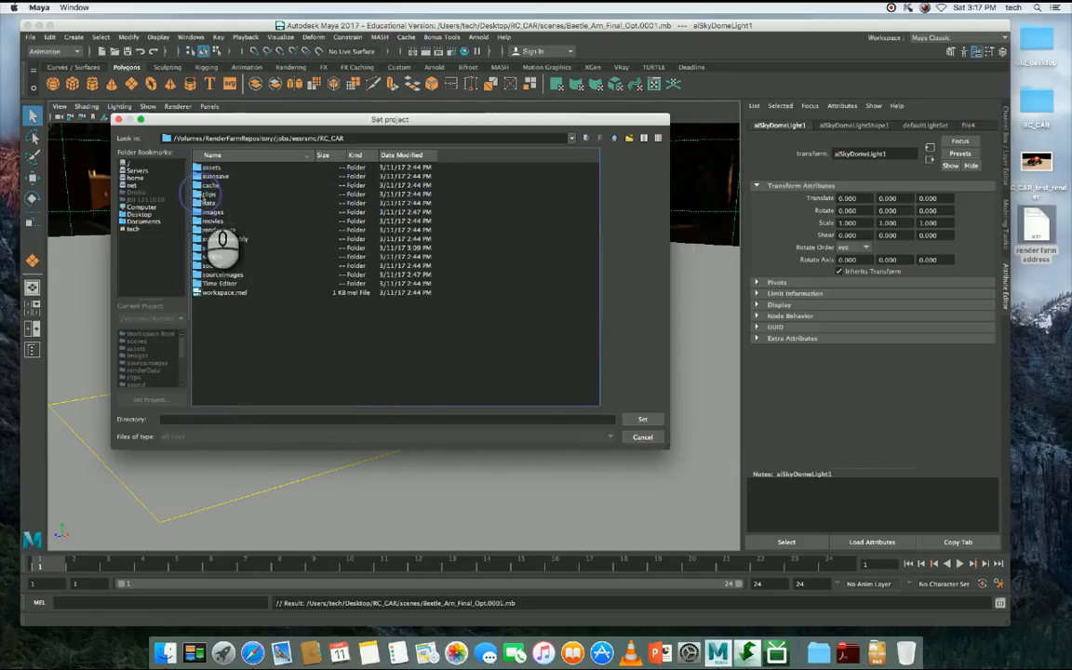
{"action": "left_click", "coordinate": [643, 420]}
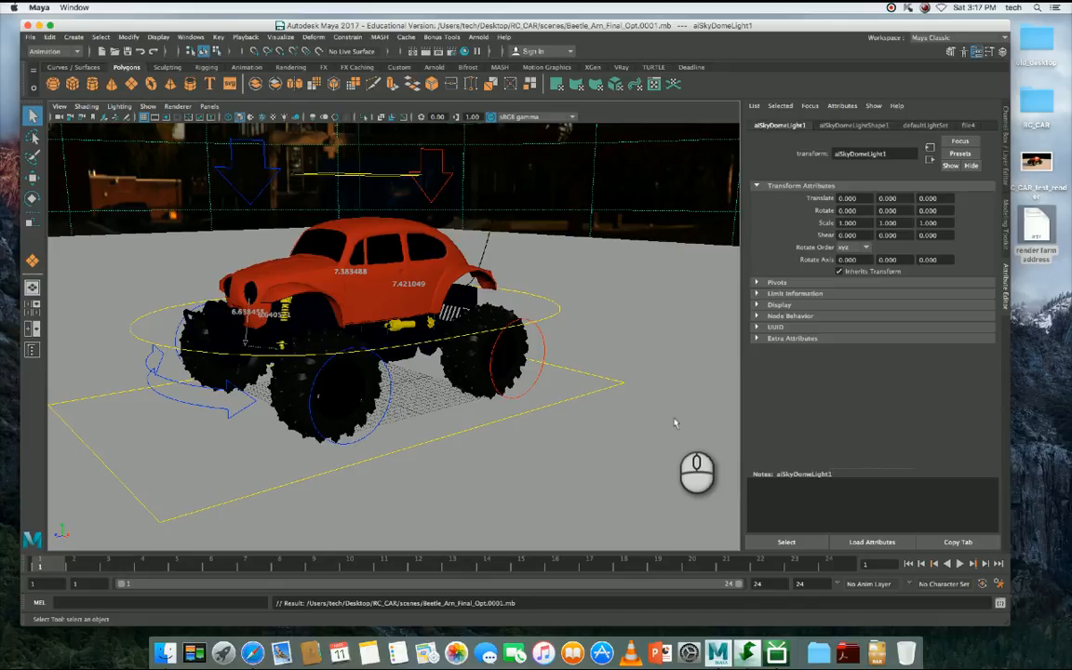
- Start opening a scene from the new project and highlight the repository part of the scenes folder's path
{"action": "left_click", "coordinate": [34, 37]}
{"action": "left_click", "coordinate": [39, 67]}
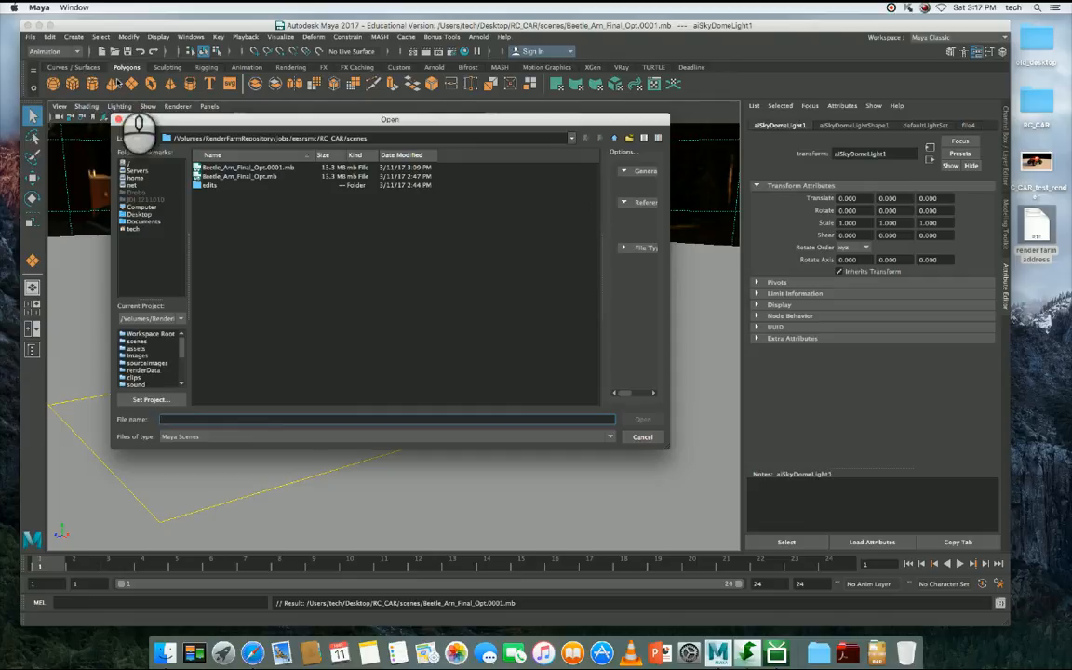
{"action": "left_click_drag", "start_coordinate": [179, 138], "coordinate": [260, 140]}
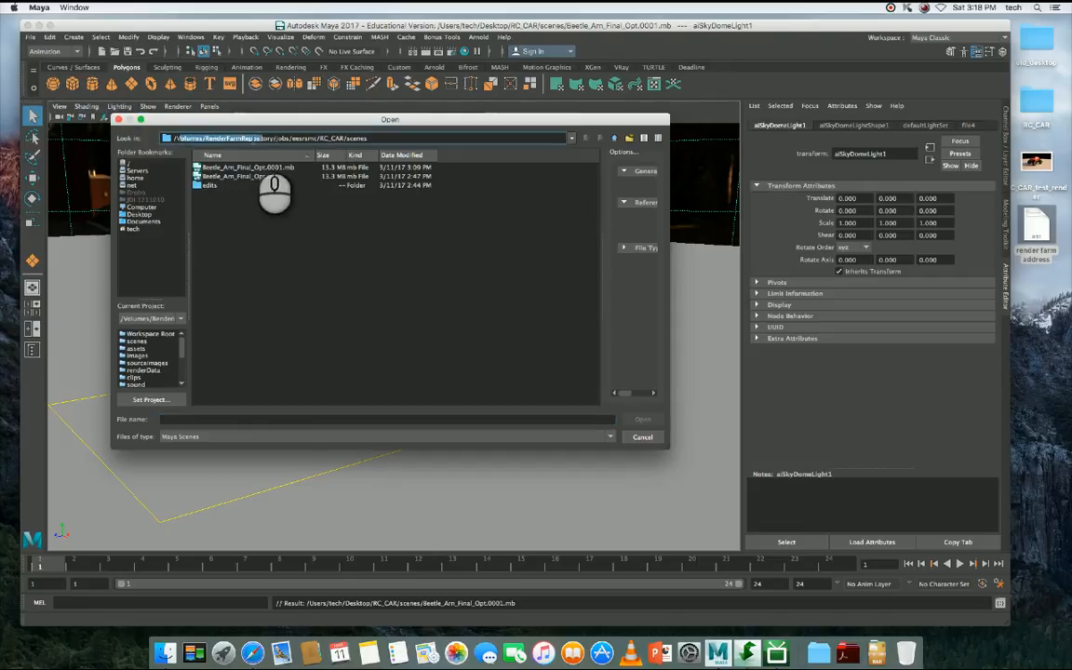
- Open the desktop's render farm address document, highlight the Windows PC repository address for reference, and close the document
{"action": "double_click", "coordinate": [1036, 225]}
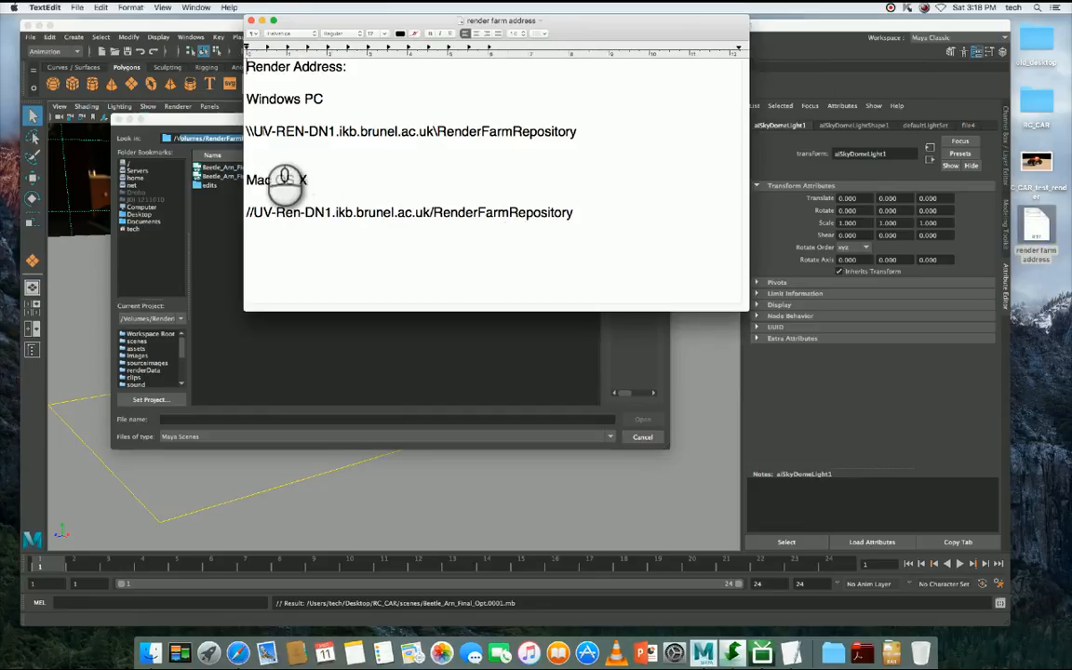
{"action": "left_click_drag", "start_coordinate": [262, 131], "coordinate": [584, 134]}
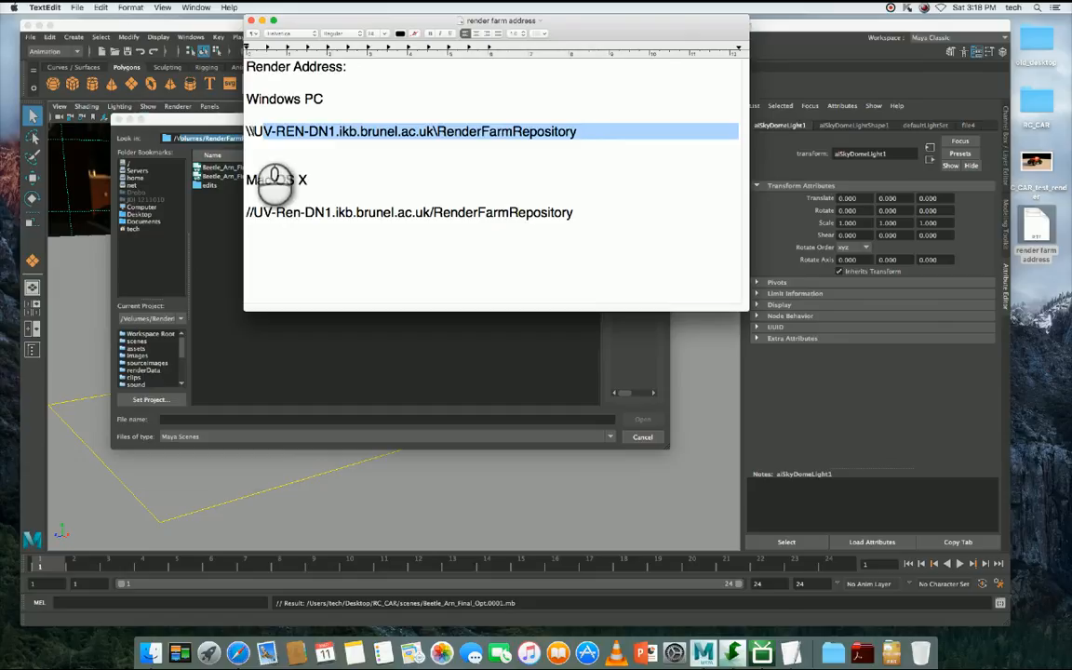
{"action": "left_click", "coordinate": [258, 131]}
{"action": "left_click_drag", "start_coordinate": [286, 136], "coordinate": [577, 140]}
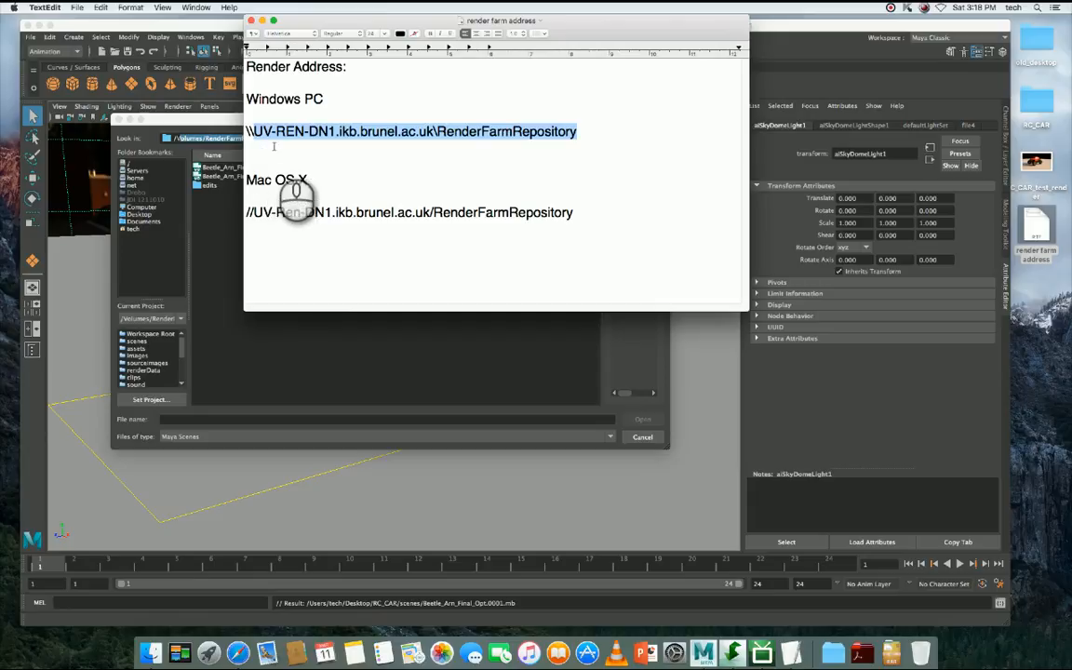
{"action": "left_click", "coordinate": [275, 137]}
{"action": "left_click_drag", "start_coordinate": [256, 129], "coordinate": [373, 130]}
{"action": "left_click", "coordinate": [273, 130]}
{"action": "triple_click", "coordinate": [273, 131]}
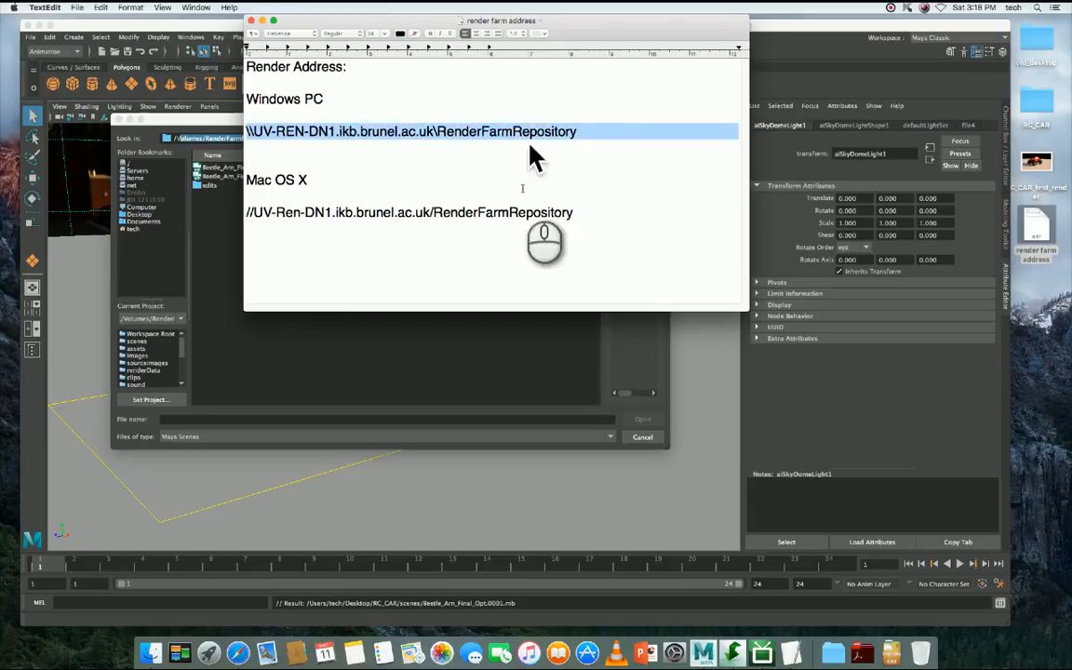
{"action": "left_click", "coordinate": [249, 20]}
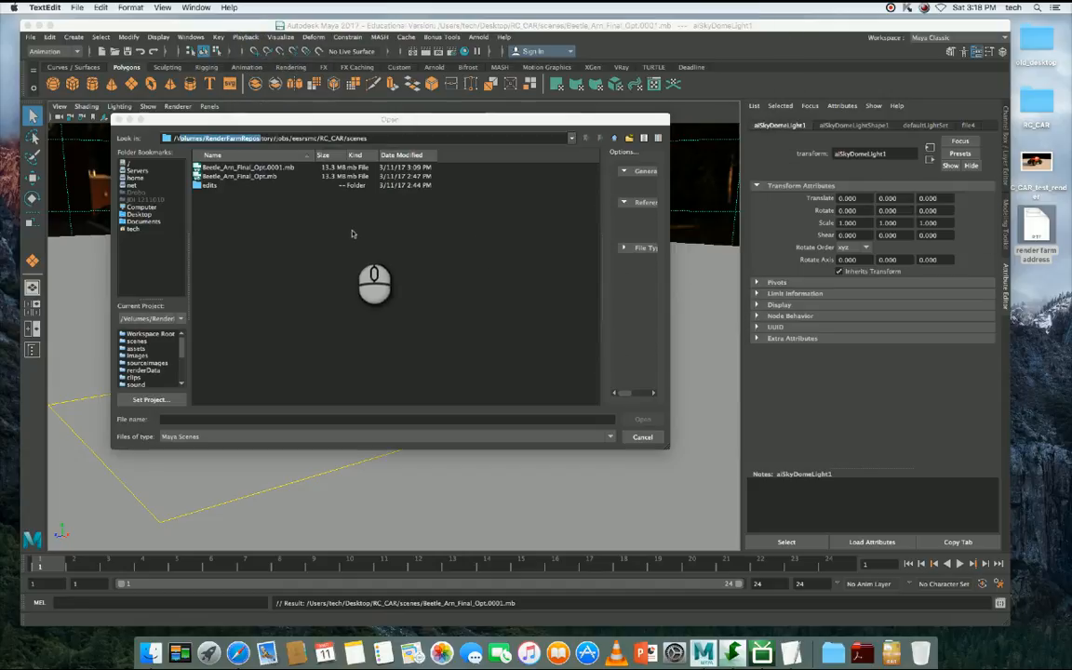
- Highlight the /Volumes/ part of the folder path and open the scene Beetle_Arn_Final_Opt.0001.mb
{"action": "left_click", "coordinate": [354, 227]}
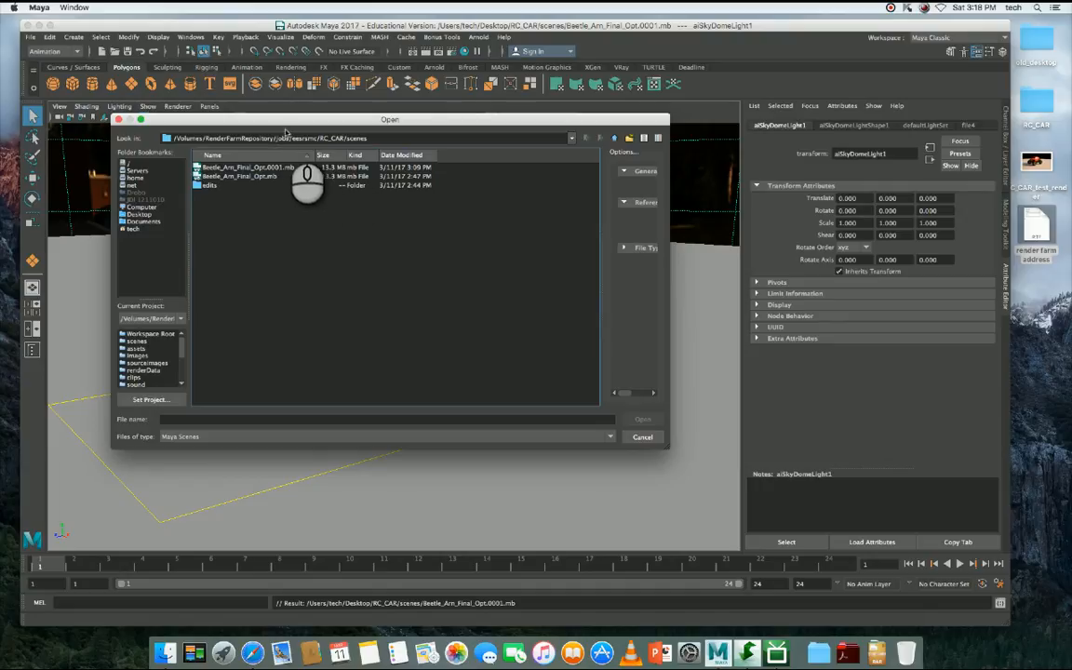
{"action": "left_click_drag", "start_coordinate": [205, 140], "coordinate": [146, 141]}
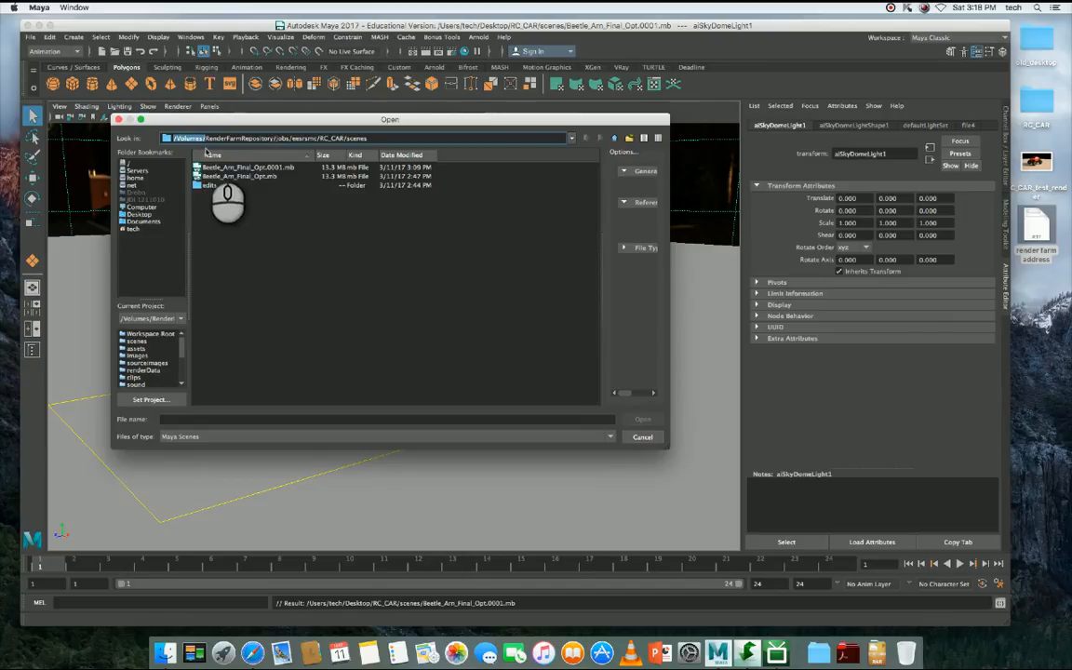
{"action": "left_click", "coordinate": [241, 168]}
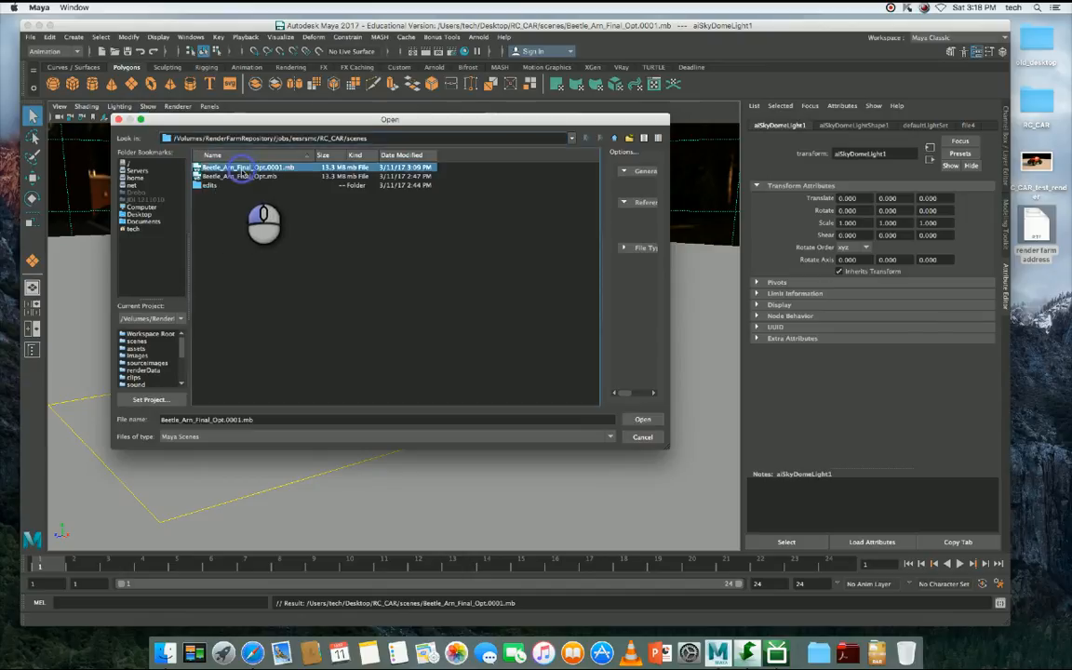
{"action": "double_click", "coordinate": [241, 168]}
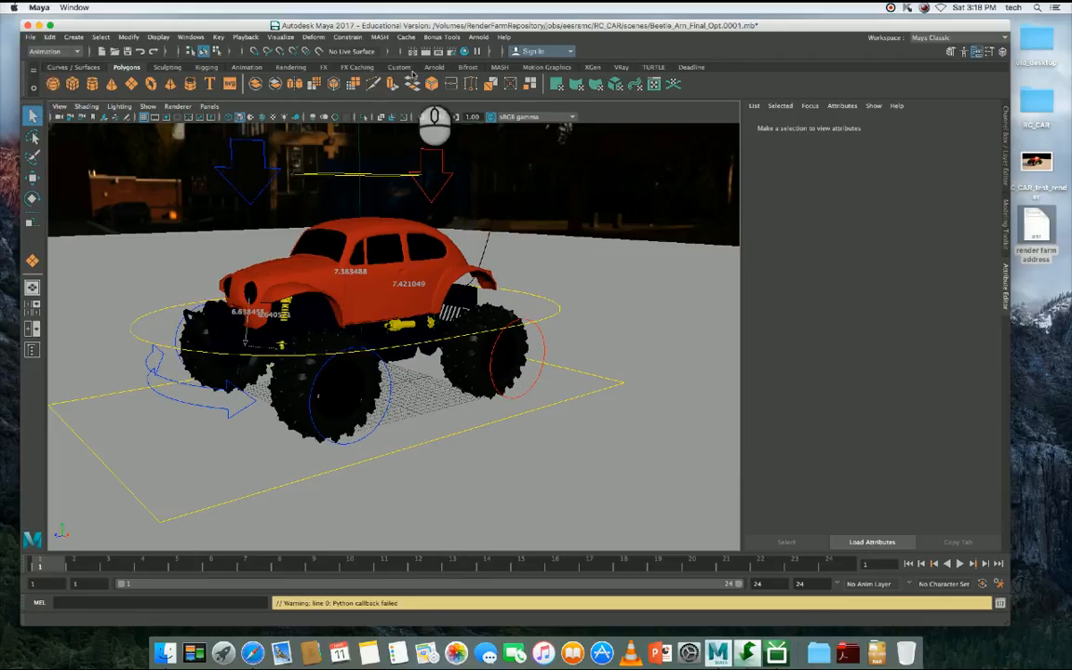
- Review the common render settings, including file output, frame range, renderable camera and image size, and close them
{"action": "left_click", "coordinate": [450, 52]}
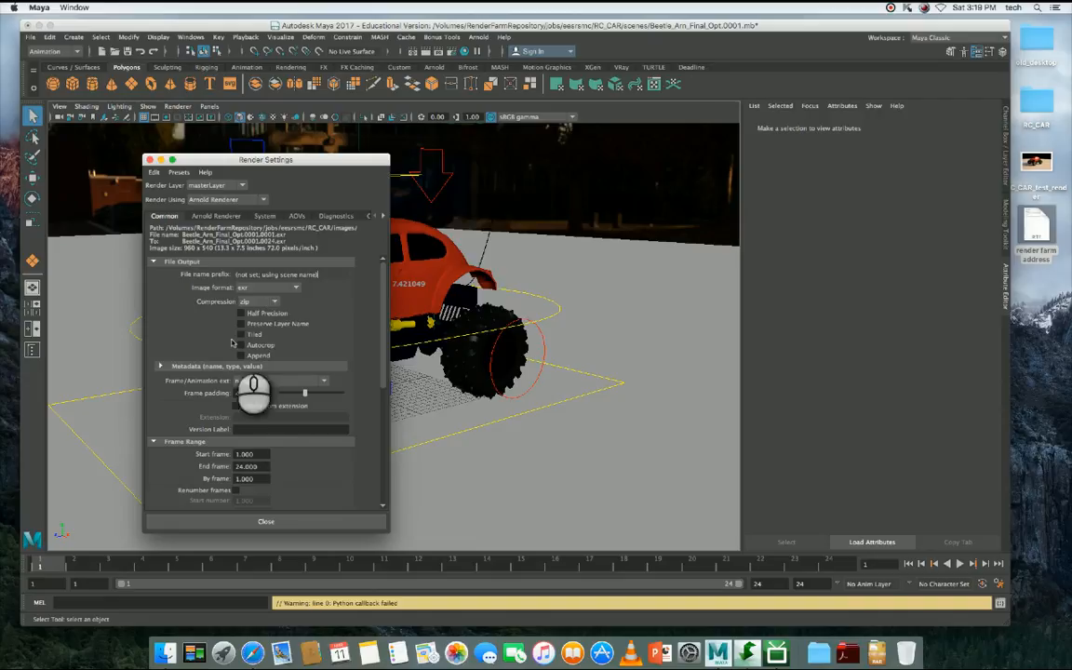
{"action": "left_click_drag", "start_coordinate": [380, 302], "coordinate": [380, 396]}
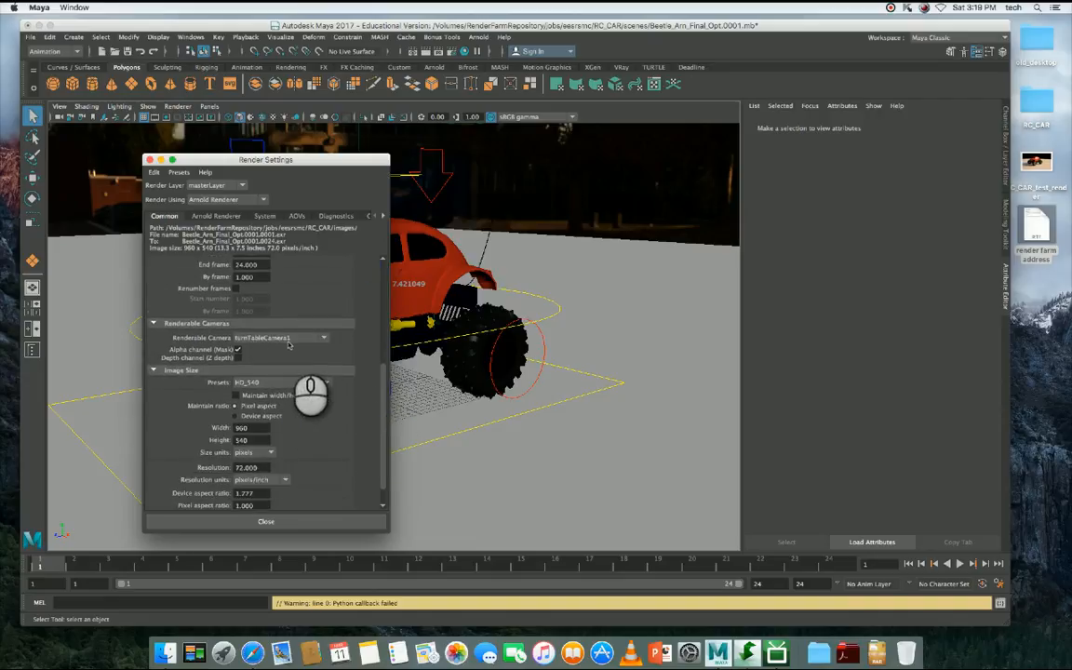
{"action": "left_click_drag", "start_coordinate": [382, 370], "coordinate": [383, 382]}
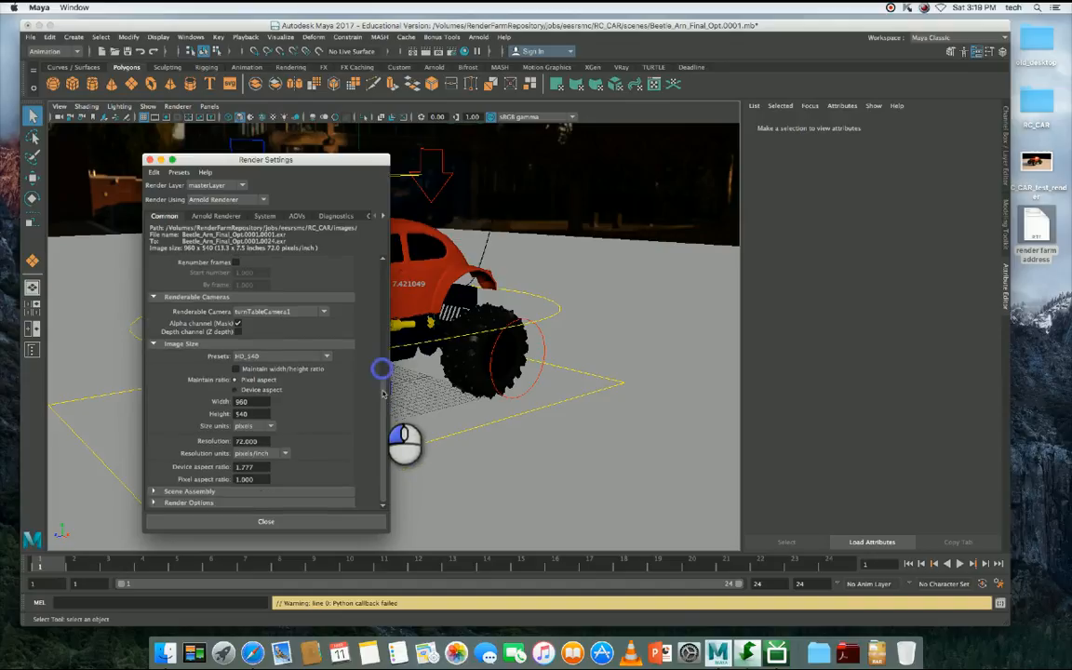
{"action": "left_click", "coordinate": [310, 522]}
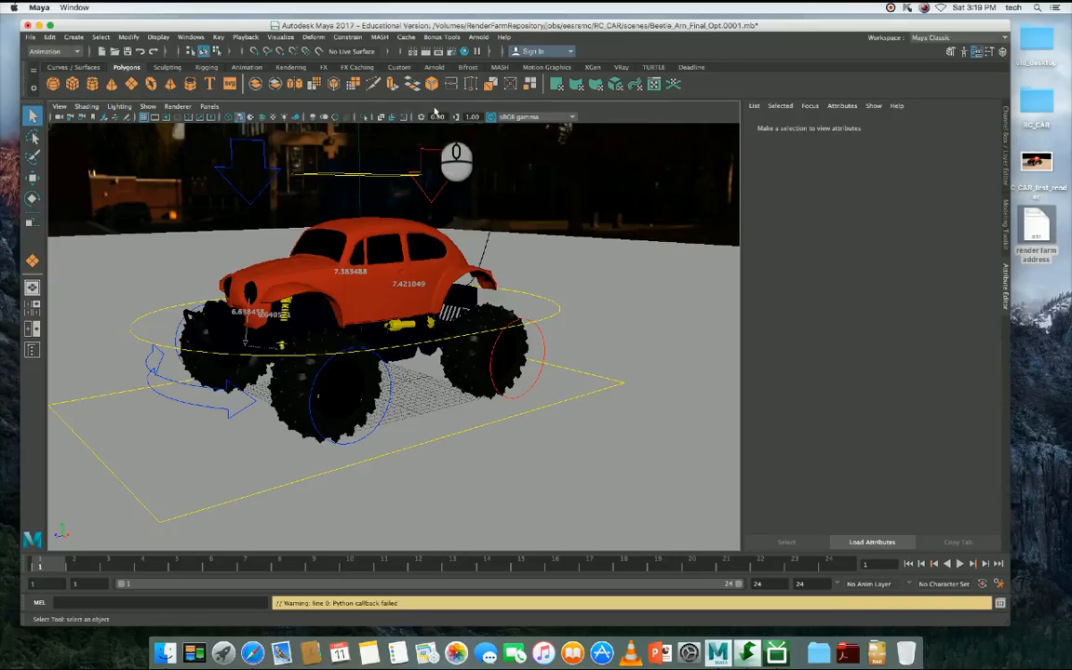
- Test render the current frame with Arnold, close the Render View and select the sky dome light
{"action": "left_click", "coordinate": [426, 53]}
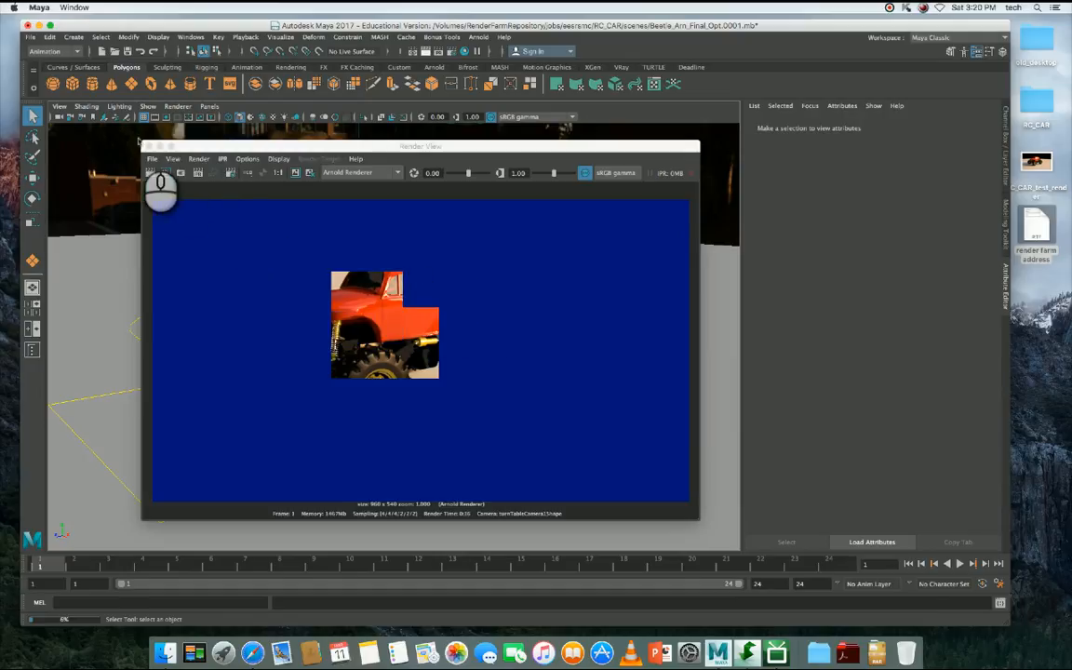
{"action": "left_click", "coordinate": [147, 146]}
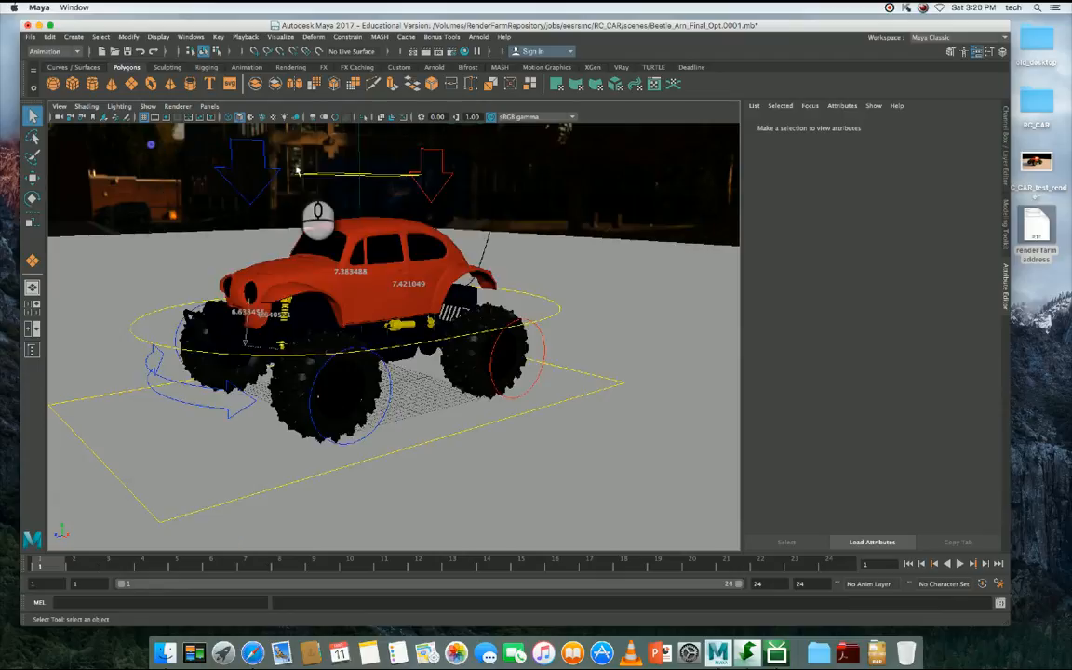
{"action": "left_click", "coordinate": [521, 172]}
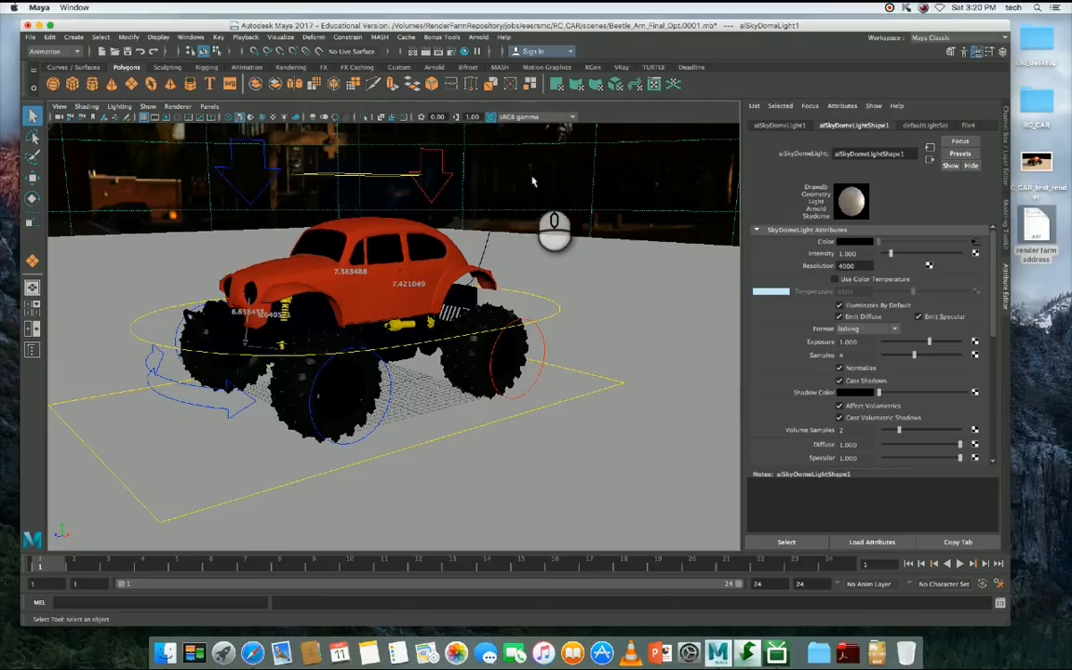
- Open the file texture connected to the sky dome light's color and highlight its image path
{"action": "left_click", "coordinate": [1040, 103]}
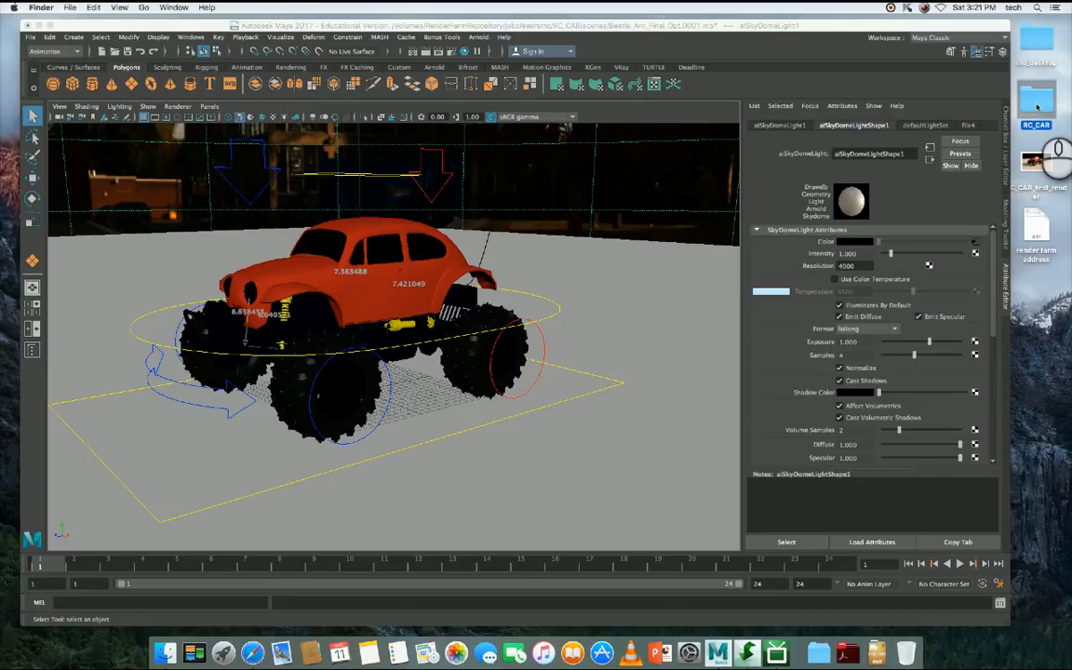
{"action": "left_click", "coordinate": [992, 260]}
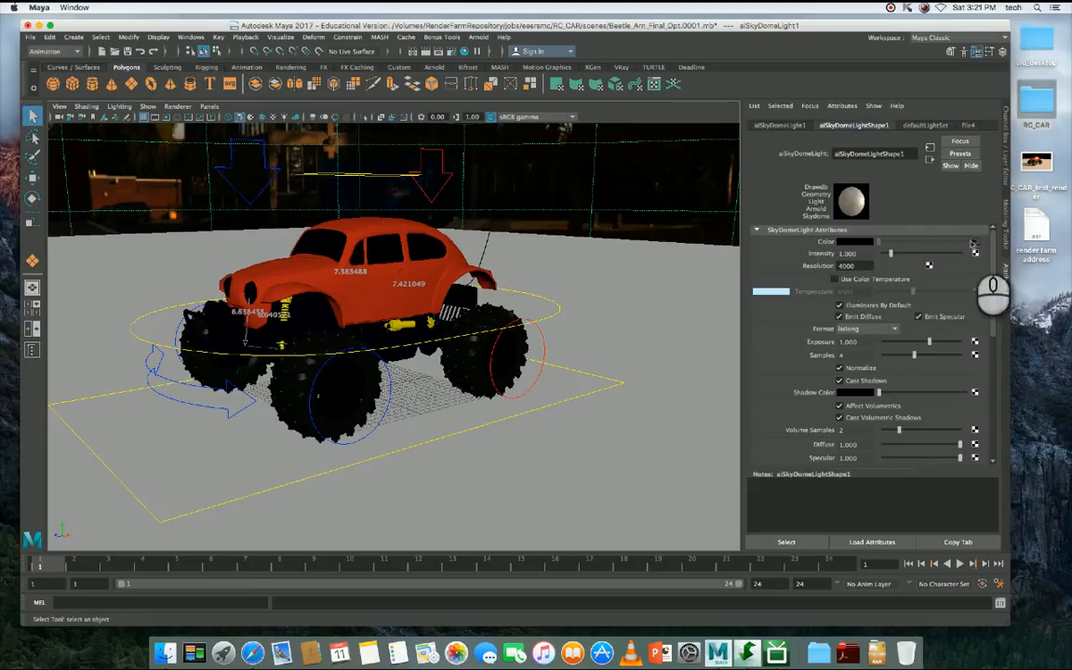
{"action": "left_click", "coordinate": [976, 242]}
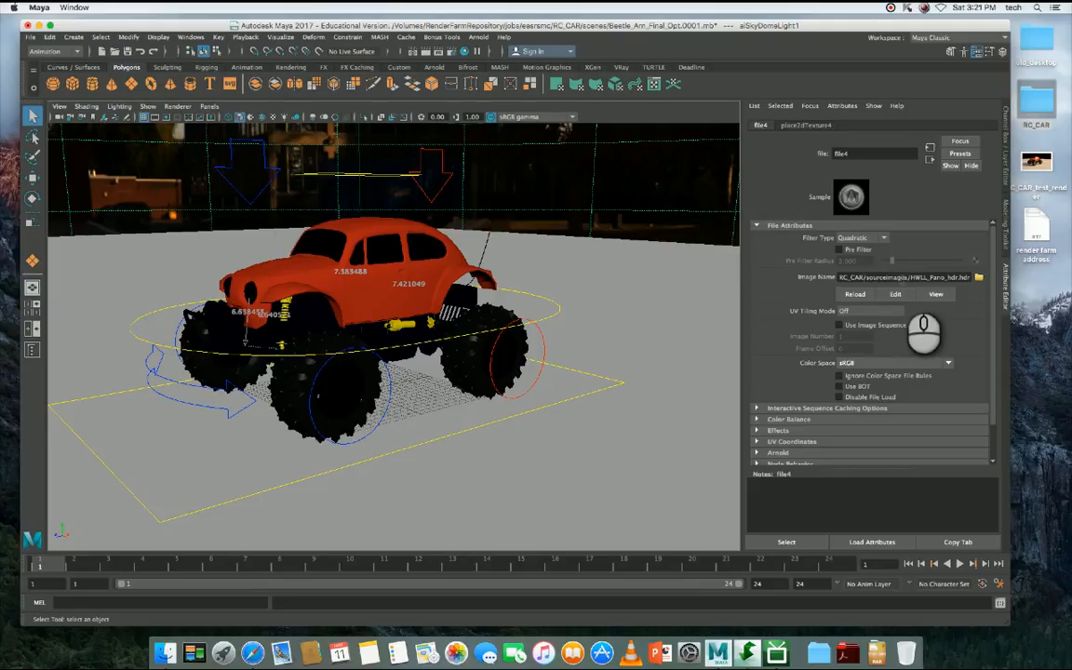
{"action": "left_click_drag", "start_coordinate": [924, 278], "coordinate": [855, 284]}
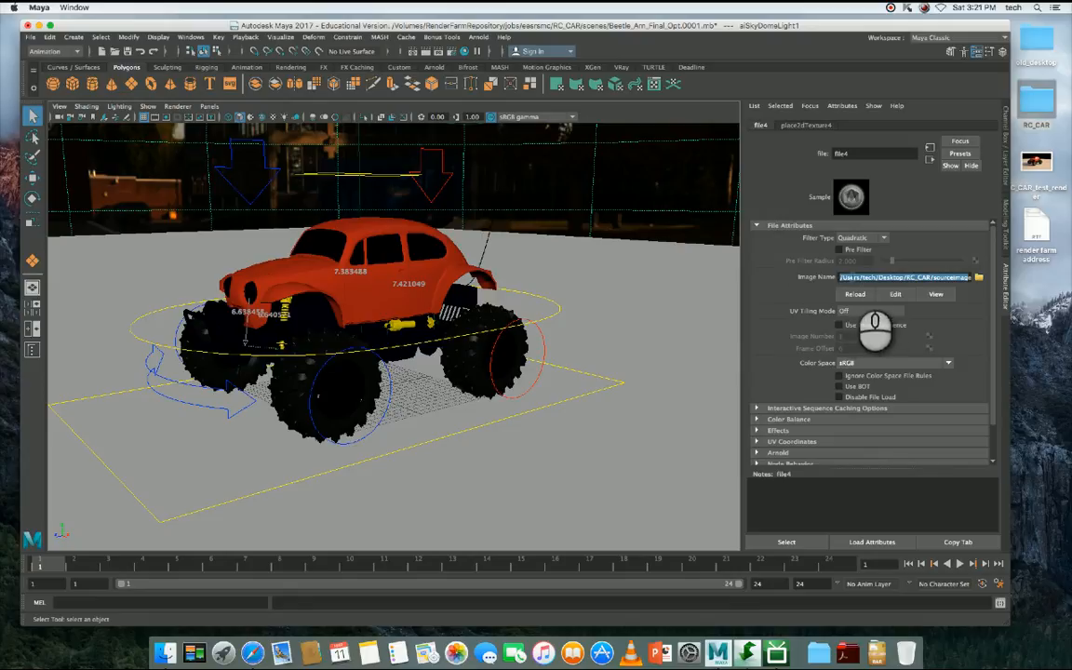
{"action": "left_click_drag", "start_coordinate": [857, 279], "coordinate": [745, 277]}
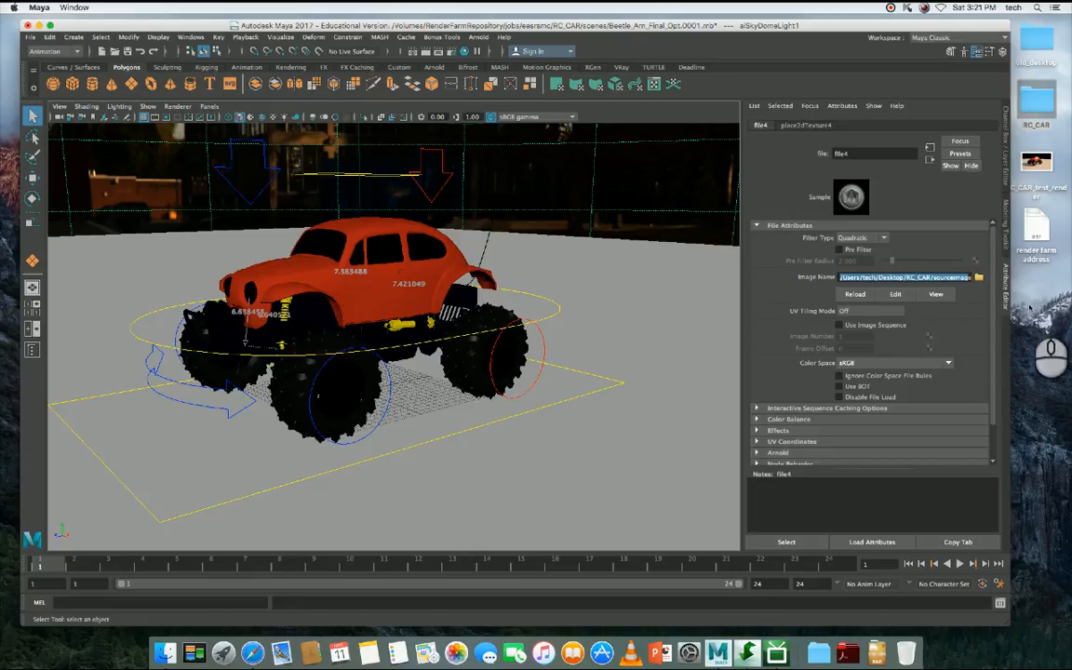
- Browse for the texture's replacement image in the render farm repository's jobs/eesrsmc folder
{"action": "left_click", "coordinate": [979, 277]}
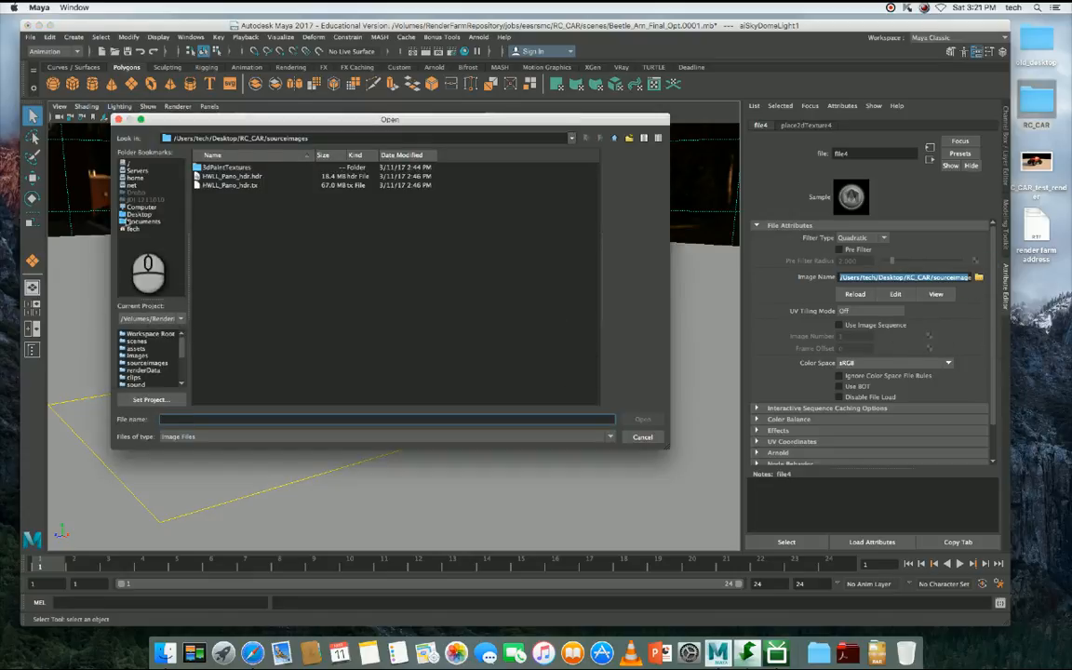
{"action": "left_click", "coordinate": [146, 318]}
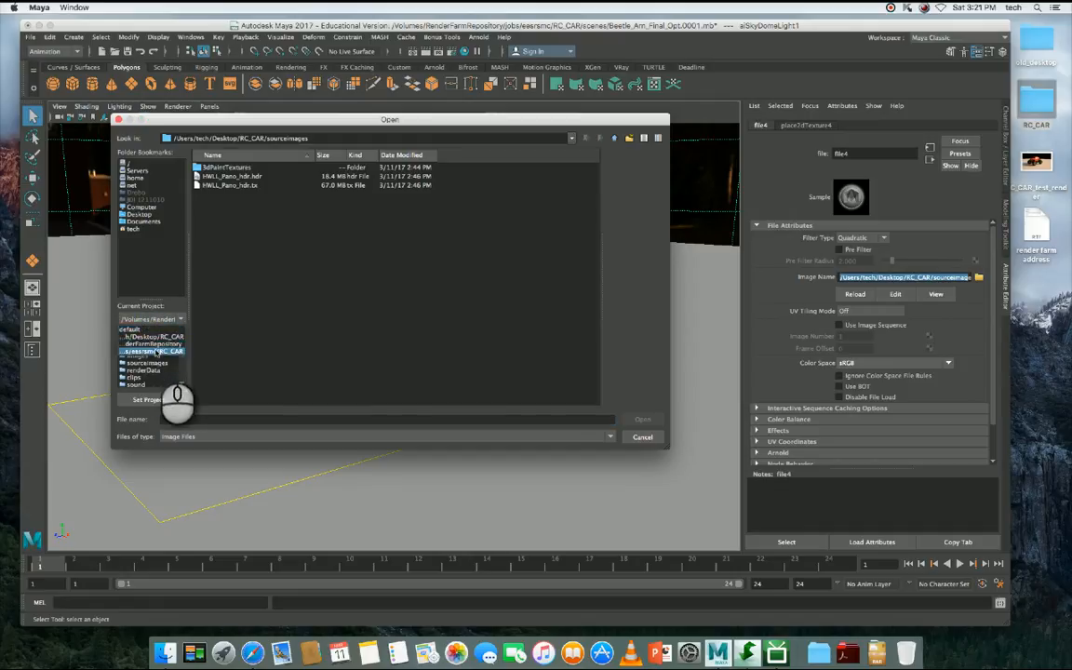
{"action": "left_click", "coordinate": [157, 344]}
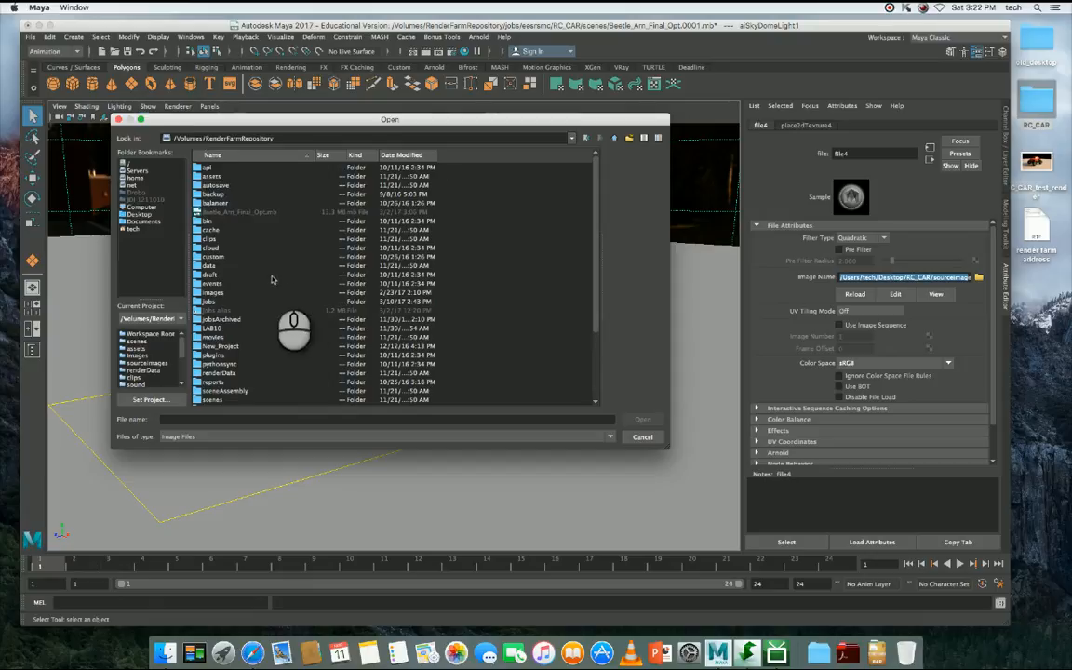
{"action": "left_click", "coordinate": [228, 301]}
{"action": "double_click", "coordinate": [228, 301]}
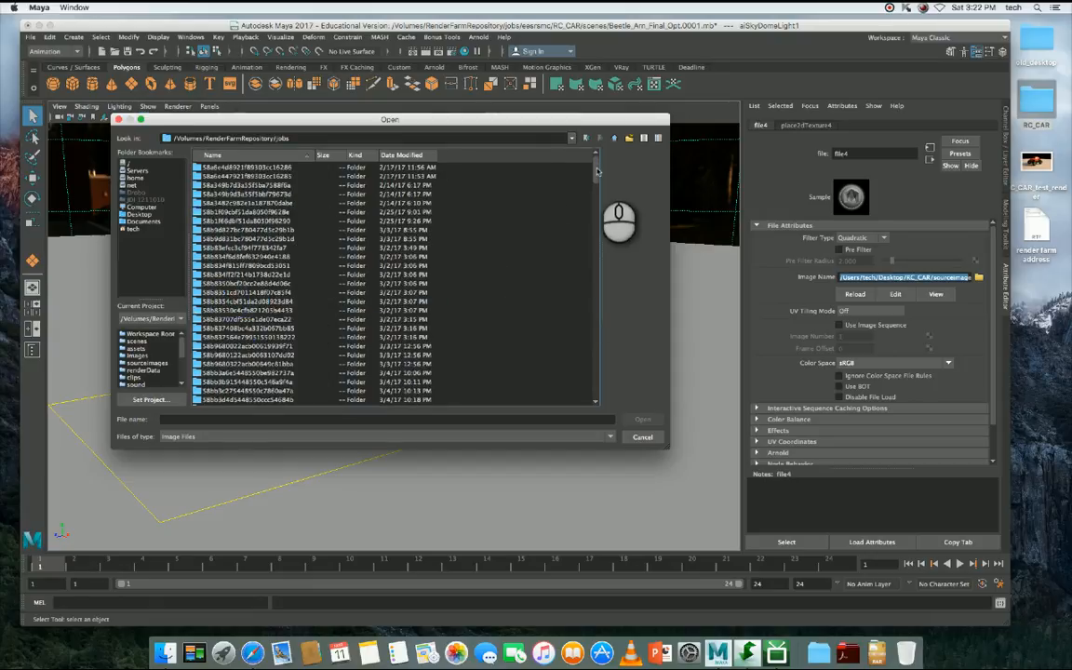
{"action": "left_click_drag", "start_coordinate": [597, 172], "coordinate": [596, 292]}
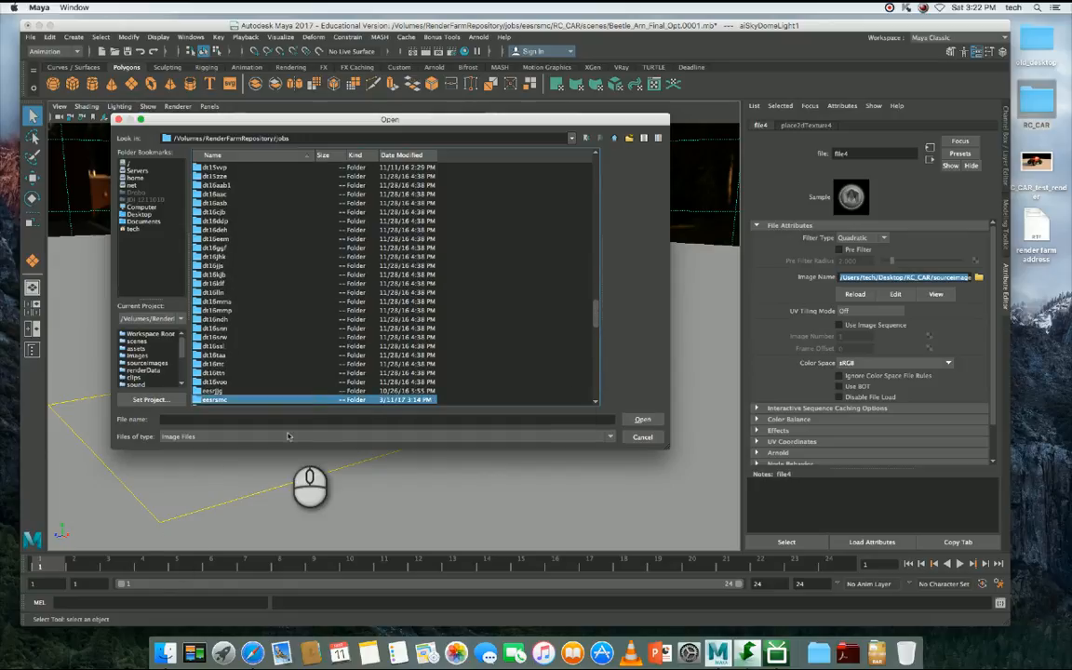
{"action": "left_click", "coordinate": [270, 398]}
{"action": "double_click", "coordinate": [271, 398]}
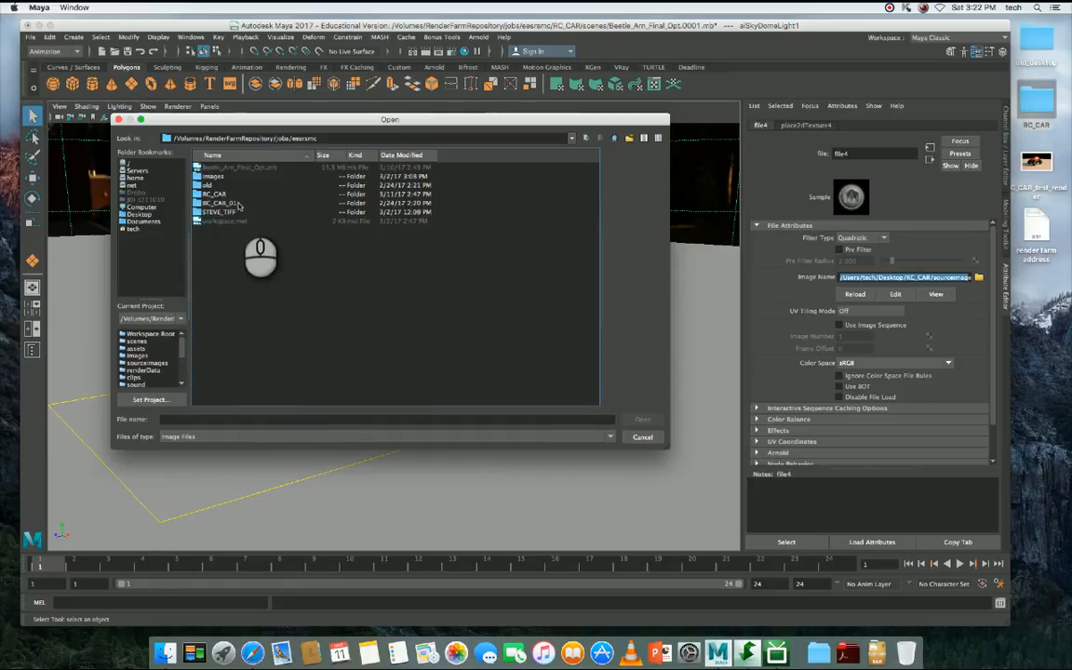
- Load HWLL_Pano_hdr.hdr from the RC_CAR/sourceimages folder as the sky dome texture's image
{"action": "double_click", "coordinate": [223, 195]}
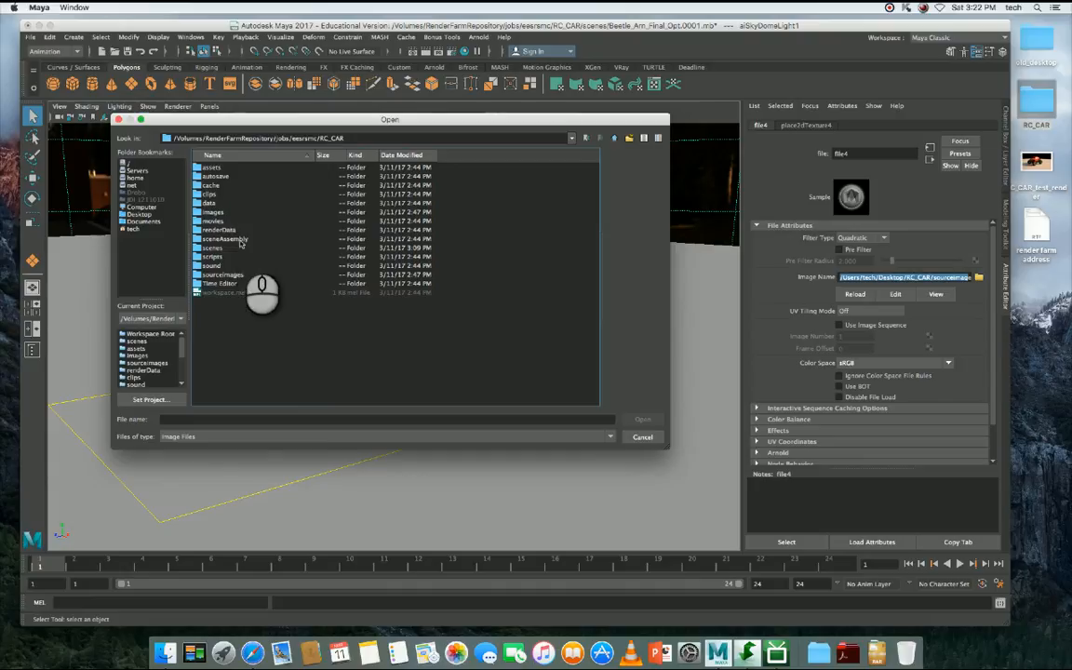
{"action": "left_click", "coordinate": [236, 275]}
{"action": "double_click", "coordinate": [236, 275]}
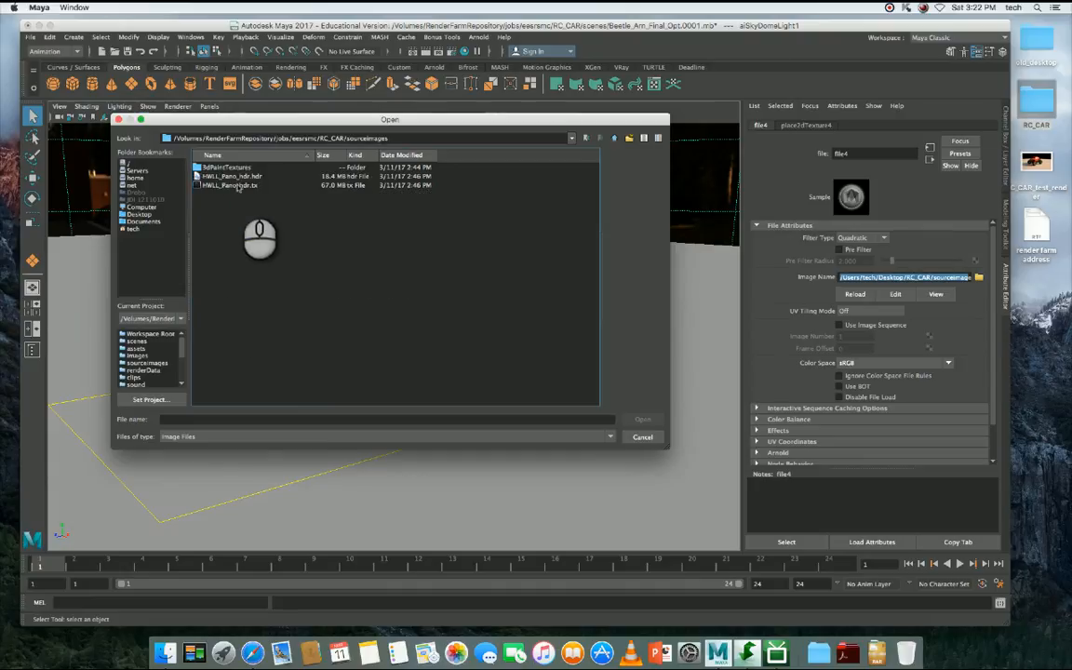
{"action": "left_click", "coordinate": [234, 175]}
{"action": "left_click", "coordinate": [226, 175]}
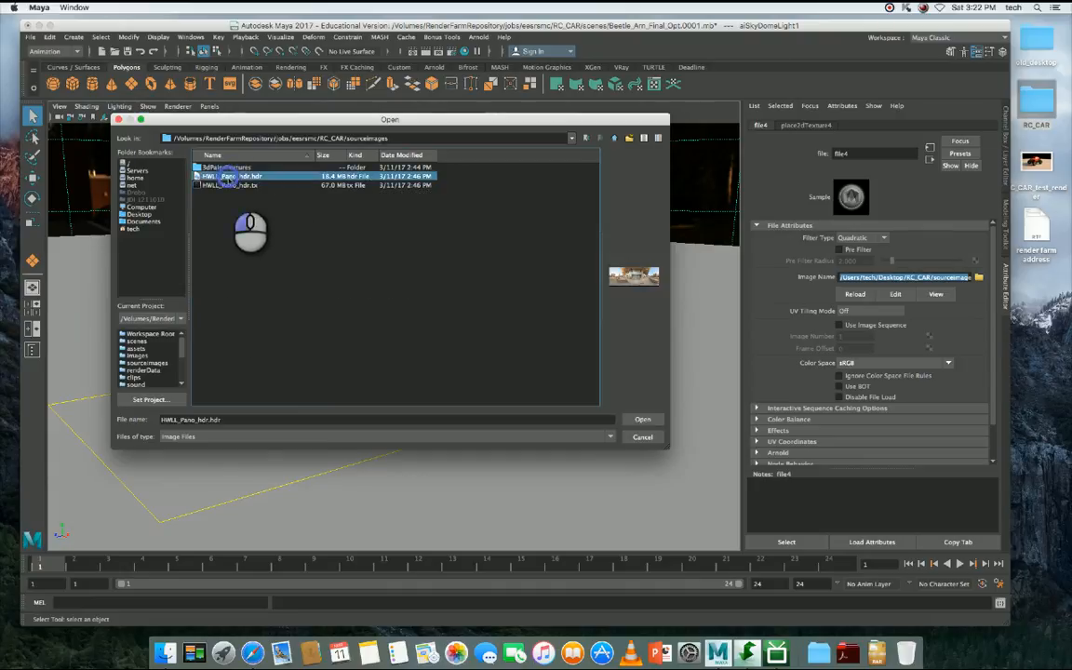
{"action": "left_click", "coordinate": [643, 420]}
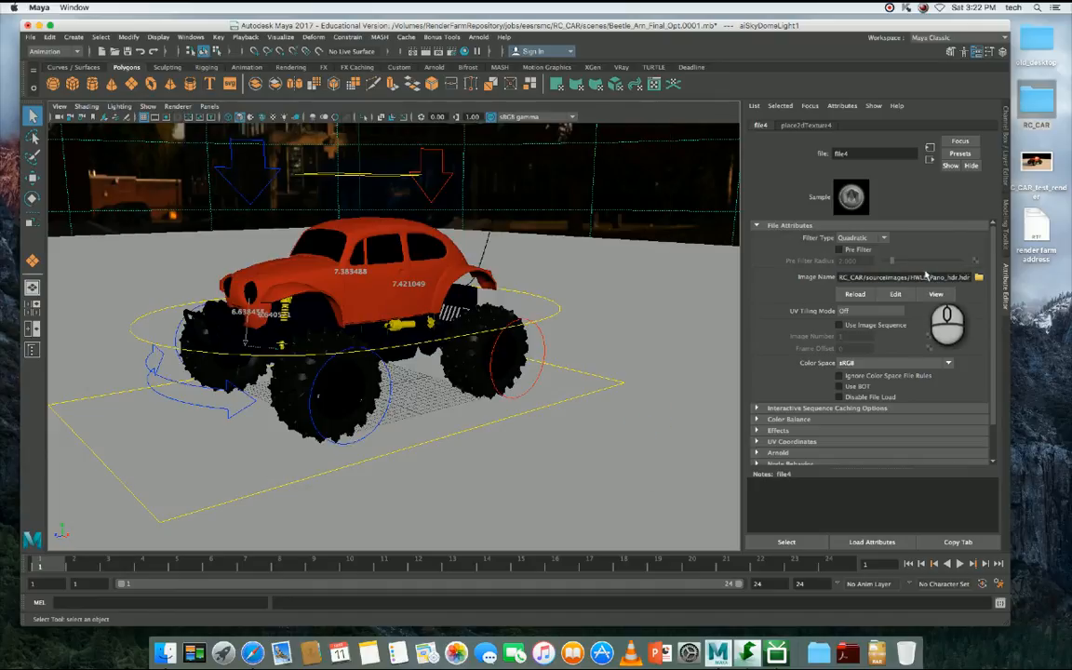
- Review the texture's new image path, highlighting its sourceimages and jobs/eesrsmc parts
{"action": "left_click", "coordinate": [913, 278]}
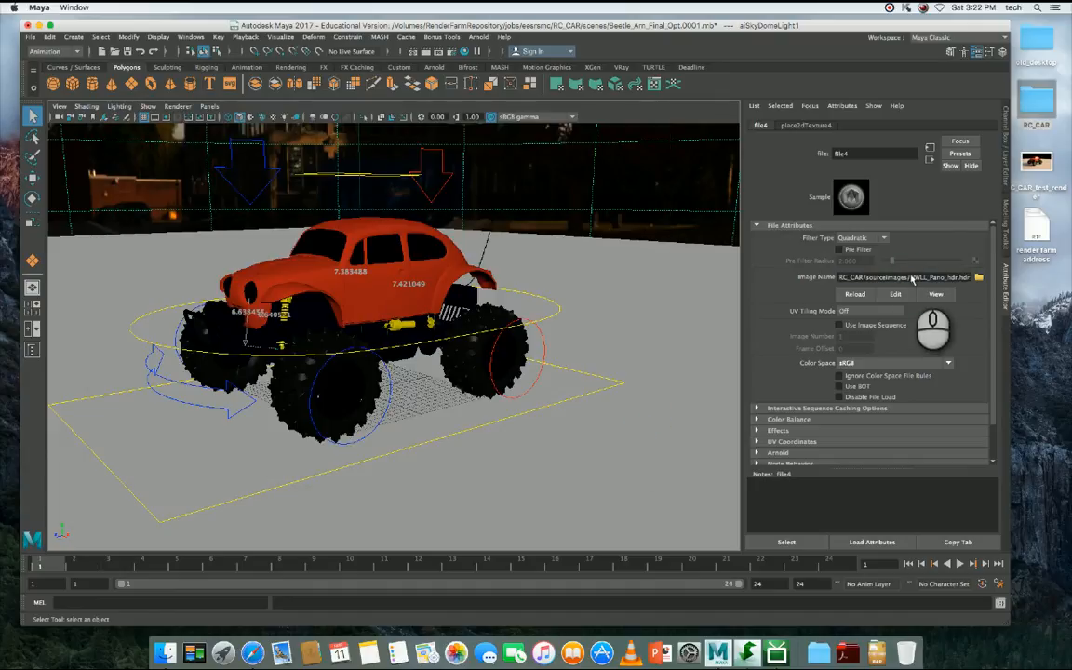
{"action": "double_click", "coordinate": [928, 277]}
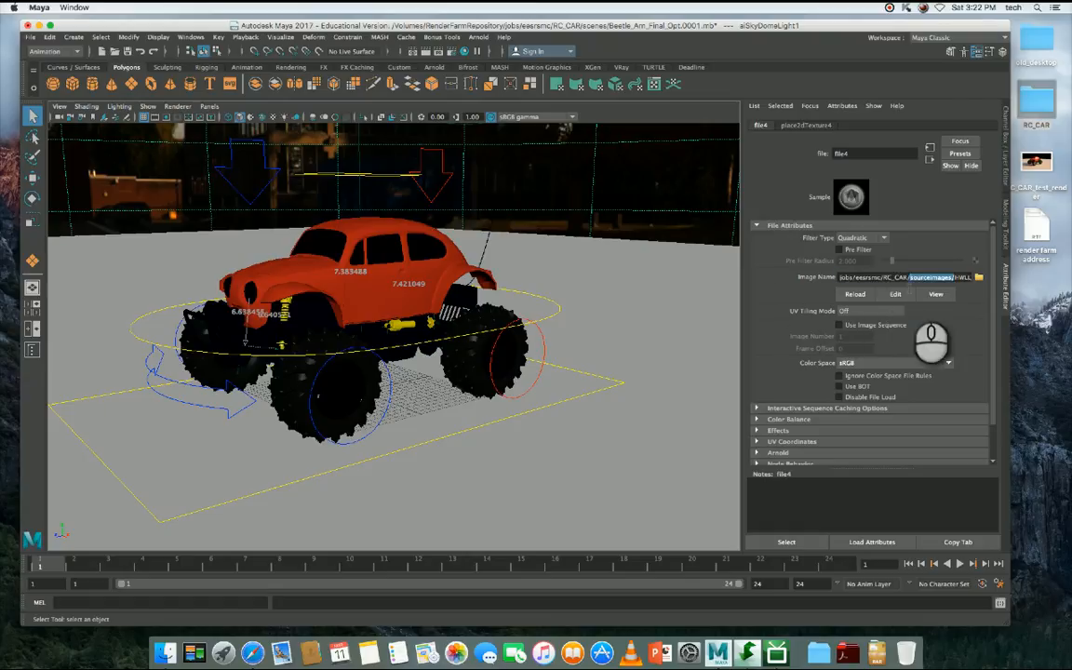
{"action": "left_click_drag", "start_coordinate": [877, 278], "coordinate": [772, 273]}
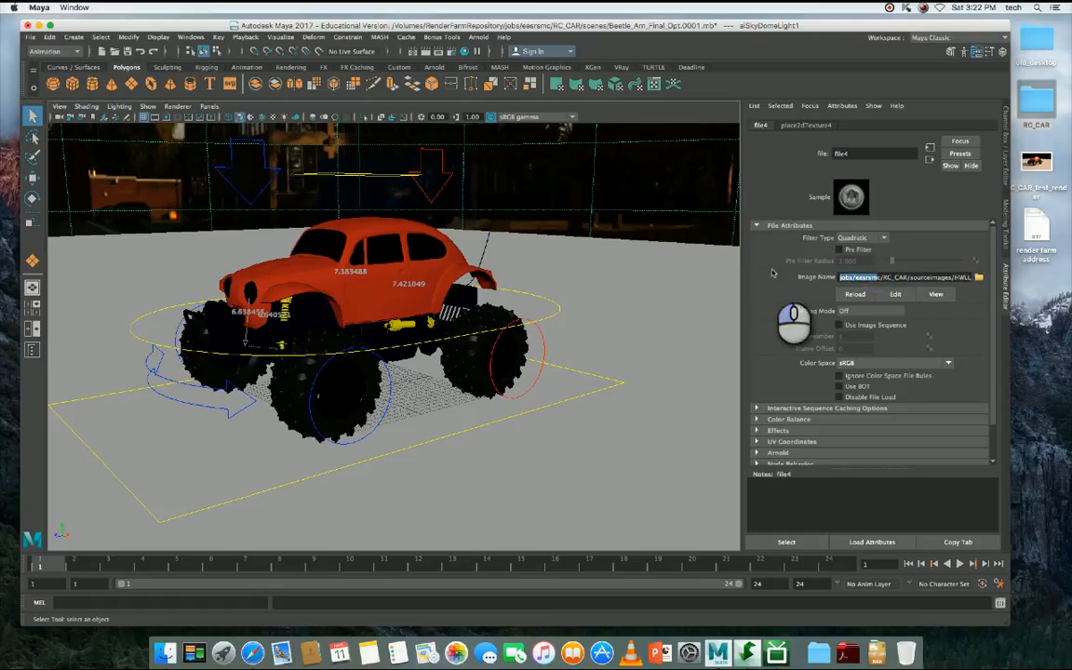
{"action": "left_click", "coordinate": [882, 276]}
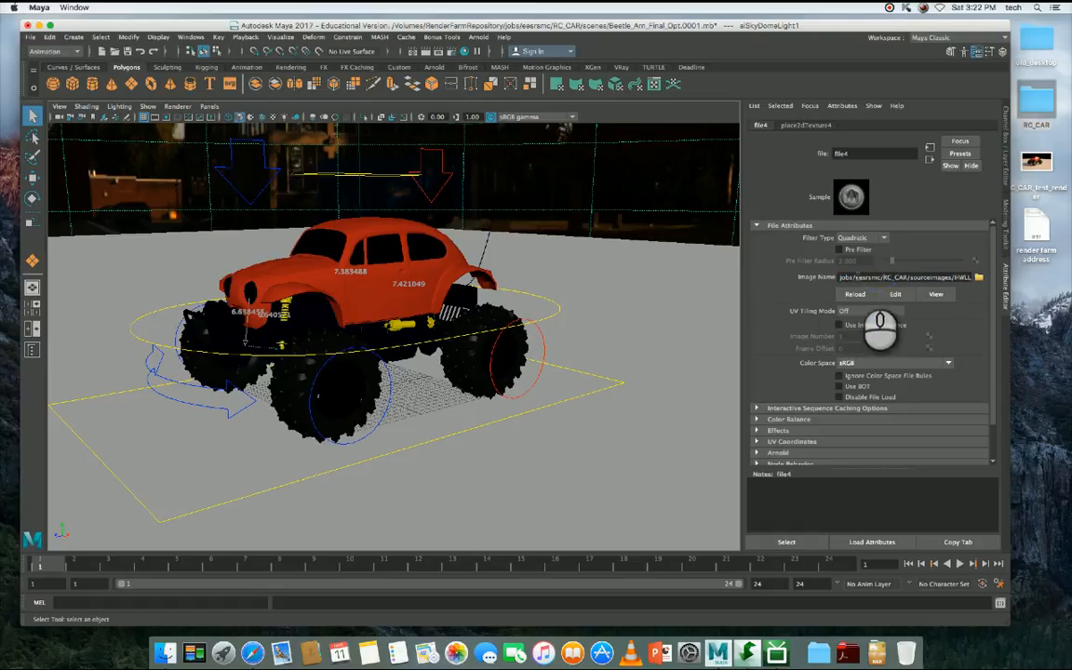
{"action": "left_click_drag", "start_coordinate": [846, 276], "coordinate": [797, 276]}
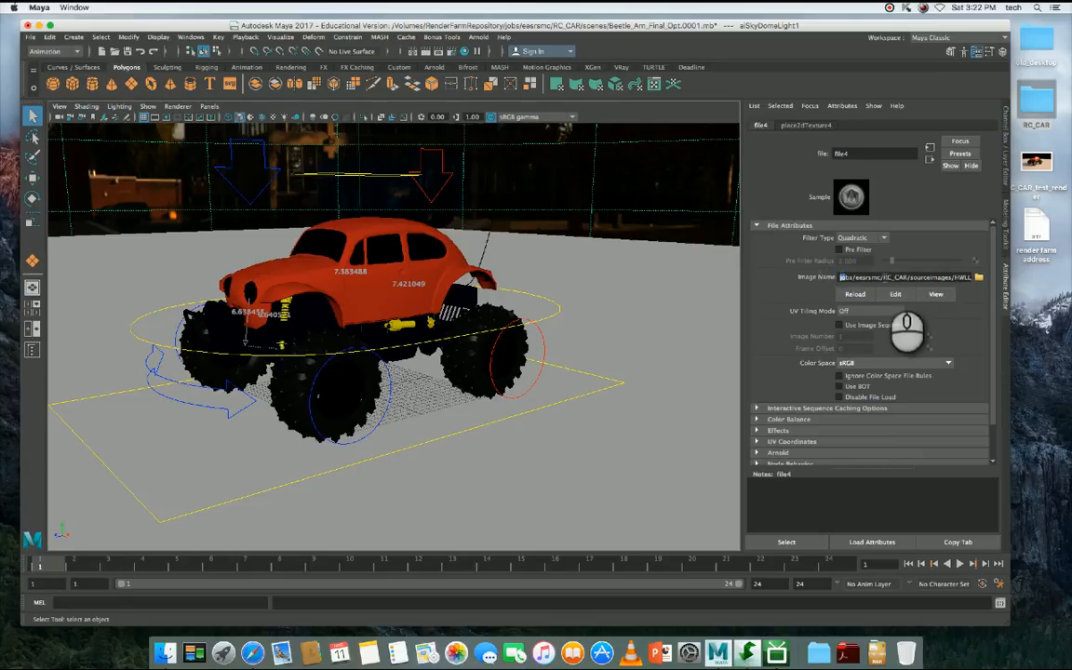
{"action": "left_click", "coordinate": [886, 278]}
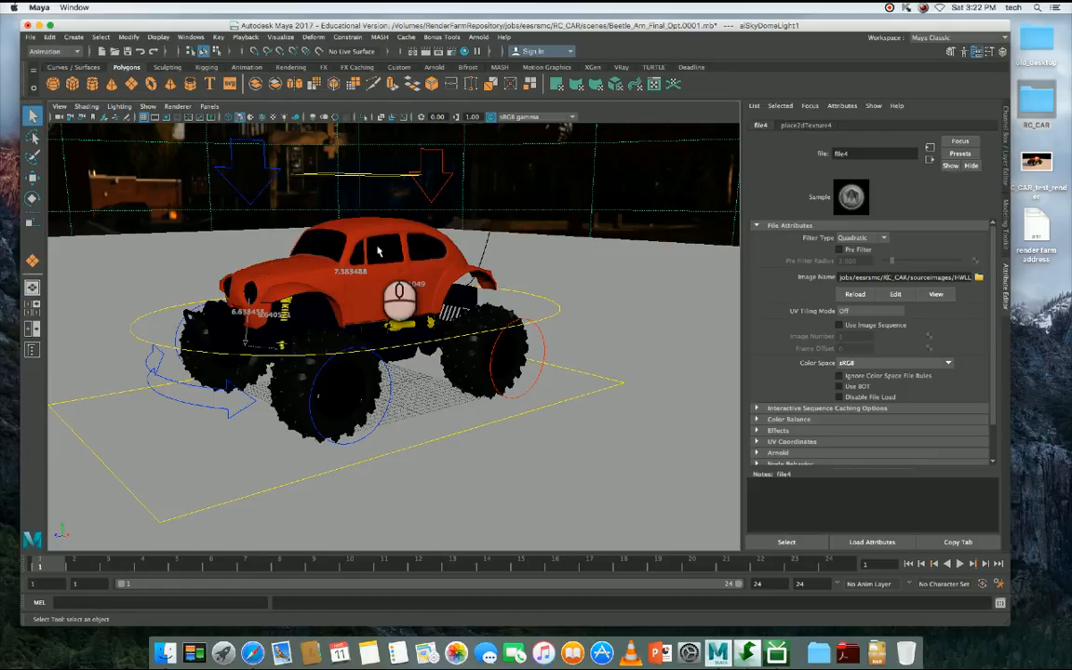
- Check the render settings, close them, and save the scene as an incremented version
{"action": "left_click", "coordinate": [453, 53]}
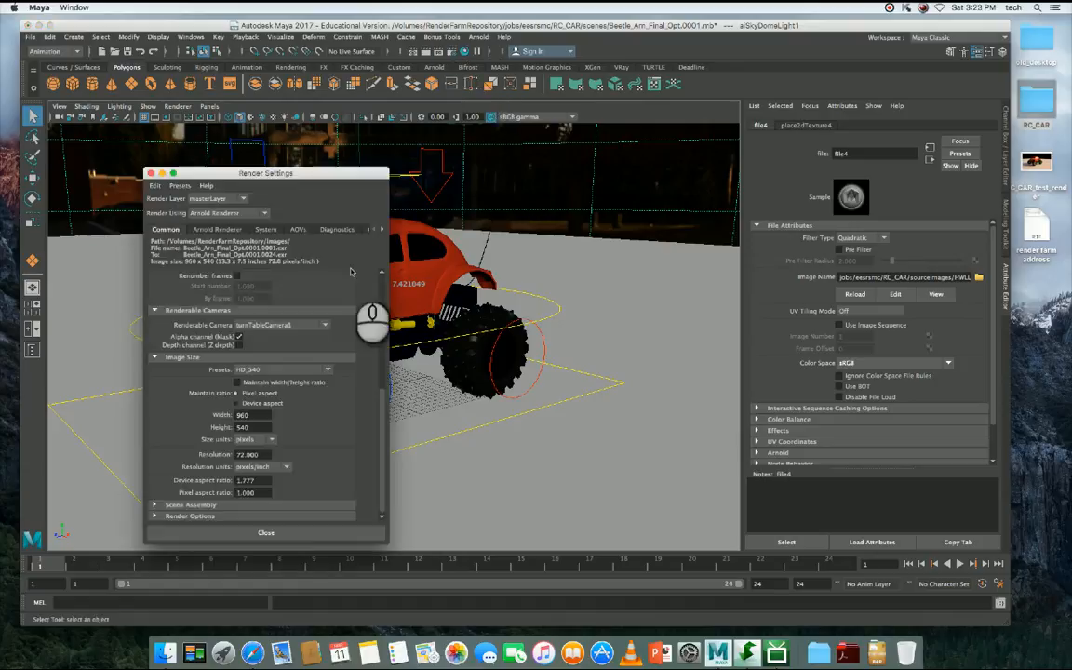
{"action": "left_click", "coordinate": [266, 532]}
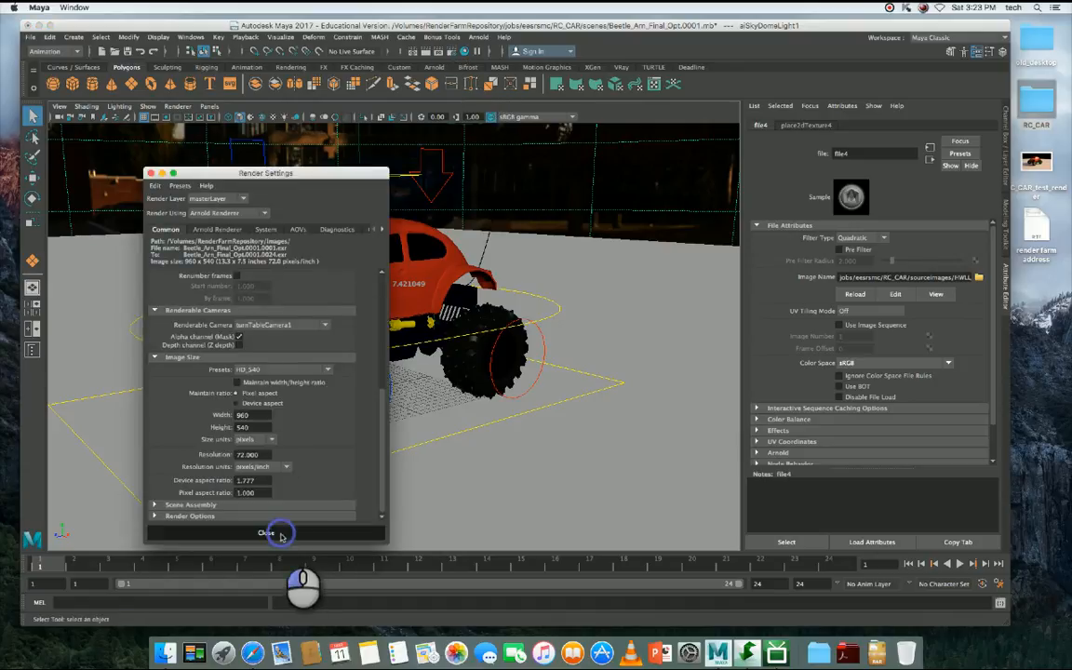
{"action": "left_click", "coordinate": [30, 37]}
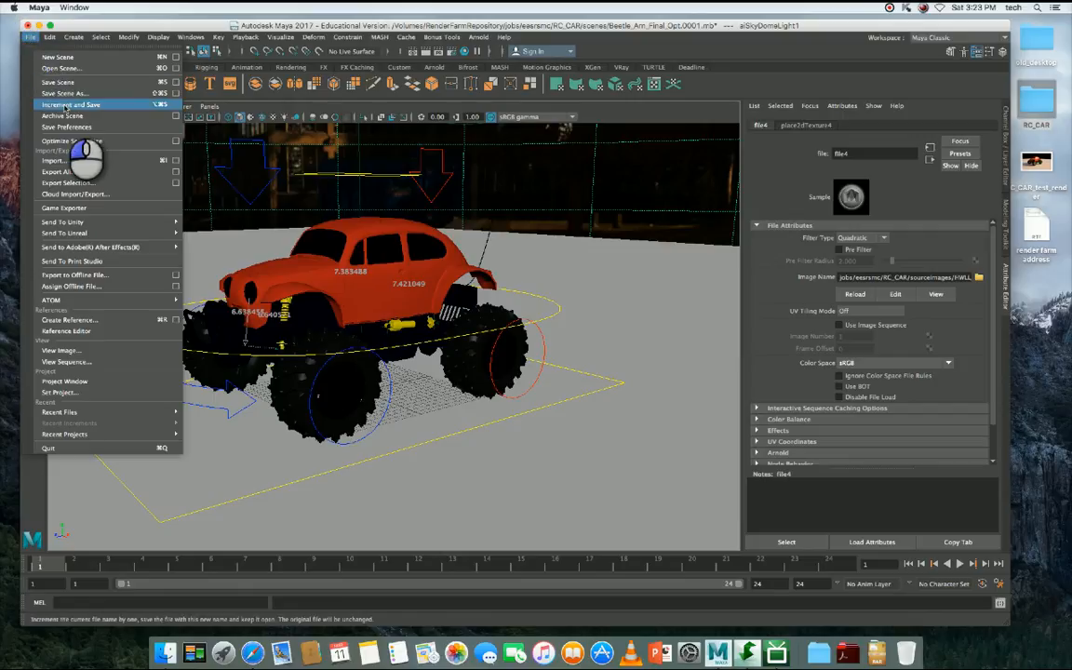
{"action": "left_click", "coordinate": [68, 105]}
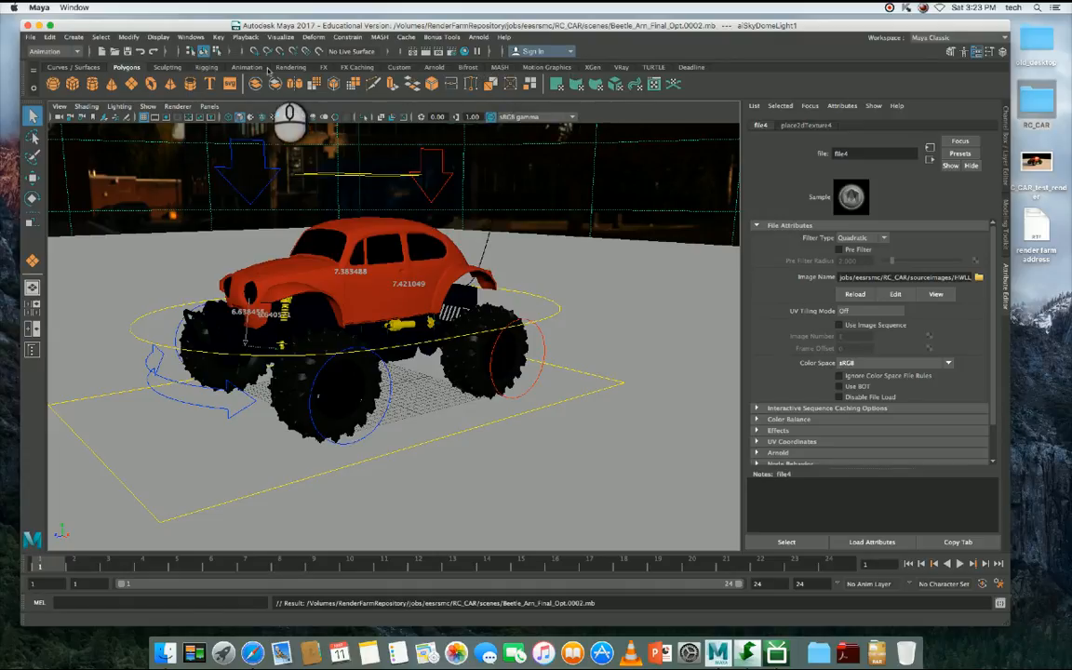
- Inspect the Deadline shelf for its submission tool and compare it with the TURTLE shelf
{"action": "left_click", "coordinate": [687, 66]}
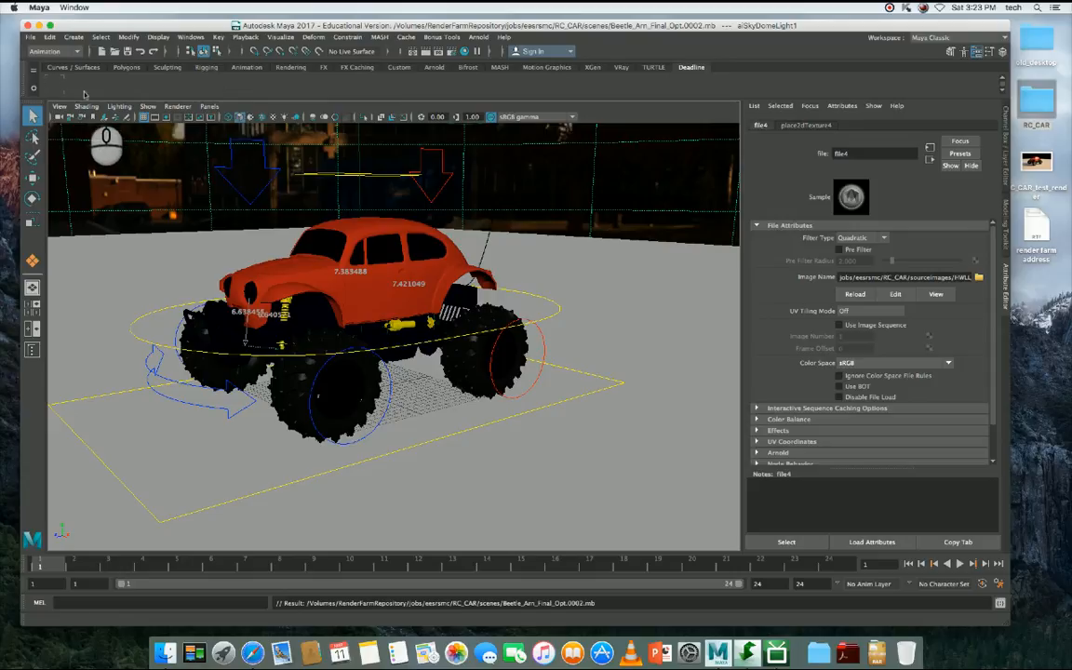
{"action": "left_click", "coordinate": [655, 67]}
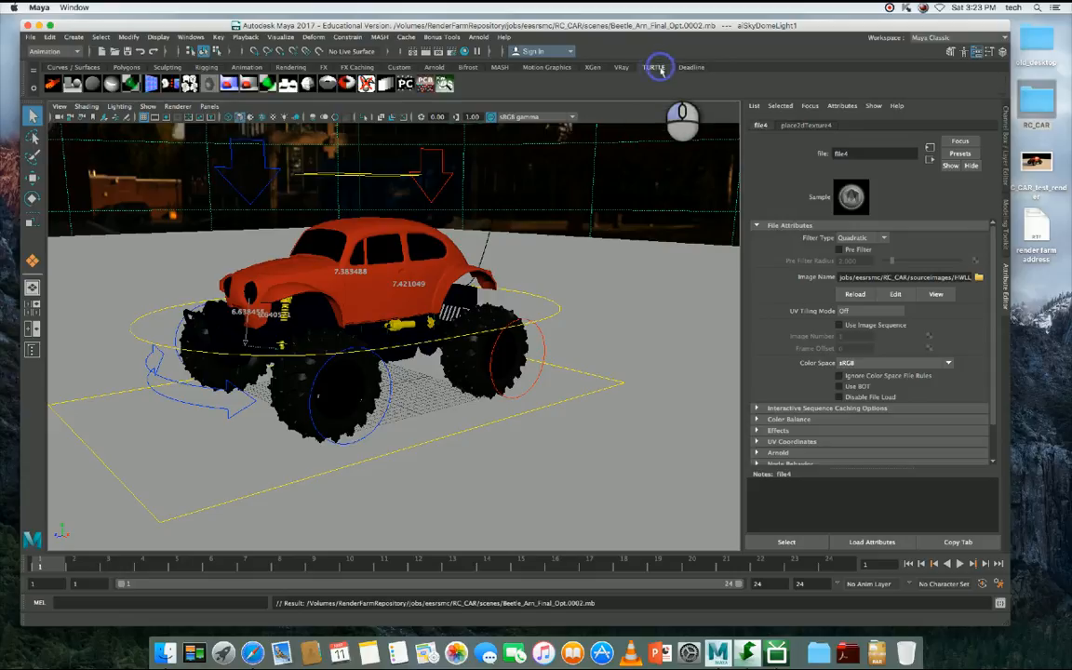
{"action": "left_click", "coordinate": [690, 67]}
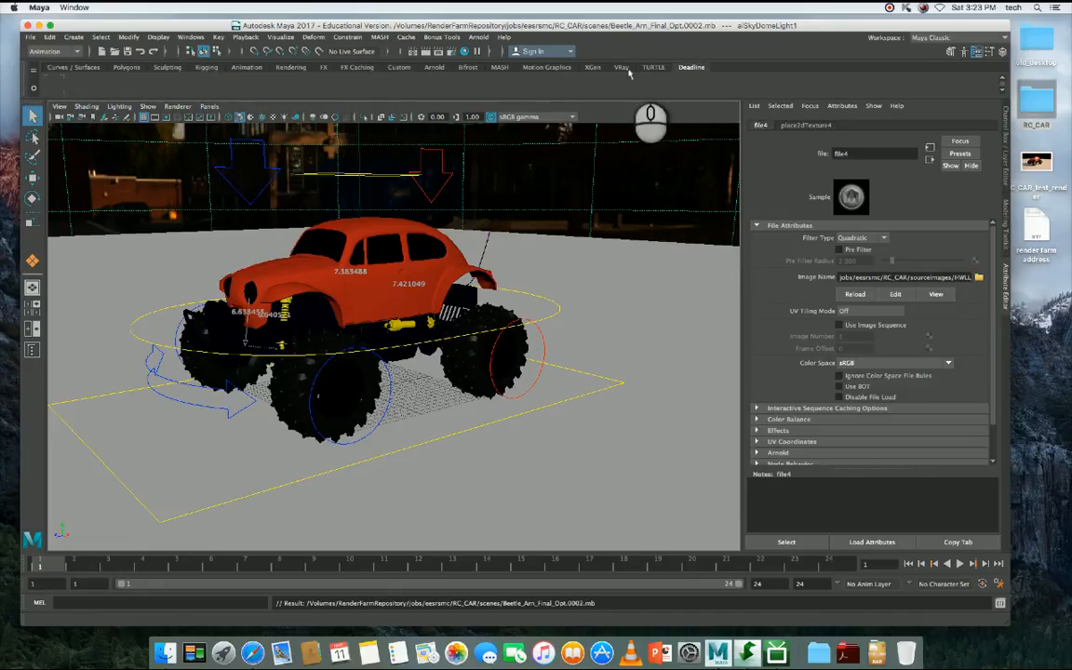
{"action": "left_click", "coordinate": [659, 67]}
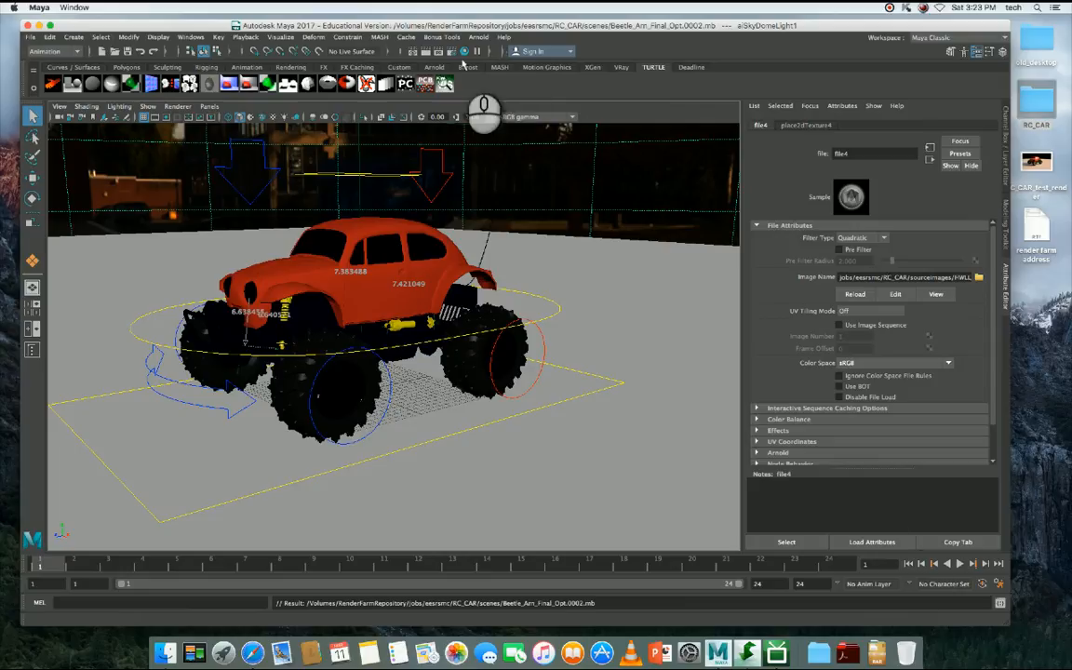
- Open the Script Editor and enlarge its window so the output and MEL script are readable
{"action": "left_click", "coordinate": [999, 603]}
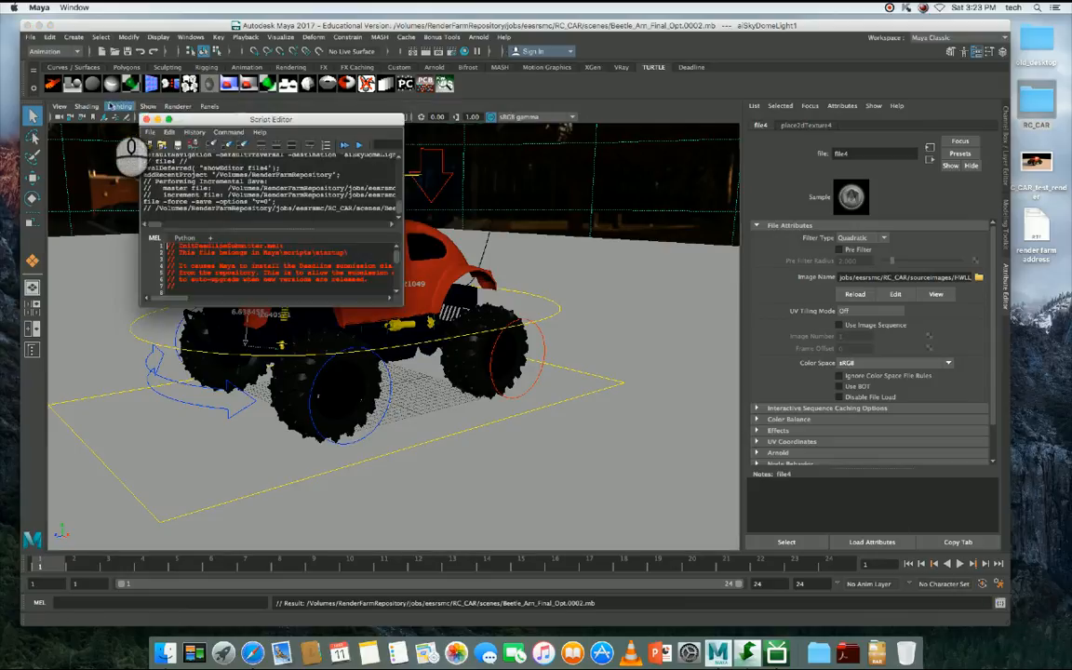
{"action": "left_click", "coordinate": [146, 120]}
{"action": "left_click", "coordinate": [192, 38]}
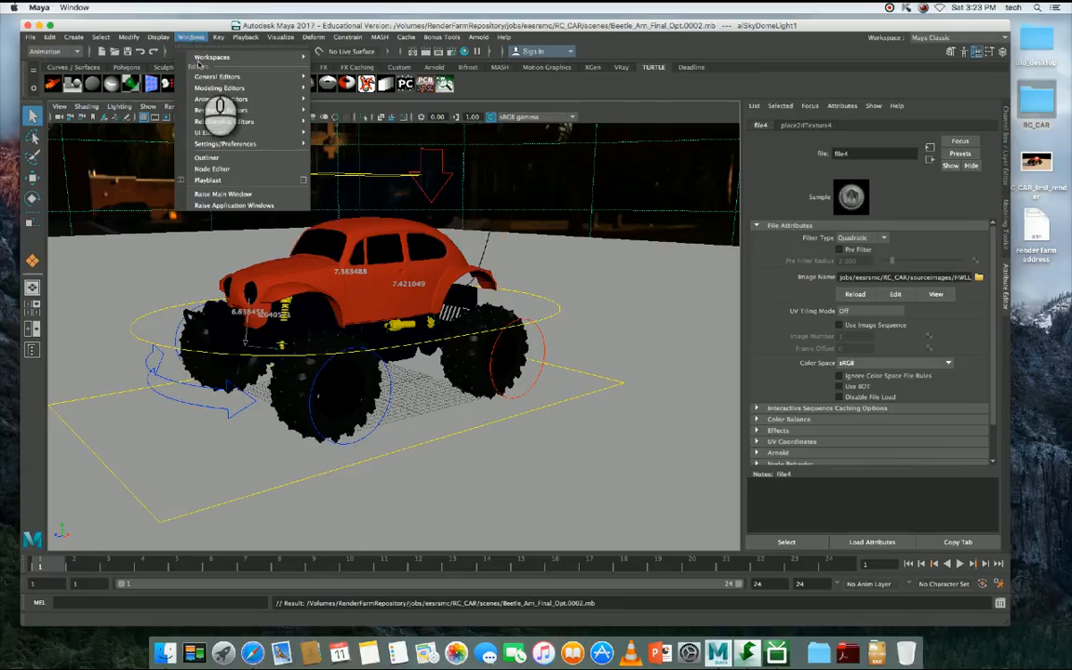
{"action": "mouse_move", "coordinate": [206, 75]}
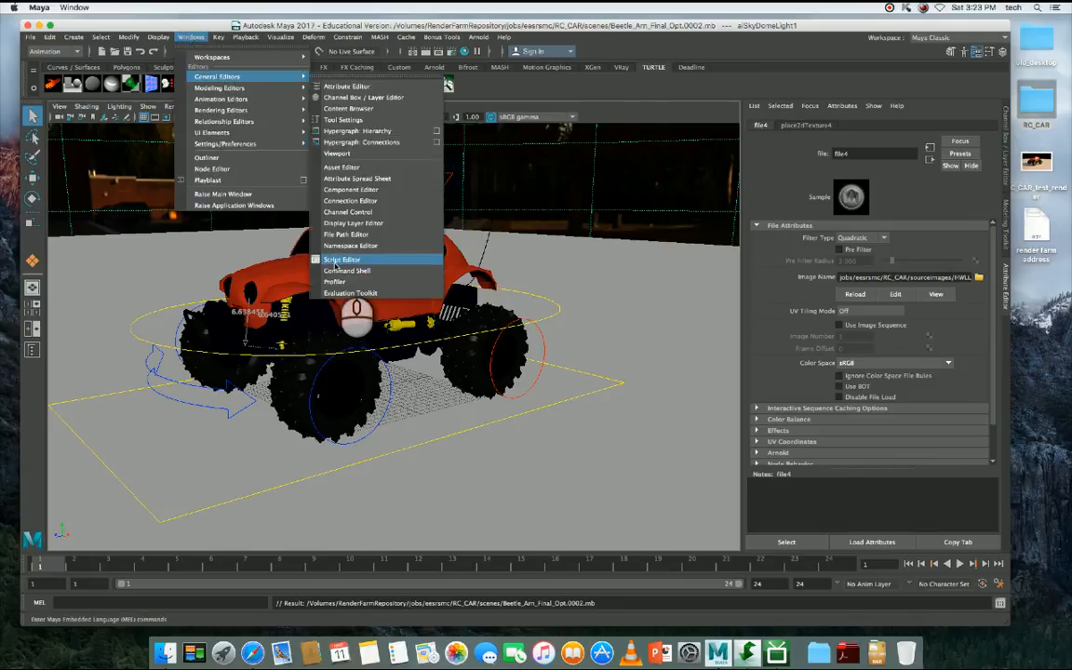
{"action": "left_click", "coordinate": [335, 261]}
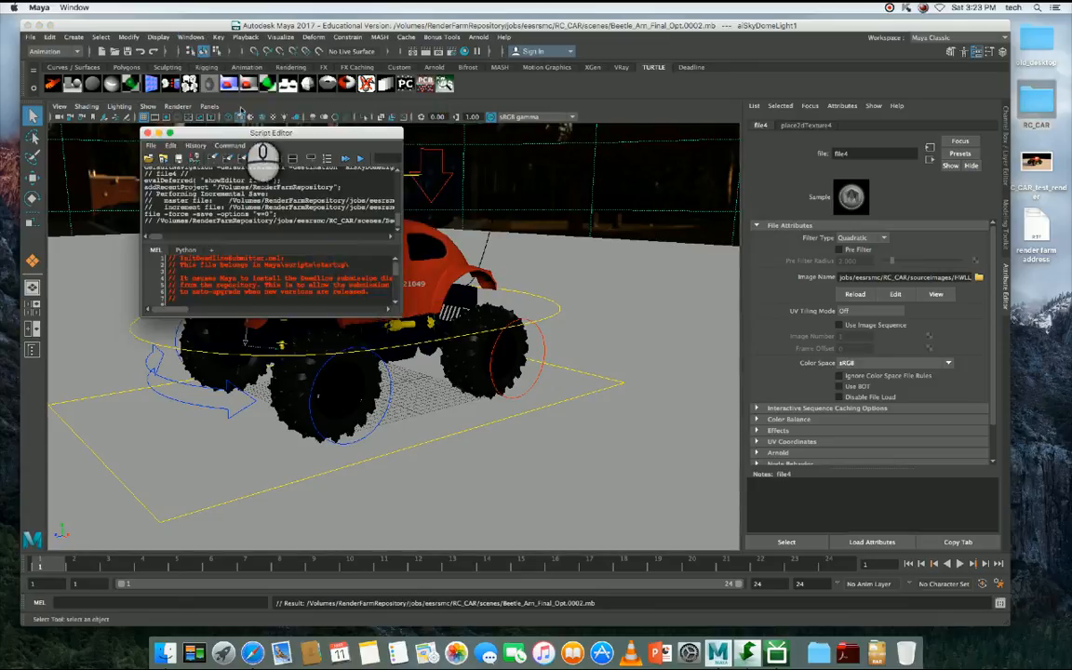
{"action": "left_click_drag", "start_coordinate": [269, 133], "coordinate": [246, 94]}
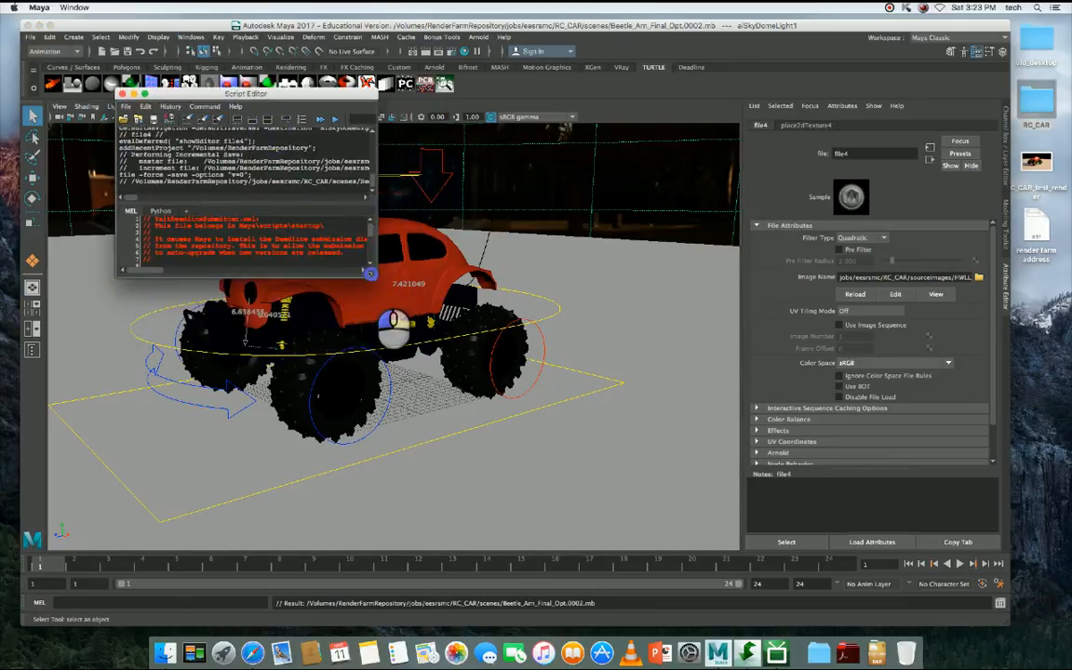
{"action": "left_click_drag", "start_coordinate": [376, 276], "coordinate": [656, 439]}
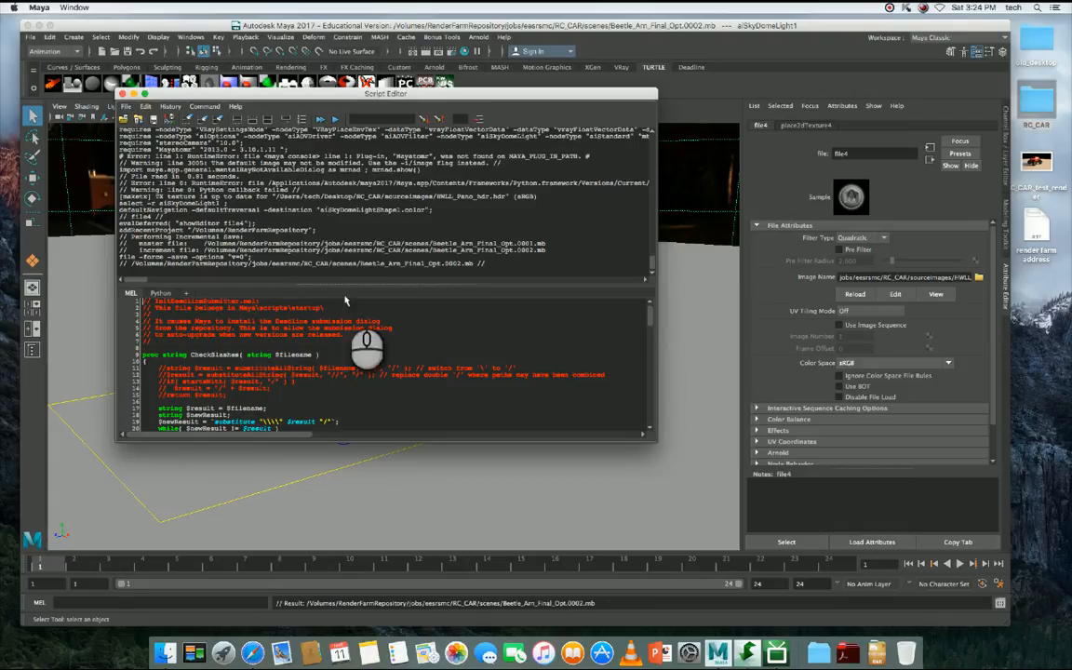
- Start loading a script into the Script Editor and preview the render farm address note on the desktop
{"action": "left_click", "coordinate": [126, 106]}
{"action": "left_click", "coordinate": [142, 127]}
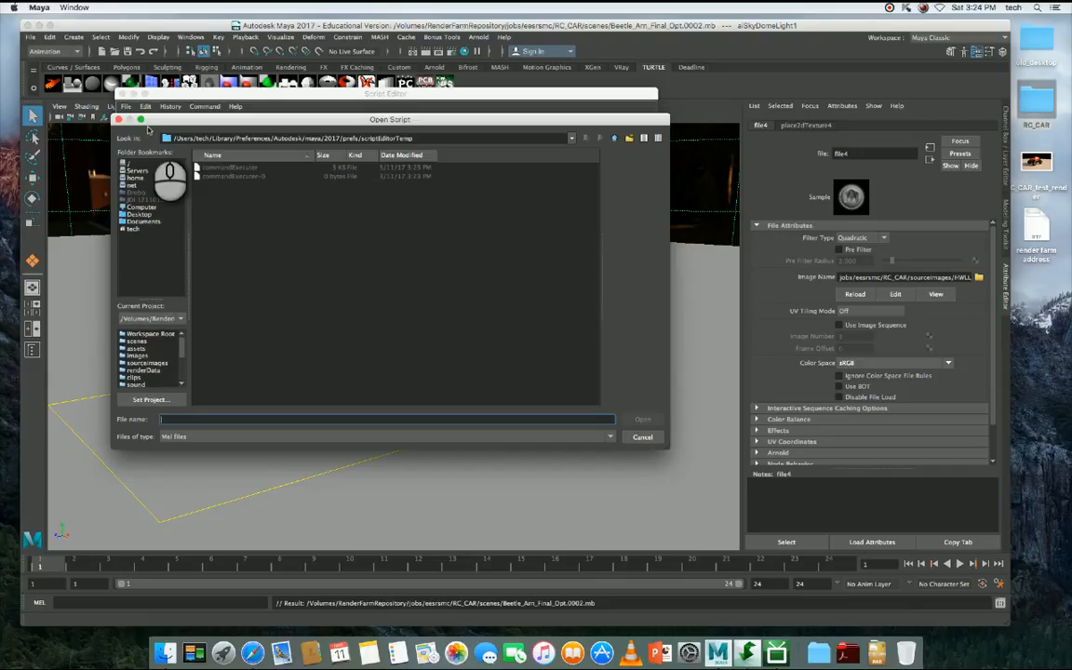
{"action": "left_click", "coordinate": [1035, 228]}
{"action": "key", "text": "space"}
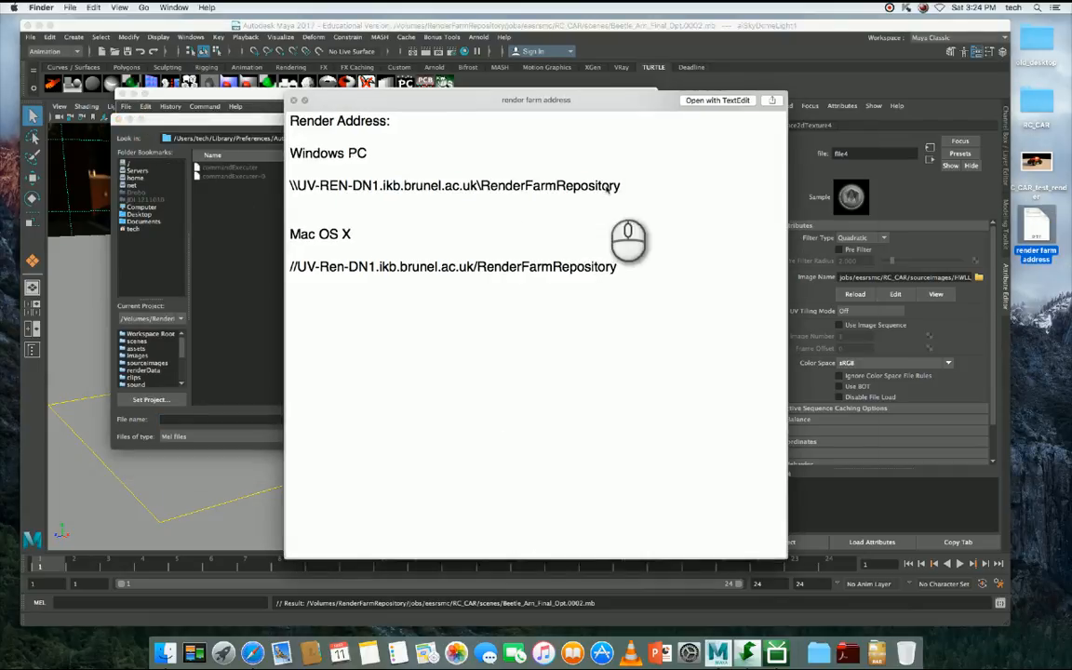
{"action": "key", "text": "space"}
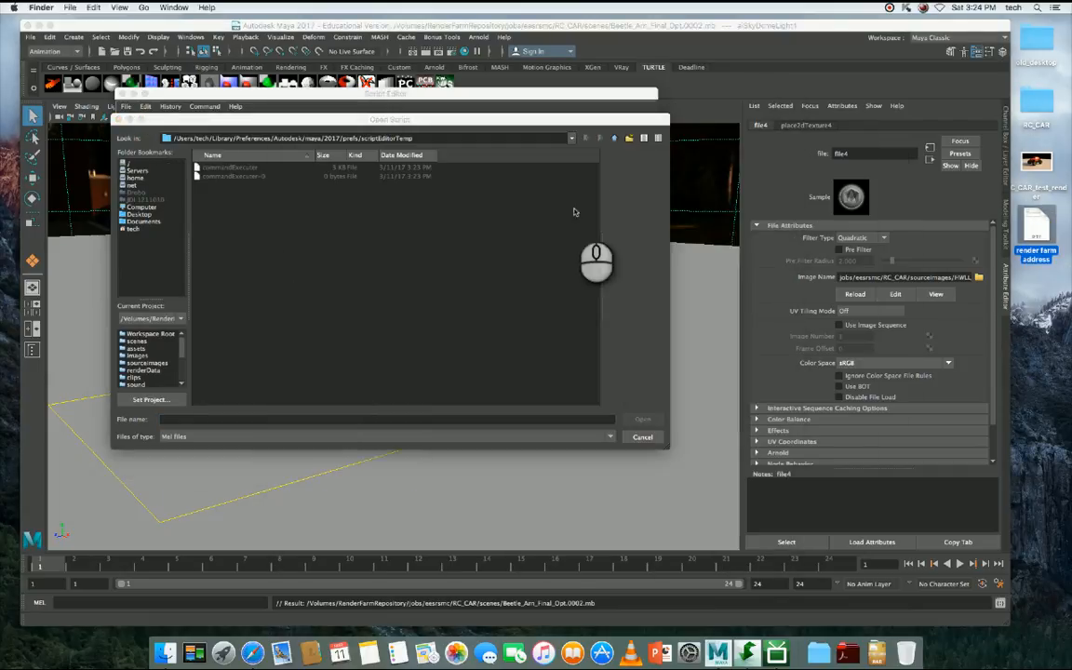
- Set the script browser's current project to the RC_CAR project stored under jobs in the RenderFarmRepository
{"action": "left_click", "coordinate": [154, 319]}
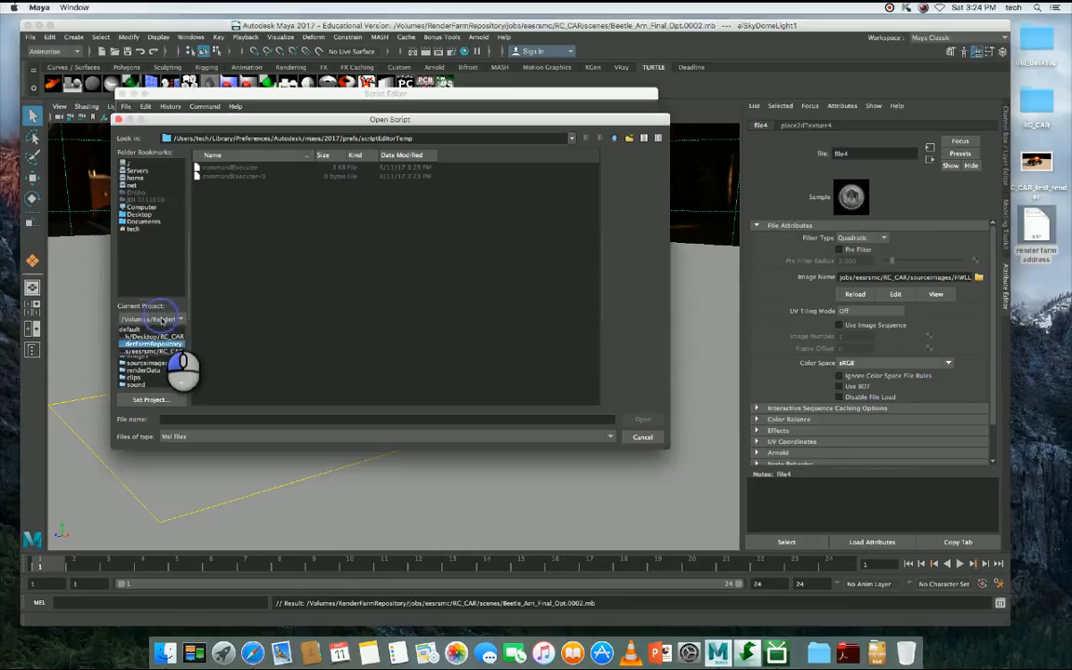
{"action": "left_click", "coordinate": [160, 343]}
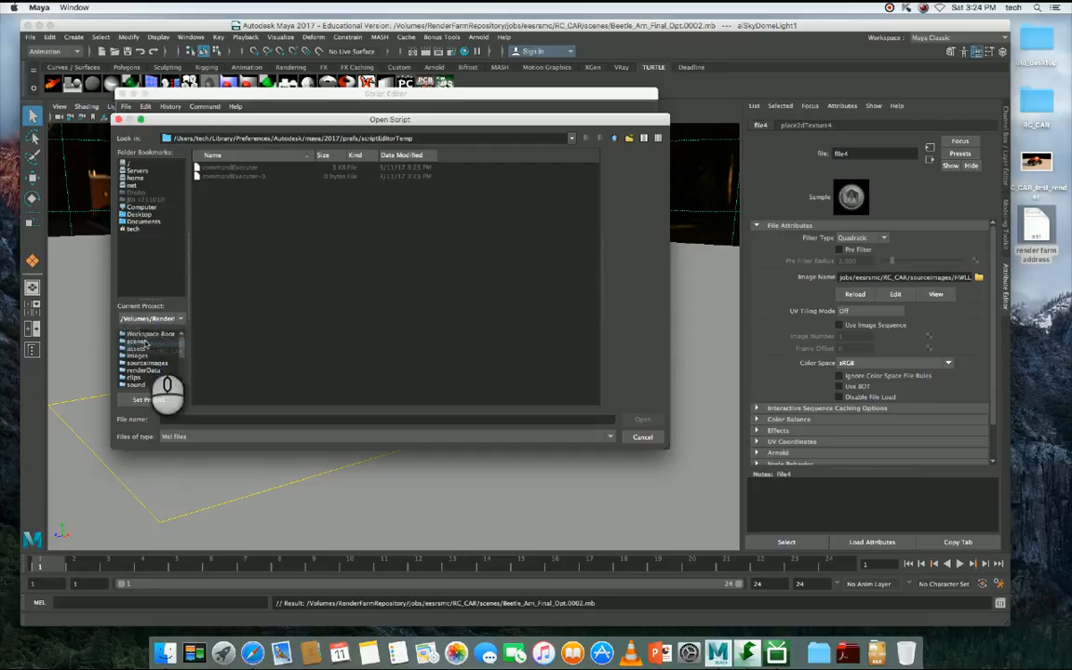
{"action": "left_click", "coordinate": [149, 318]}
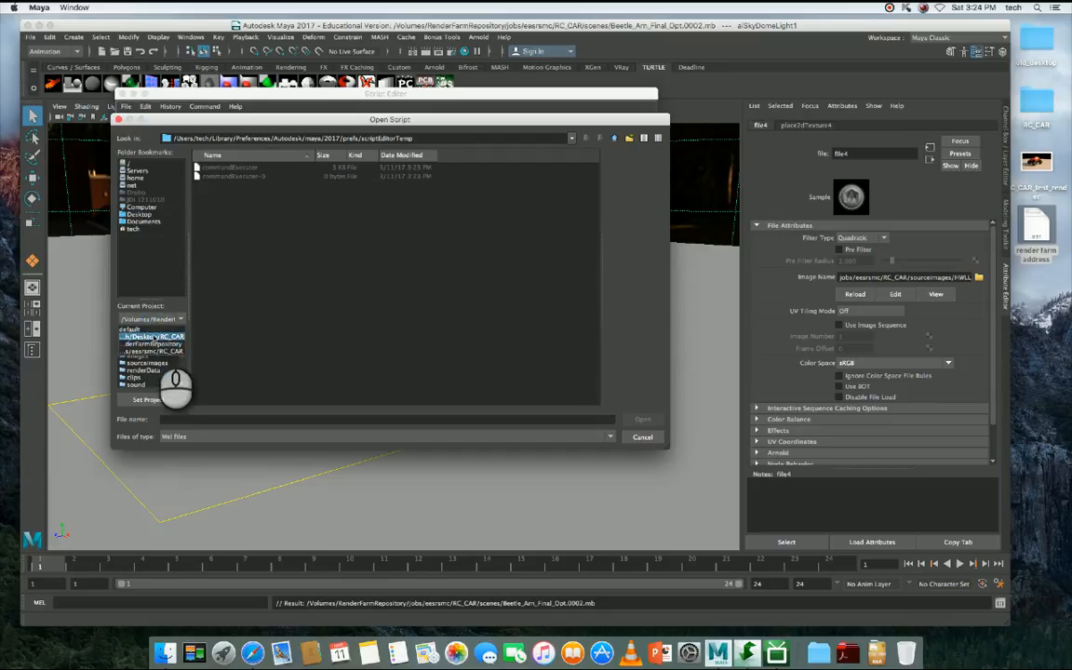
{"action": "left_click", "coordinate": [154, 337]}
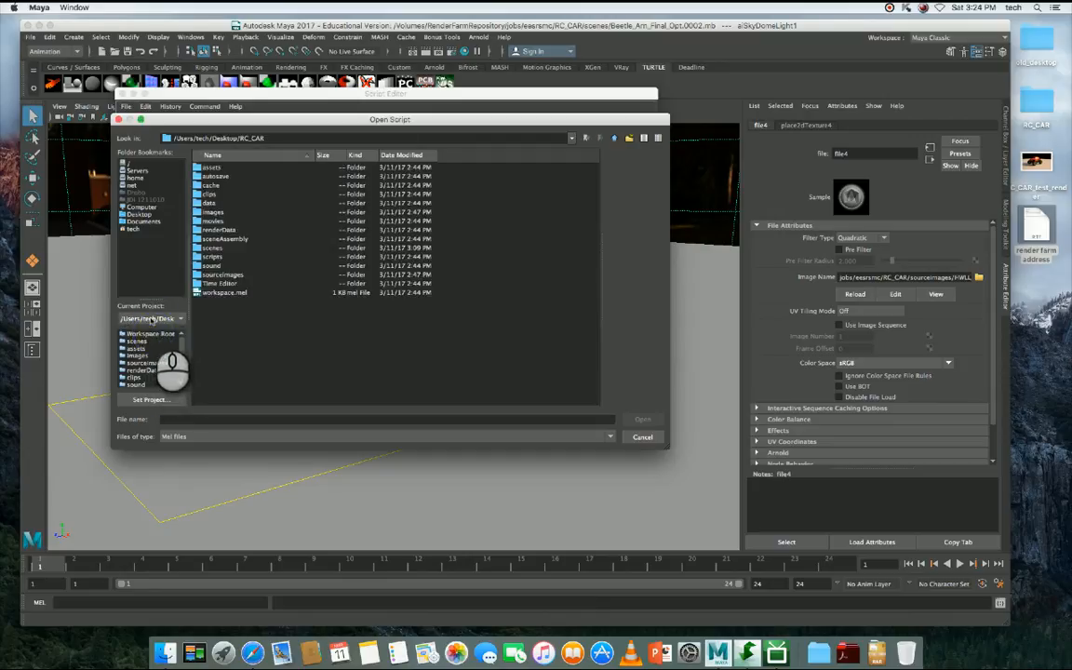
{"action": "left_click", "coordinate": [149, 318]}
{"action": "left_click", "coordinate": [151, 352]}
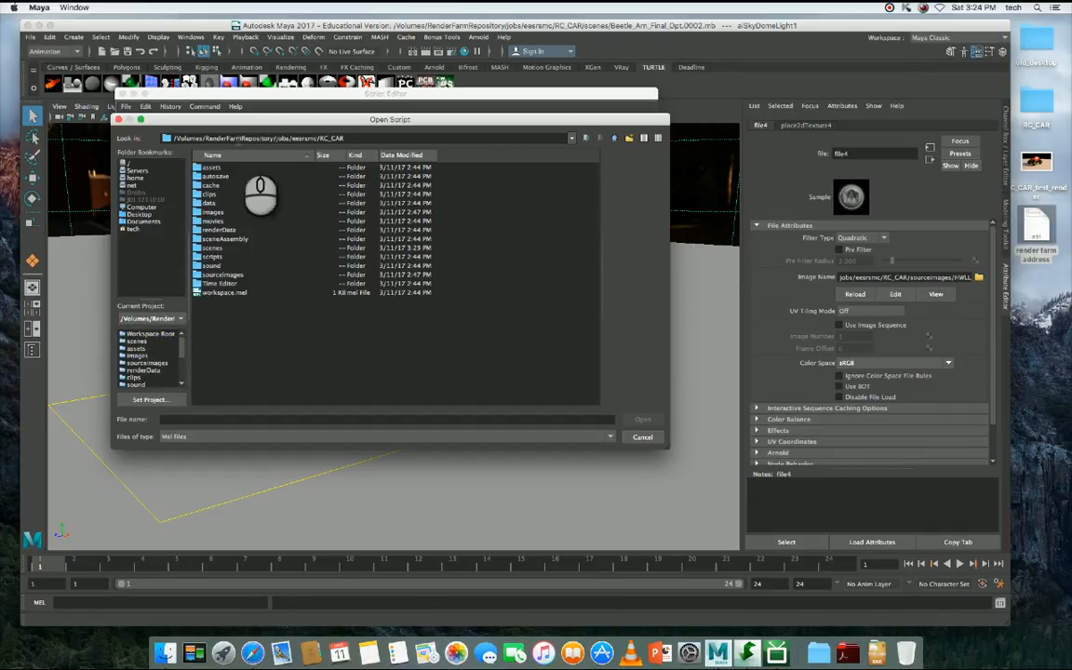
- Go up to the RenderFarmRepository root folder and open its submission folder
{"action": "left_click", "coordinate": [615, 138]}
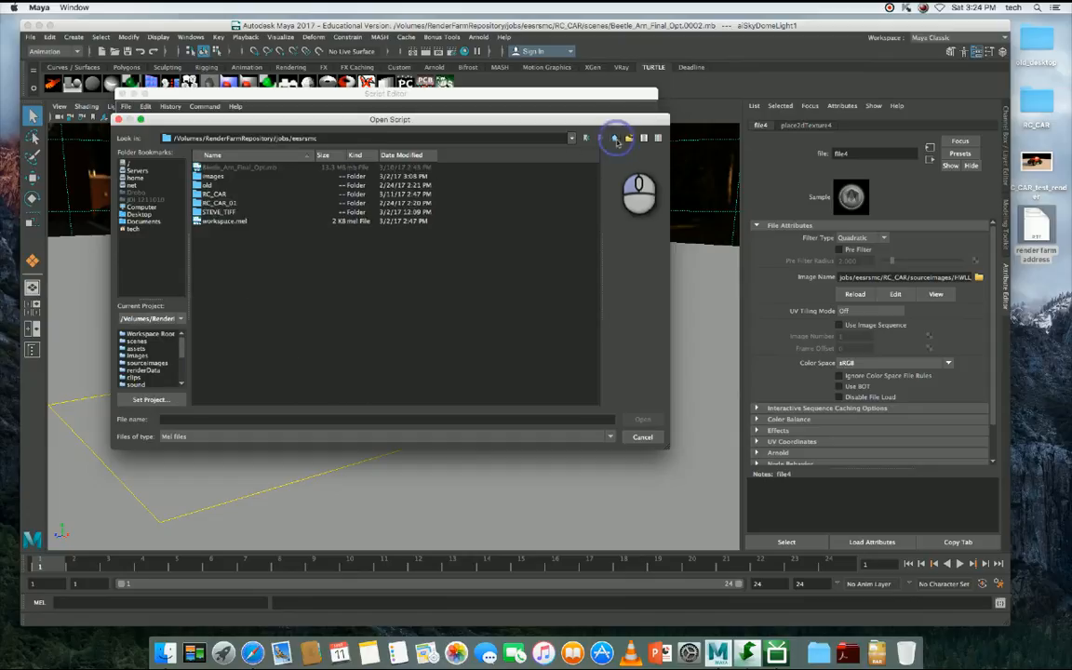
{"action": "left_click", "coordinate": [616, 137]}
{"action": "left_click", "coordinate": [615, 138]}
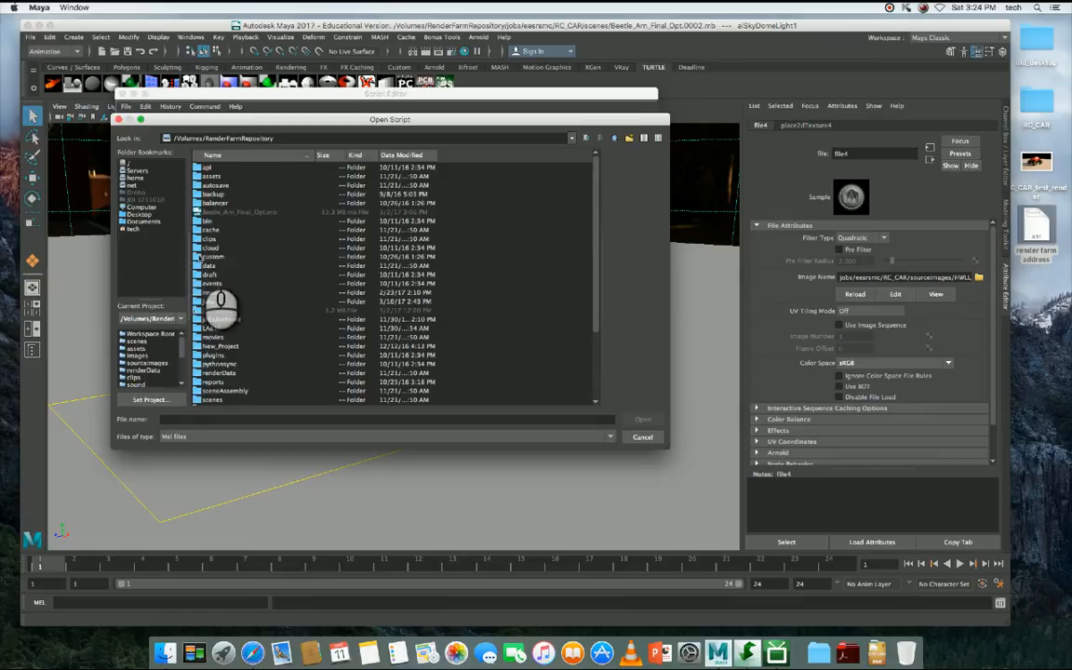
{"action": "left_click", "coordinate": [207, 301]}
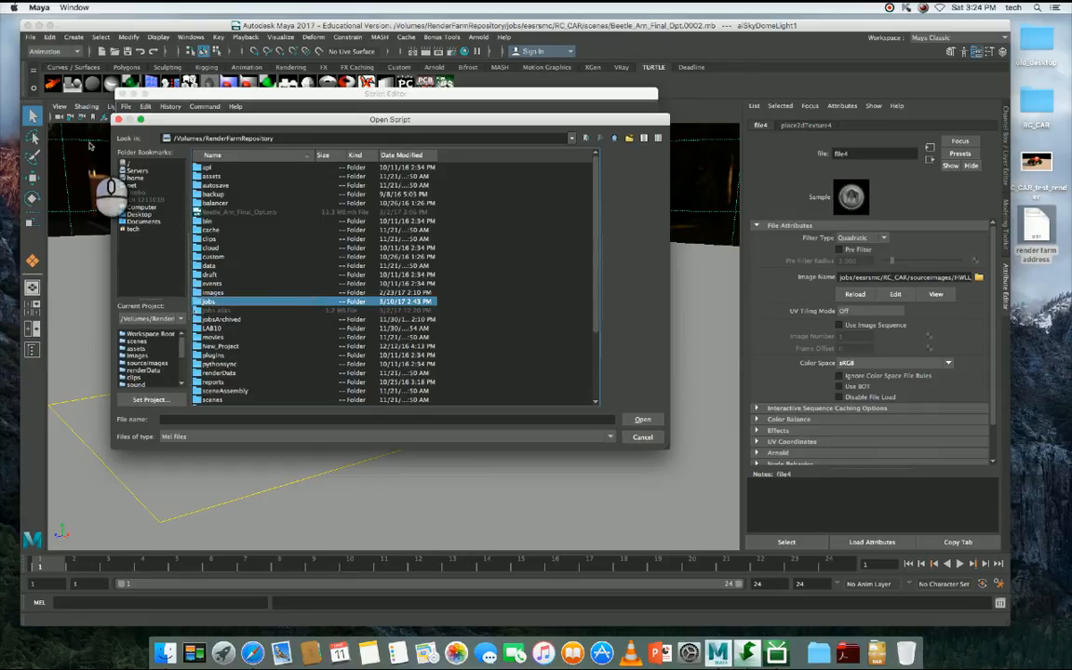
{"action": "scroll", "coordinate": [595, 189], "scroll_direction": "down", "scroll_amount": 5}
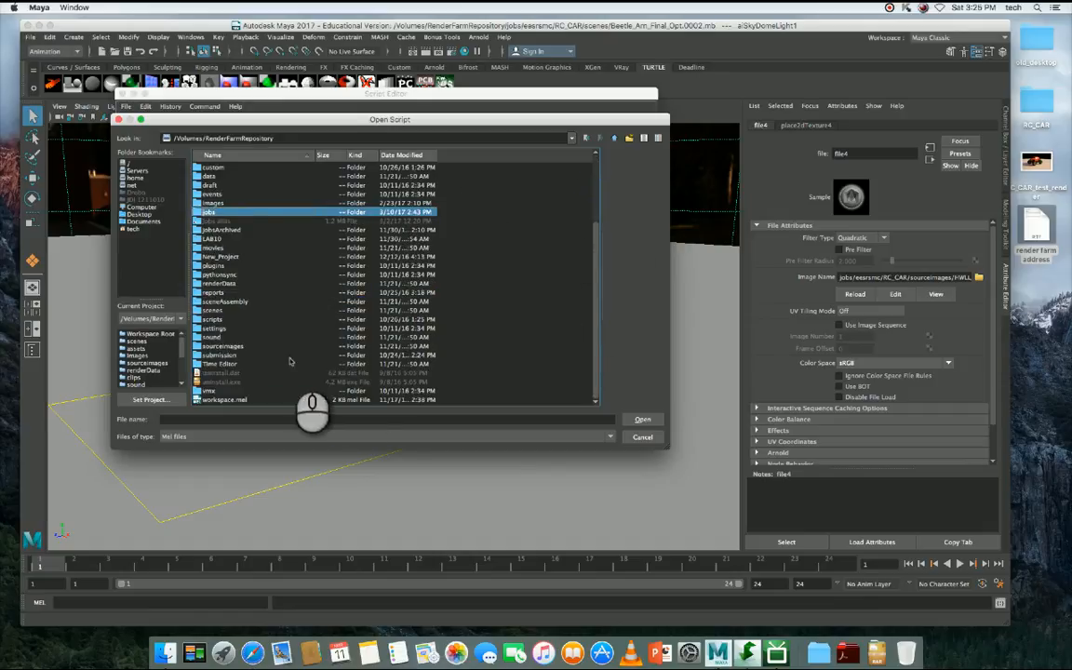
{"action": "left_click", "coordinate": [216, 355]}
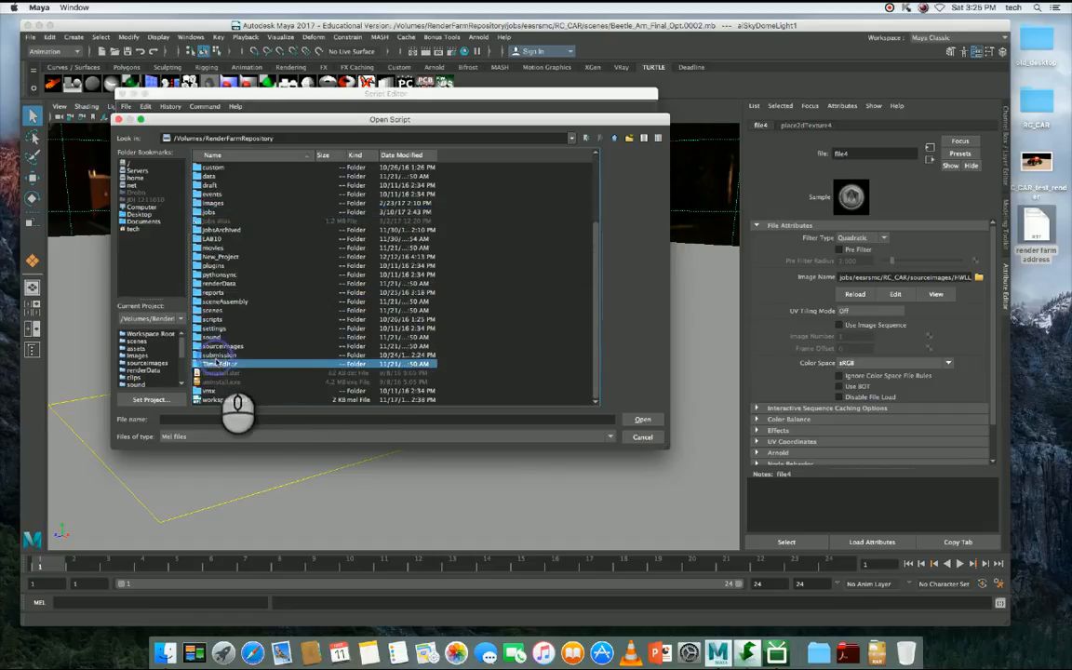
{"action": "double_click", "coordinate": [225, 355]}
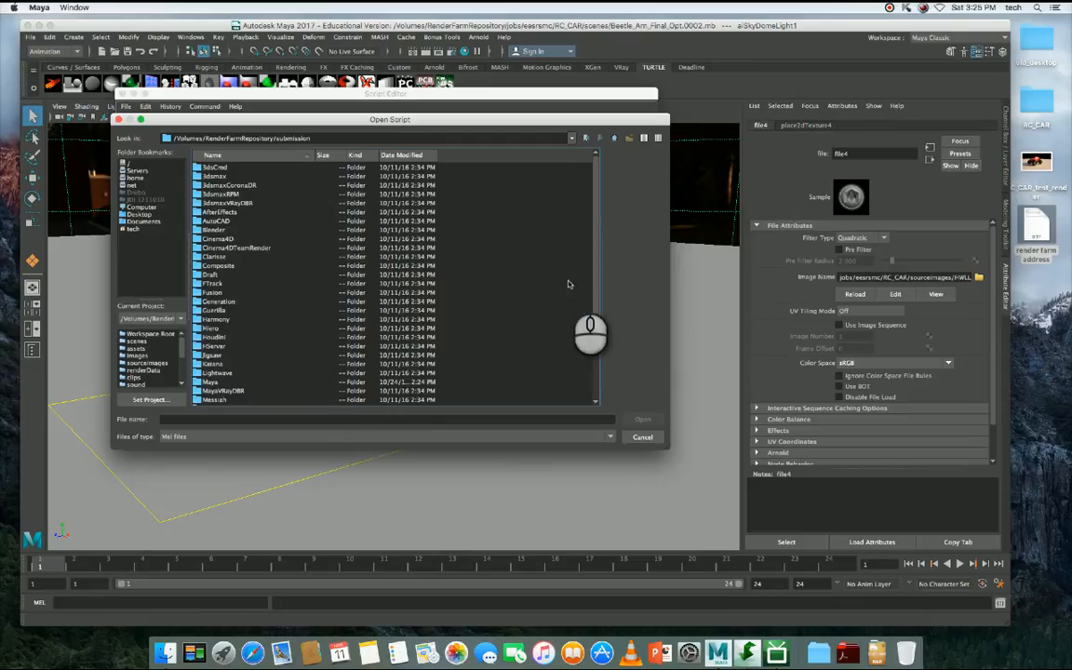
- Open the Maya folder within submission and go into its Client folder
{"action": "left_click_drag", "start_coordinate": [597, 229], "coordinate": [597, 284]}
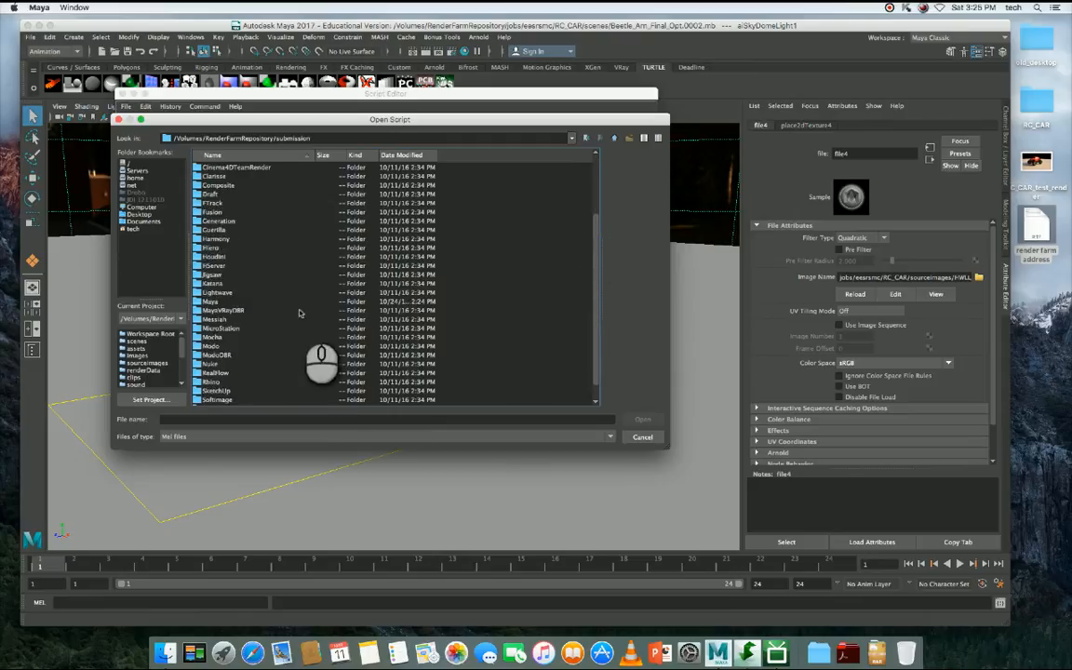
{"action": "left_click", "coordinate": [207, 303]}
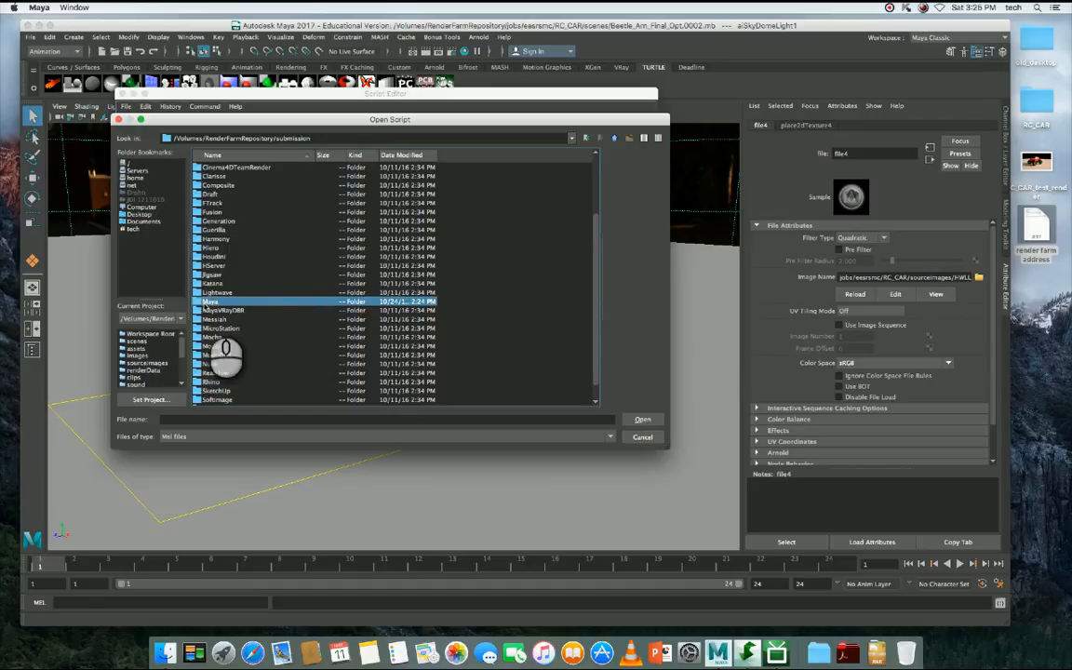
{"action": "left_click", "coordinate": [214, 364]}
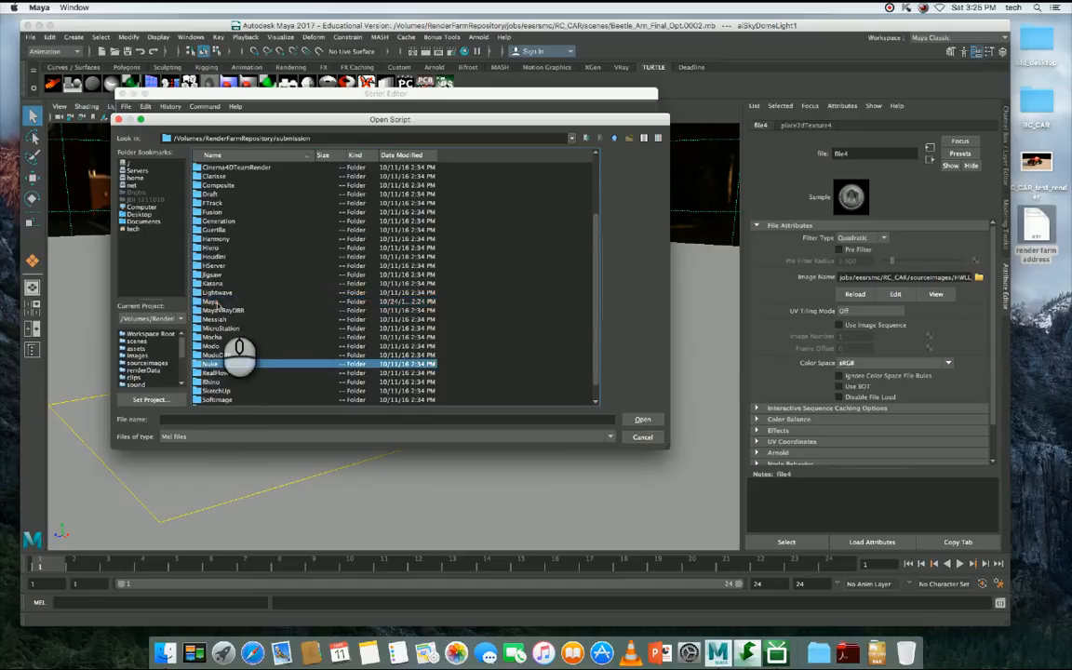
{"action": "left_click", "coordinate": [211, 303]}
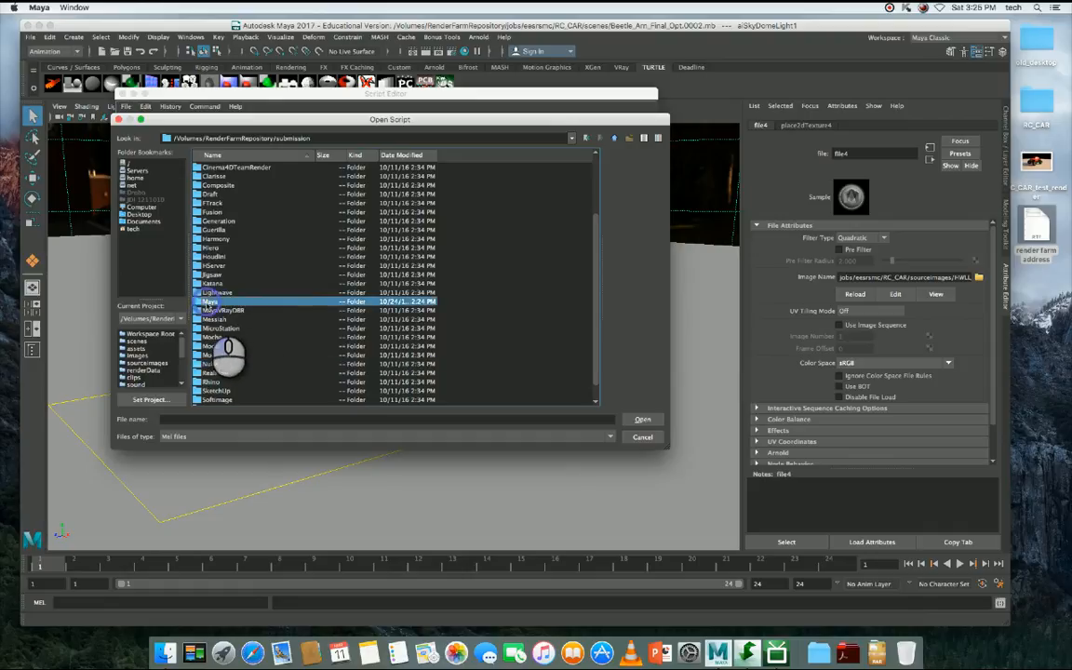
{"action": "double_click", "coordinate": [212, 303]}
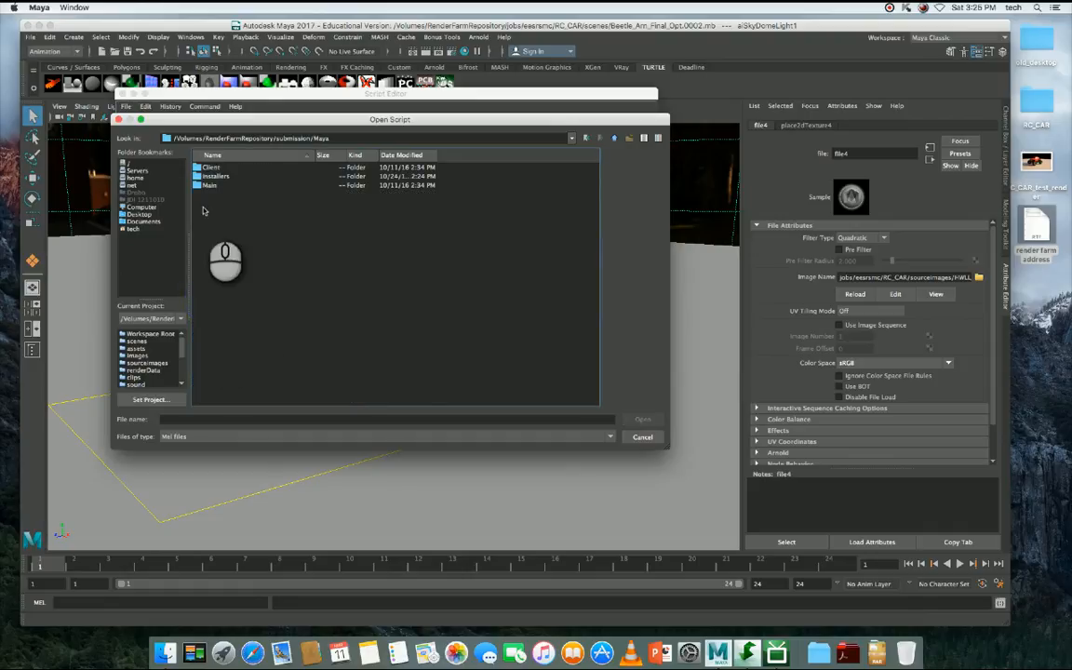
{"action": "left_click", "coordinate": [209, 169]}
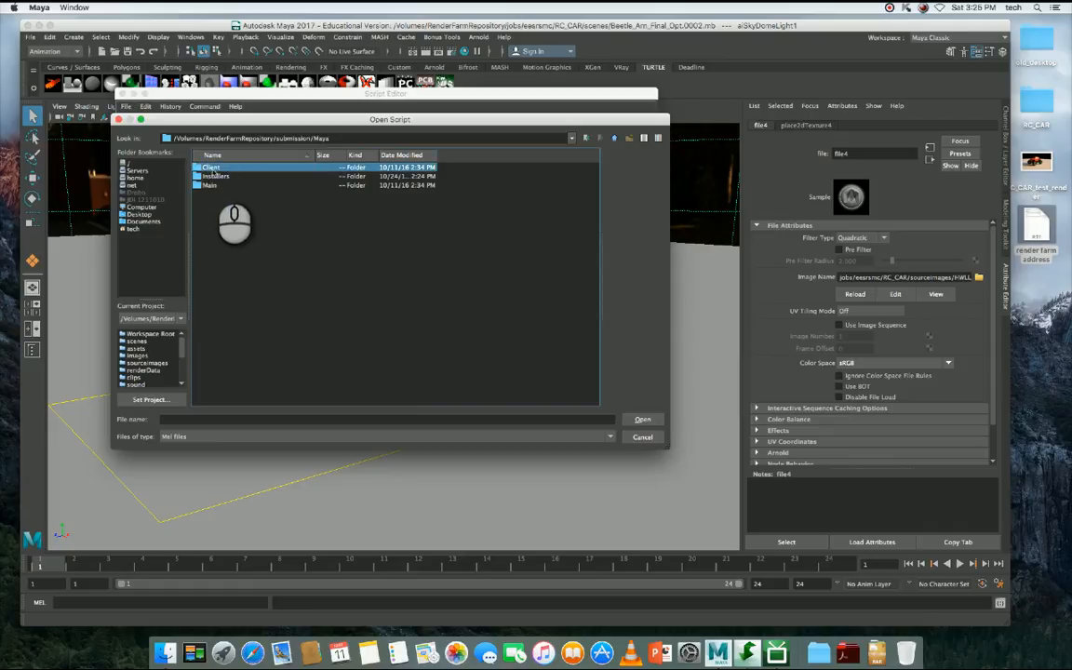
{"action": "double_click", "coordinate": [211, 169]}
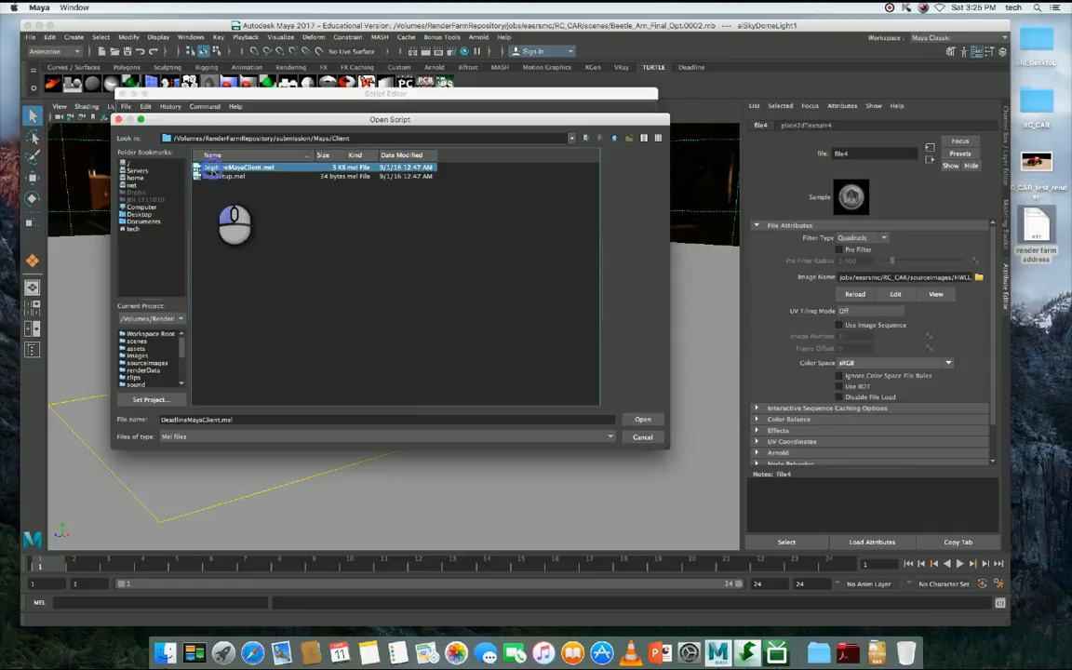
- Load DeadlineMayaClient.mel from the Client folder into the Script Editor
{"action": "left_click", "coordinate": [238, 177]}
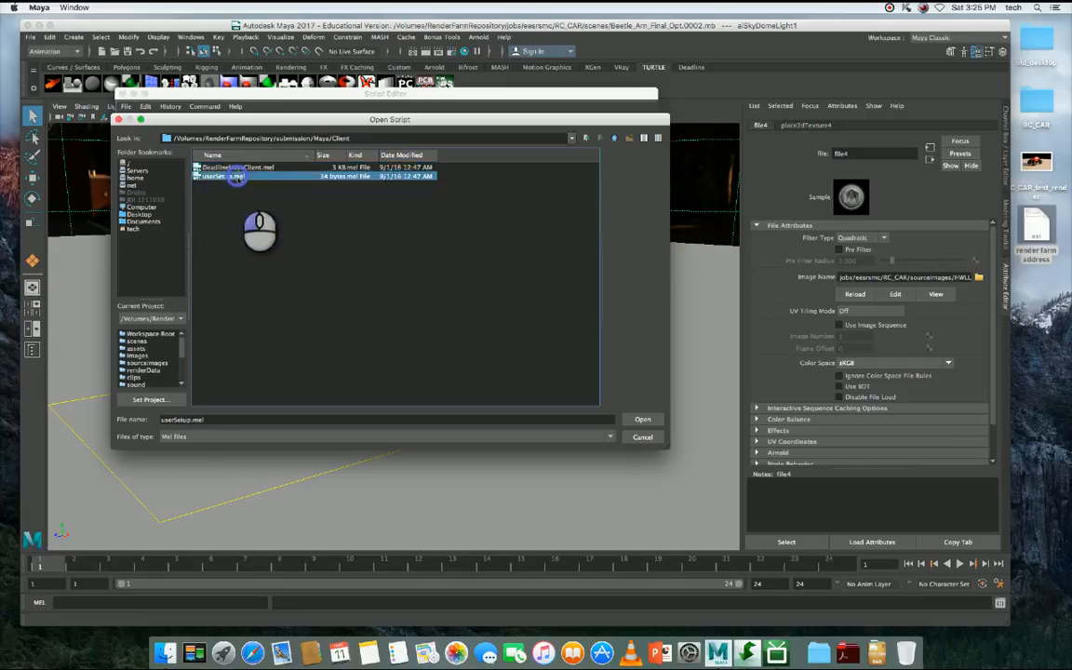
{"action": "left_click", "coordinate": [241, 169]}
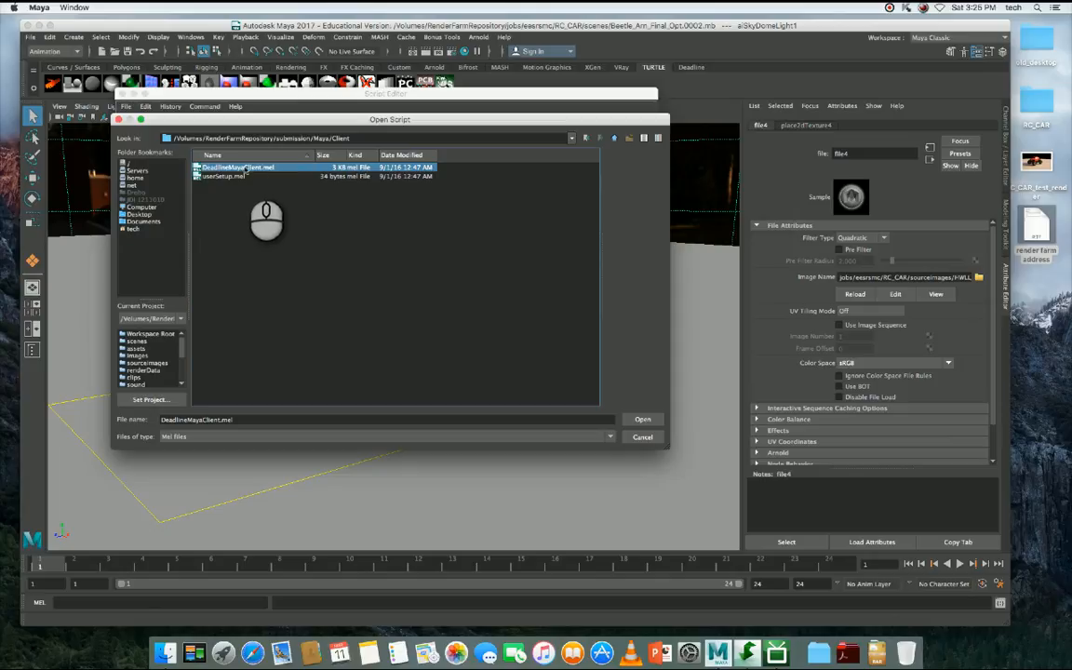
{"action": "double_click", "coordinate": [345, 168]}
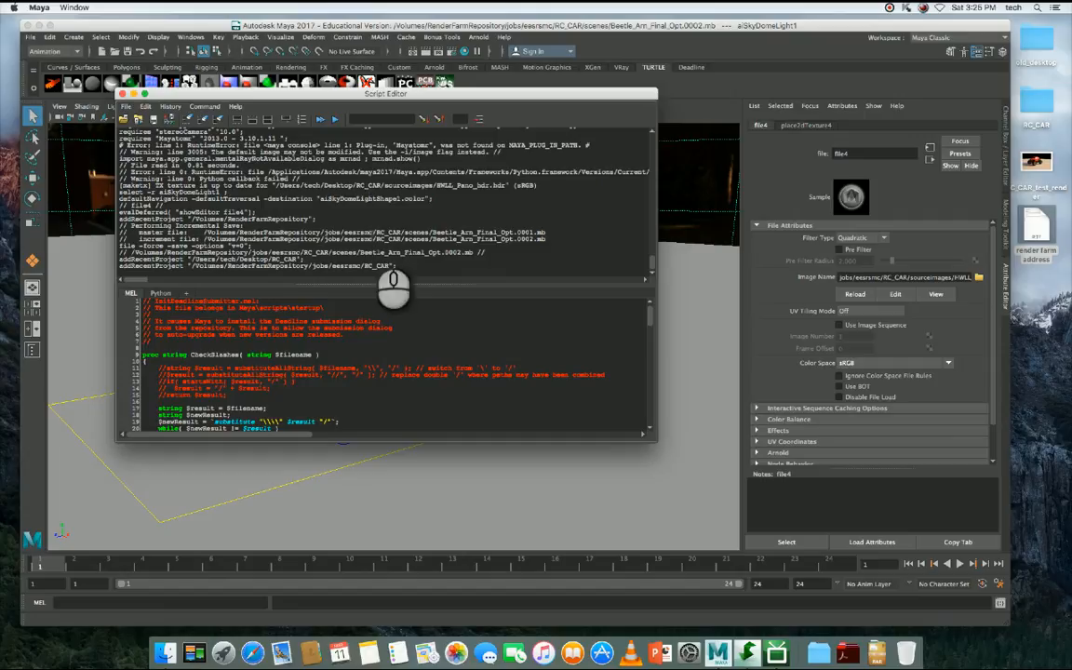
- Select the entire MEL script in the Script Editor and execute it to install the Deadline submission tool
{"action": "left_click_drag", "start_coordinate": [206, 311], "coordinate": [331, 386]}
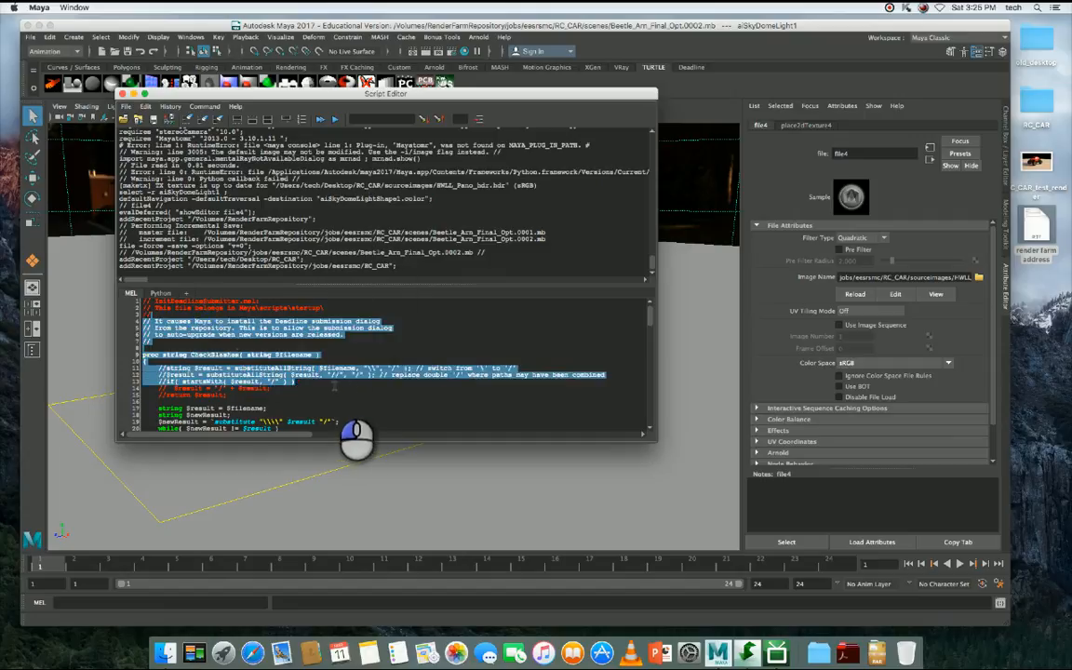
{"action": "left_click", "coordinate": [350, 349]}
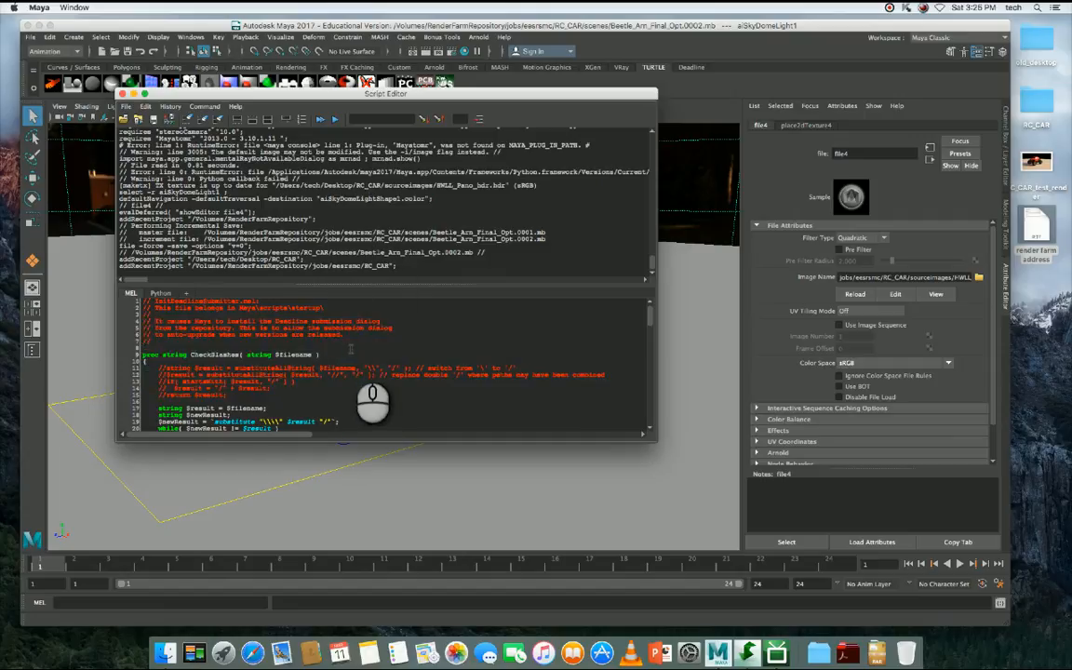
{"action": "left_click_drag", "start_coordinate": [163, 307], "coordinate": [196, 355]}
{"action": "left_click", "coordinate": [185, 307]}
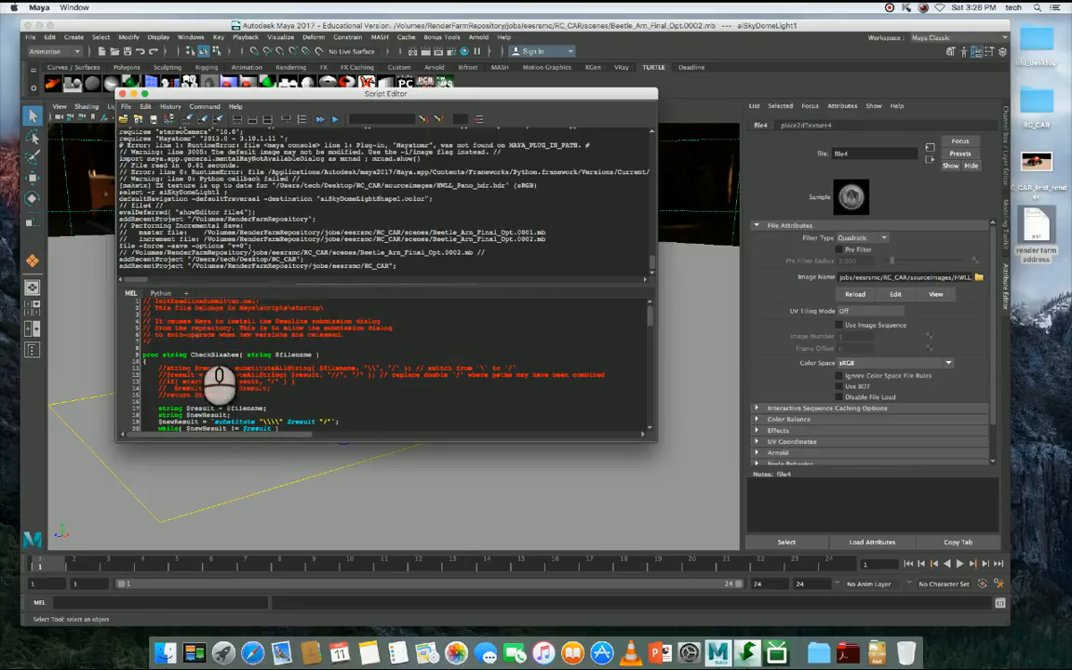
{"action": "left_click", "coordinate": [145, 106]}
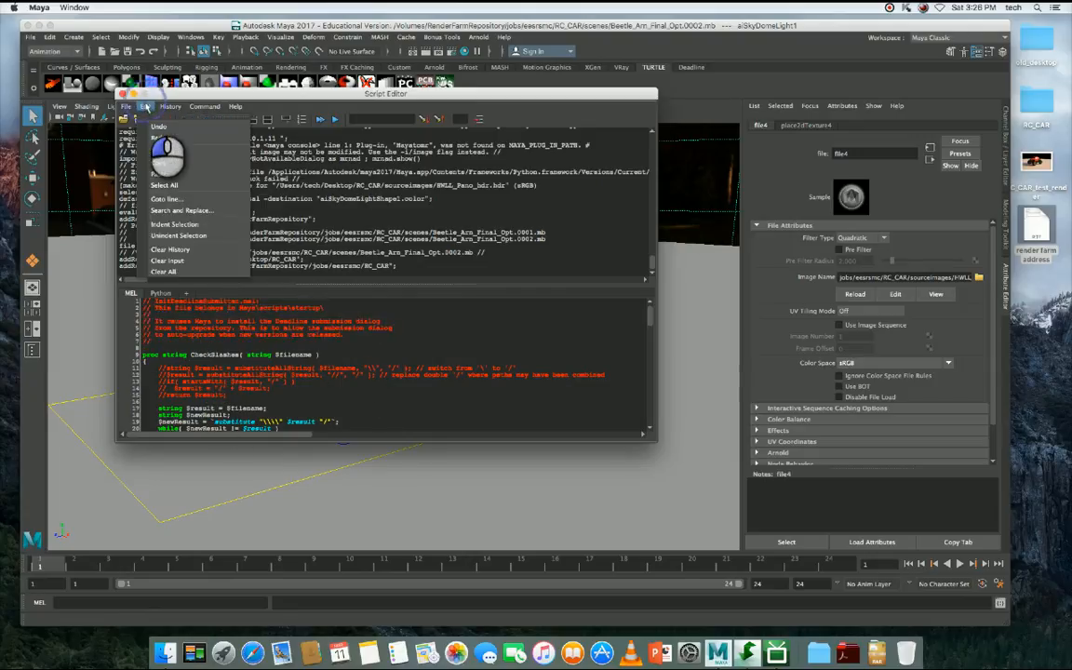
{"action": "left_click", "coordinate": [164, 186]}
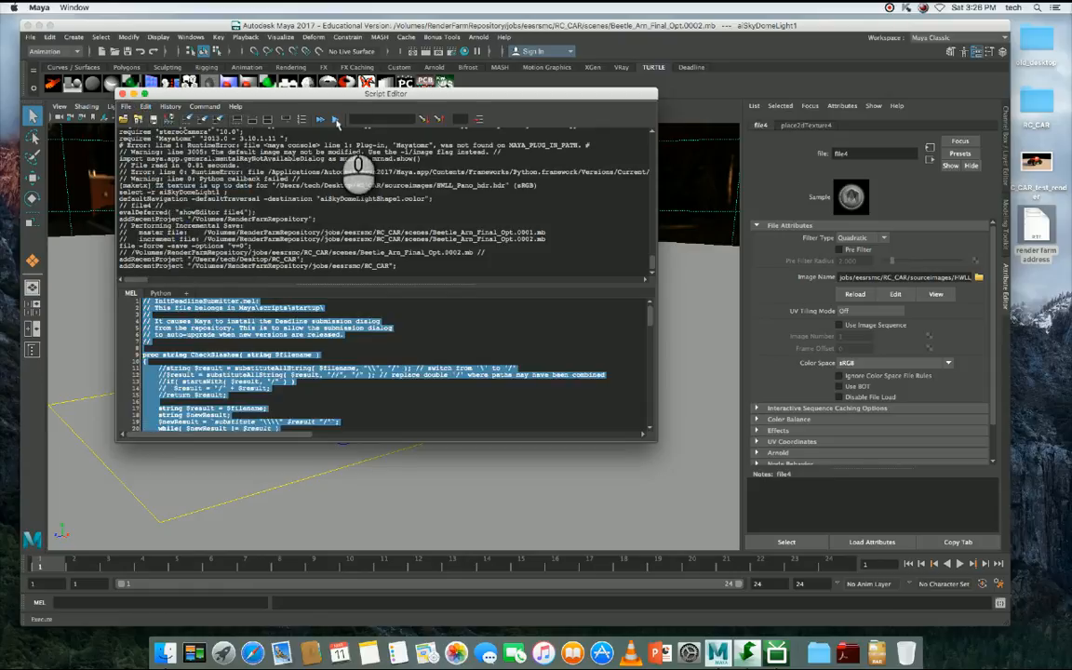
{"action": "left_click", "coordinate": [336, 120]}
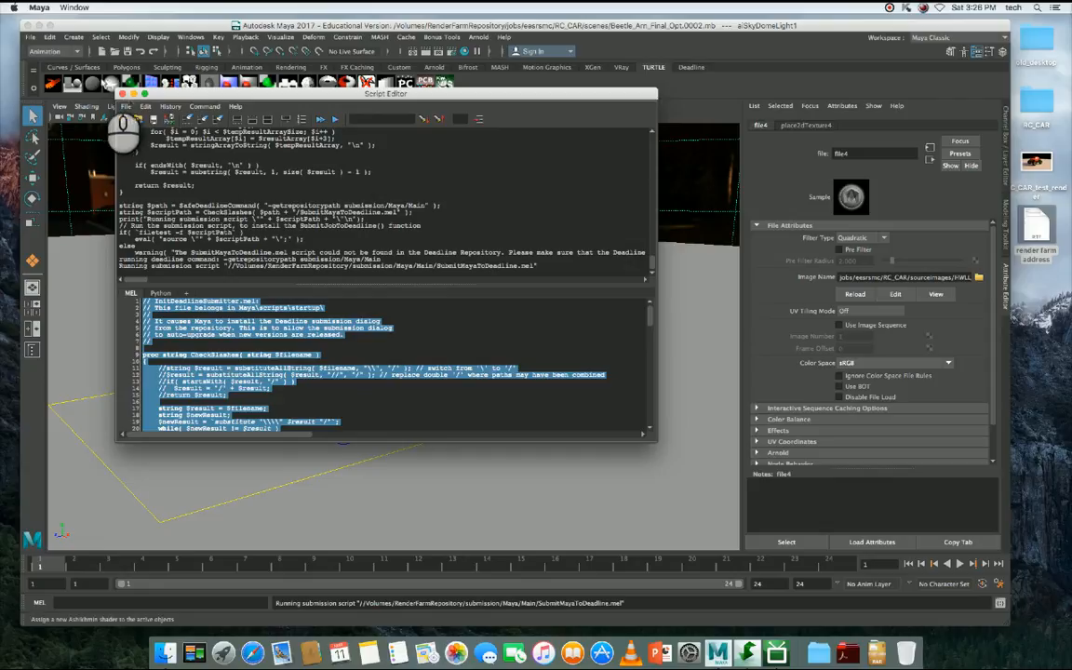
- Close the Script Editor and launch the Deadline shelf's submission tool to show the Submit Job To Deadline window
{"action": "left_click", "coordinate": [120, 94]}
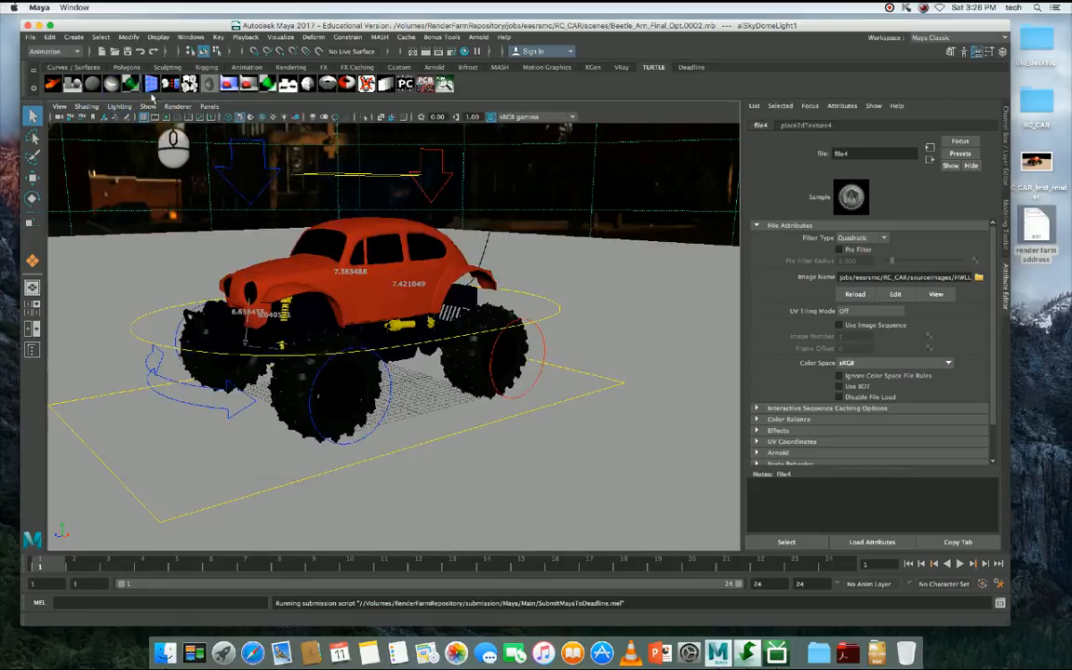
{"action": "left_click", "coordinate": [691, 68]}
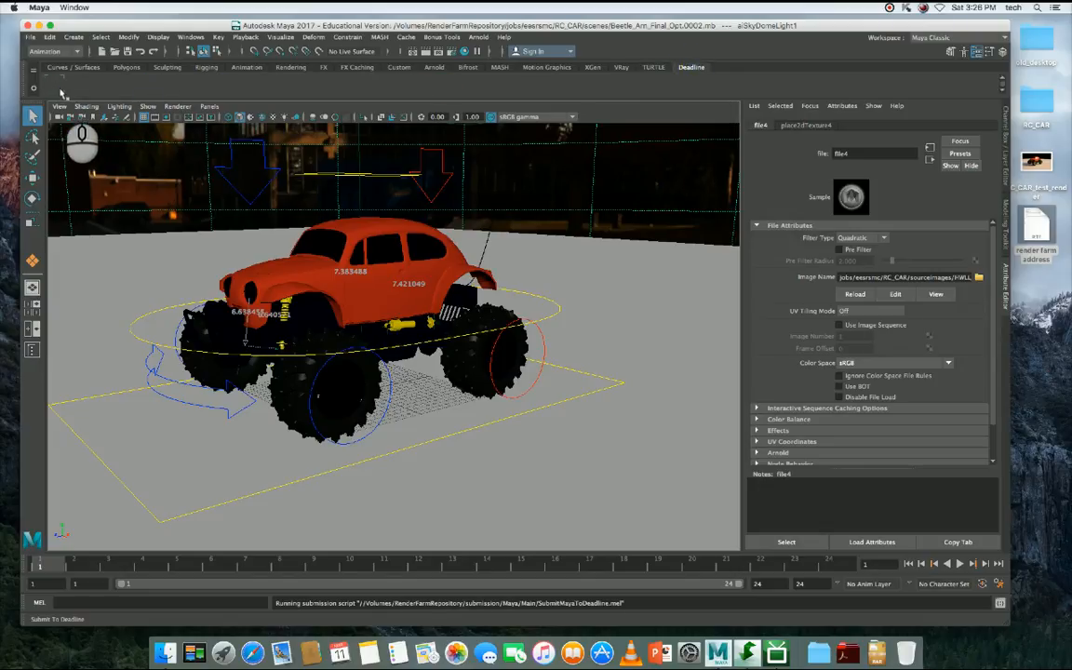
{"action": "left_click", "coordinate": [56, 86]}
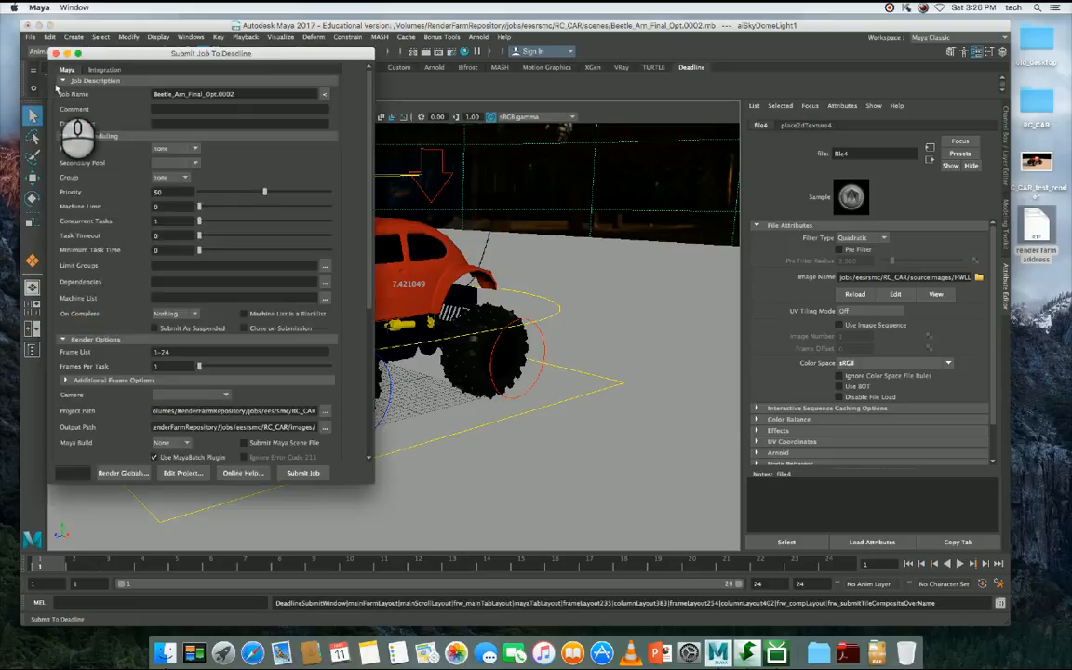
{"action": "left_click", "coordinate": [57, 53]}
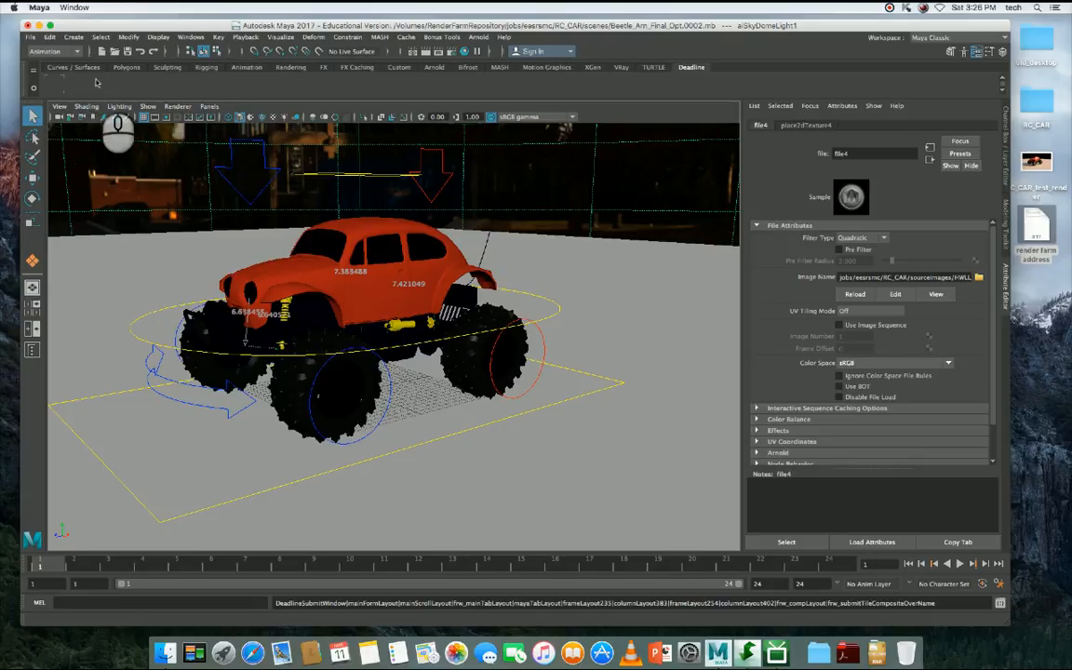
{"action": "left_click", "coordinate": [694, 68]}
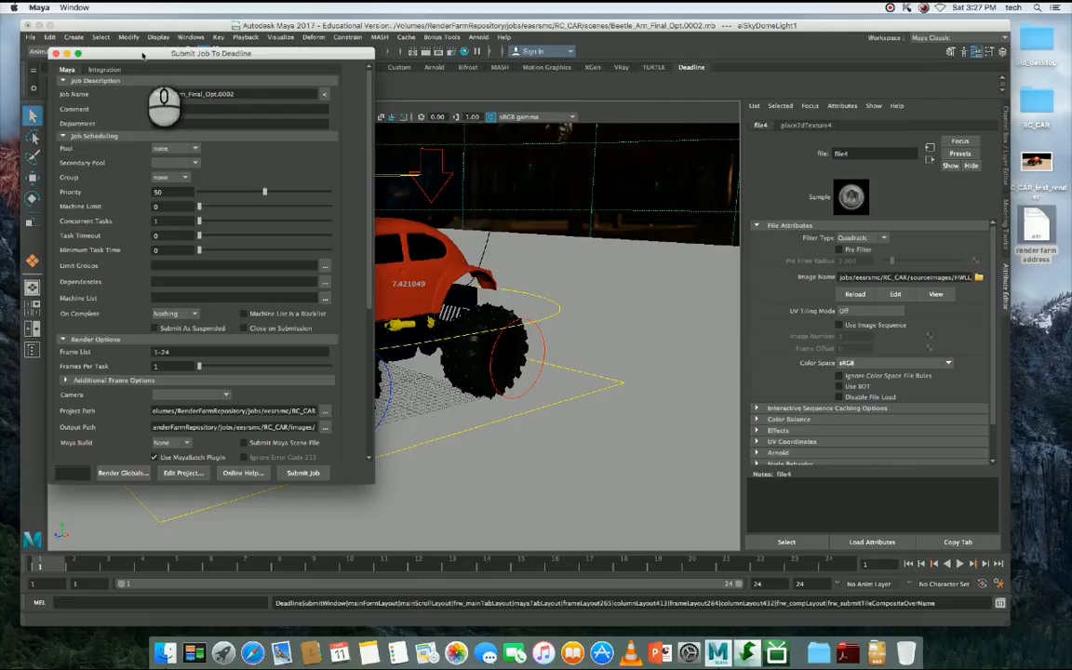
- Review the job name in the submission window and compare it with the jobs listed in Deadline Monitor
{"action": "left_click_drag", "start_coordinate": [126, 53], "coordinate": [305, 95]}
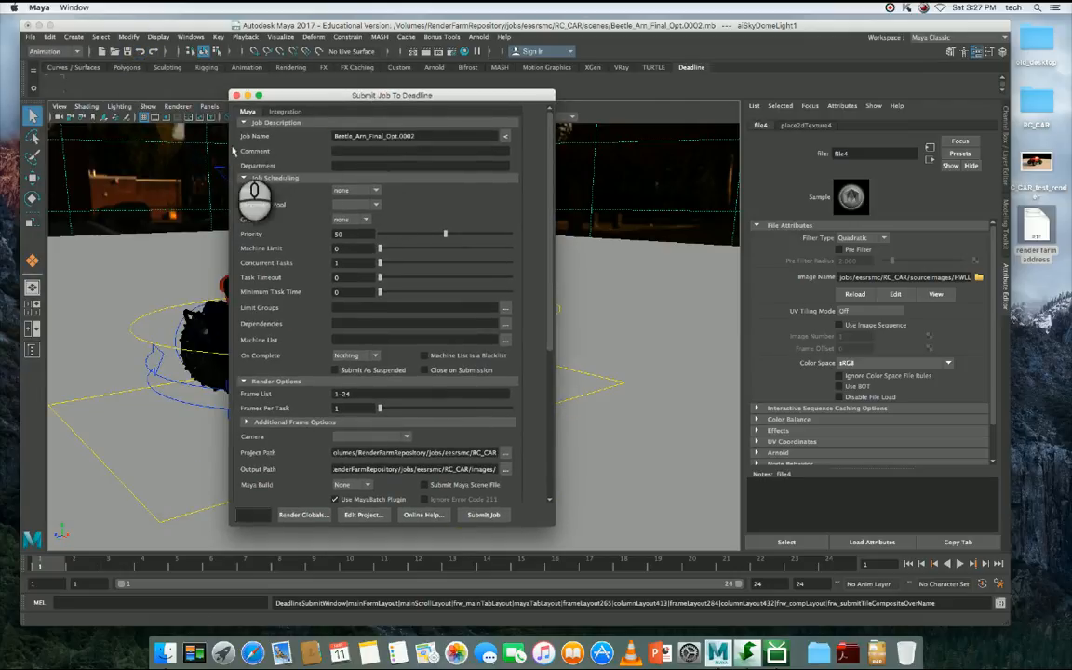
{"action": "left_click_drag", "start_coordinate": [424, 136], "coordinate": [279, 136]}
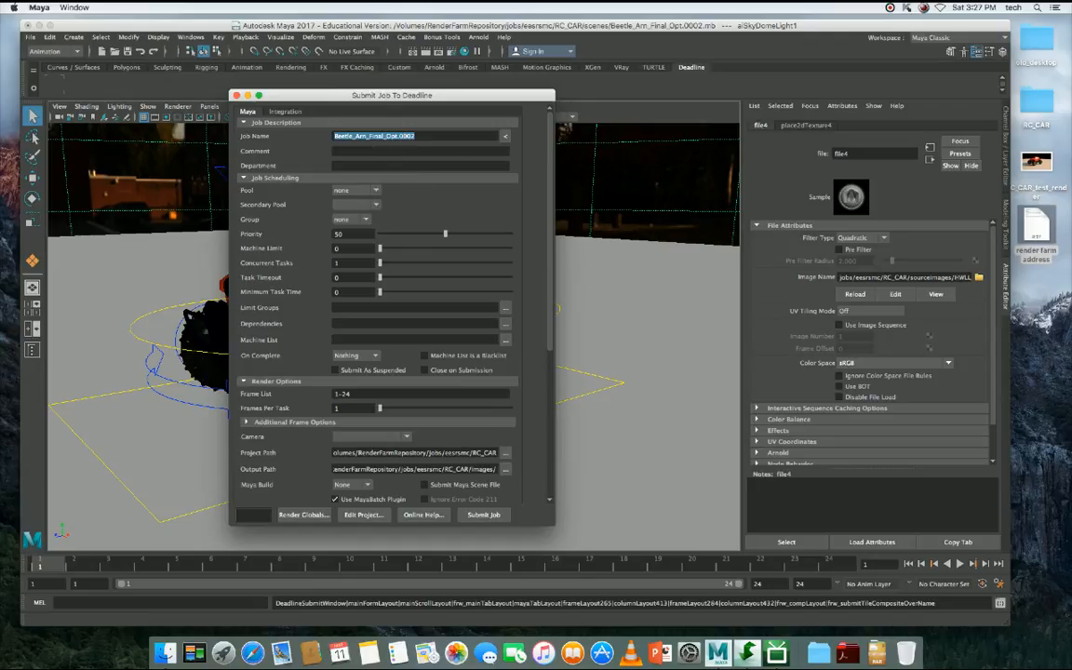
{"action": "left_click_drag", "start_coordinate": [1071, 142], "coordinate": [260, 74]}
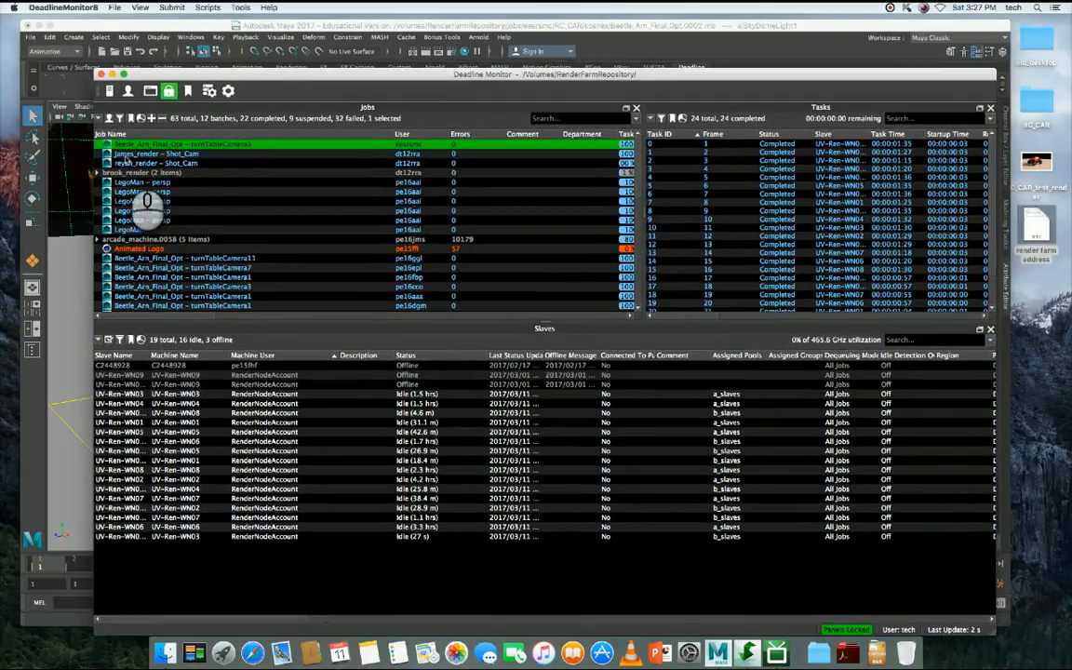
{"action": "left_click_drag", "start_coordinate": [141, 72], "coordinate": [1071, 112]}
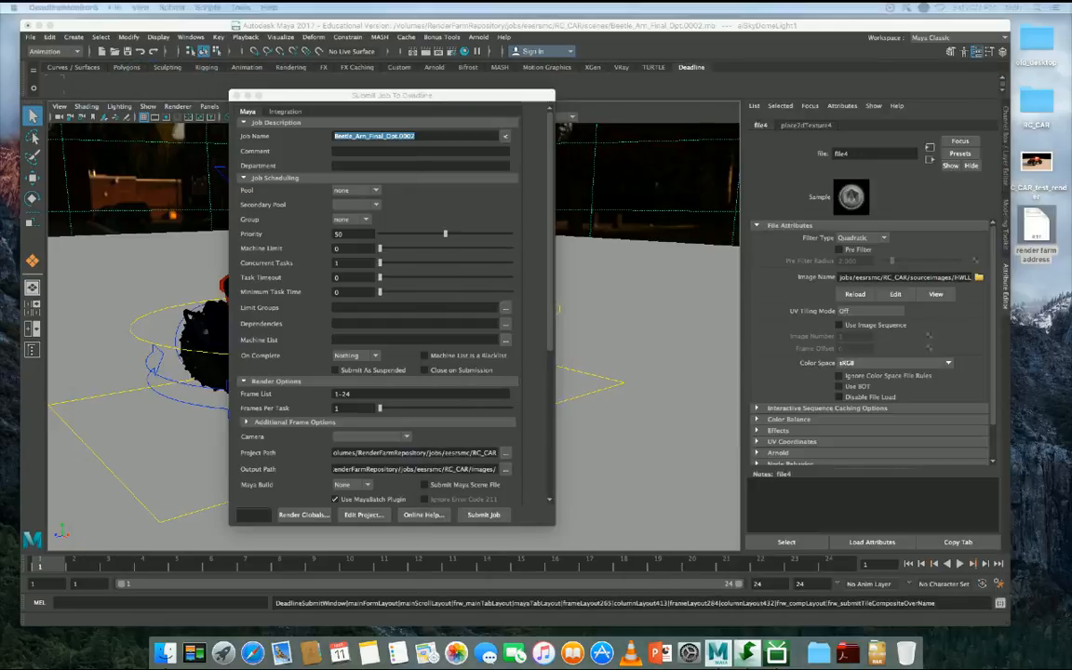
{"action": "left_click", "coordinate": [410, 137]}
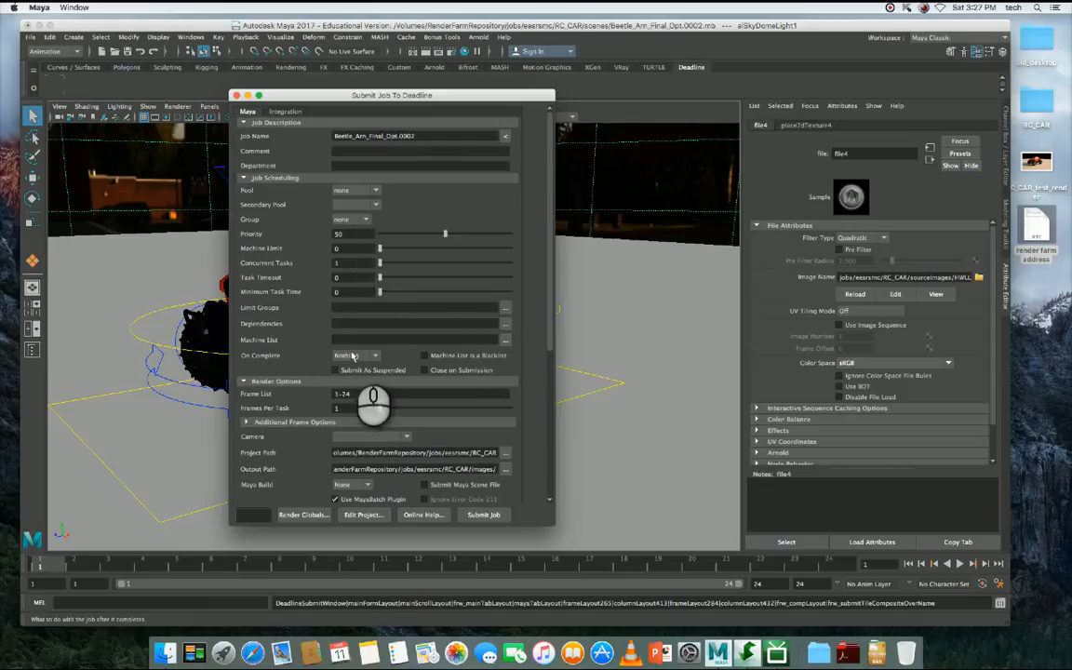
- Check the frame list and frames per task in the render options, and set the camera to turnTableCamera1
{"action": "left_click_drag", "start_coordinate": [547, 229], "coordinate": [542, 361]}
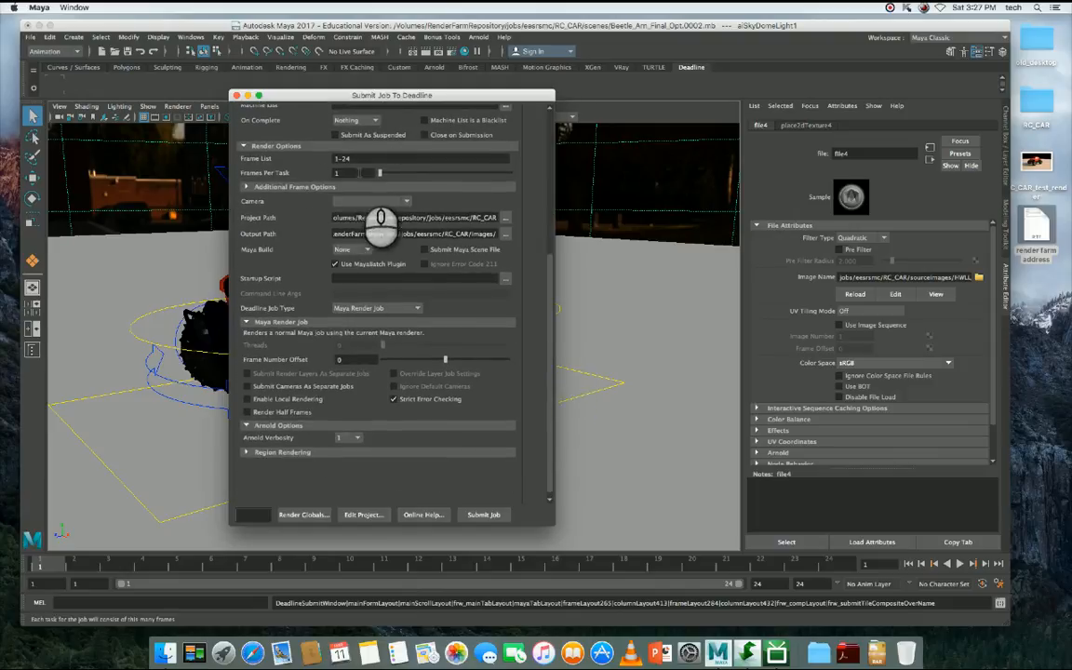
{"action": "left_click_drag", "start_coordinate": [361, 159], "coordinate": [283, 162]}
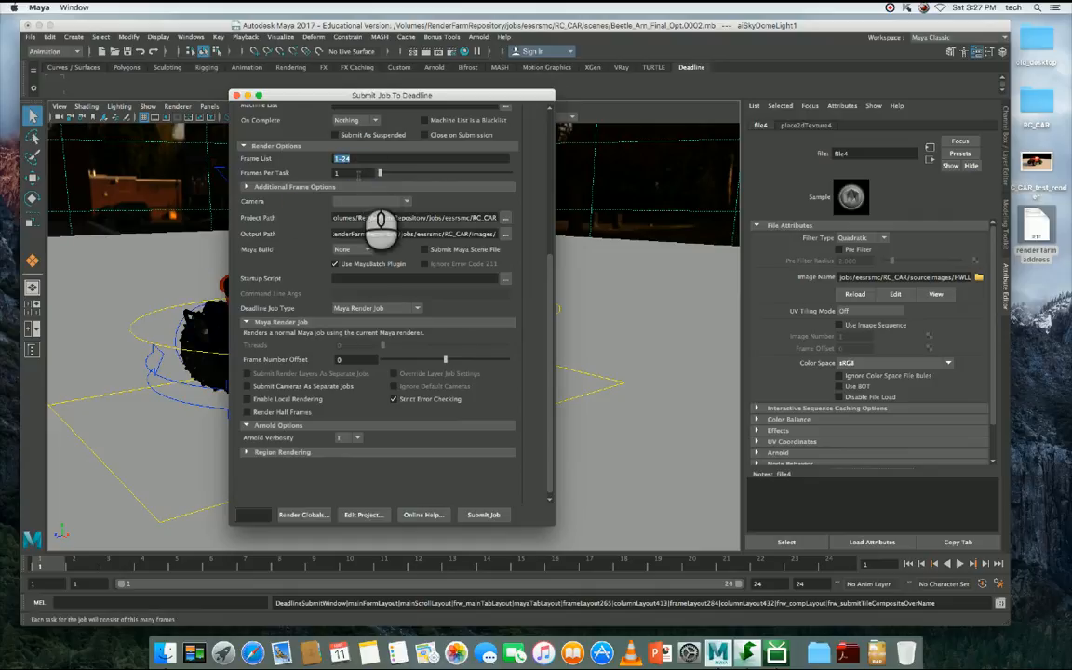
{"action": "left_click_drag", "start_coordinate": [353, 173], "coordinate": [324, 177]}
{"action": "left_click", "coordinate": [357, 171]}
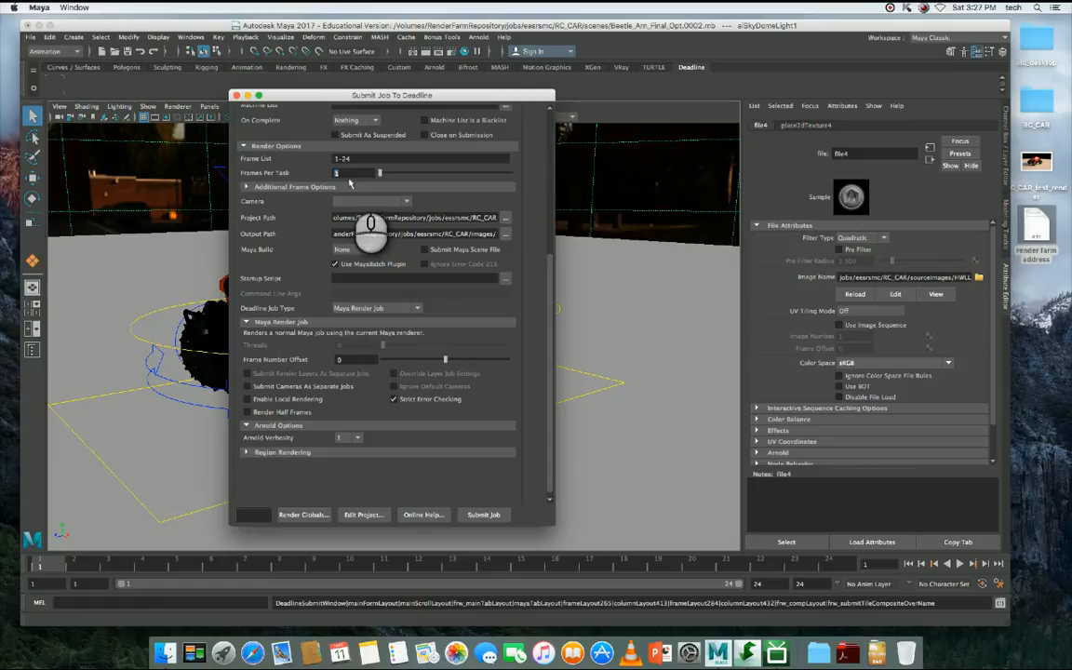
{"action": "left_click", "coordinate": [351, 172]}
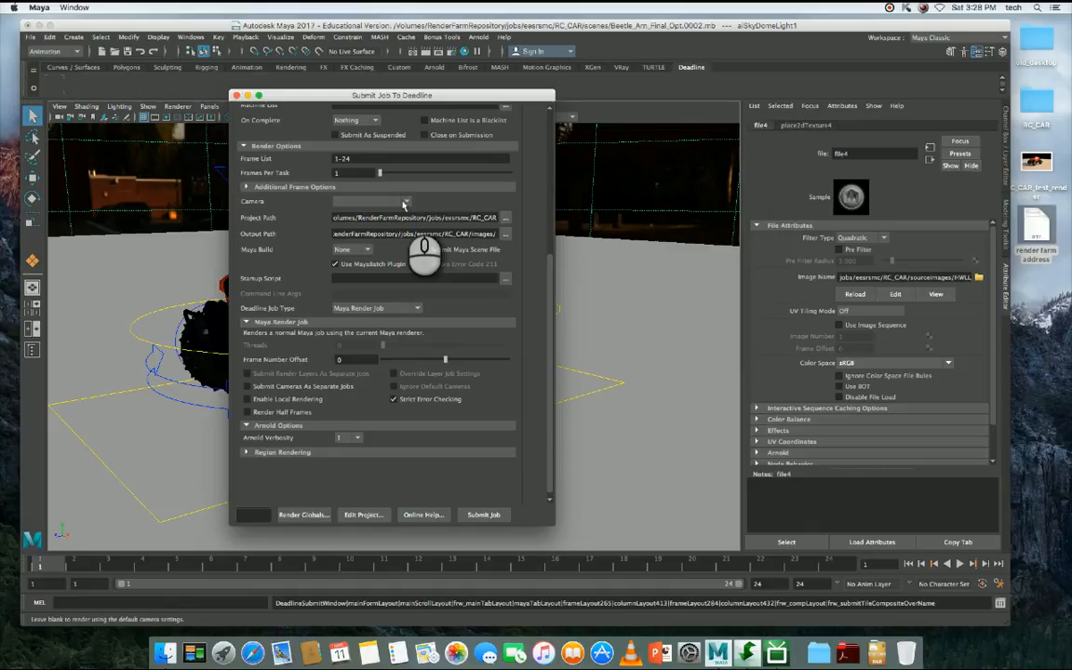
{"action": "left_click", "coordinate": [405, 202]}
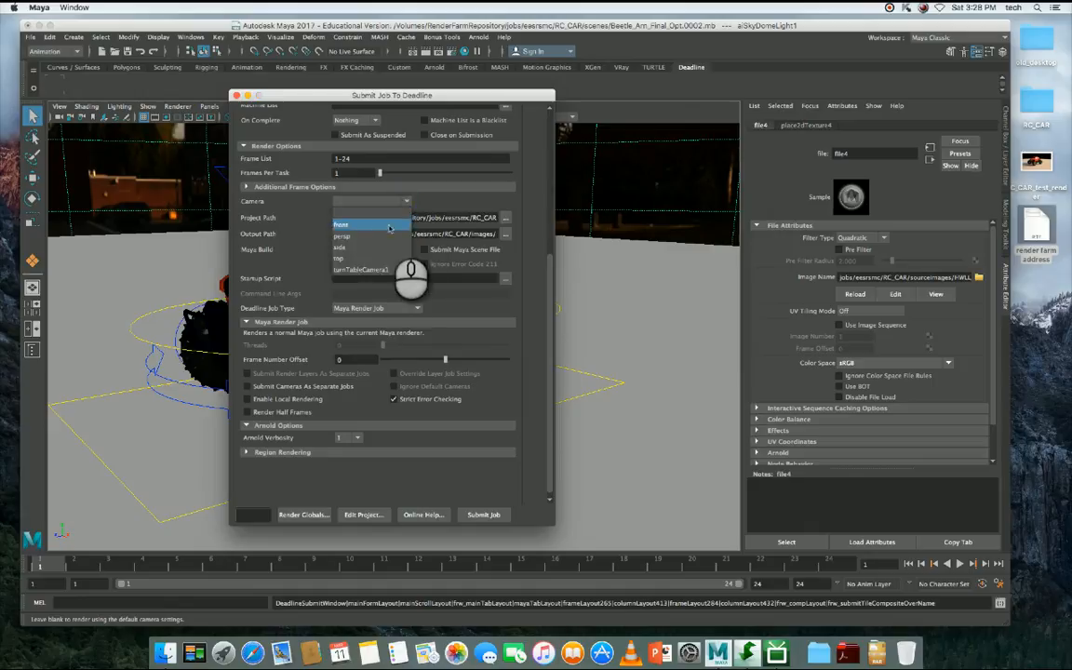
{"action": "left_click", "coordinate": [375, 269]}
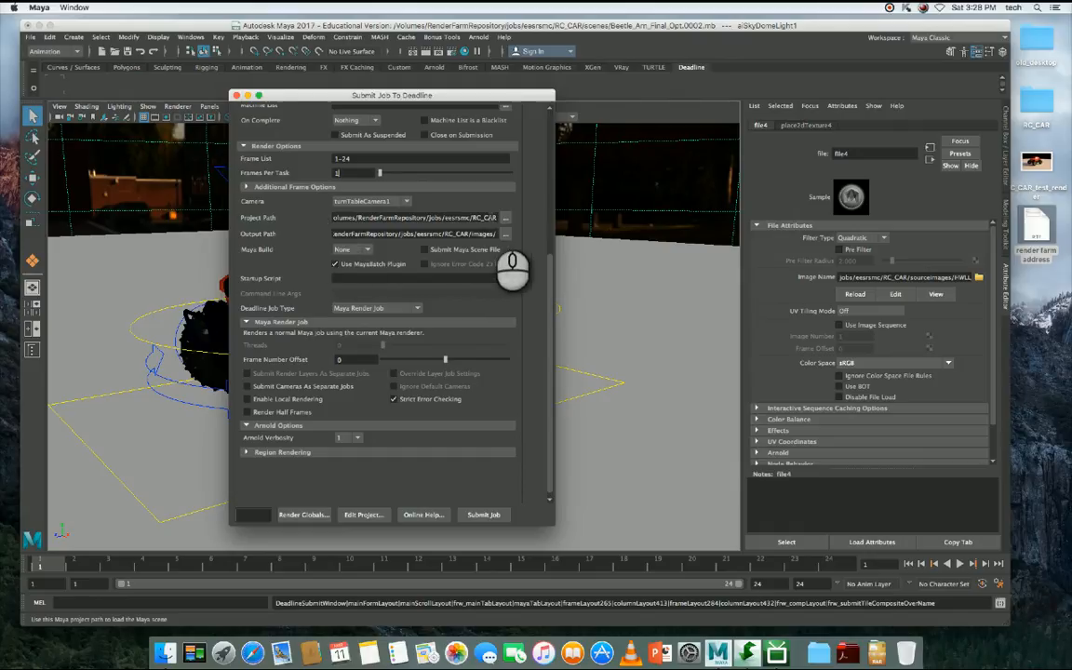
- Check that the project path and output path point to the RC_CAR project folder in the render farm repository
{"action": "left_click_drag", "start_coordinate": [493, 216], "coordinate": [242, 225]}
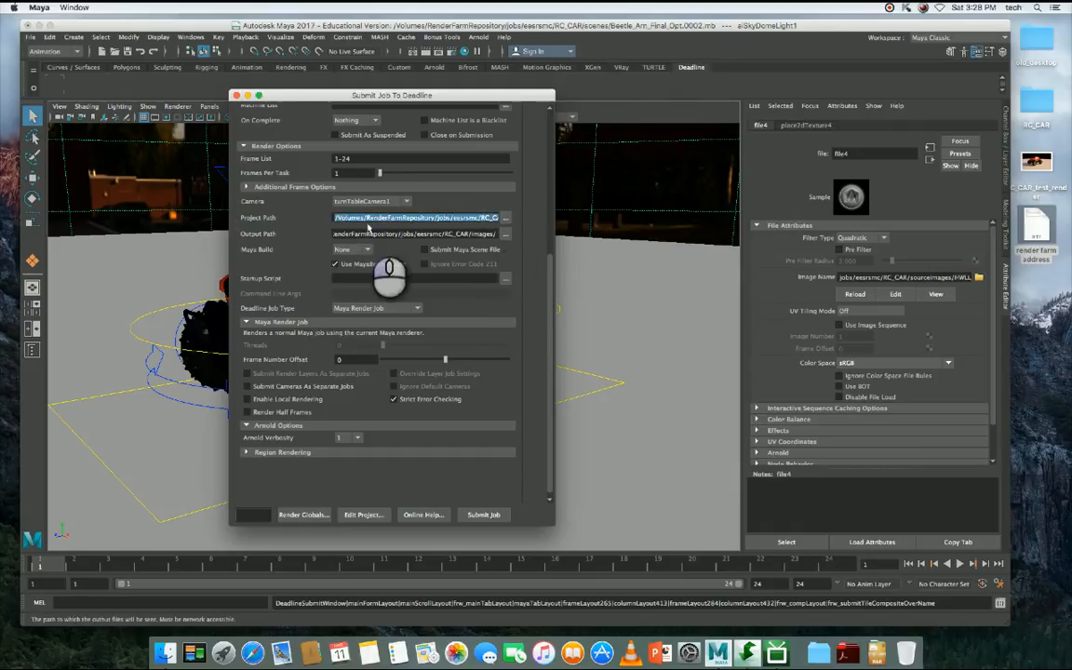
{"action": "left_click", "coordinate": [368, 216]}
{"action": "left_click_drag", "start_coordinate": [369, 216], "coordinate": [514, 217]}
{"action": "left_click", "coordinate": [420, 218]}
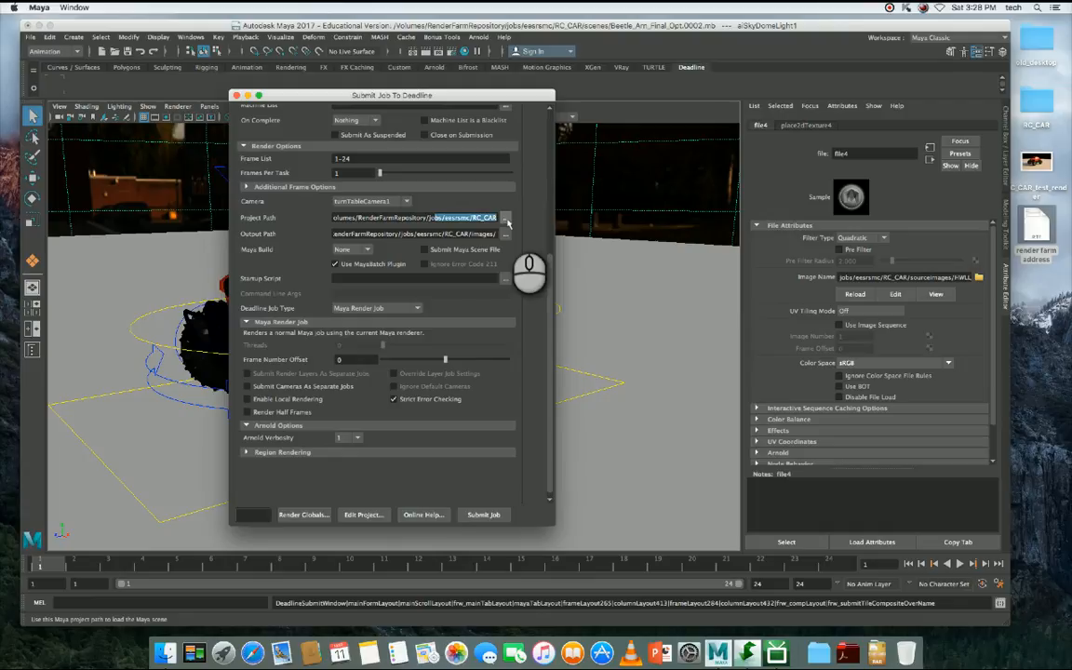
{"action": "left_click_drag", "start_coordinate": [388, 233], "coordinate": [529, 234]}
{"action": "left_click", "coordinate": [357, 233]}
{"action": "left_click", "coordinate": [357, 232]}
{"action": "left_click", "coordinate": [457, 234]}
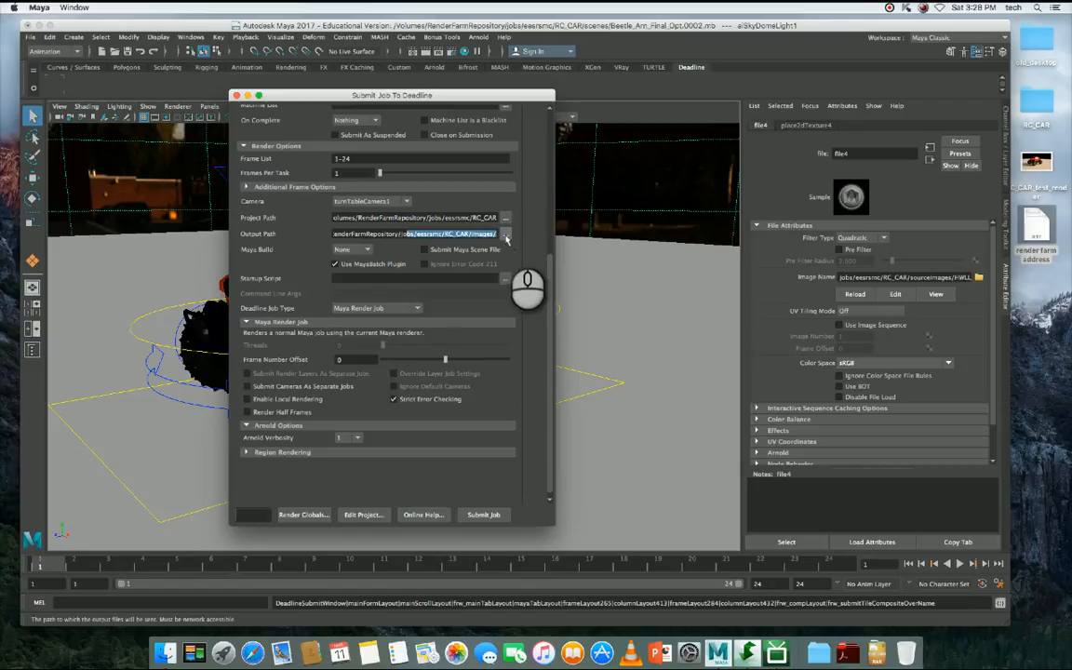
{"action": "left_click", "coordinate": [473, 234]}
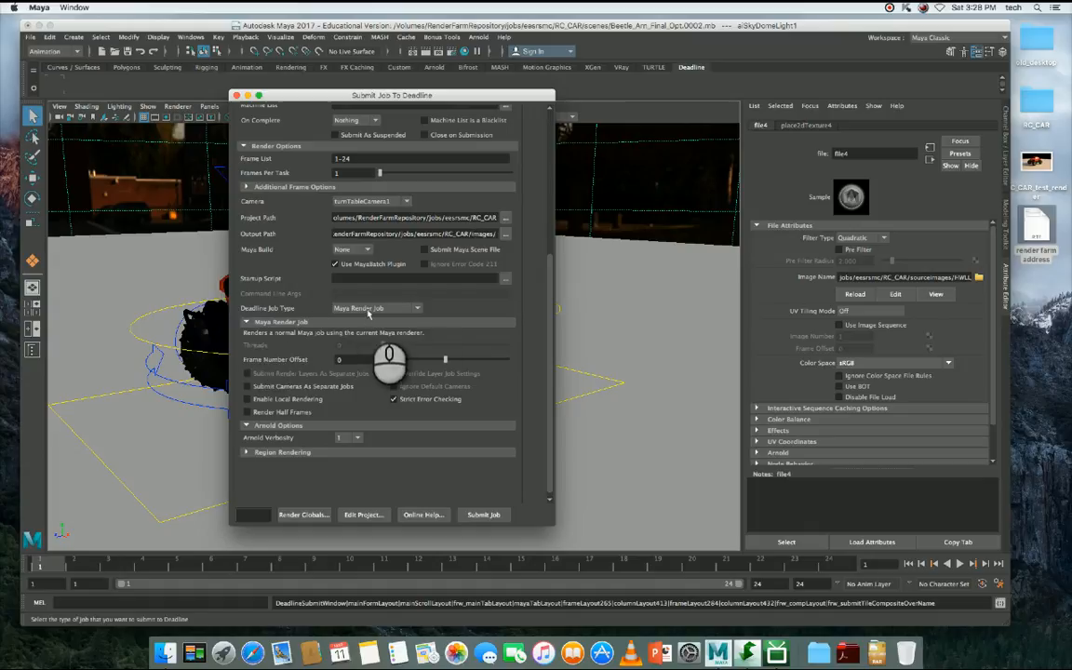
- Submit the Maya render job to Deadline, dismiss the submission results and close the submission window
{"action": "scroll", "coordinate": [551, 289], "scroll_direction": "down", "scroll_amount": 1}
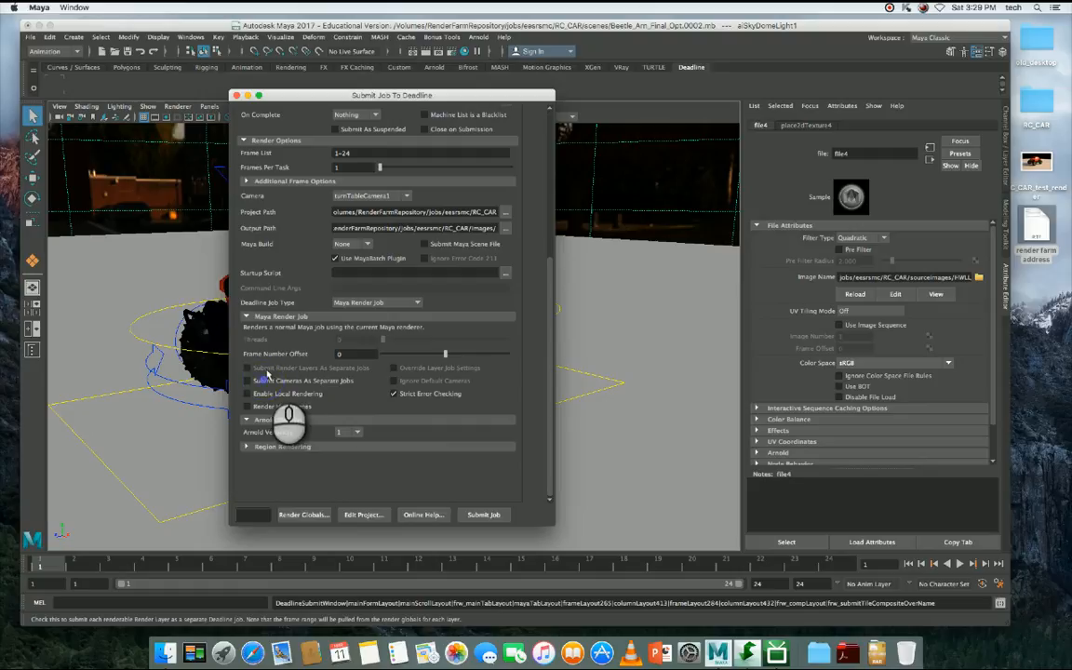
{"action": "left_click", "coordinate": [247, 381]}
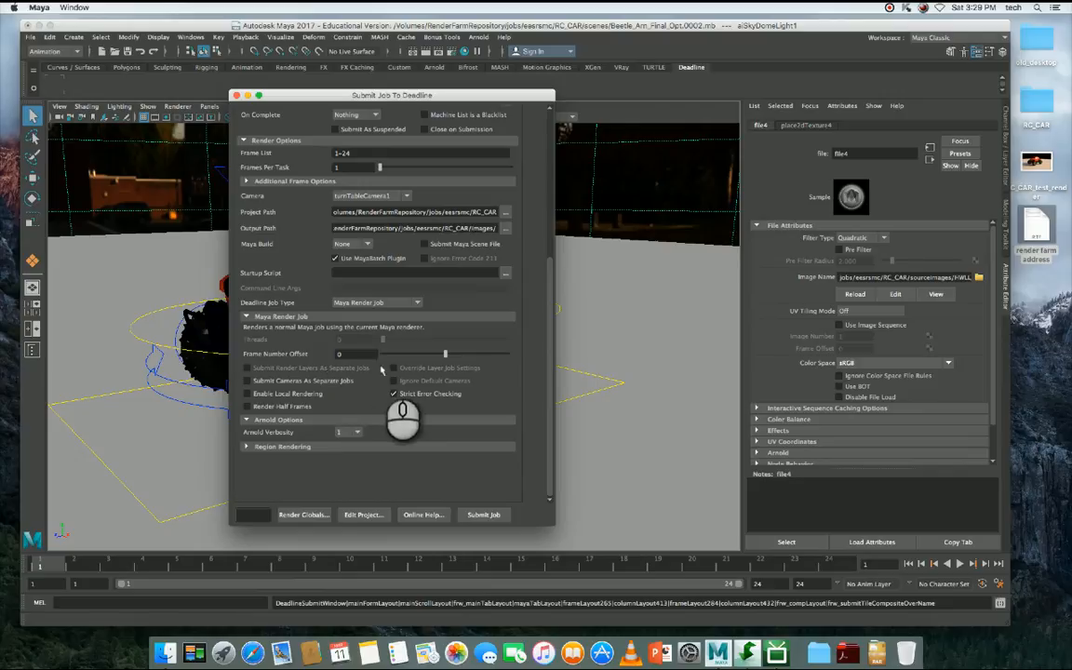
{"action": "left_click", "coordinate": [483, 516]}
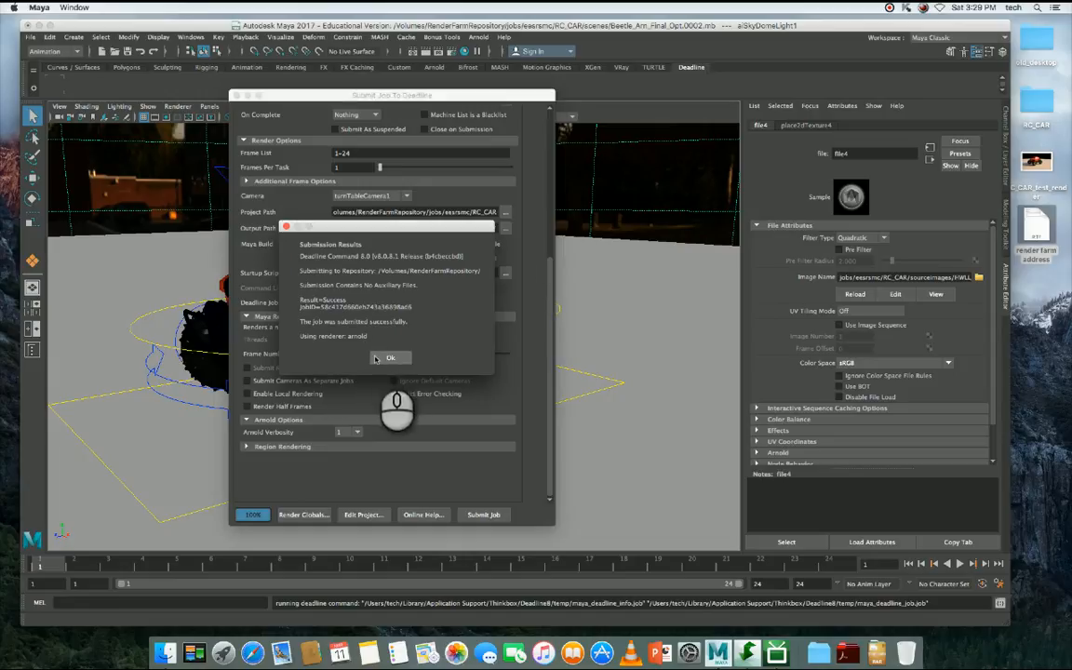
{"action": "left_click", "coordinate": [394, 359]}
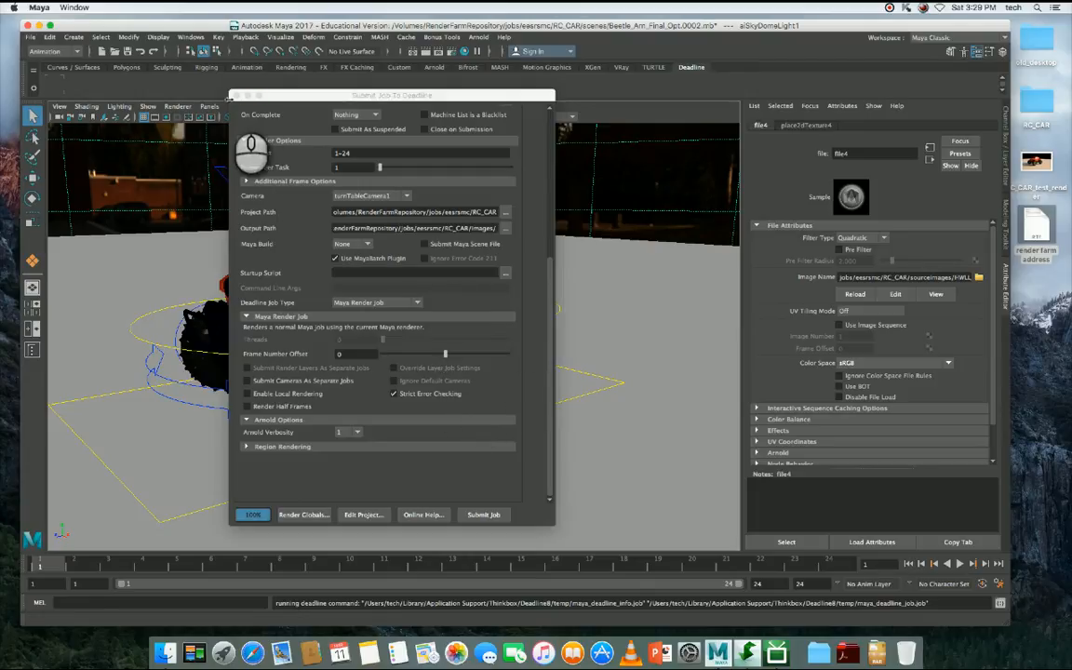
{"action": "left_click", "coordinate": [236, 96]}
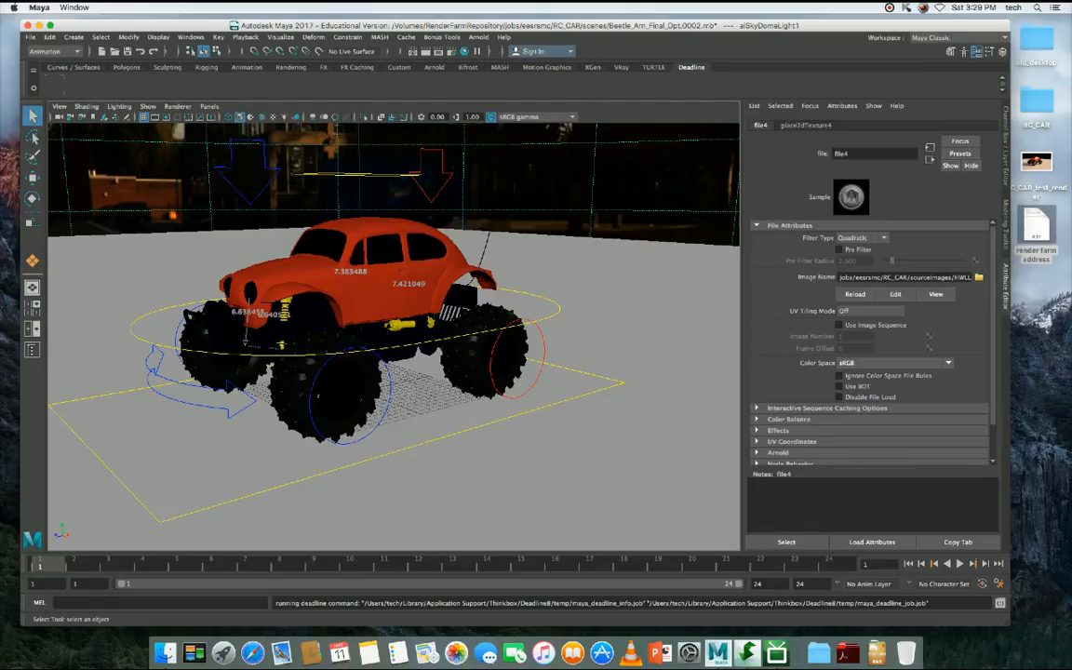
- Switch to Deadline Monitor and select the submitted Beetle_Arn_Final_Opt.0002 – turnTableCamera1 job to list its tasks
{"action": "left_click_drag", "start_coordinate": [1071, 96], "coordinate": [301, 63]}
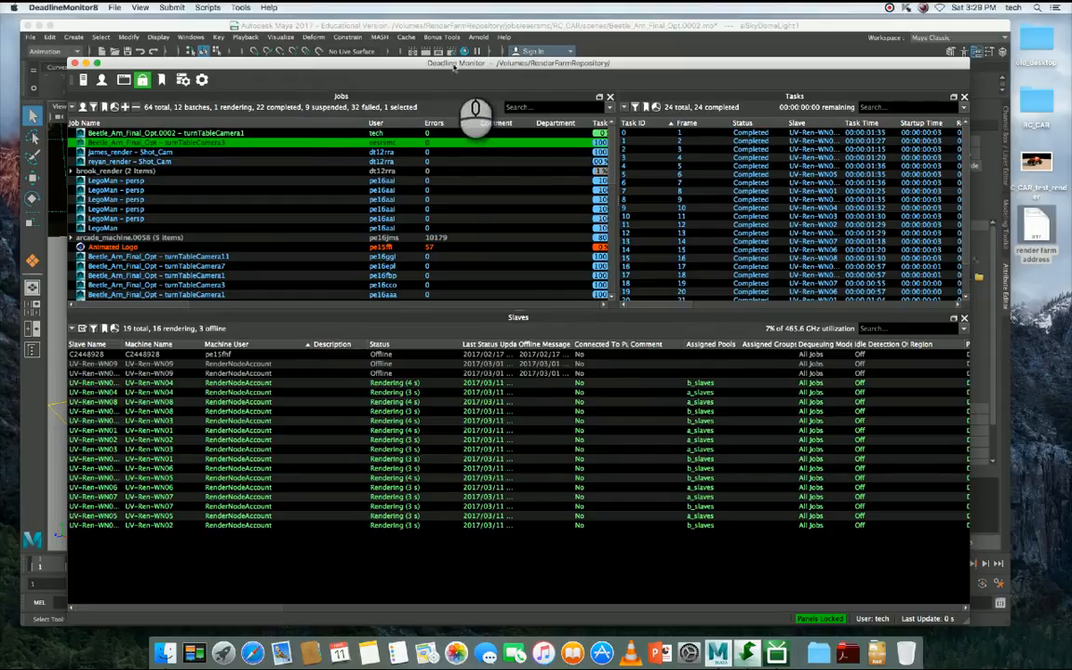
{"action": "left_click_drag", "start_coordinate": [503, 65], "coordinate": [522, 59]}
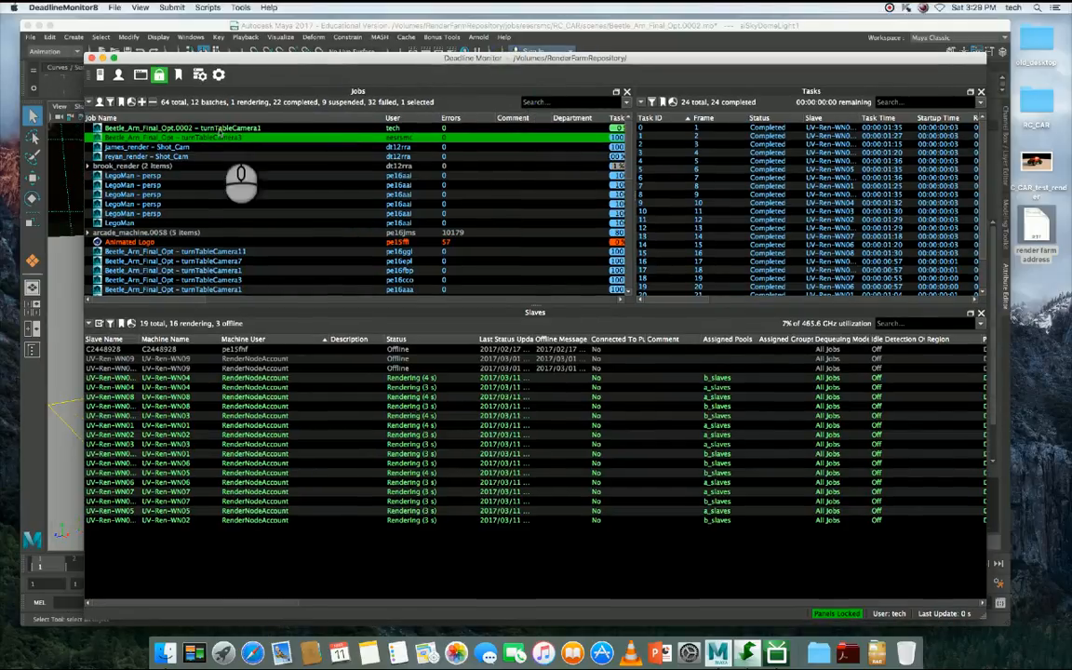
{"action": "left_click", "coordinate": [222, 127]}
{"action": "left_click", "coordinate": [191, 138]}
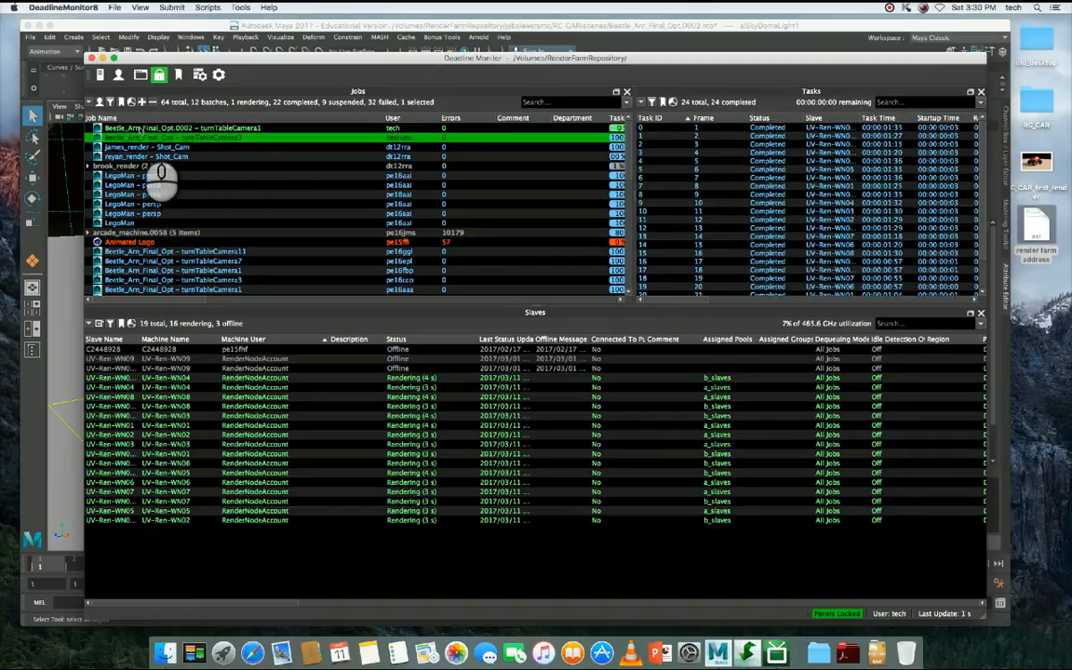
{"action": "left_click", "coordinate": [137, 128]}
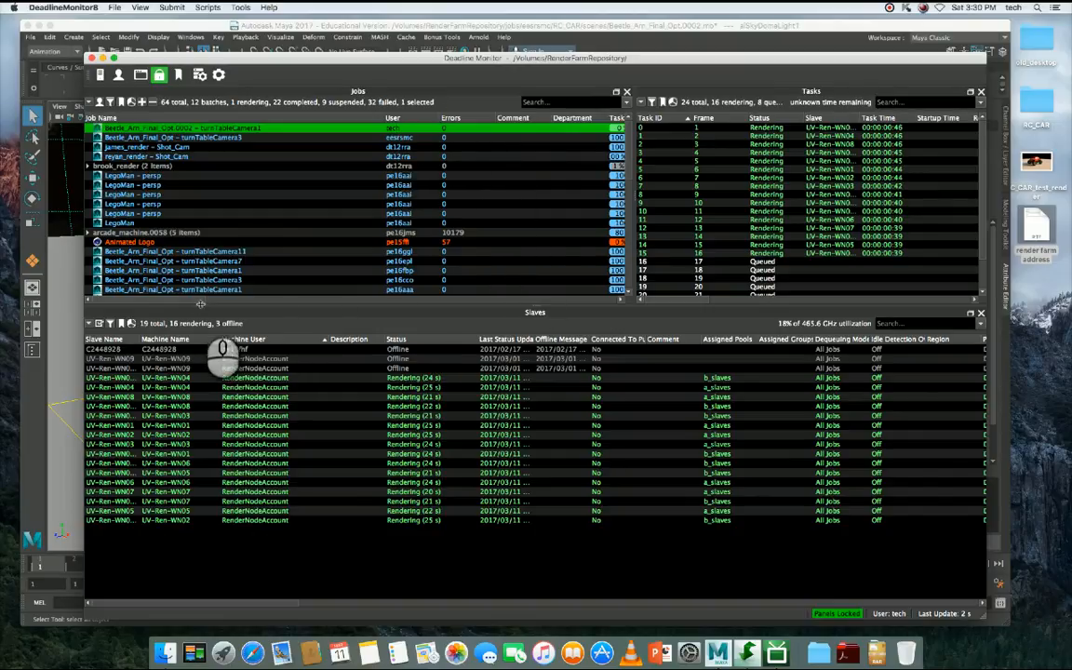
- Examine the submitted job's progress and status columns and the render slaves working on it
{"action": "left_click_drag", "start_coordinate": [191, 299], "coordinate": [230, 300]}
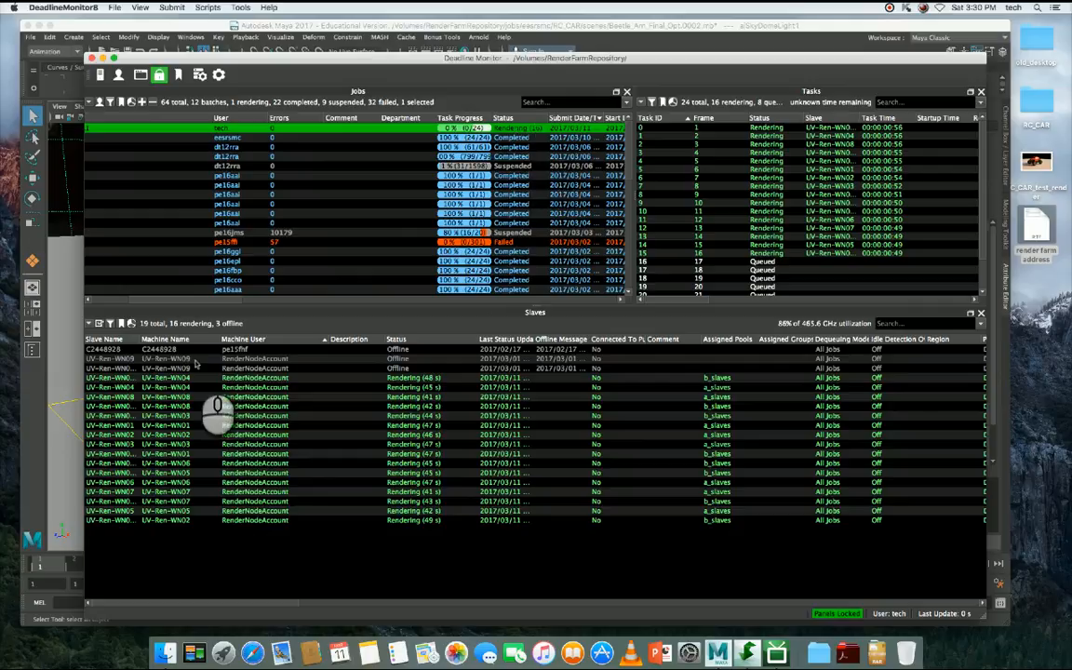
{"action": "left_click_drag", "start_coordinate": [140, 402], "coordinate": [261, 510]}
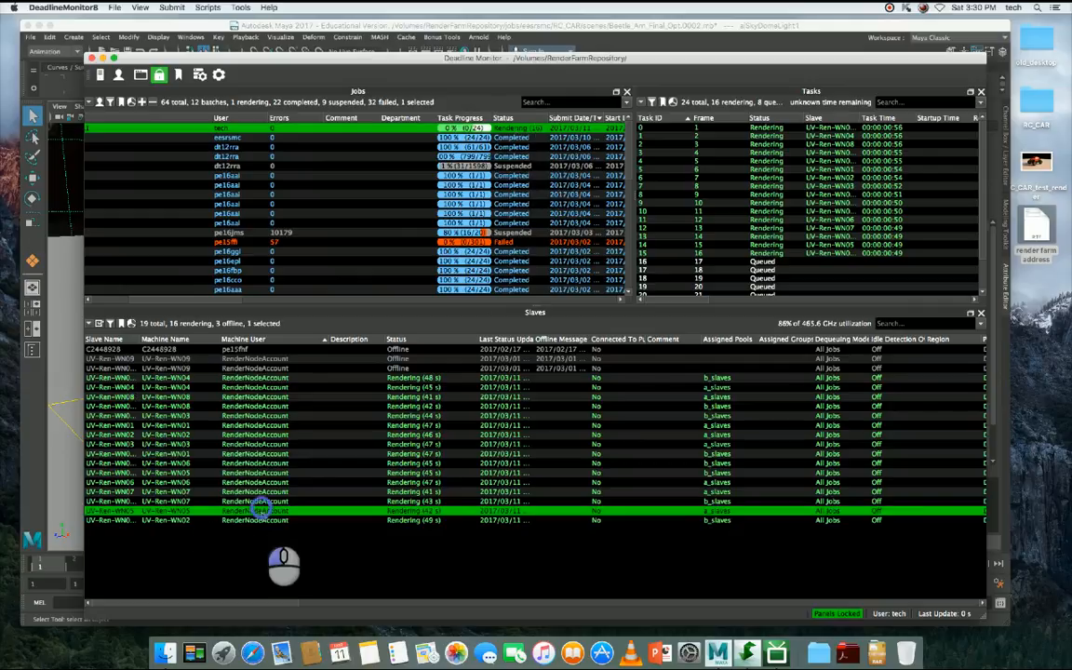
{"action": "left_click", "coordinate": [244, 388]}
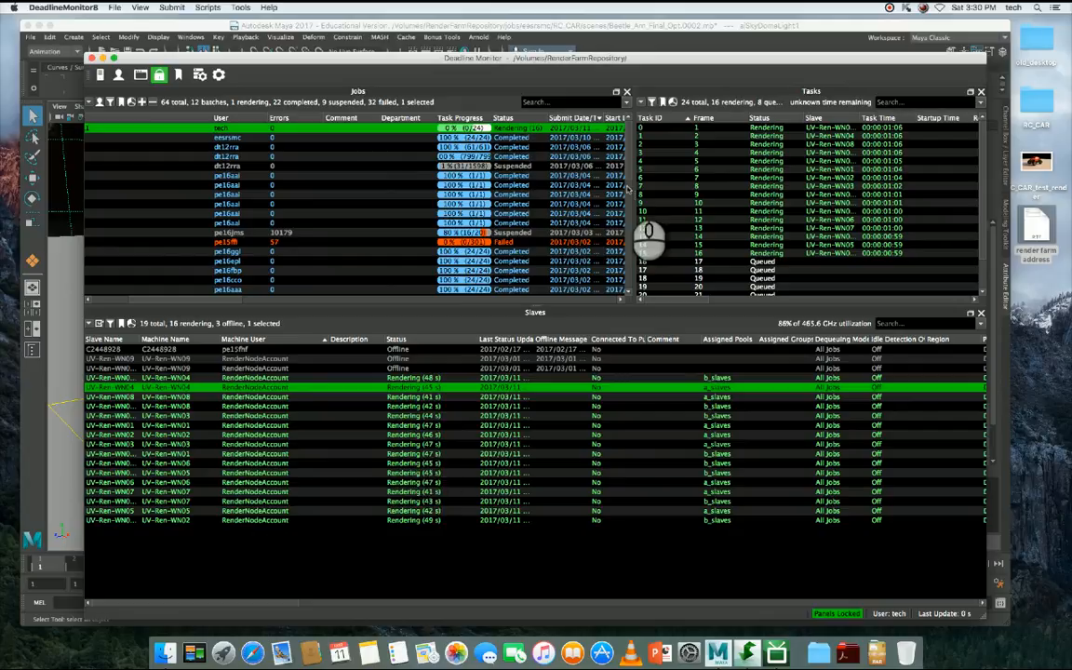
{"action": "left_click", "coordinate": [492, 491]}
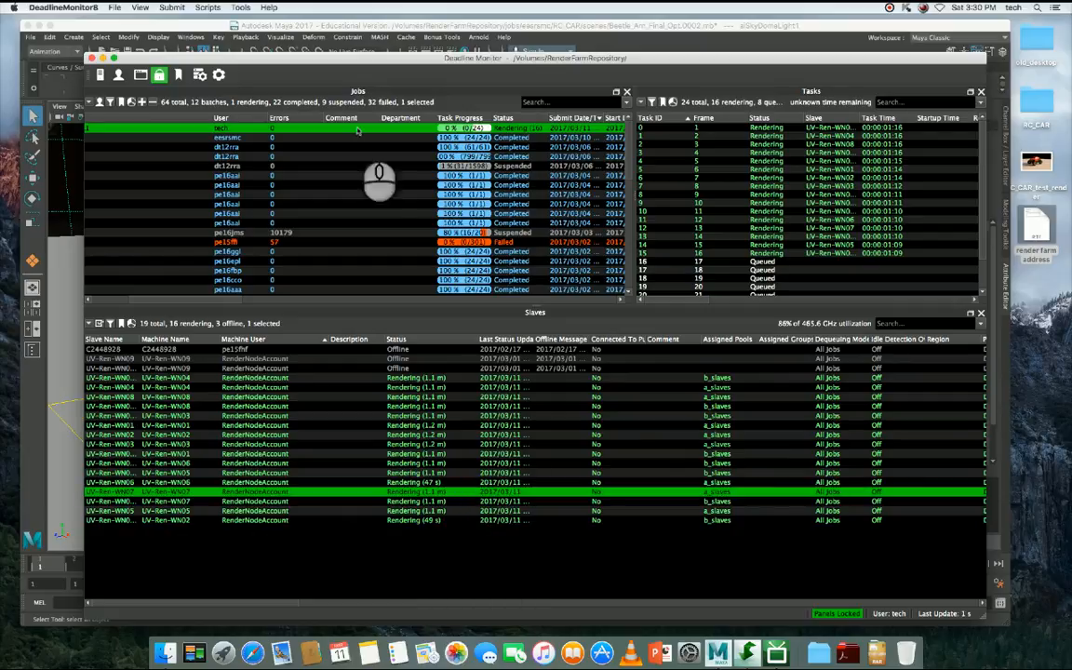
{"action": "left_click_drag", "start_coordinate": [209, 298], "coordinate": [145, 300]}
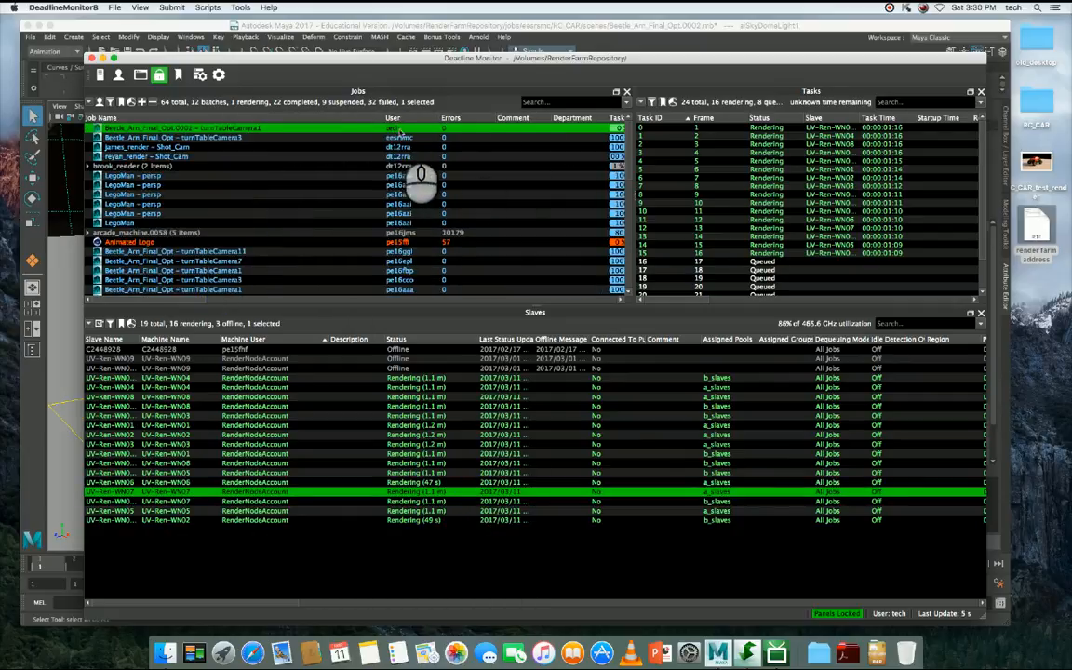
- Look through the job's task list to examine which frames are rendering and which are queued
{"action": "left_click", "coordinate": [670, 169]}
{"action": "left_click_drag", "start_coordinate": [670, 169], "coordinate": [686, 244]}
{"action": "left_click_drag", "start_coordinate": [982, 195], "coordinate": [980, 301]}
{"action": "left_click", "coordinate": [674, 231]}
{"action": "left_click", "coordinate": [656, 277]}
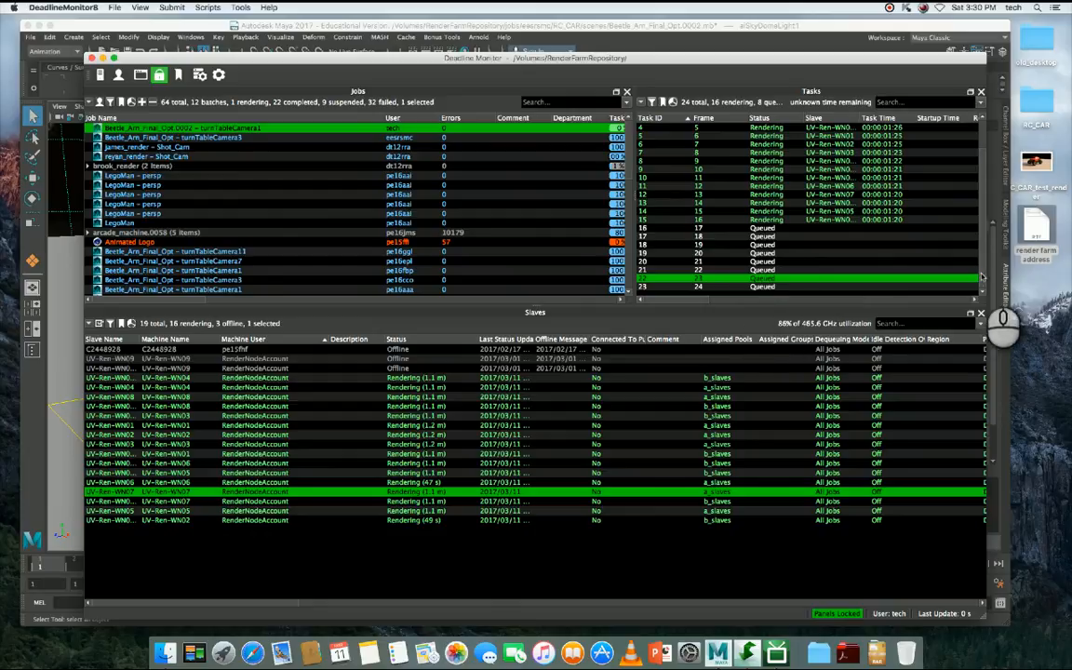
{"action": "scroll", "coordinate": [978, 223], "scroll_direction": "up", "scroll_amount": 3}
{"action": "left_click", "coordinate": [769, 135]}
{"action": "left_click", "coordinate": [771, 161]}
{"action": "left_click", "coordinate": [770, 201]}
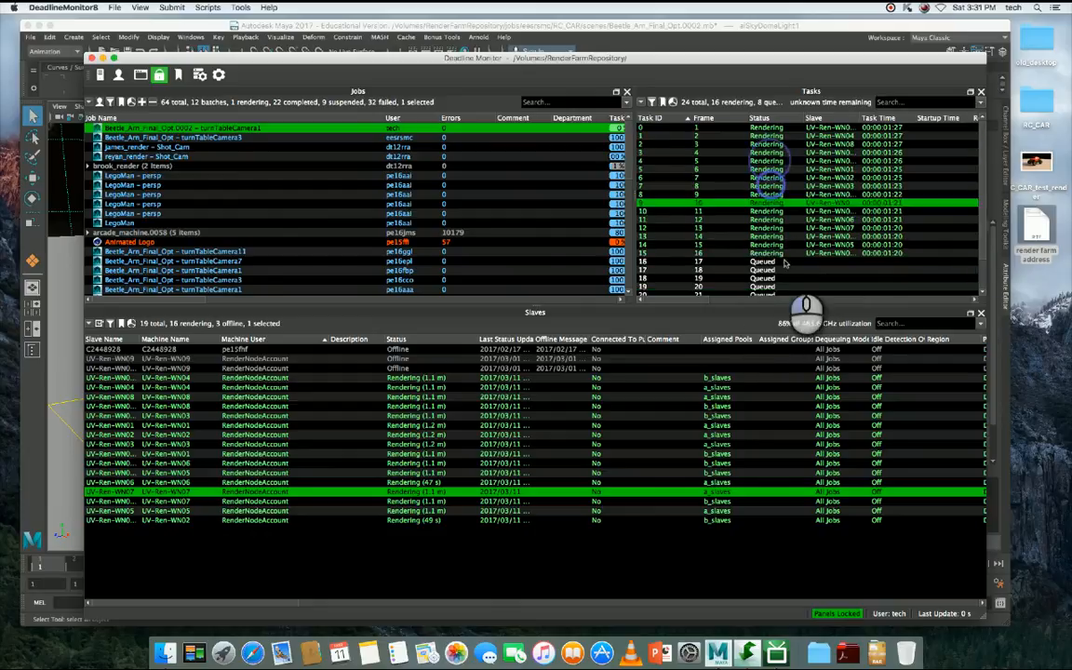
{"action": "left_click", "coordinate": [786, 261]}
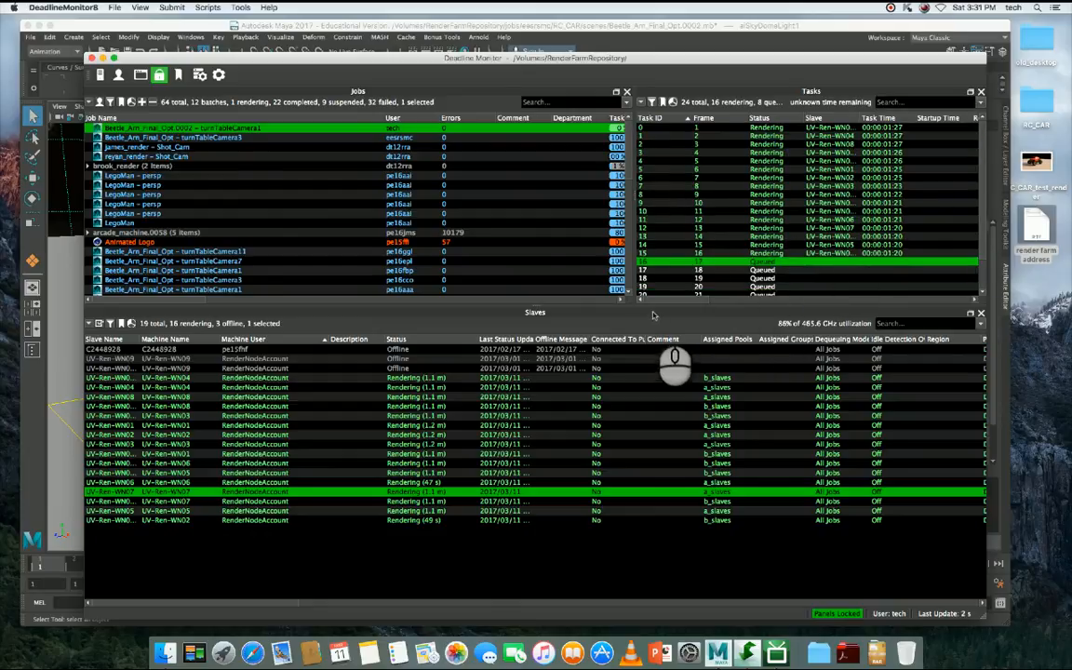
- Show the Progress column of the task list and examine the render progress of individual frames
{"action": "left_click_drag", "start_coordinate": [672, 299], "coordinate": [763, 301]}
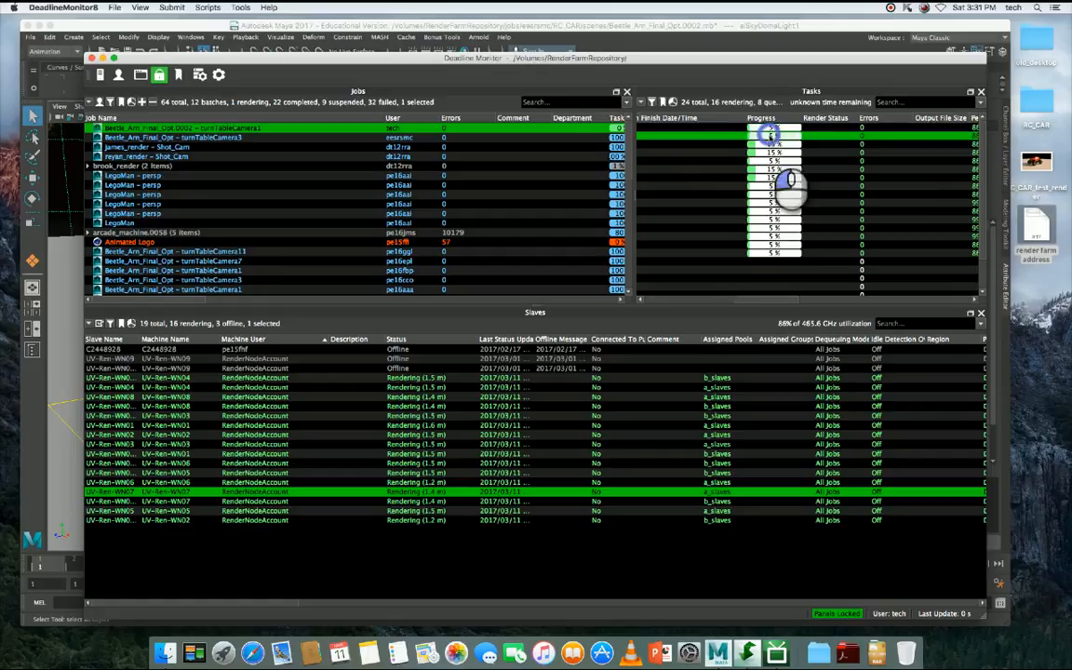
{"action": "left_click", "coordinate": [766, 151]}
{"action": "left_click", "coordinate": [772, 169]}
{"action": "left_click", "coordinate": [773, 177]}
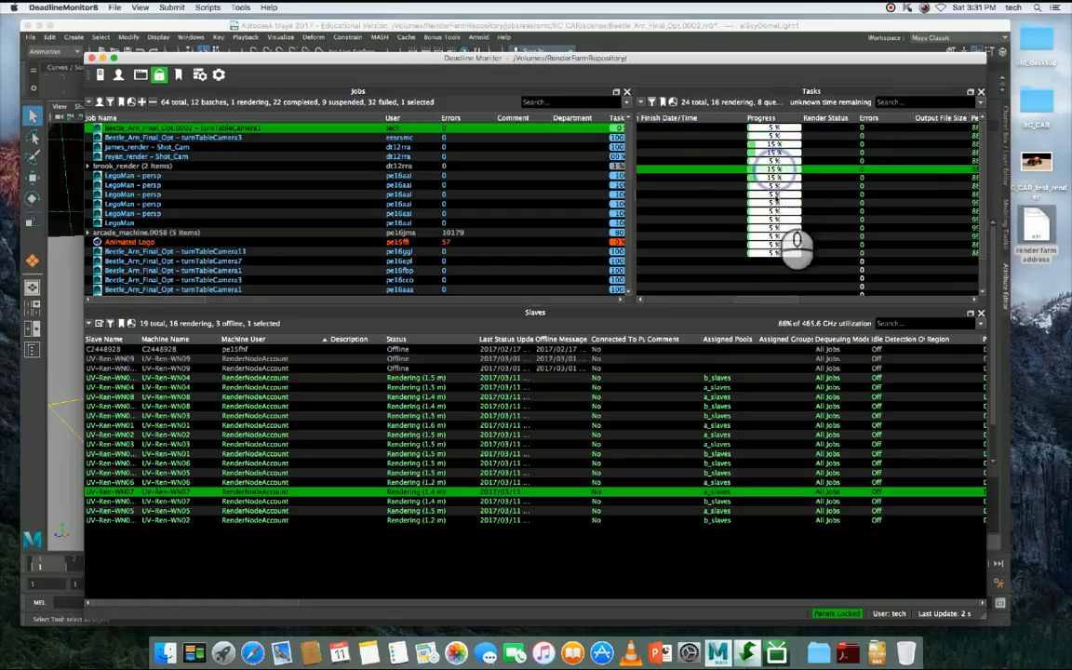
{"action": "left_click", "coordinate": [772, 193]}
{"action": "left_click", "coordinate": [772, 244]}
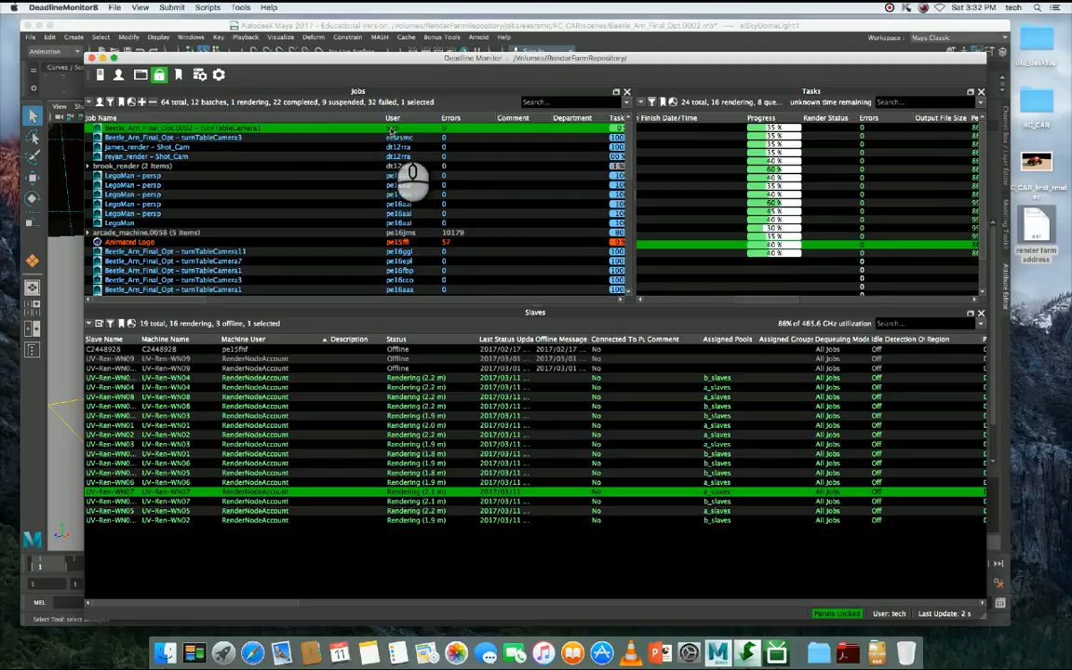
- Switch to Maya and quit it while the submitted job renders on the farm
{"action": "right_click", "coordinate": [392, 130]}
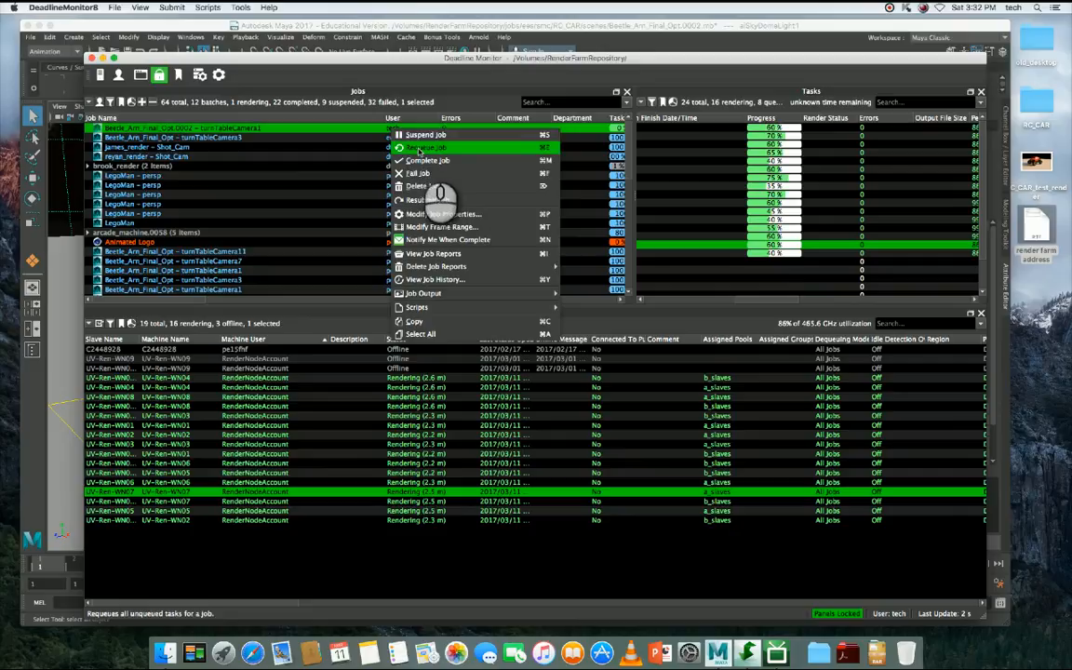
{"action": "left_click", "coordinate": [390, 60]}
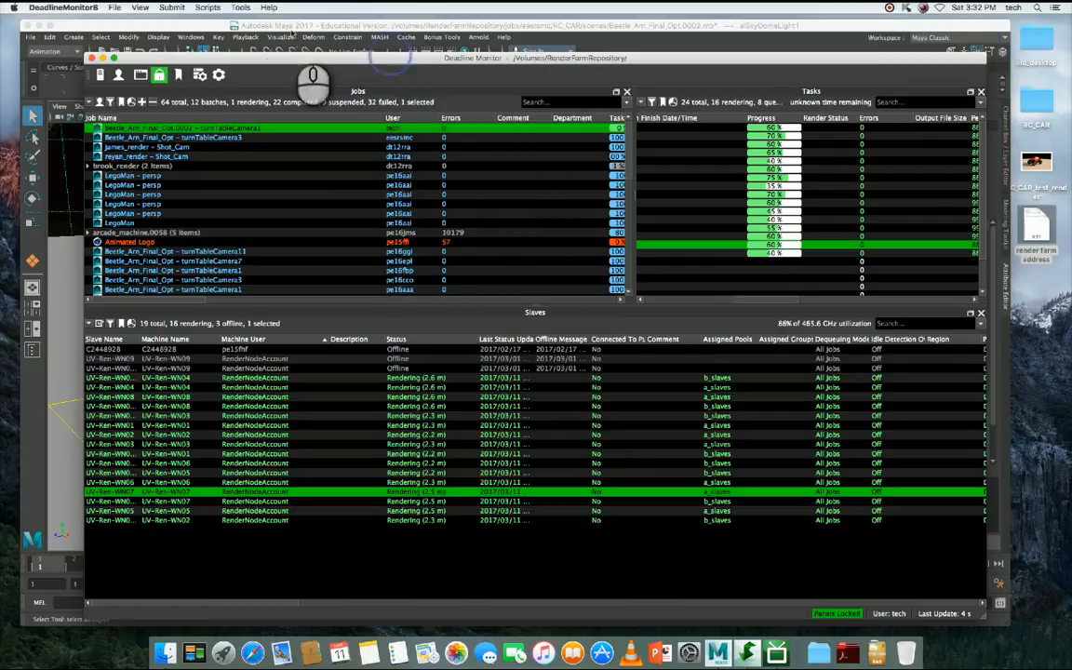
{"action": "left_click", "coordinate": [256, 24]}
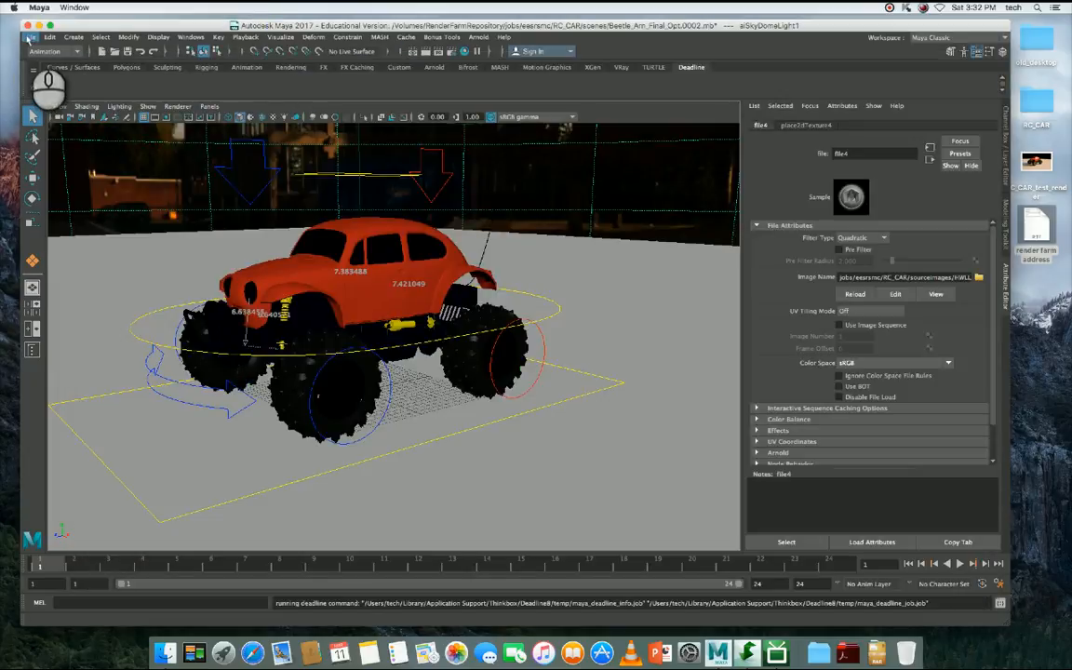
{"action": "left_click", "coordinate": [31, 37]}
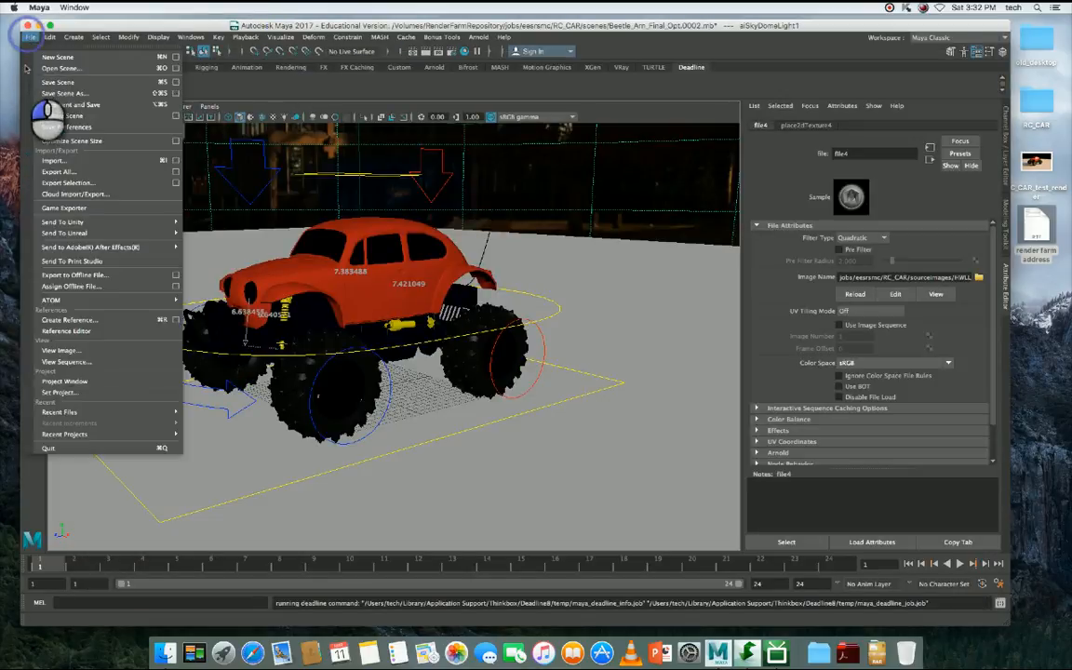
{"action": "left_click", "coordinate": [65, 449]}
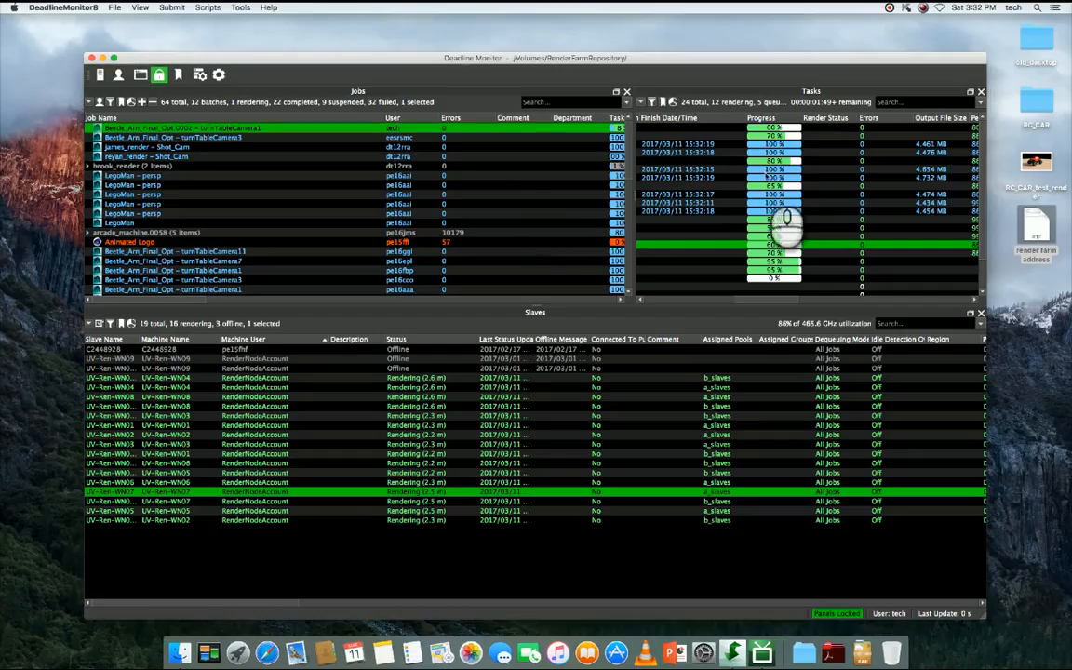
- Open the images/beauty output folder of a completed task in Finder
{"action": "left_click", "coordinate": [770, 151]}
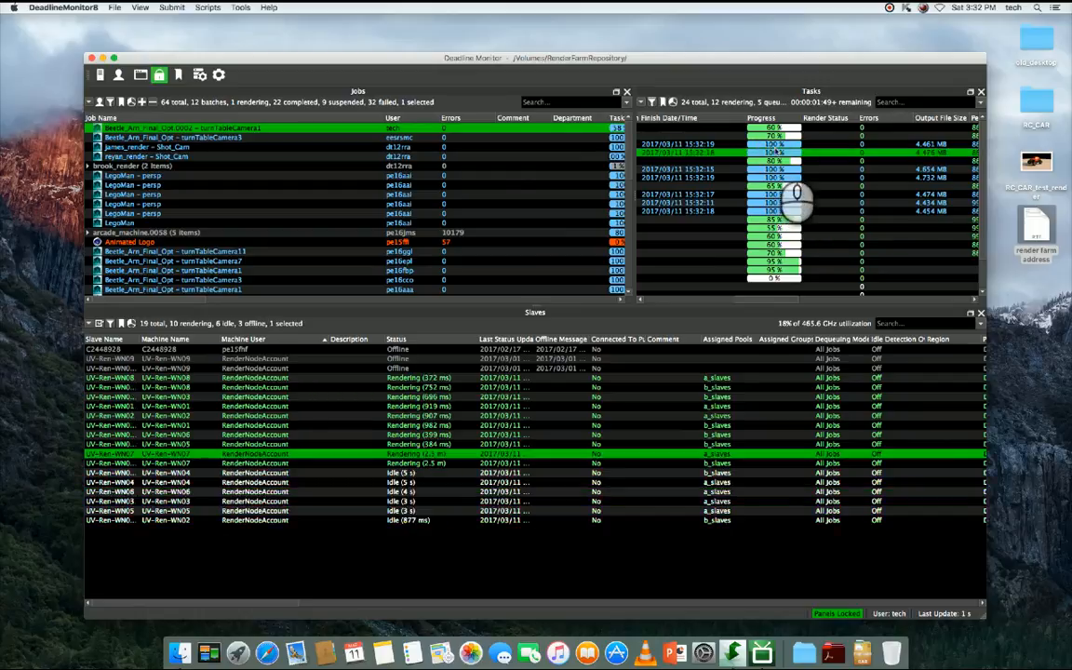
{"action": "left_click", "coordinate": [773, 144]}
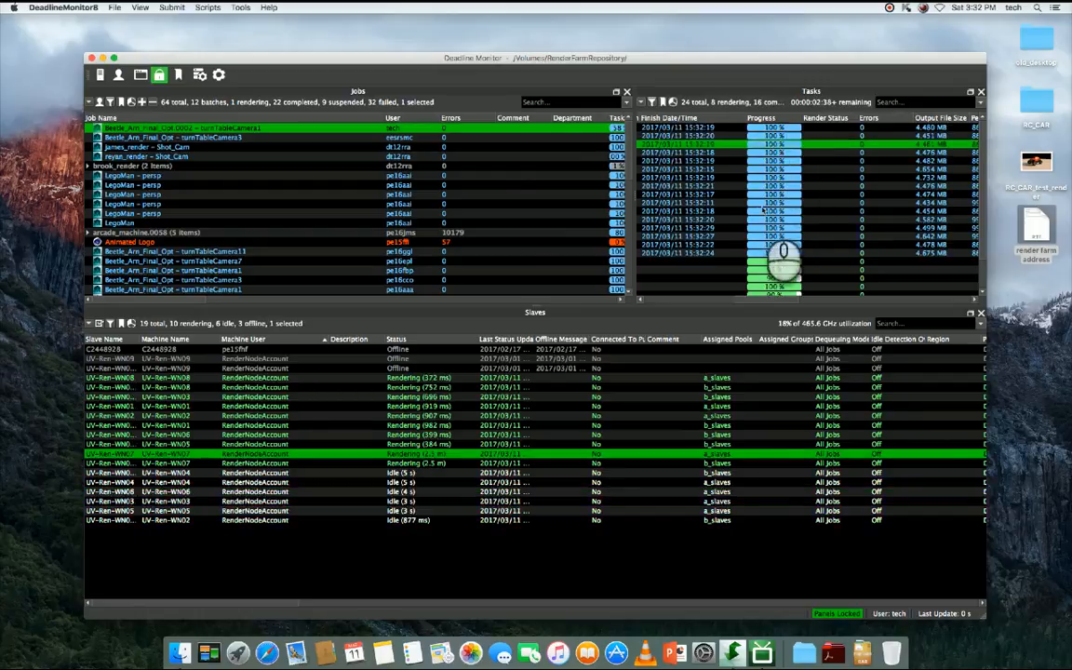
{"action": "right_click", "coordinate": [781, 204]}
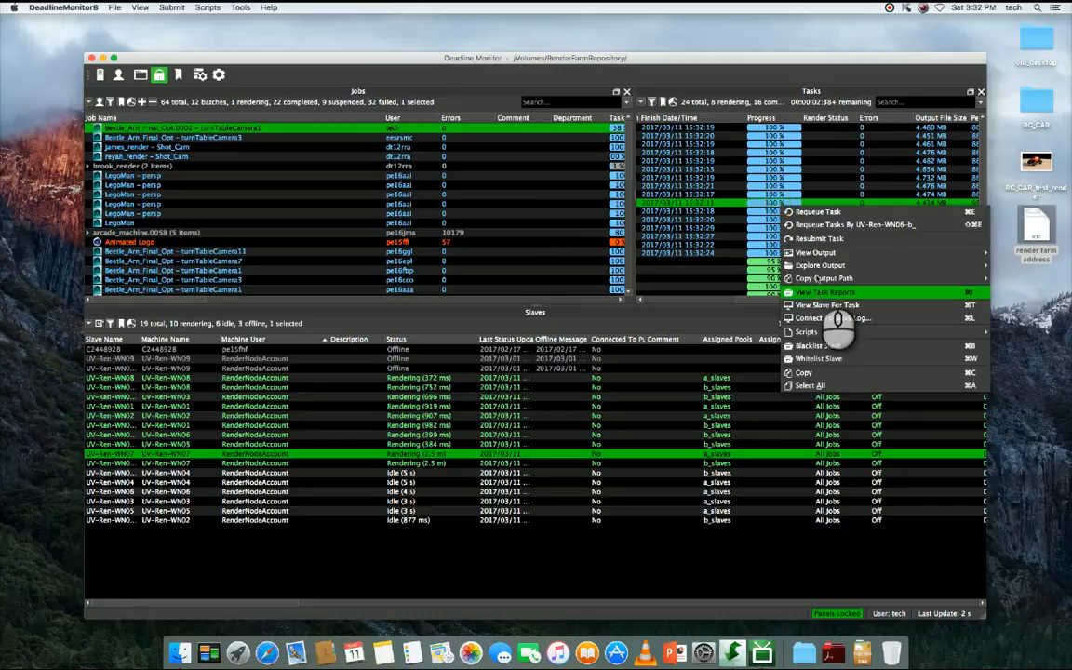
{"action": "mouse_move", "coordinate": [780, 251]}
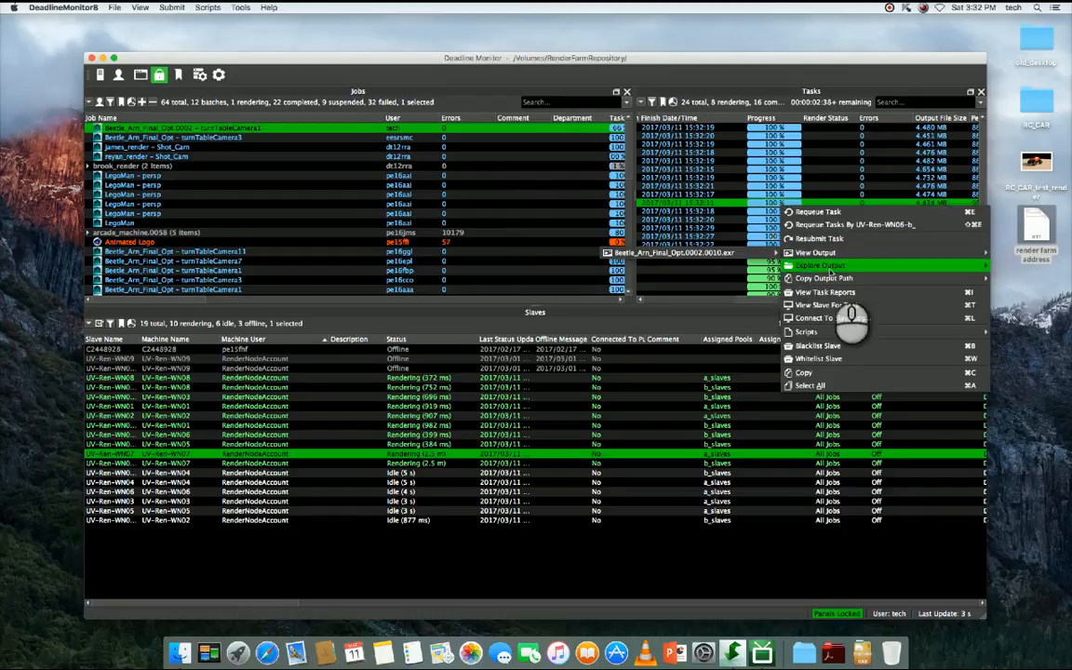
{"action": "mouse_move", "coordinate": [824, 267]}
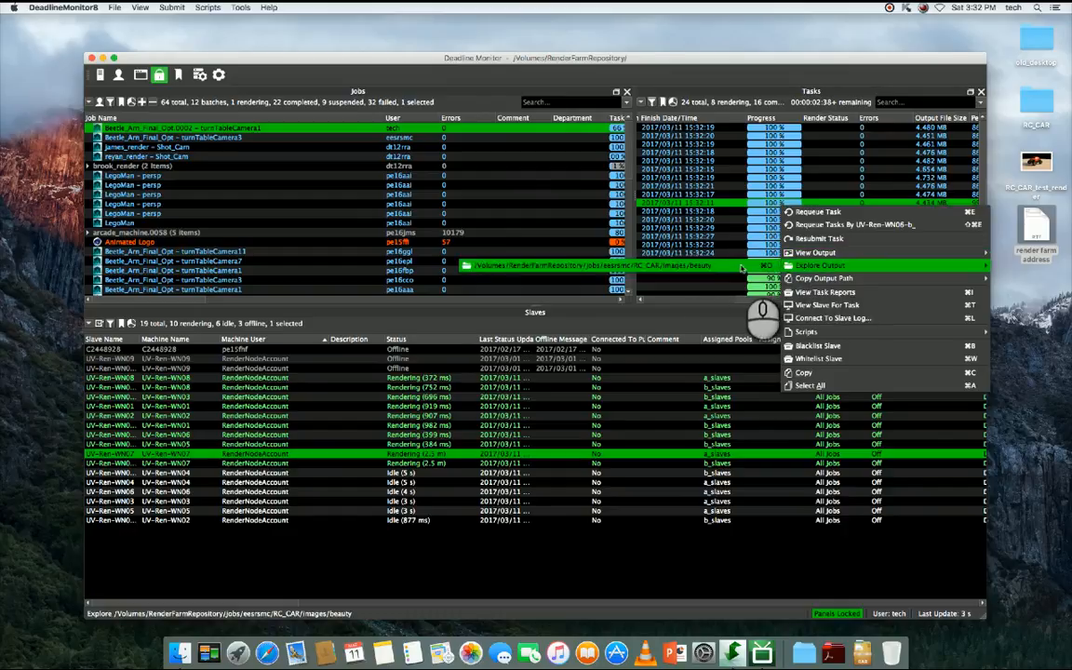
{"action": "left_click", "coordinate": [742, 268]}
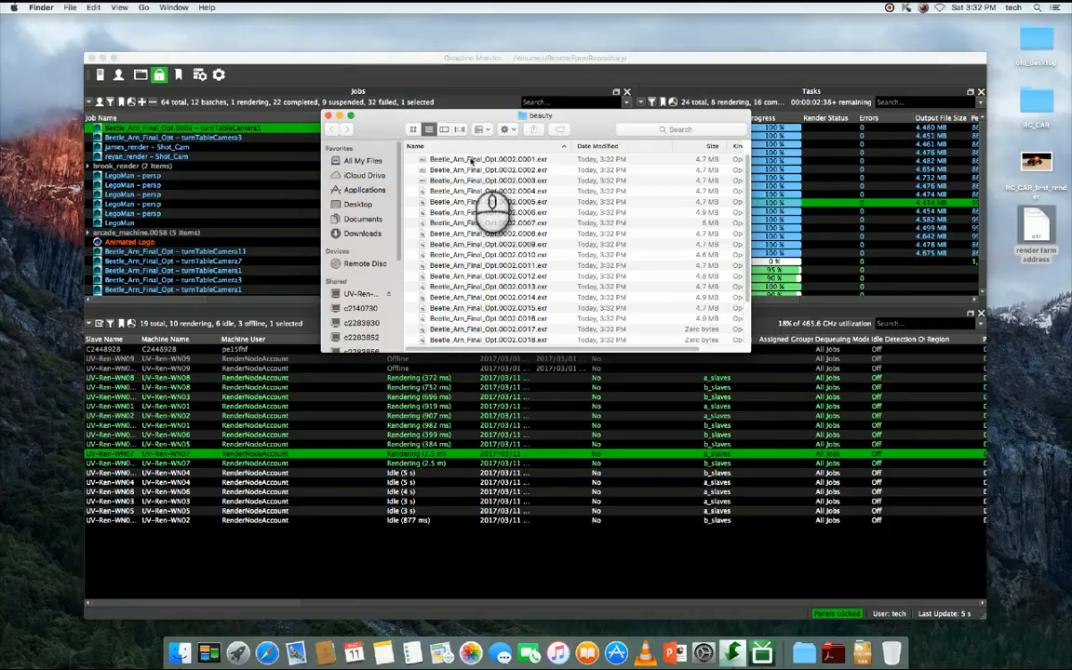
- Preview the rendered EXR frames starting with Beetle_Arn_Final_Opt.0002.0001.exr, and move the beauty folder window aside
{"action": "left_click", "coordinate": [488, 160]}
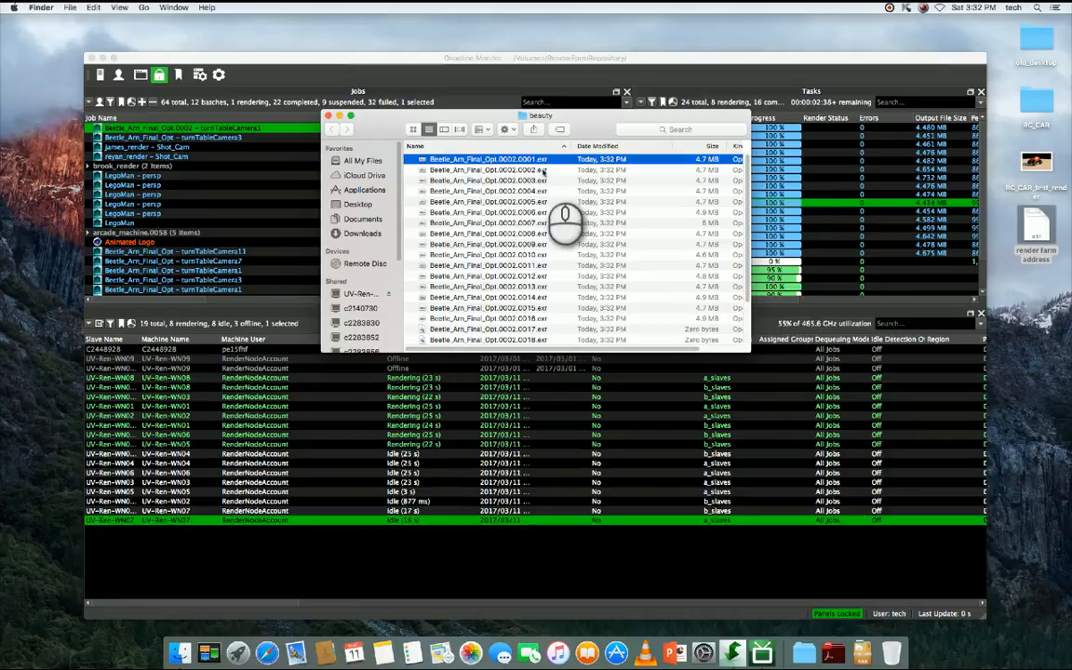
{"action": "key", "text": "space"}
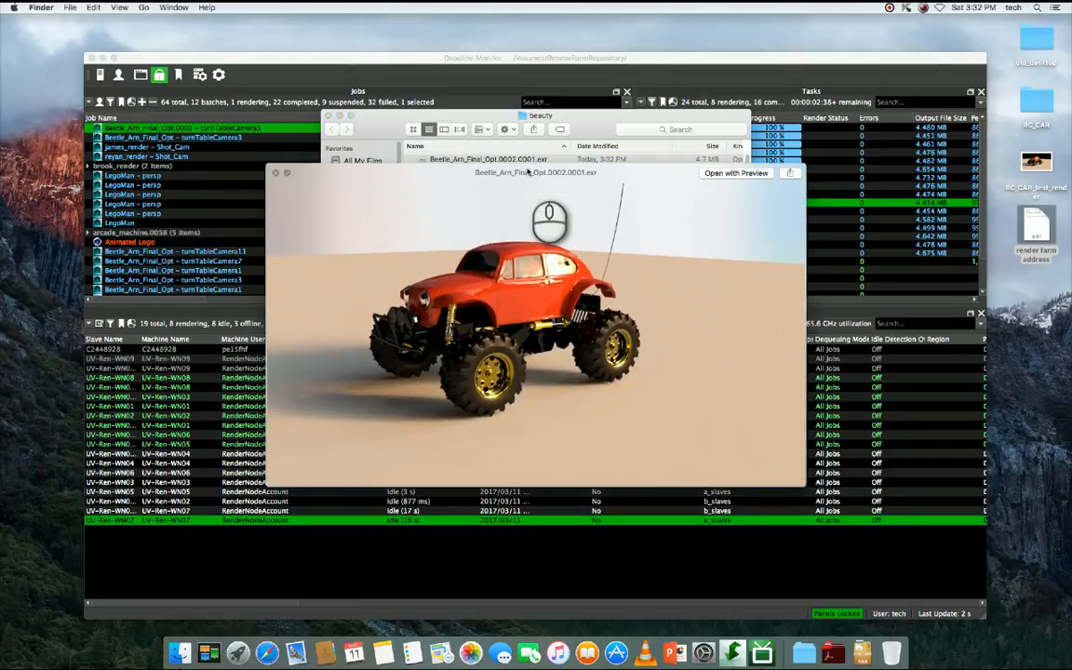
{"action": "key", "text": "Down"}
{"action": "key", "text": "Down"}
{"action": "key", "text": "Down"}
{"action": "key", "text": "Down"}
{"action": "key", "text": "Down"}
{"action": "key", "text": "Down"}
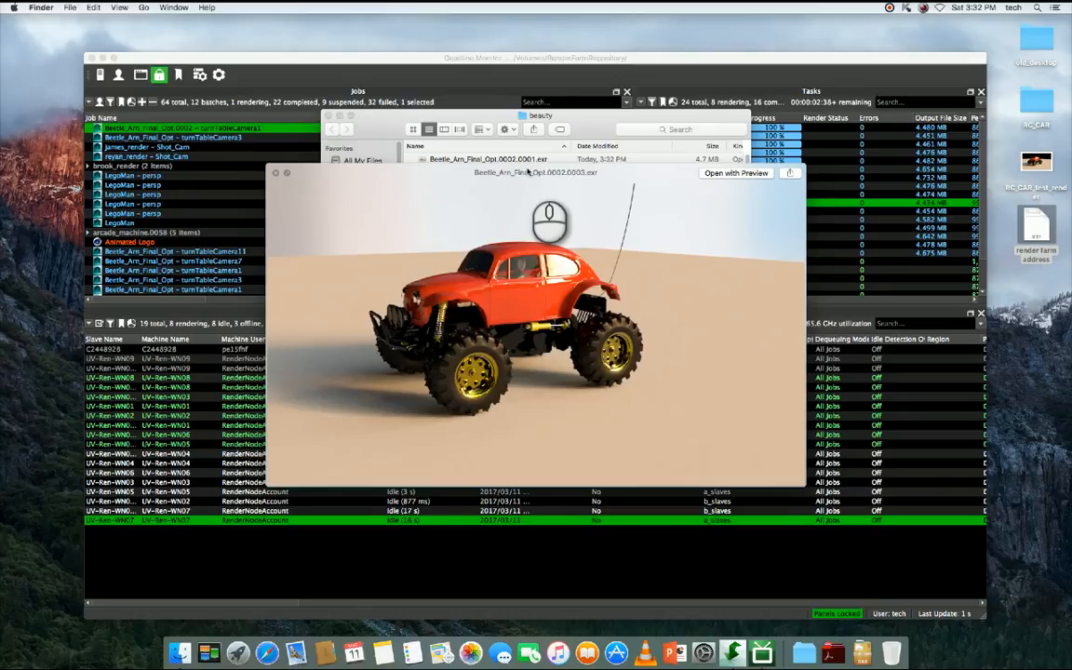
{"action": "key", "text": "Down"}
{"action": "key", "text": "Down"}
{"action": "key", "text": "Down"}
{"action": "key", "text": "Down"}
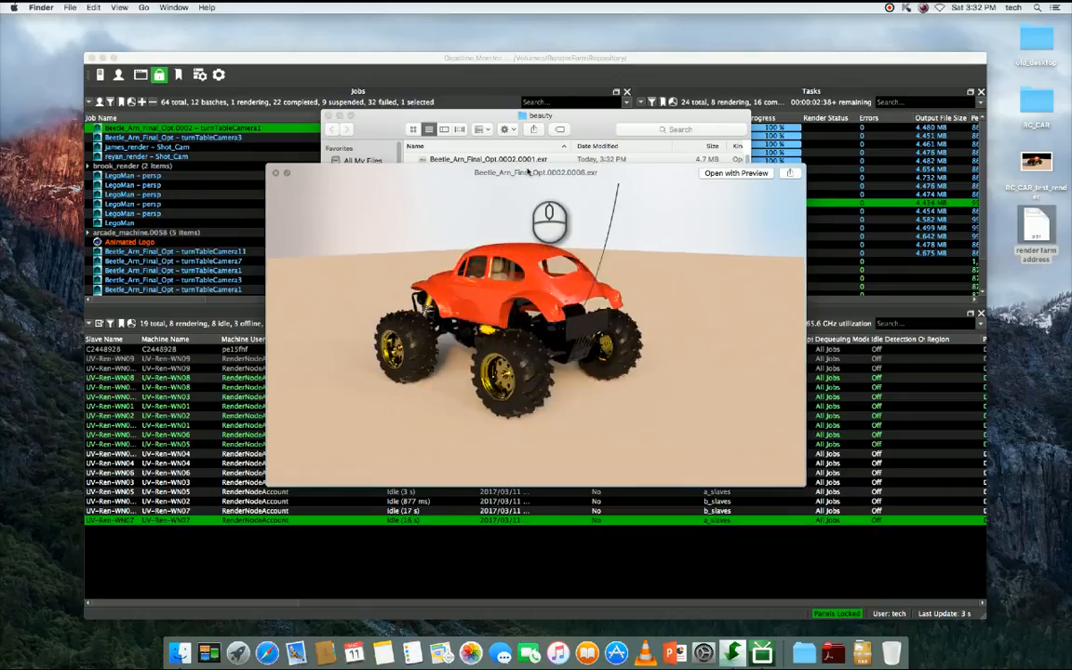
{"action": "key", "text": "Down"}
{"action": "key", "text": "Down"}
{"action": "key", "text": "Down"}
{"action": "key", "text": "Down"}
{"action": "key", "text": "Down"}
{"action": "key", "text": "Down"}
{"action": "key", "text": "Down"}
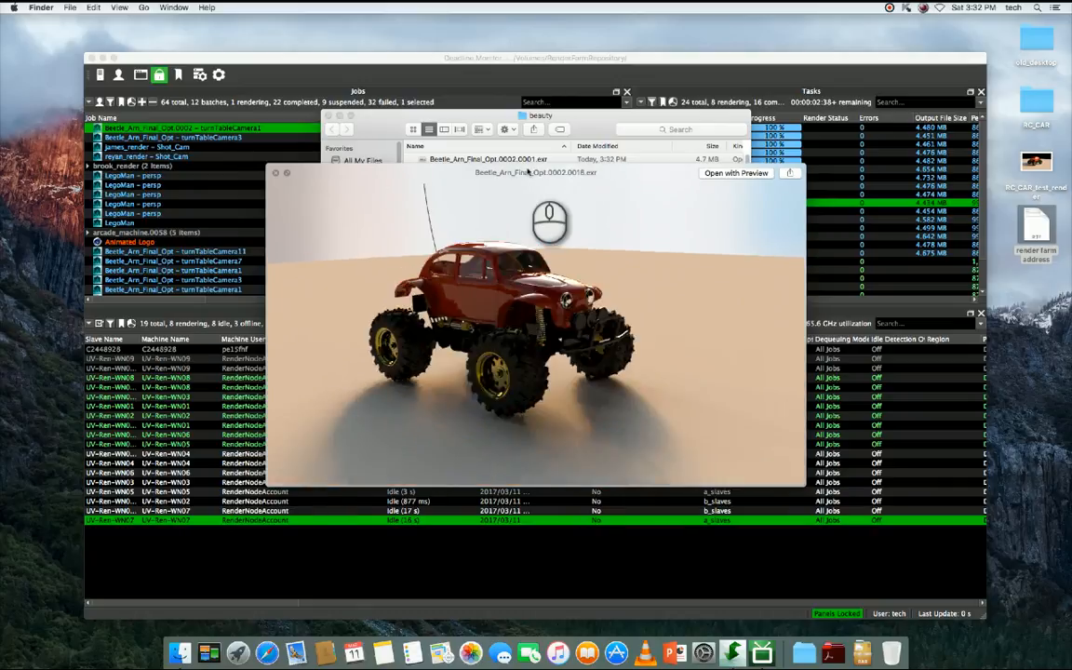
{"action": "key", "text": "Up"}
{"action": "key", "text": "space"}
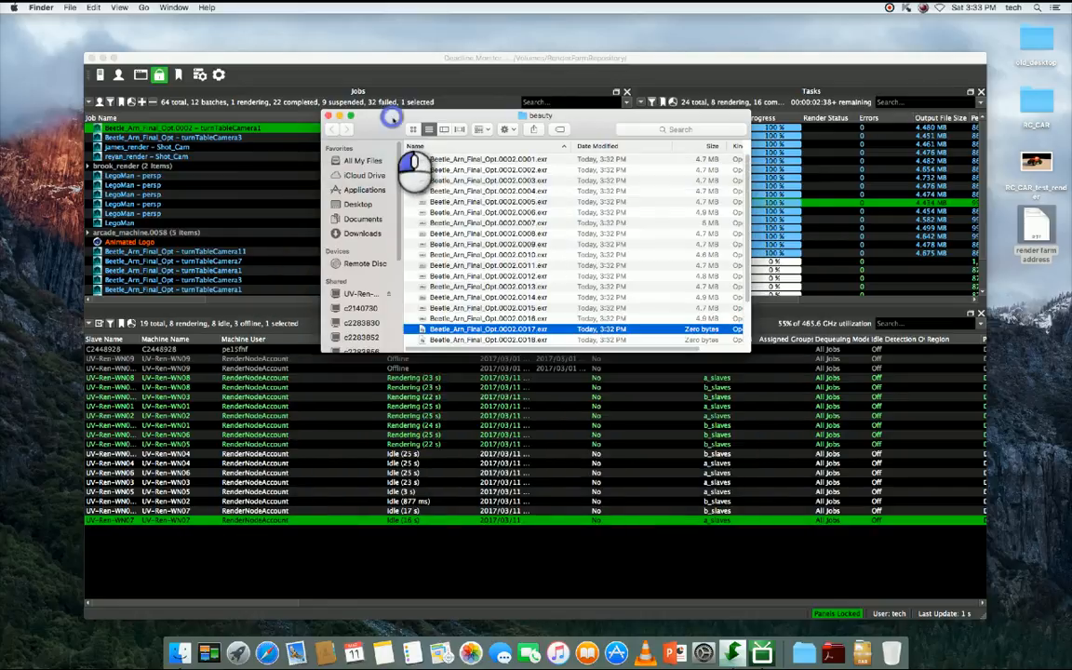
{"action": "left_click_drag", "start_coordinate": [385, 125], "coordinate": [637, 395]}
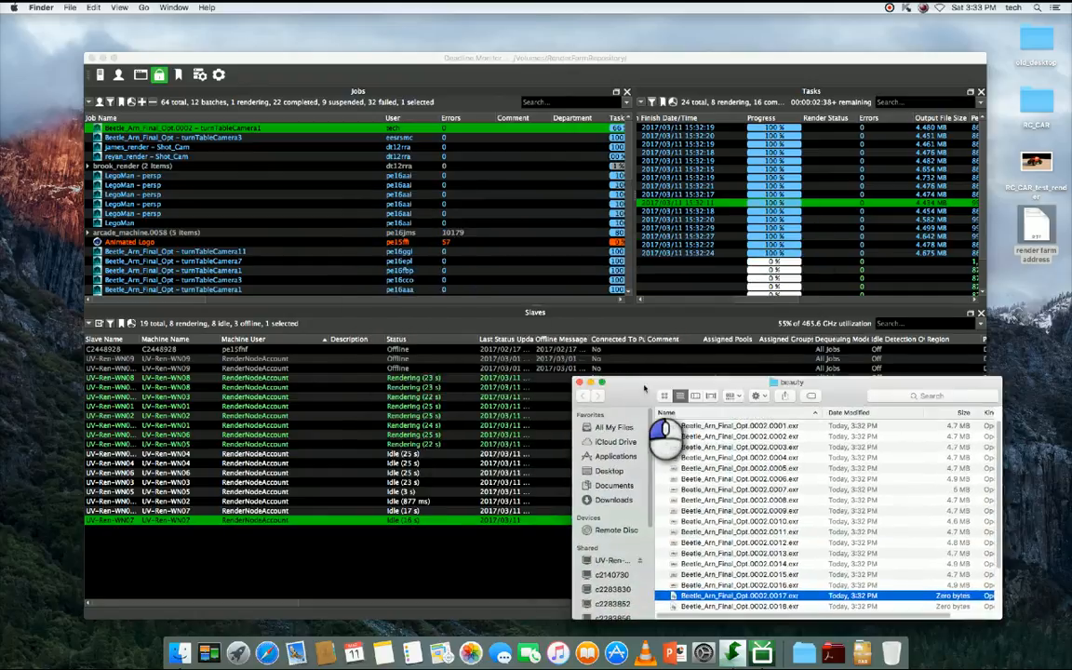
- Switch back to Deadline Monitor and look through the commands available for the submitted Beetle_Arn_Final_Opt.0002 – turnTableCamera1 job
{"action": "left_click", "coordinate": [453, 133]}
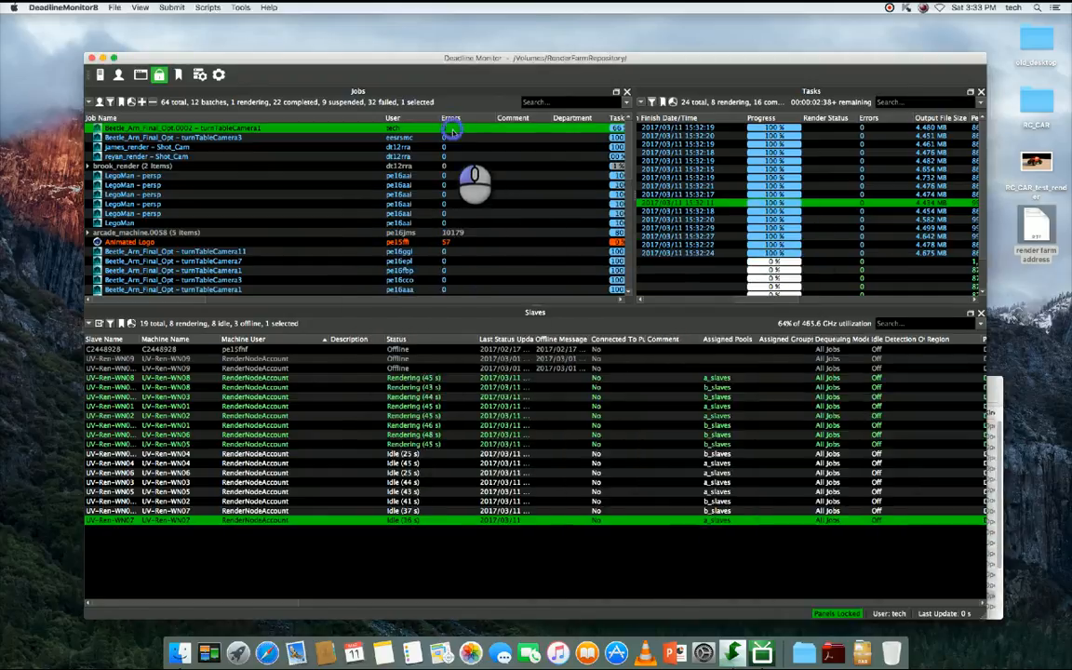
{"action": "right_click", "coordinate": [392, 127]}
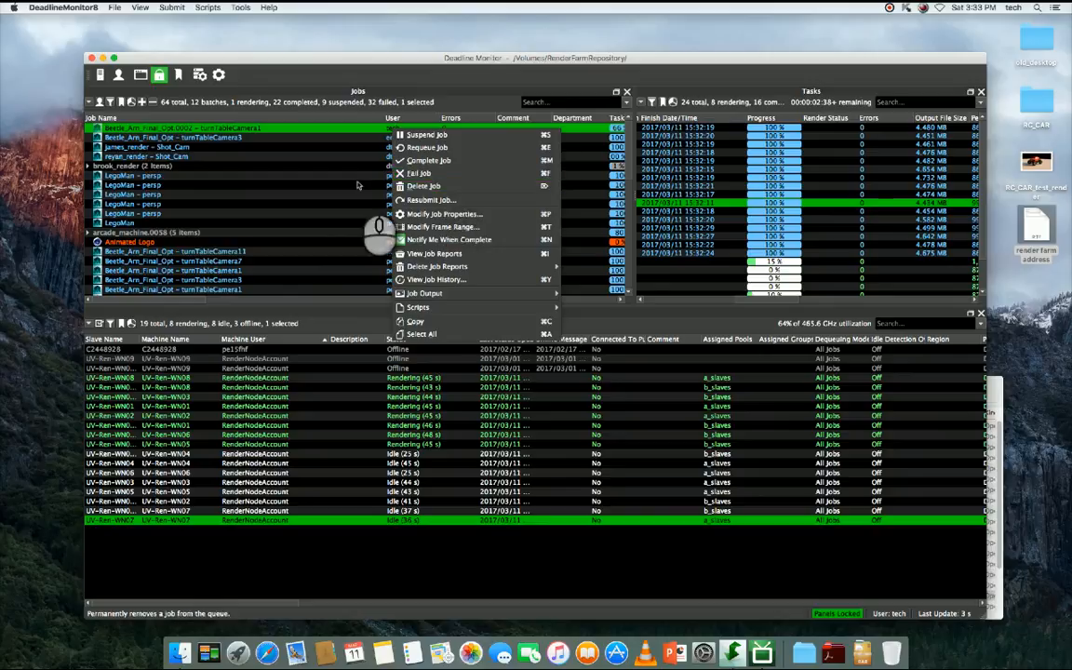
{"action": "left_click", "coordinate": [297, 129]}
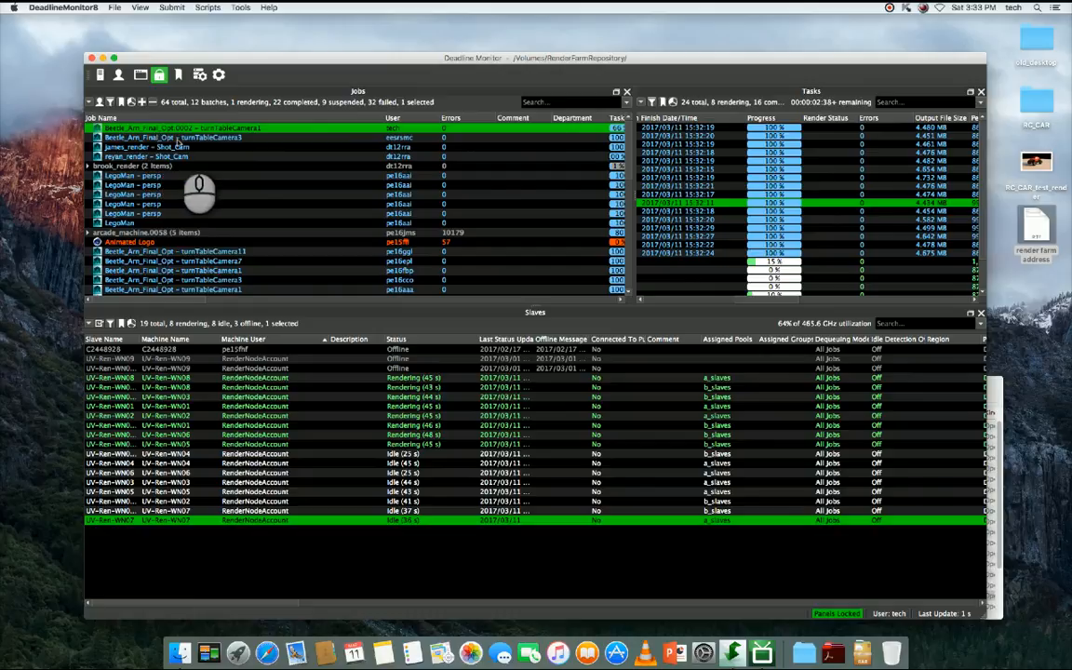
{"action": "left_click", "coordinate": [193, 136]}
{"action": "left_click", "coordinate": [196, 129]}
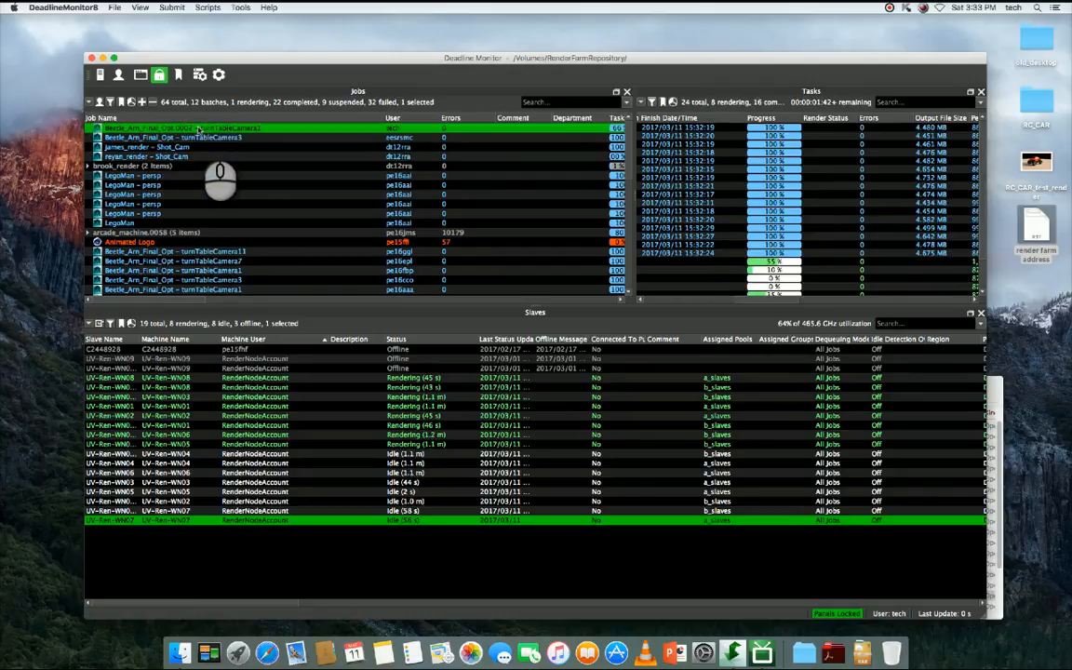
{"action": "right_click", "coordinate": [137, 130]}
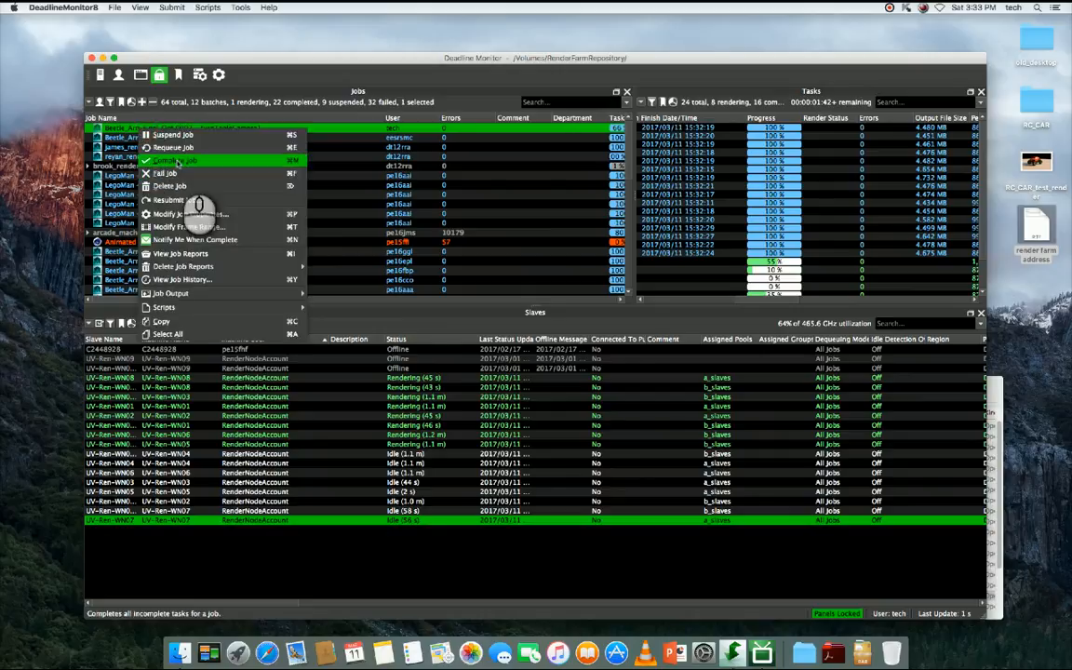
{"action": "left_click", "coordinate": [379, 138]}
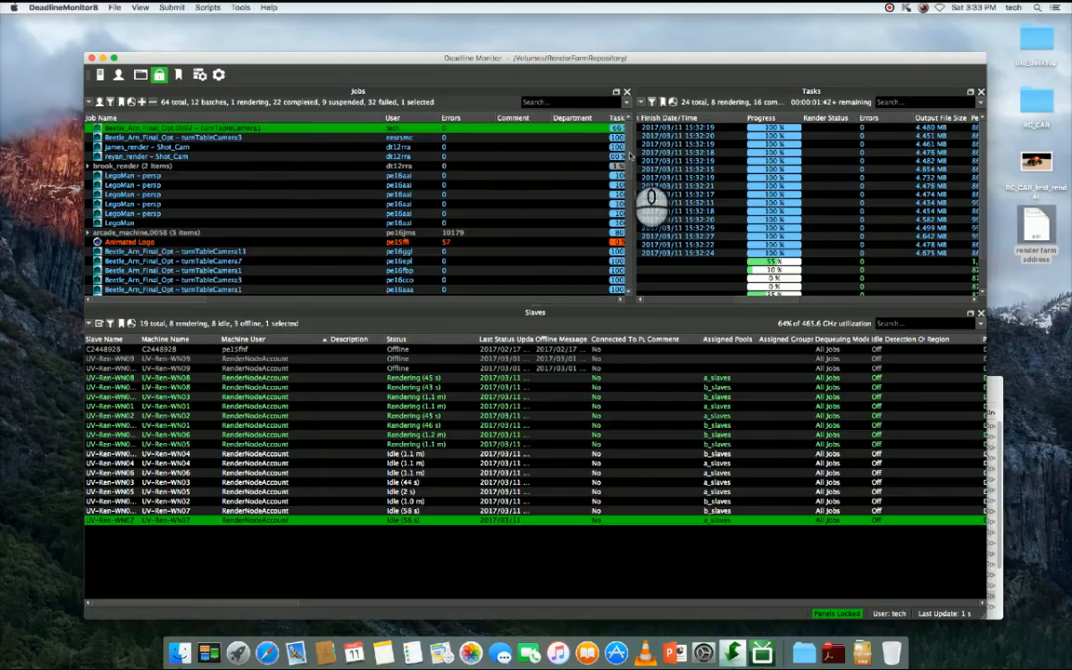
{"action": "mouse_move", "coordinate": [630, 152]}
{"action": "left_mouse_down"}
{"action": "mouse_move", "coordinate": [629, 275]}
{"action": "mouse_move", "coordinate": [615, 143]}
{"action": "left_mouse_up"}
{"action": "mouse_move", "coordinate": [633, 186]}
{"action": "left_mouse_down"}
{"action": "mouse_move", "coordinate": [639, 318]}
{"action": "mouse_move", "coordinate": [617, 201]}
{"action": "left_mouse_up"}
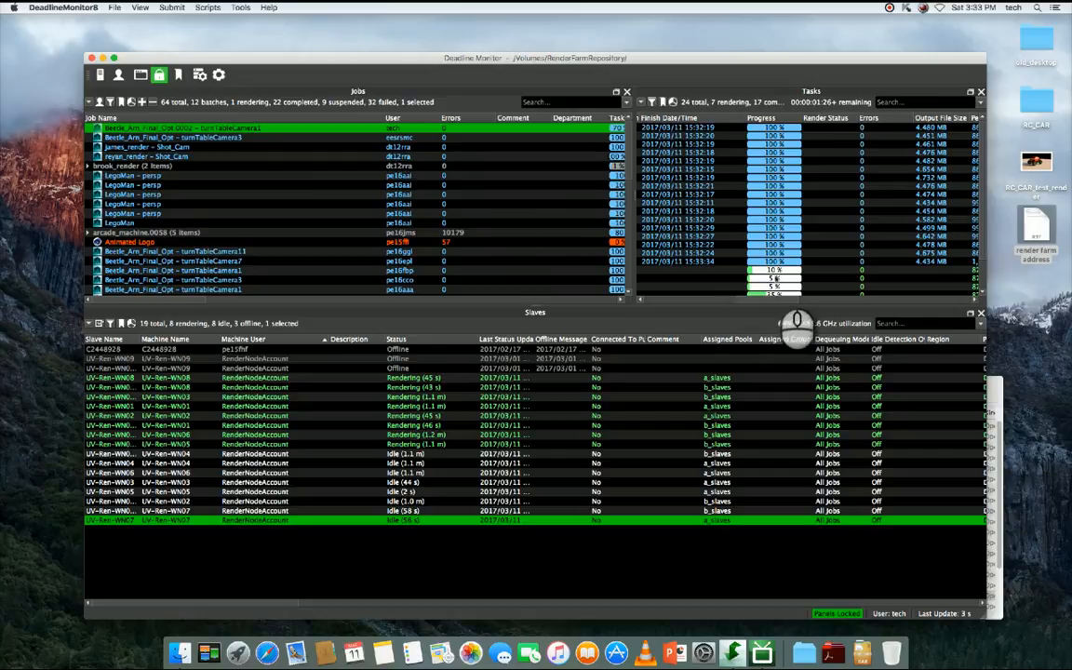
- Examine the general properties of the submitted turntable job without changing them
{"action": "right_click", "coordinate": [445, 129]}
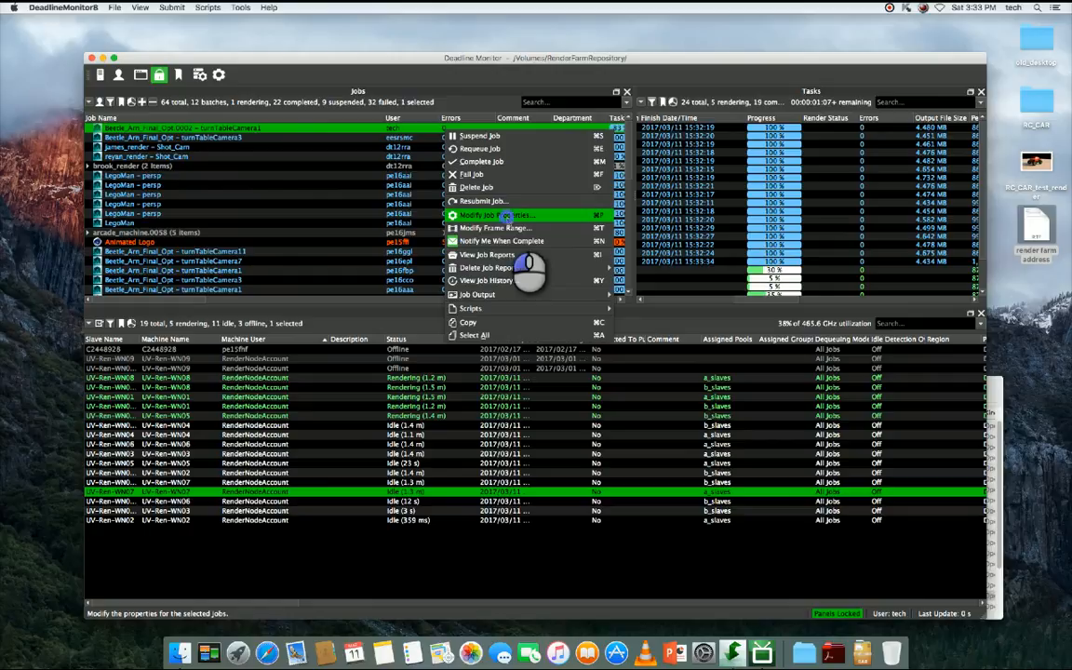
{"action": "left_click", "coordinate": [505, 217]}
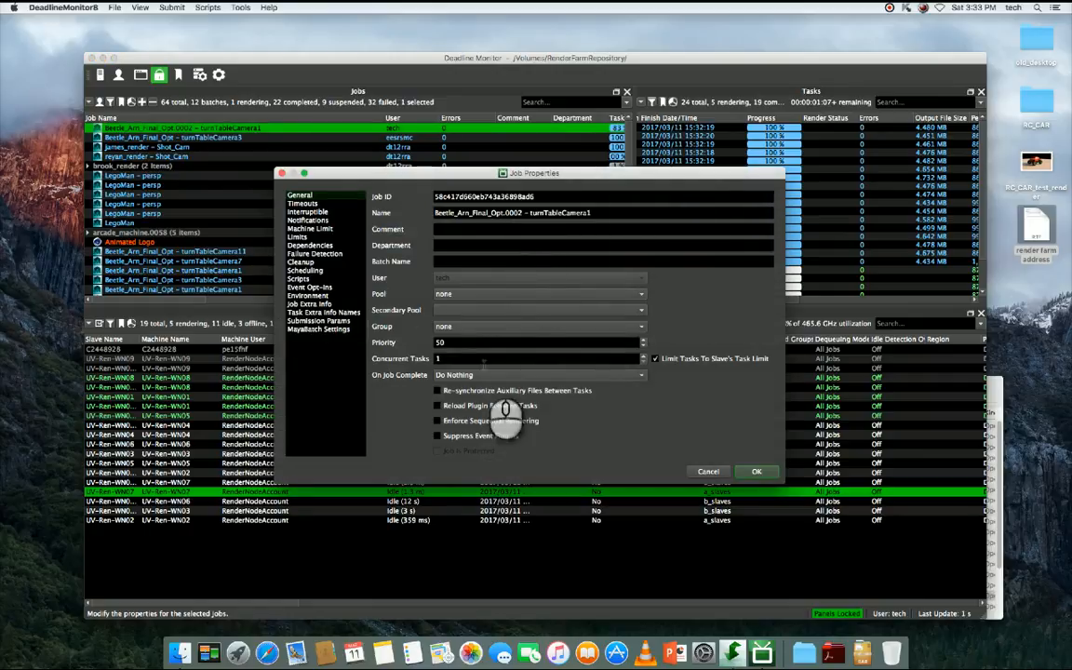
{"action": "left_click", "coordinate": [708, 472]}
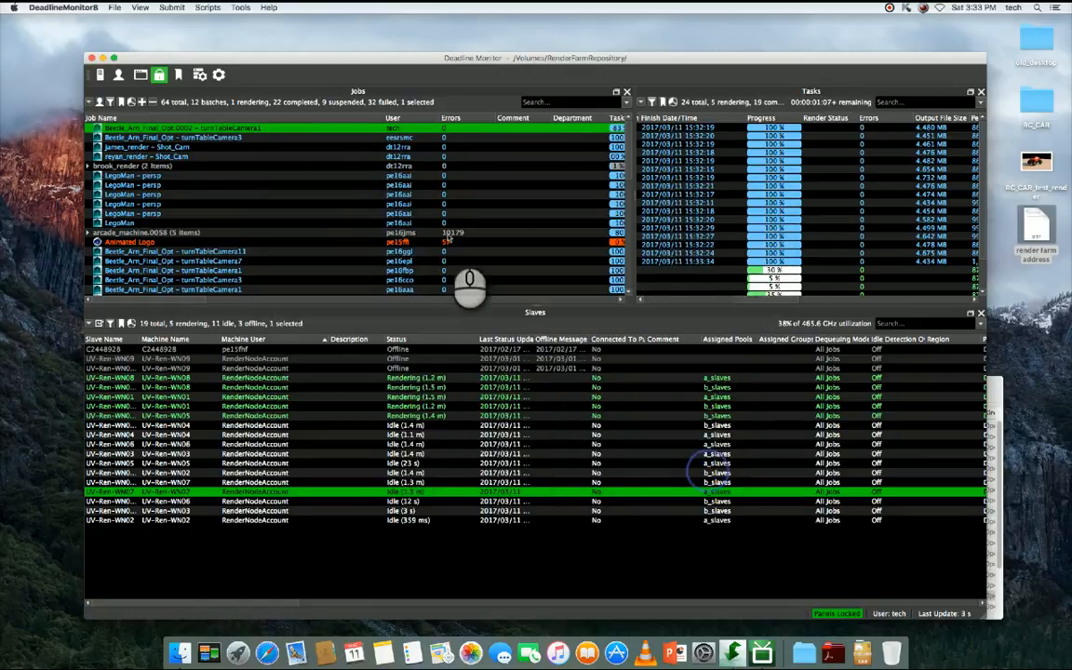
- Try out a frame list of 1-100 in the submitted job's frame range settings without applying it
{"action": "right_click", "coordinate": [442, 128]}
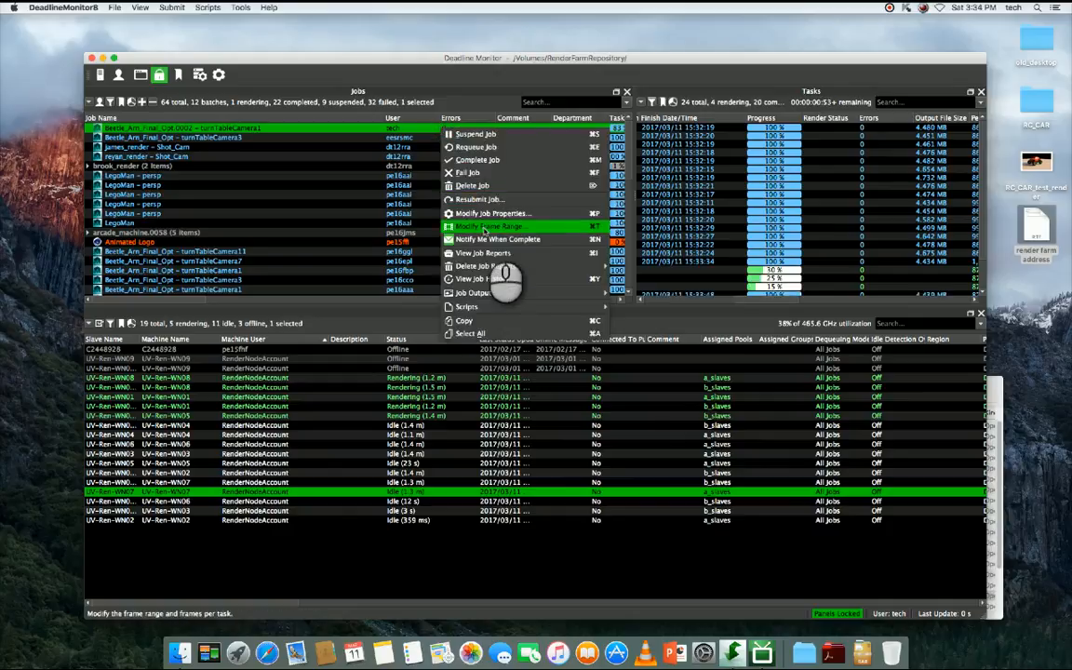
{"action": "left_click", "coordinate": [484, 228]}
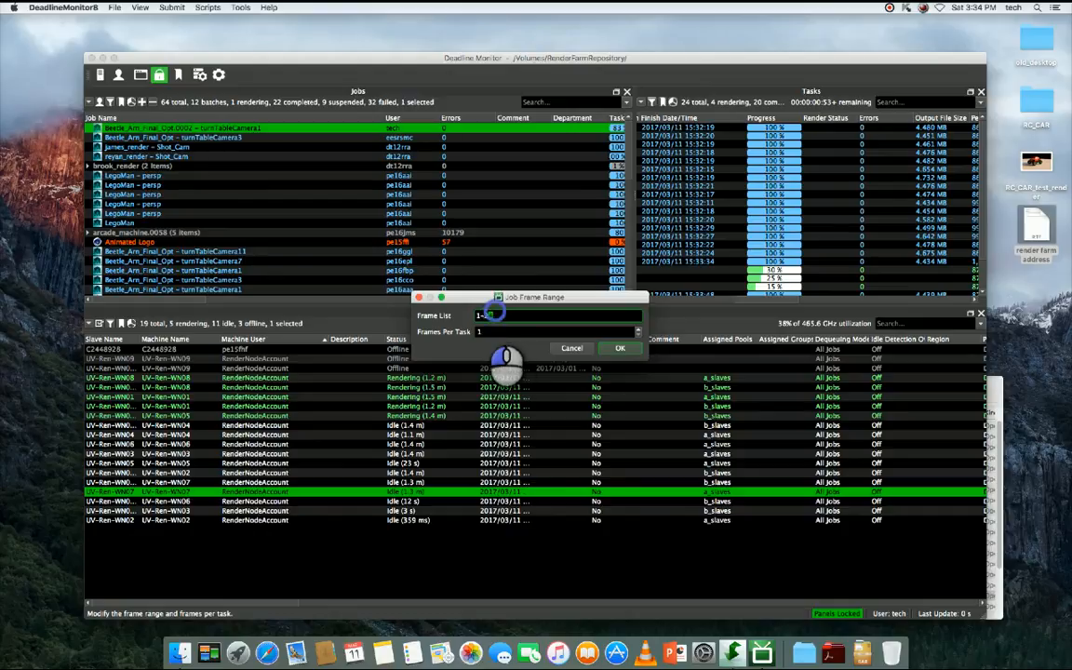
{"action": "double_click", "coordinate": [478, 316]}
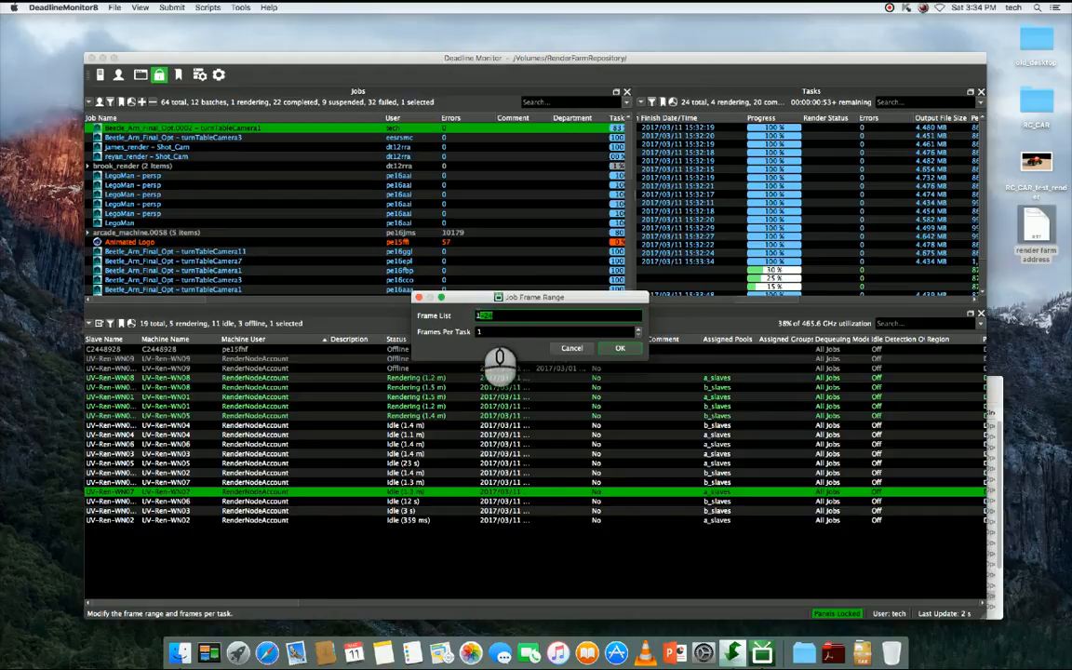
{"action": "type", "text": "1-100"}
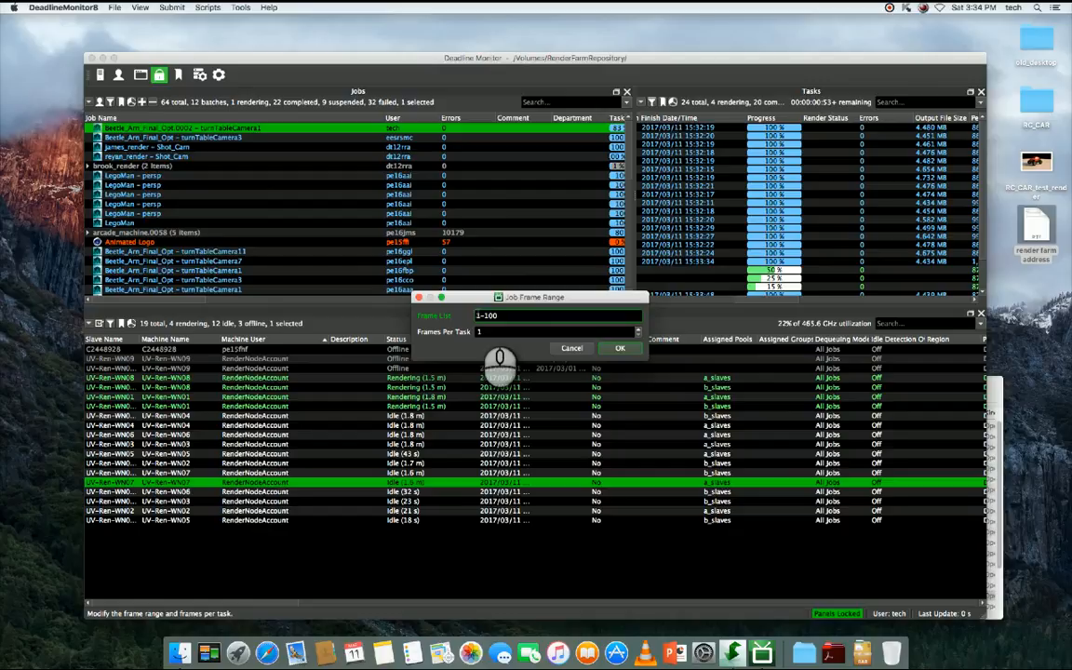
{"action": "key", "text": "Return"}
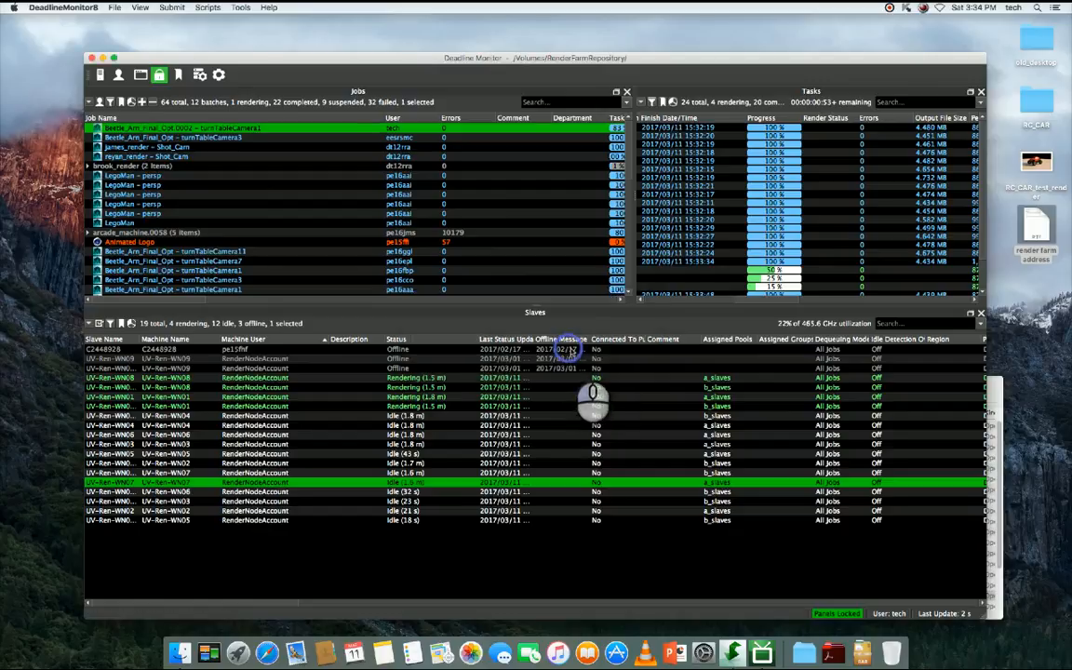
- Look through the commands available for a completed task of the turntable job
{"action": "left_click", "coordinate": [763, 219]}
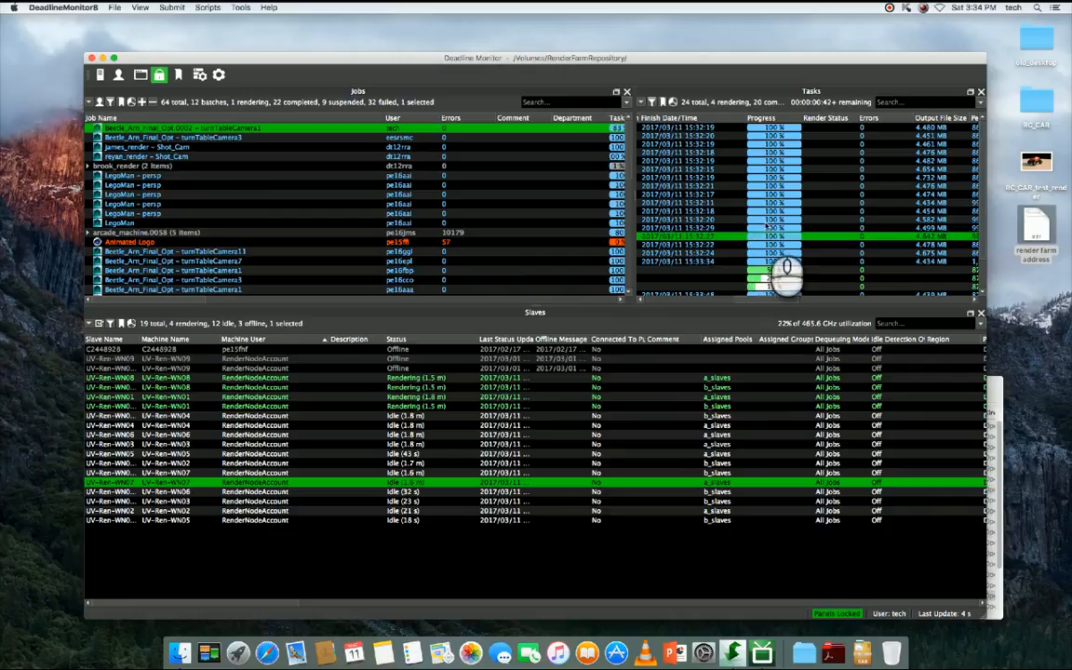
{"action": "right_click", "coordinate": [769, 221]}
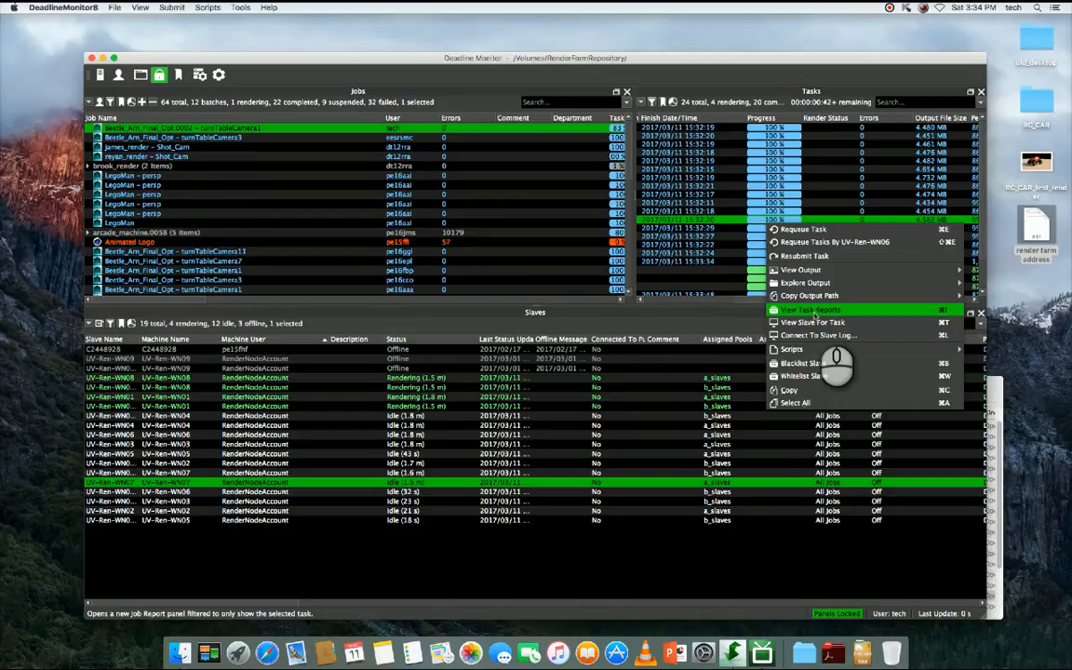
{"action": "left_click", "coordinate": [722, 244]}
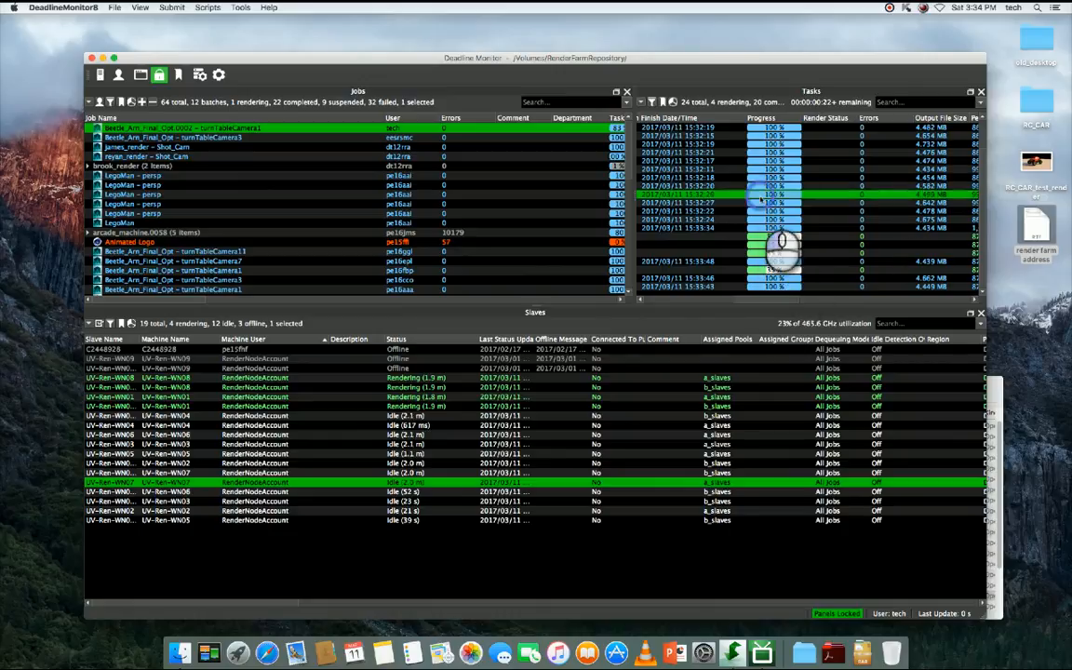
- Open the beauty output folder from a completed turntable task, then reposition and enlarge its window to show the full frame list
{"action": "right_click", "coordinate": [759, 192]}
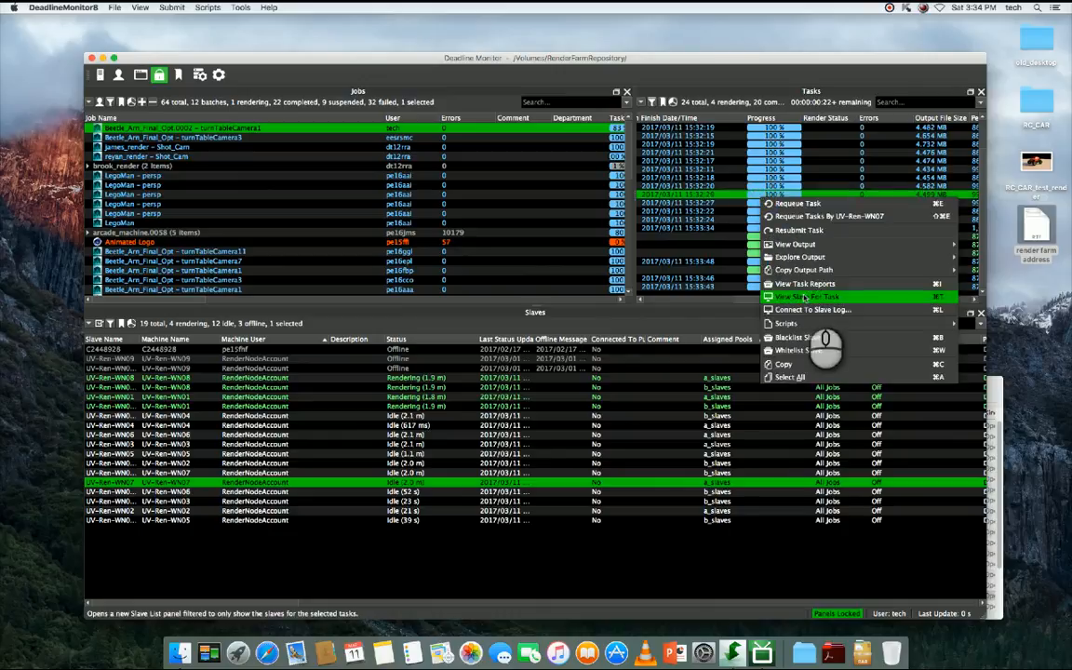
{"action": "mouse_move", "coordinate": [786, 257]}
{"action": "left_click", "coordinate": [642, 258]}
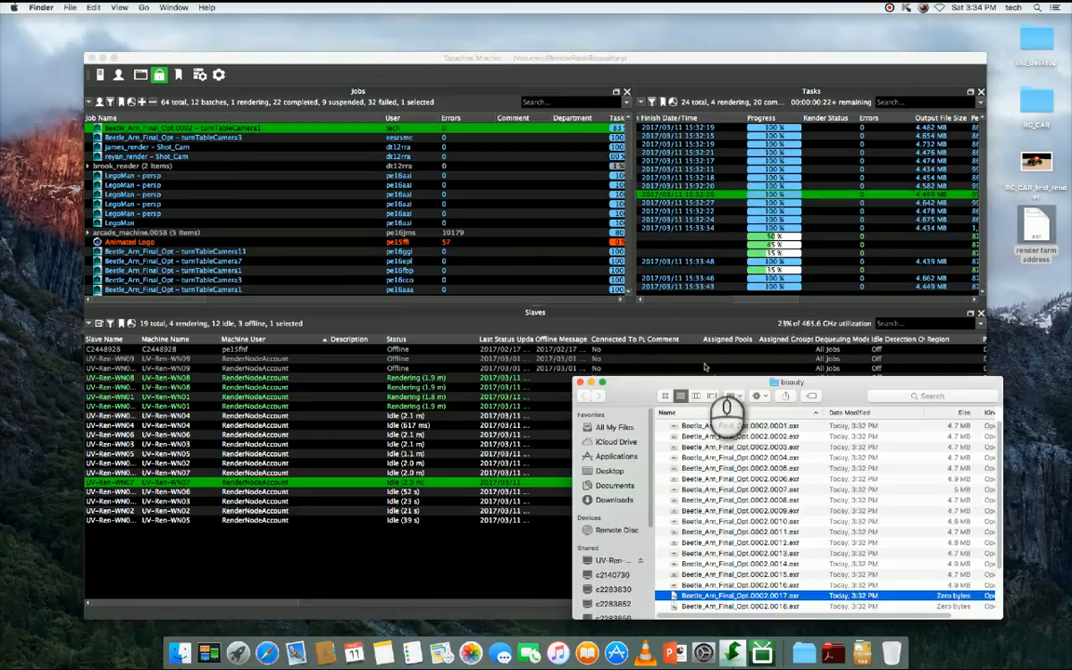
{"action": "left_click_drag", "start_coordinate": [745, 387], "coordinate": [238, 104]}
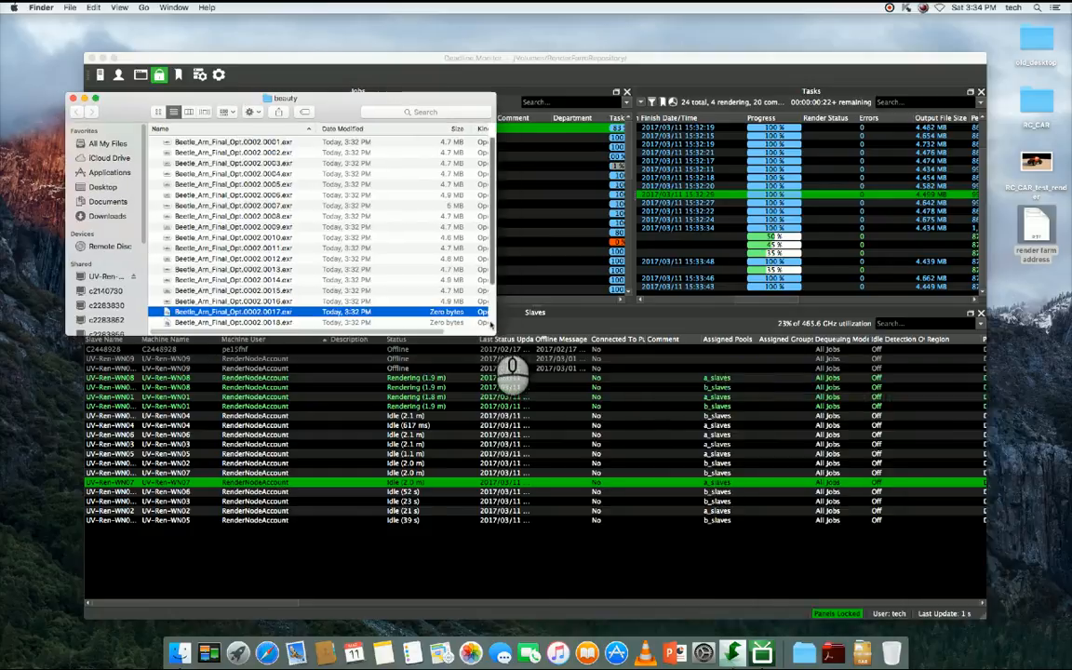
{"action": "left_click_drag", "start_coordinate": [491, 331], "coordinate": [504, 418]}
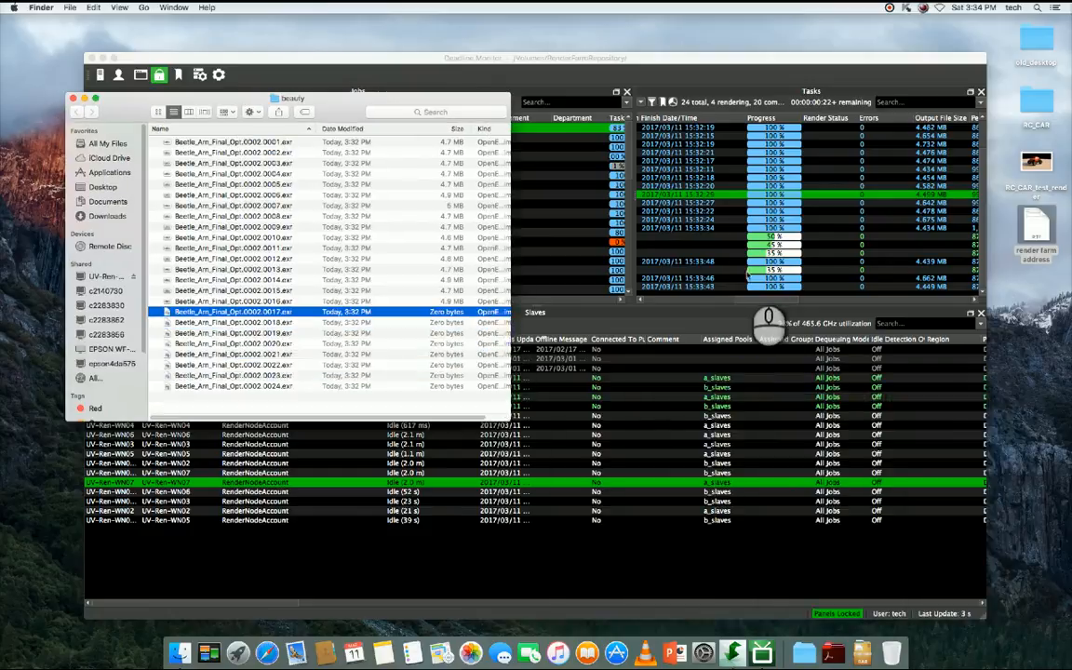
- Return to Deadline Monitor and examine the RAM, CPU and render time details of the turntable job's tasks
{"action": "left_click", "coordinate": [741, 273]}
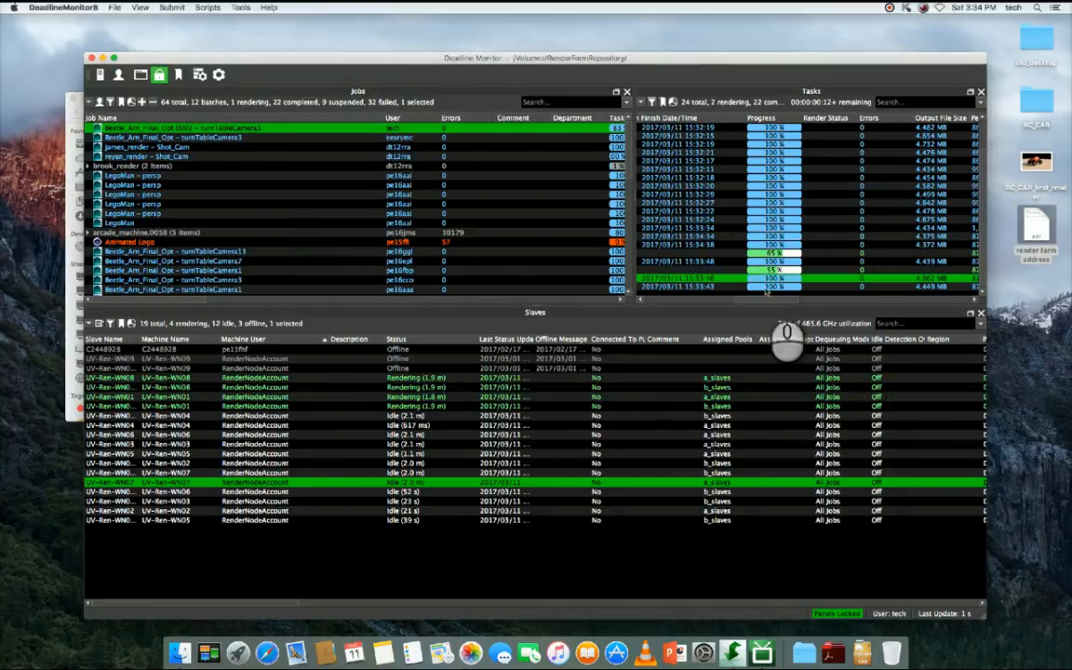
{"action": "left_click_drag", "start_coordinate": [773, 296], "coordinate": [819, 299]}
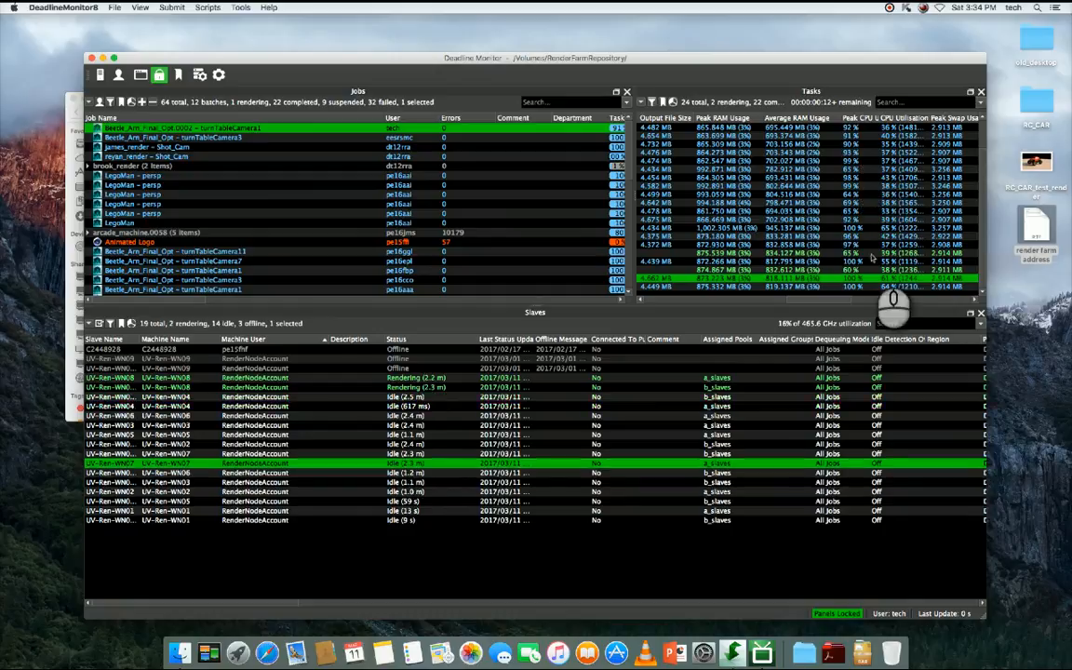
{"action": "left_click_drag", "start_coordinate": [836, 301], "coordinate": [740, 300]}
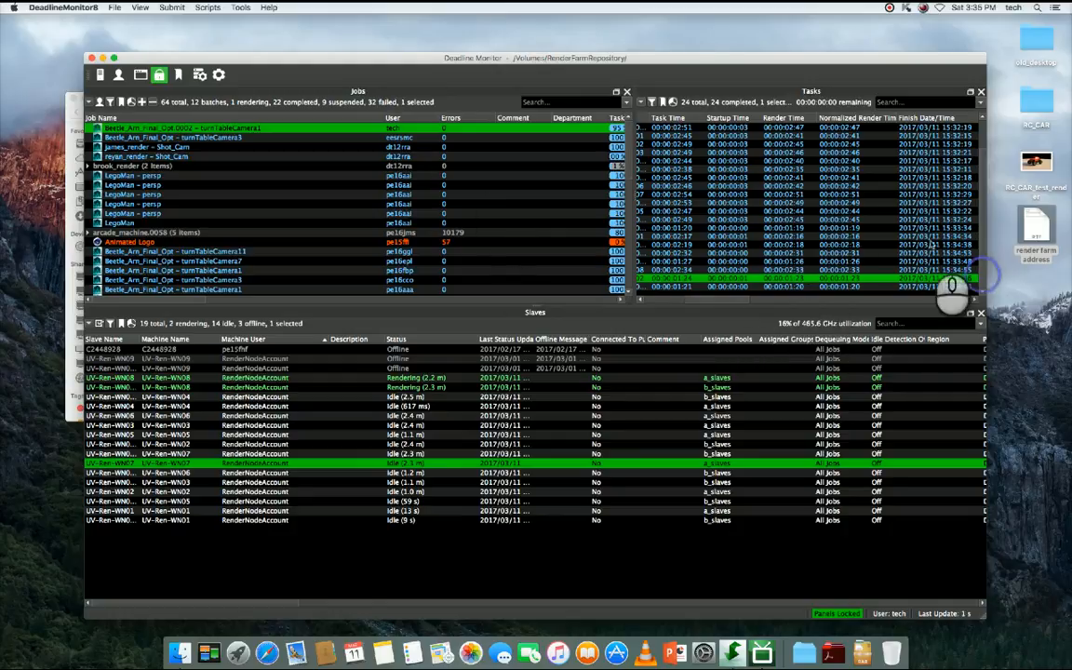
- Explore the output folder RC_CAR/images/beauty from one of the completed turntable tasks
{"action": "left_click", "coordinate": [776, 176]}
{"action": "right_click", "coordinate": [776, 176]}
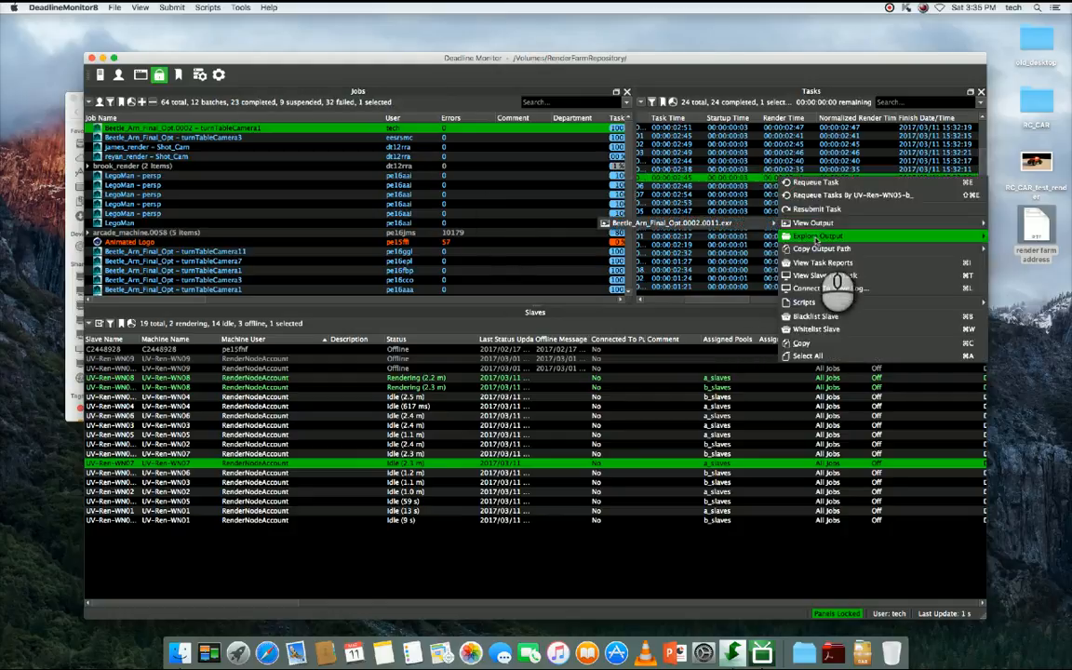
{"action": "mouse_move", "coordinate": [821, 240]}
{"action": "left_click", "coordinate": [726, 239]}
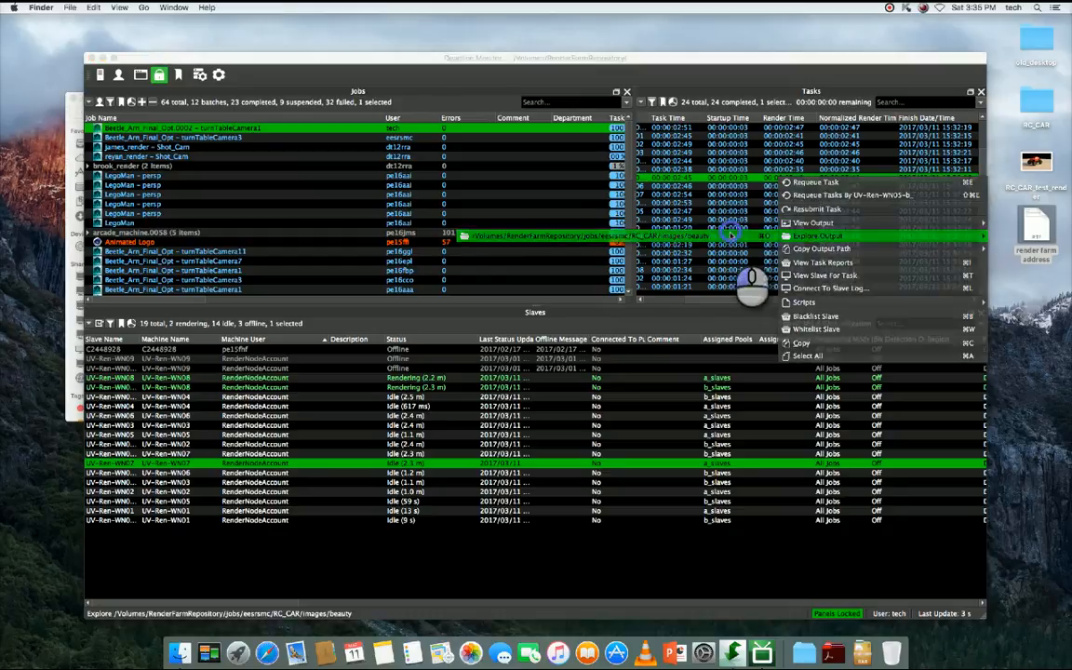
- Preview the rendered turntable frames in sequence from Beetle_Arn_Final_Opt.0002.0001.exr to Beetle_Arn_Final_Opt.0002.0024.exr
{"action": "left_click", "coordinate": [348, 143]}
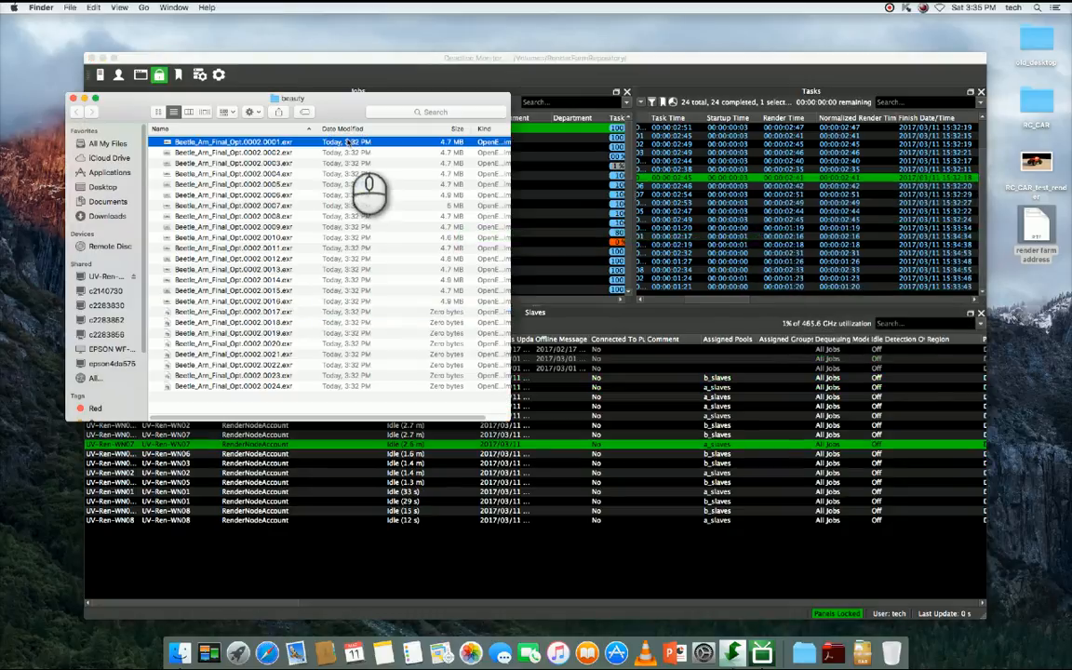
{"action": "key", "text": "space"}
{"action": "key", "text": "Down"}
{"action": "key", "text": "Down"}
{"action": "key", "text": "Down"}
{"action": "key", "text": "Down"}
{"action": "key", "text": "Down"}
{"action": "key", "text": "Down"}
{"action": "key", "text": "Down"}
{"action": "key", "text": "Down"}
{"action": "key", "text": "Down"}
{"action": "key", "text": "Down"}
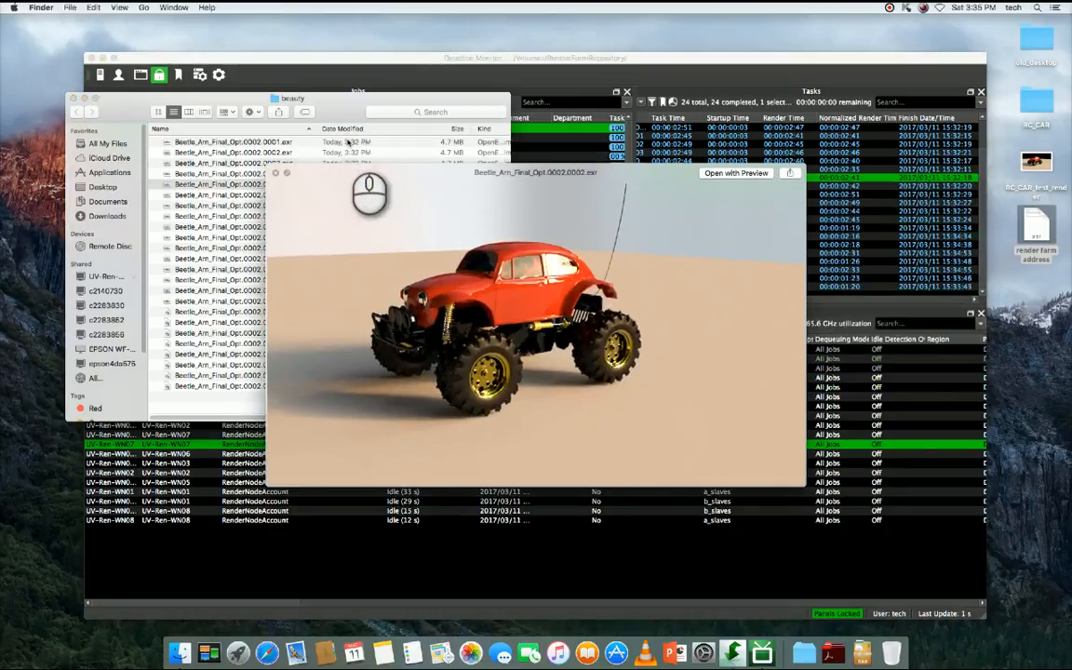
{"action": "key", "text": "Down"}
{"action": "key", "text": "Down"}
{"action": "key", "text": "Down"}
{"action": "key", "text": "Down"}
{"action": "key", "text": "Down"}
{"action": "key", "text": "Down"}
{"action": "key", "text": "Down"}
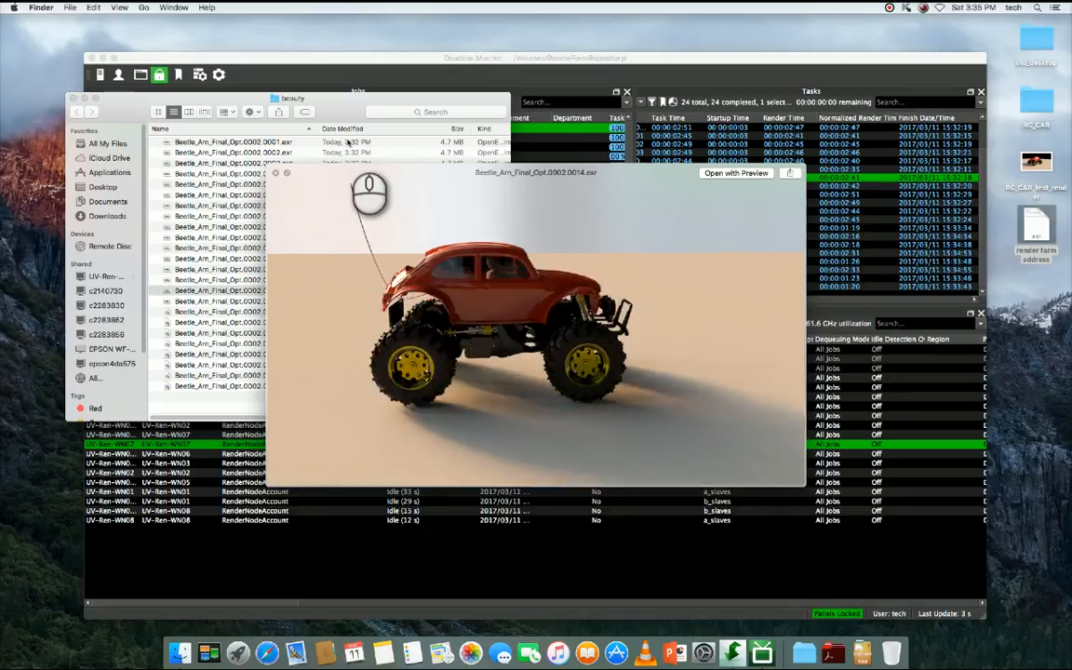
{"action": "key", "text": "Down"}
{"action": "key", "text": "Down"}
{"action": "key", "text": "Down"}
{"action": "key", "text": "Down"}
{"action": "key", "text": "Down"}
{"action": "key", "text": "Down"}
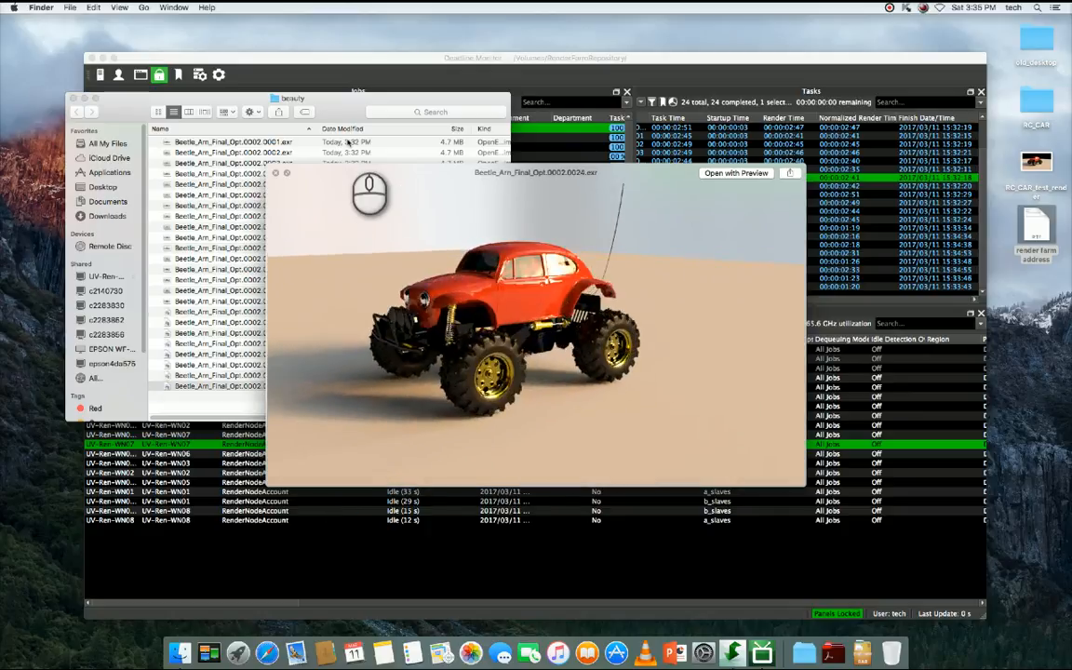
{"action": "key", "text": "space"}
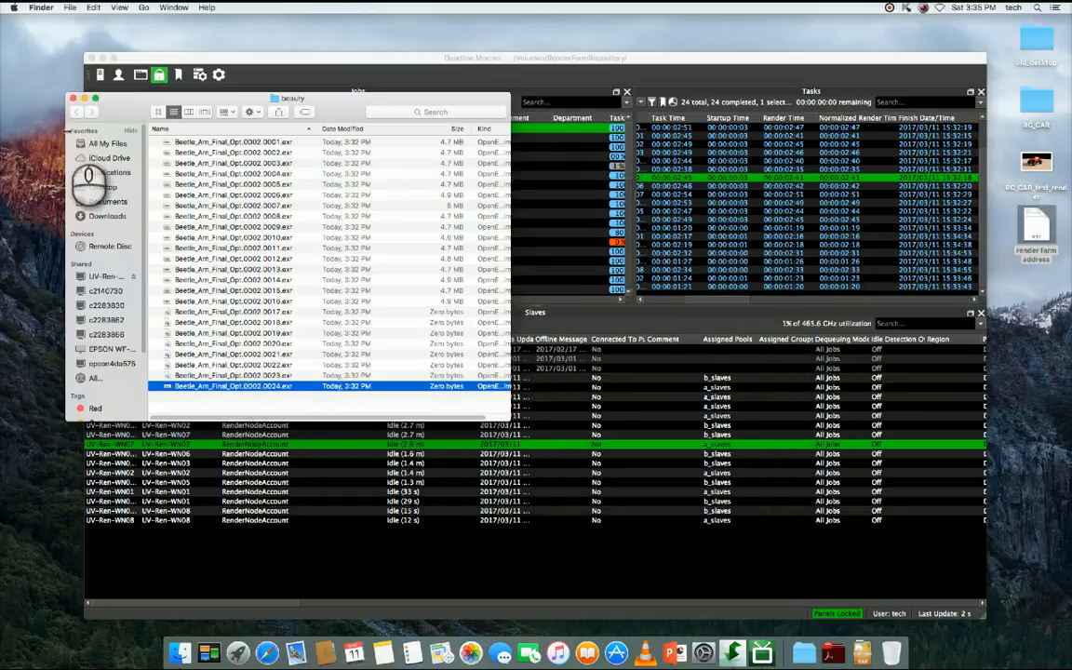
- Close the beauty folder window and quit Deadline Monitor
{"action": "left_click", "coordinate": [73, 99]}
{"action": "left_click_drag", "start_coordinate": [425, 57], "coordinate": [365, 41]}
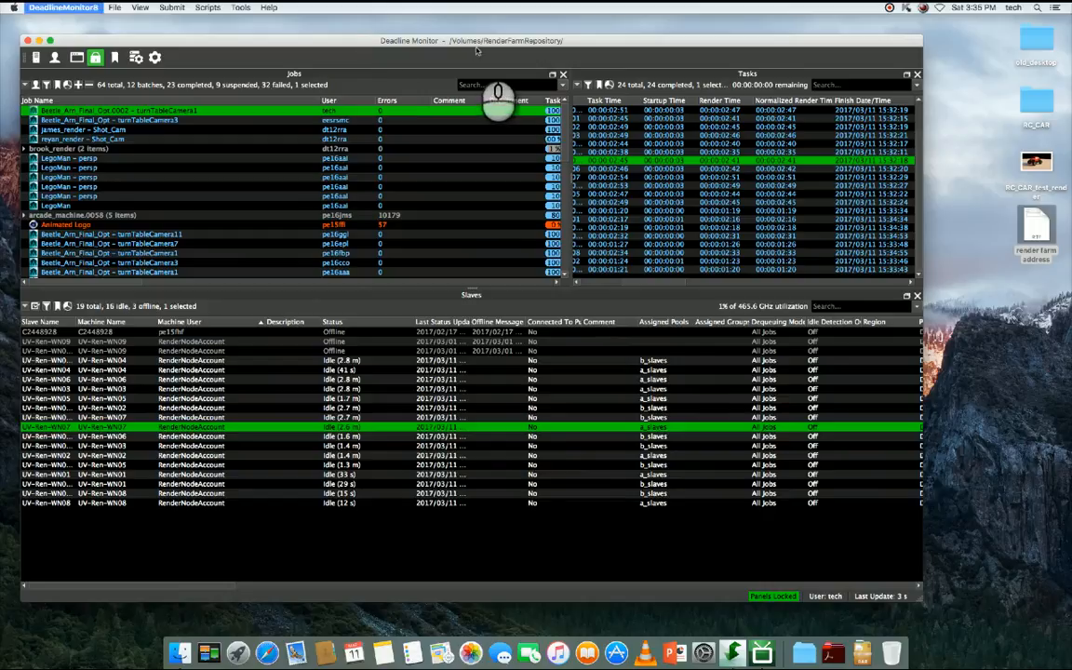
{"action": "key", "text": "super+q"}
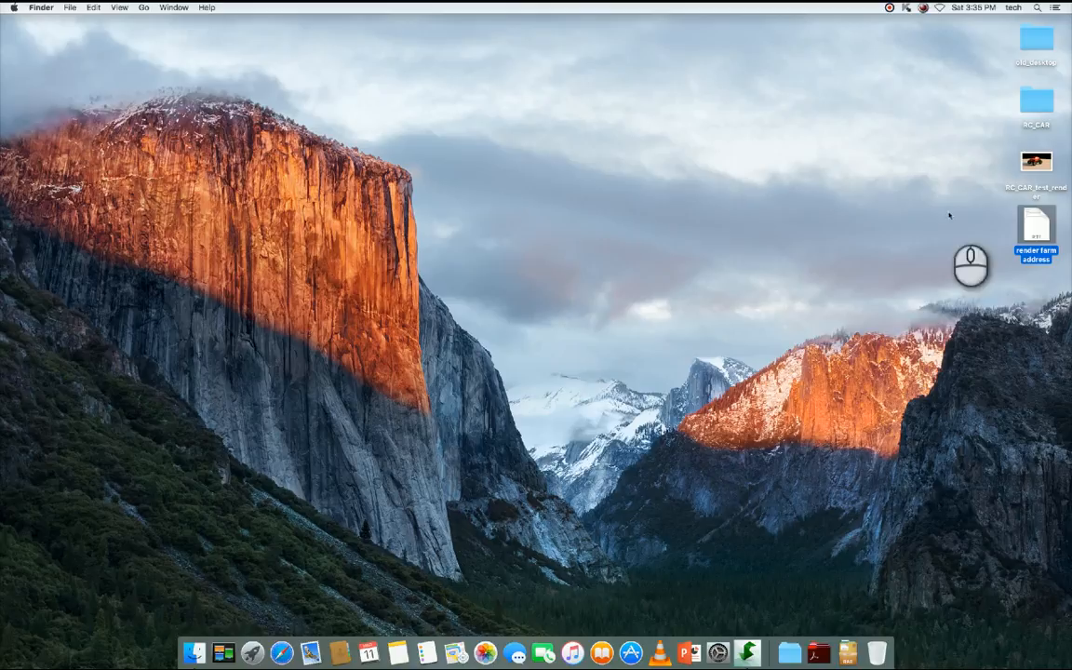